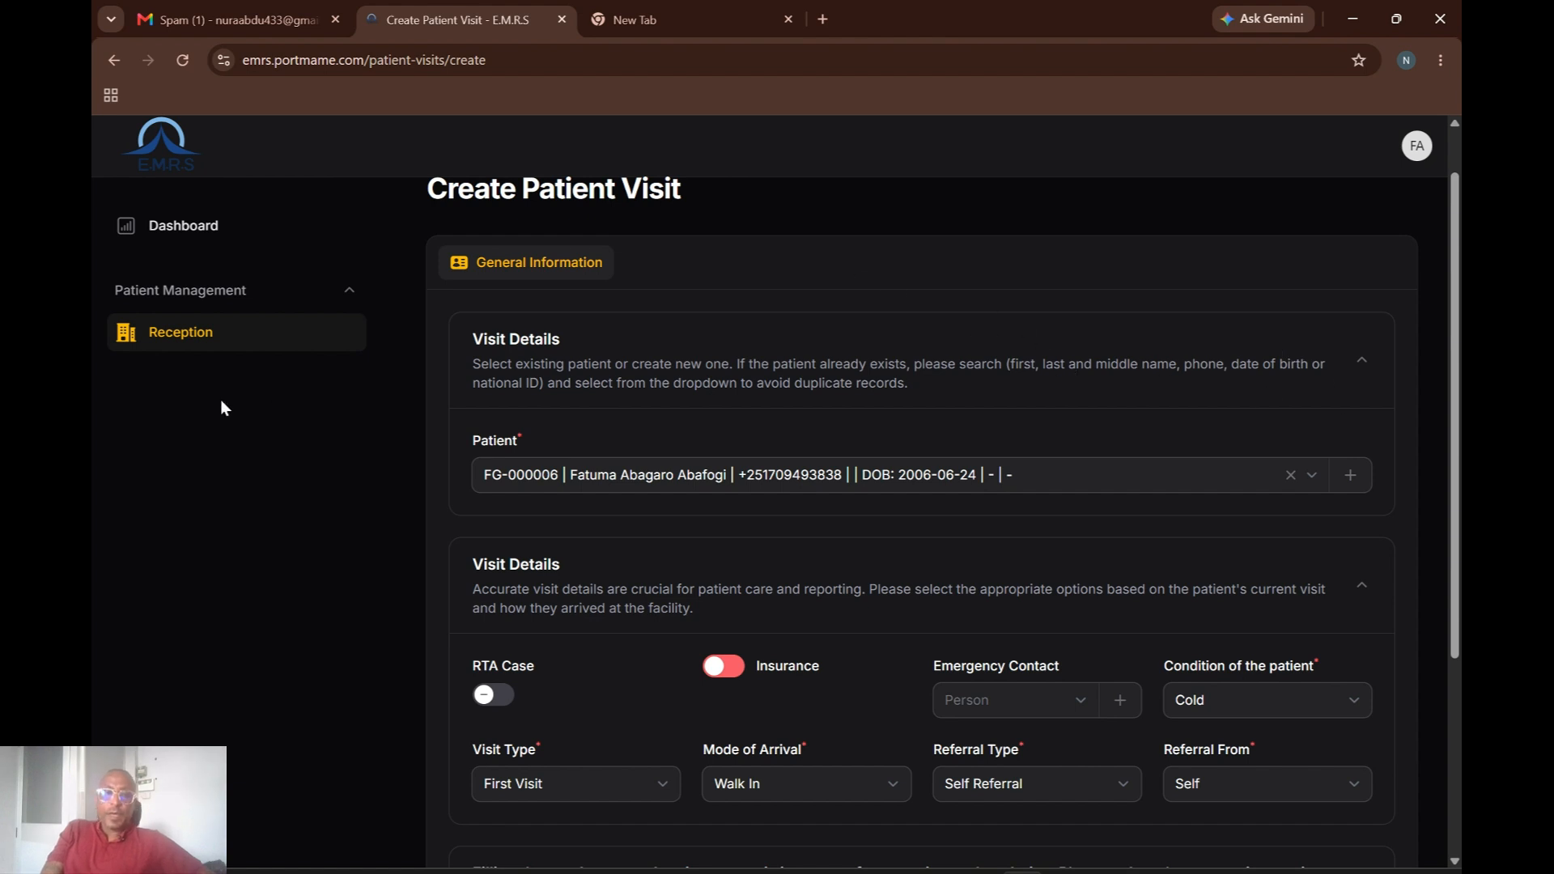
# Drop the filled form via Reception, reload the empty Patient Visits list, and start a new visit.
pyautogui.click(192, 338)
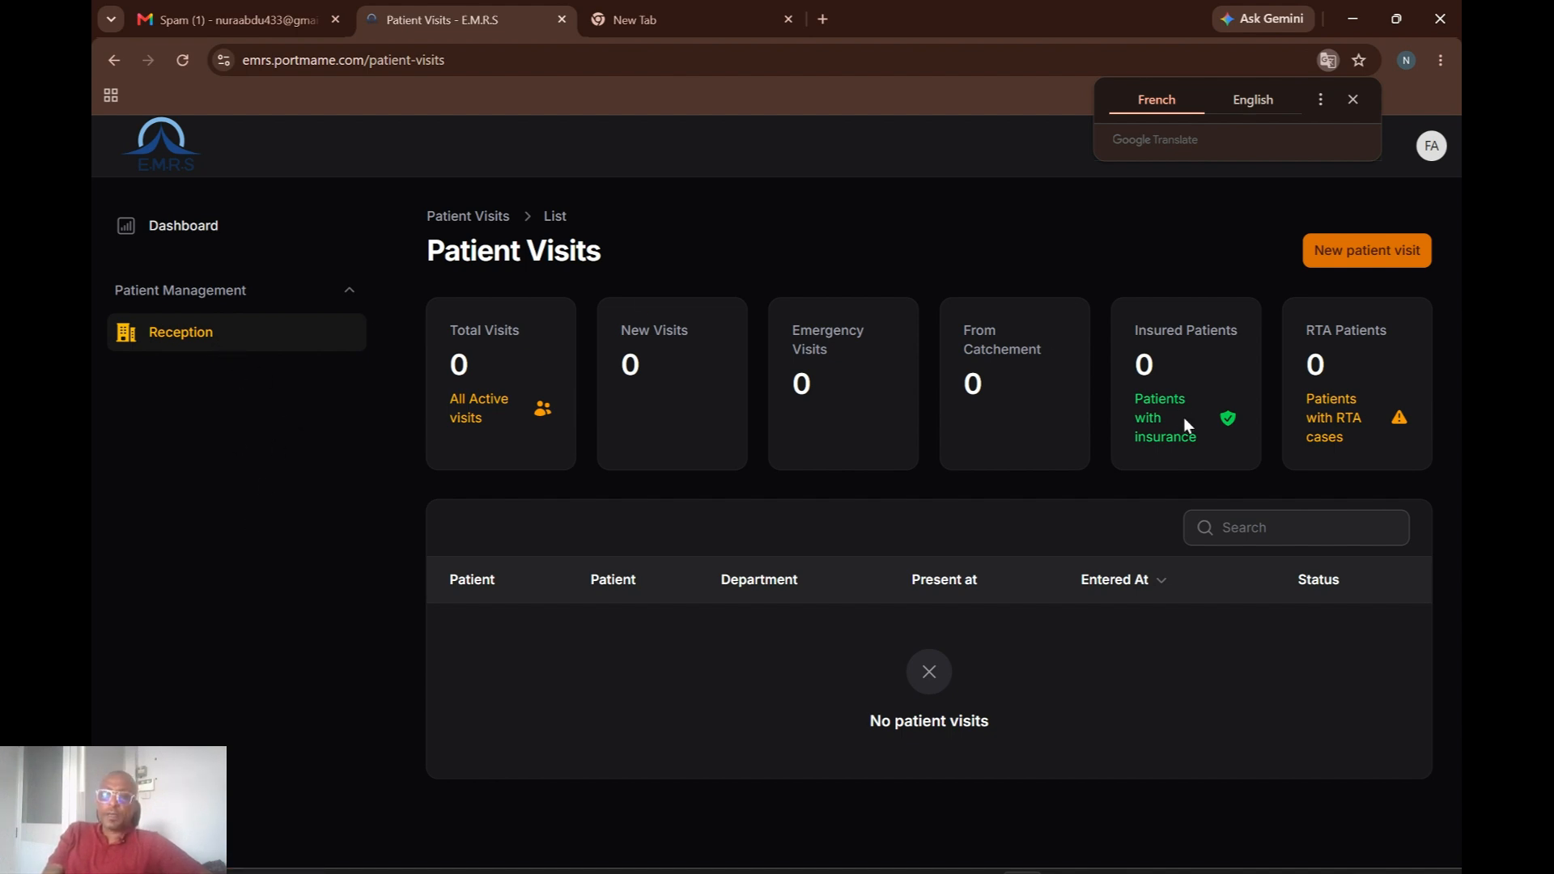
pyautogui.click(184, 60)
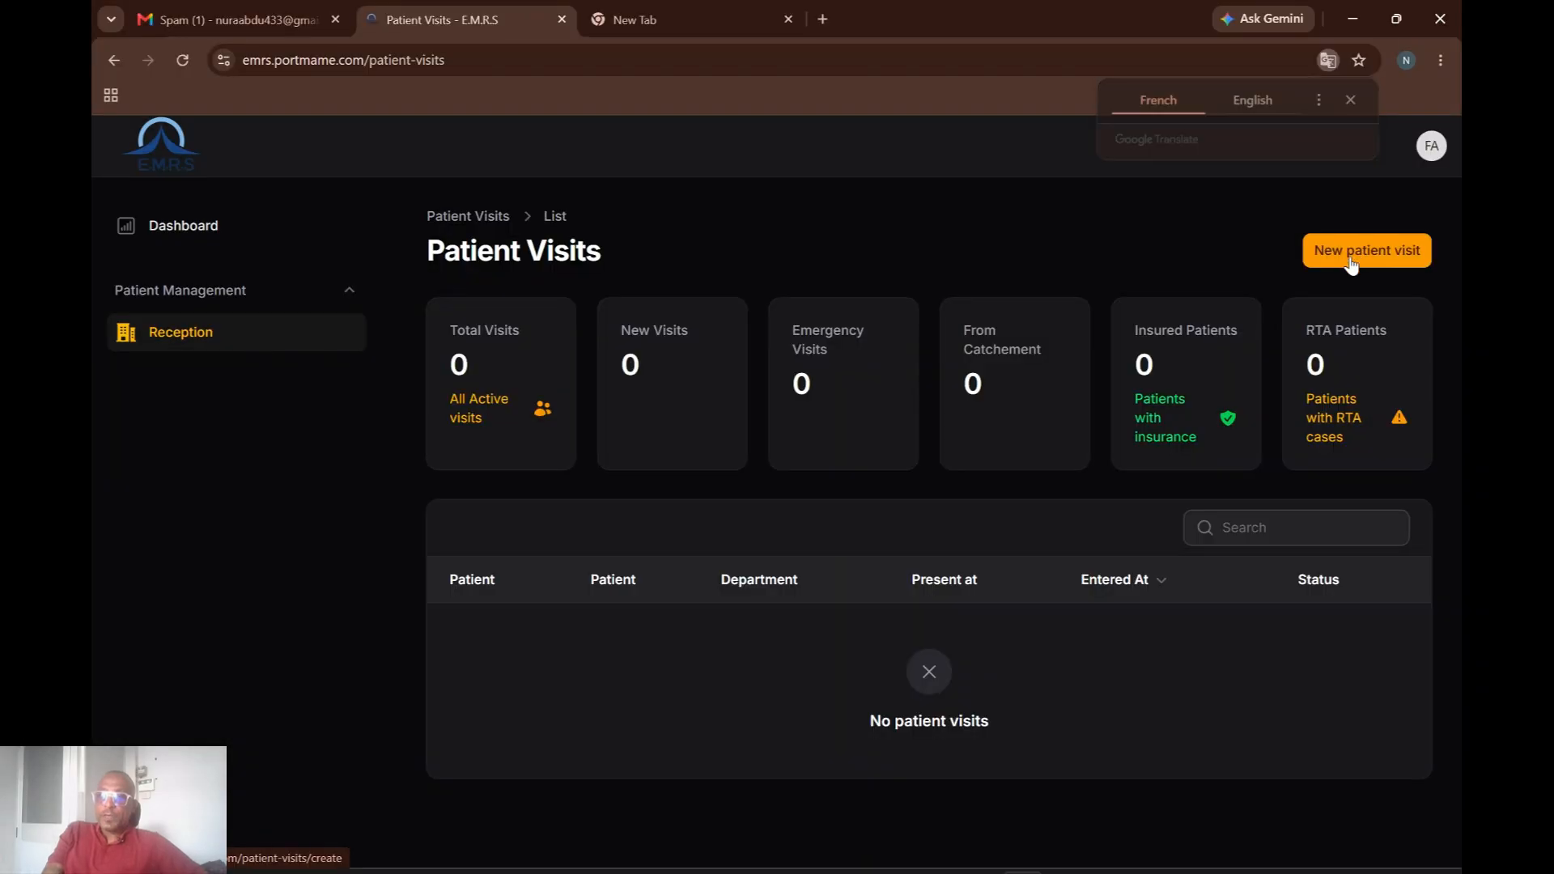
pyautogui.click(1350, 257)
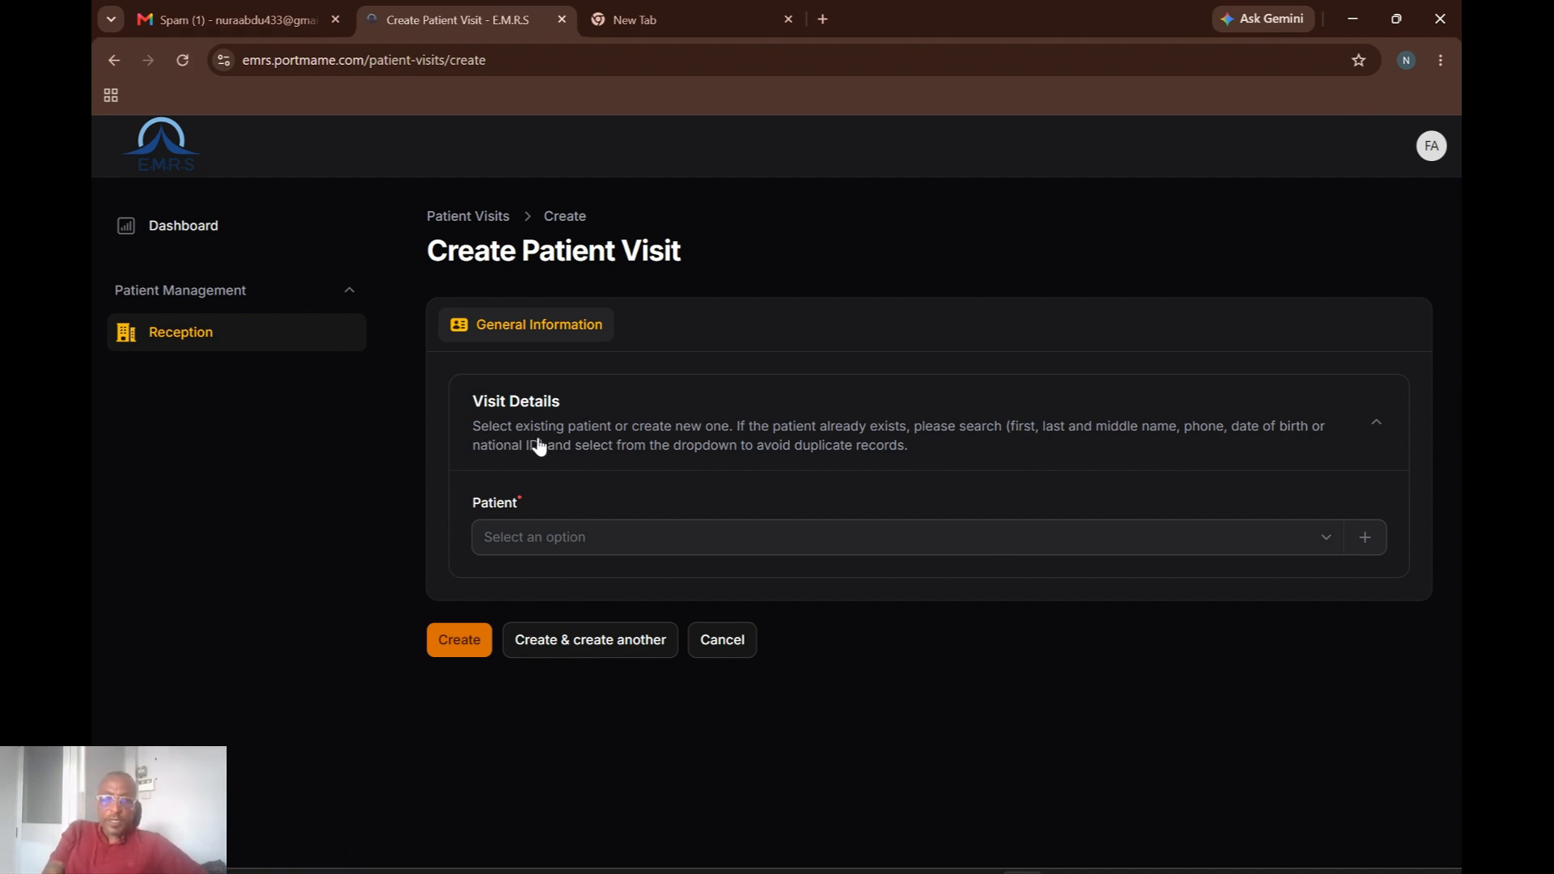
# Search the Patient field by name, then by phone digits, ending on '47' for a single match.
pyautogui.click(789, 547)
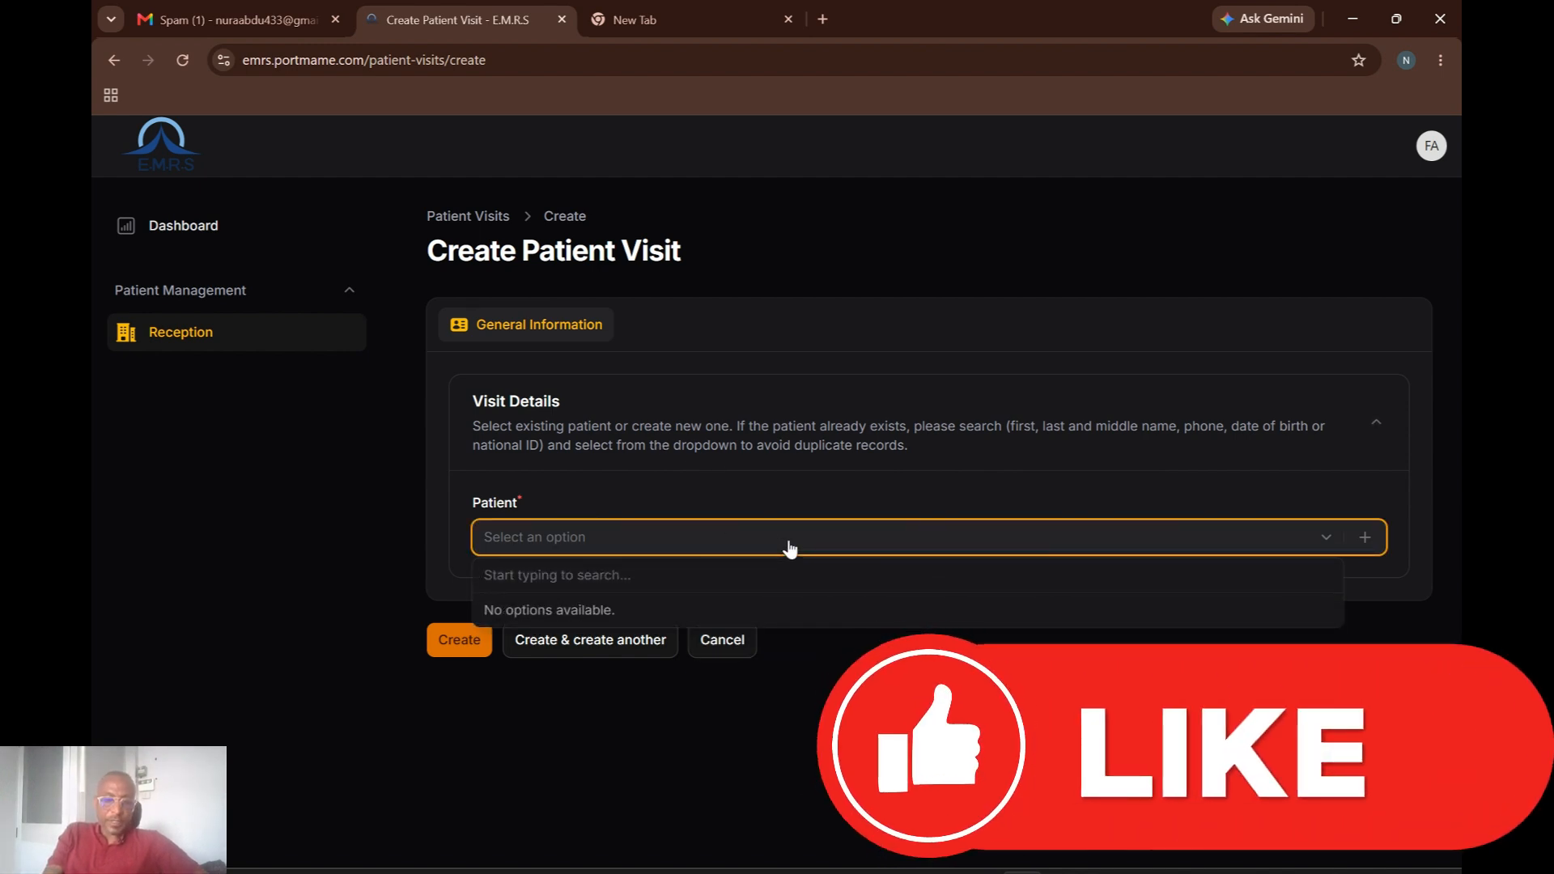
pyautogui.write('Fa')
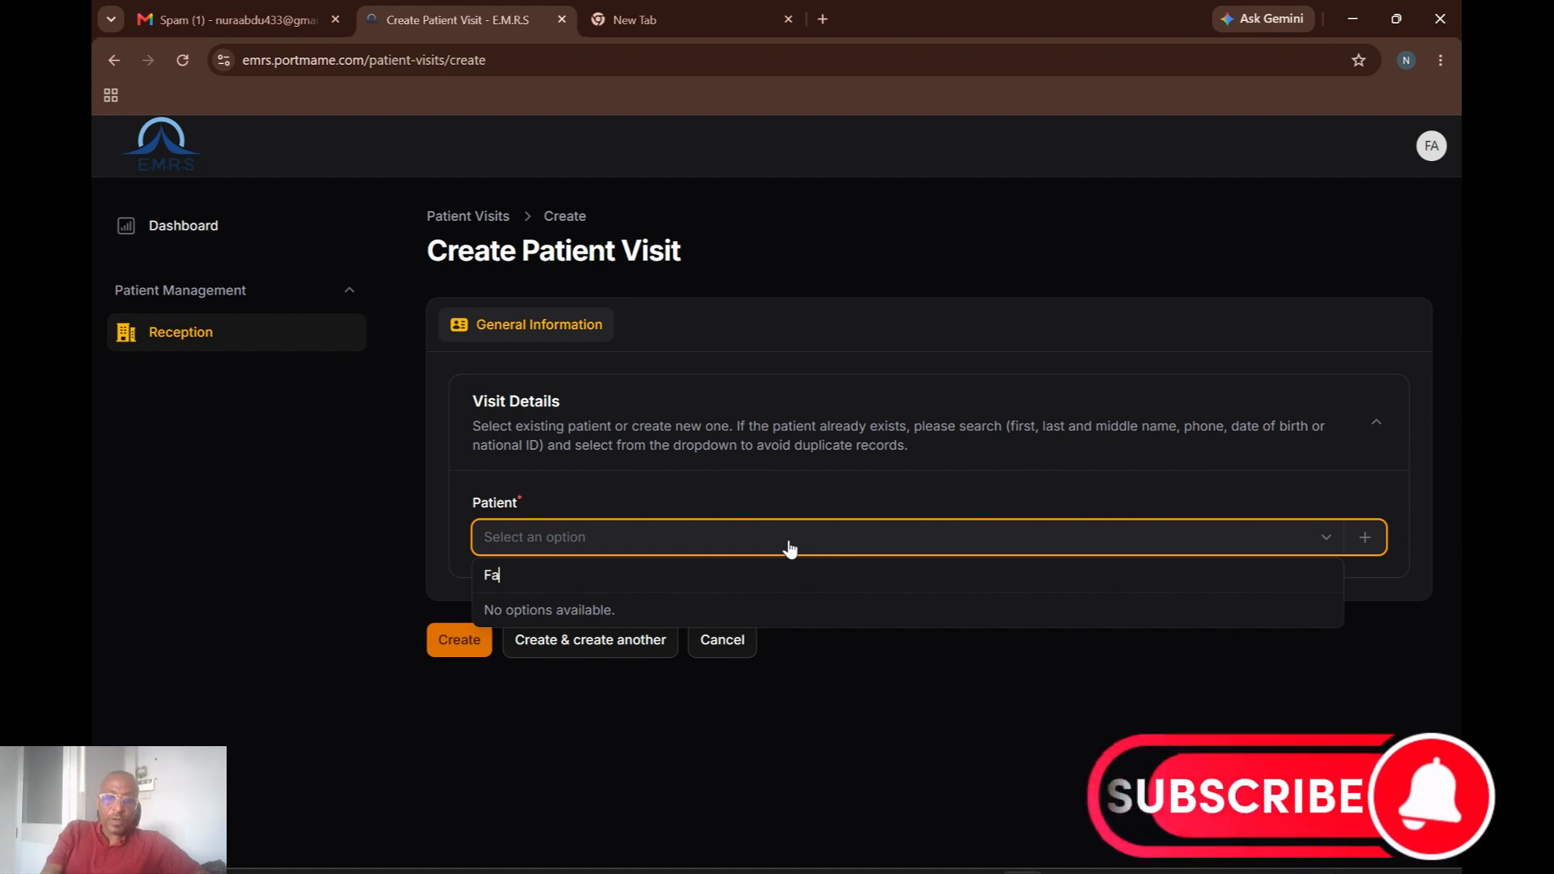
pyautogui.write('t')
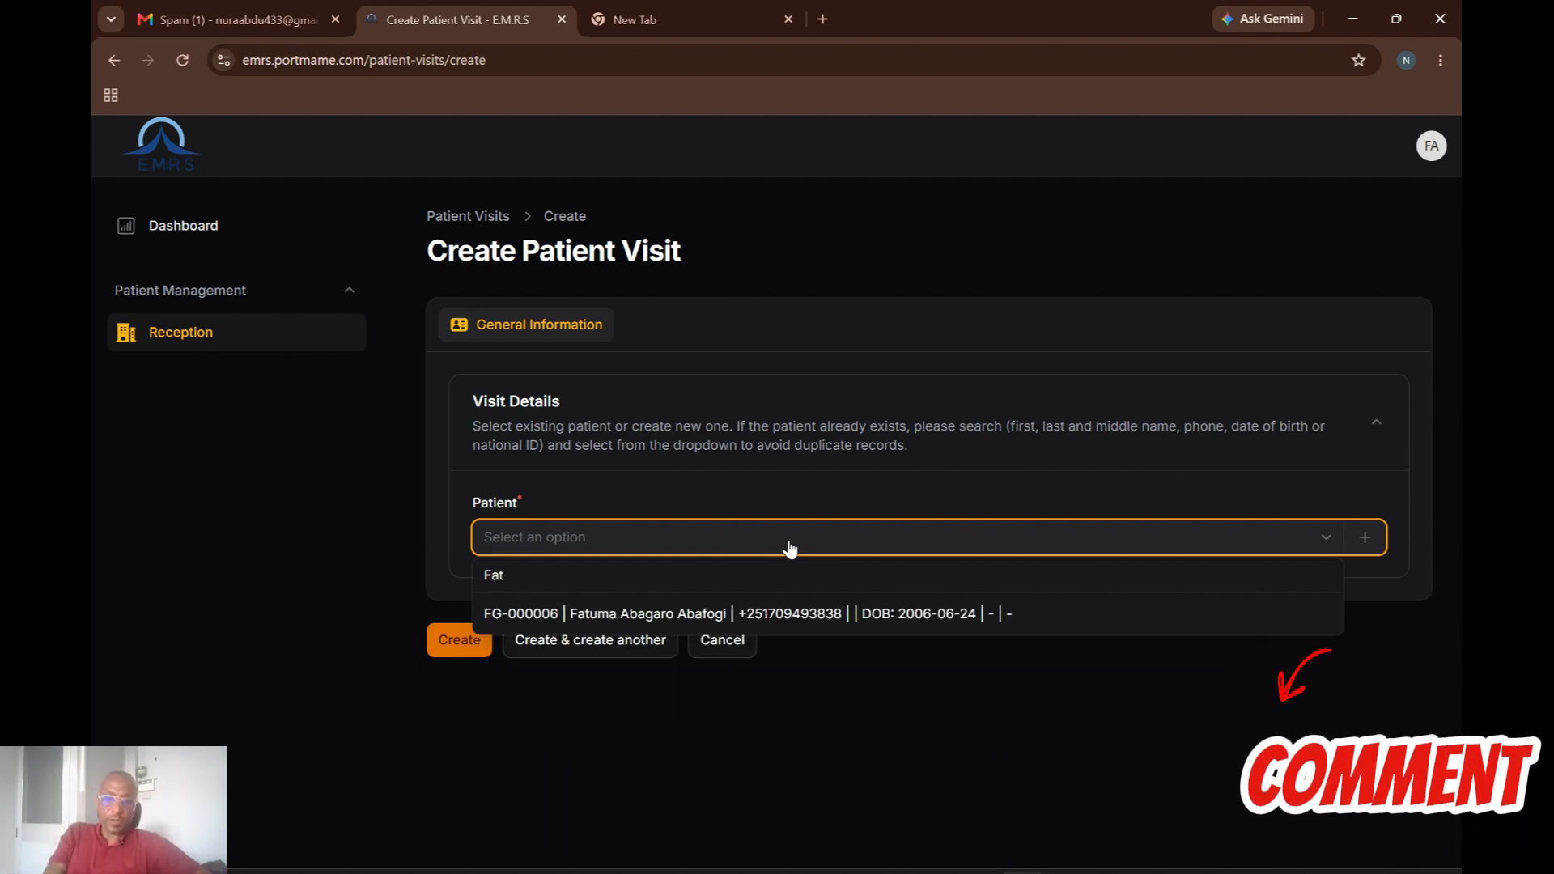
pyautogui.press('BackSpace')
pyautogui.press('BackSpace')
pyautogui.press('BackSpace')
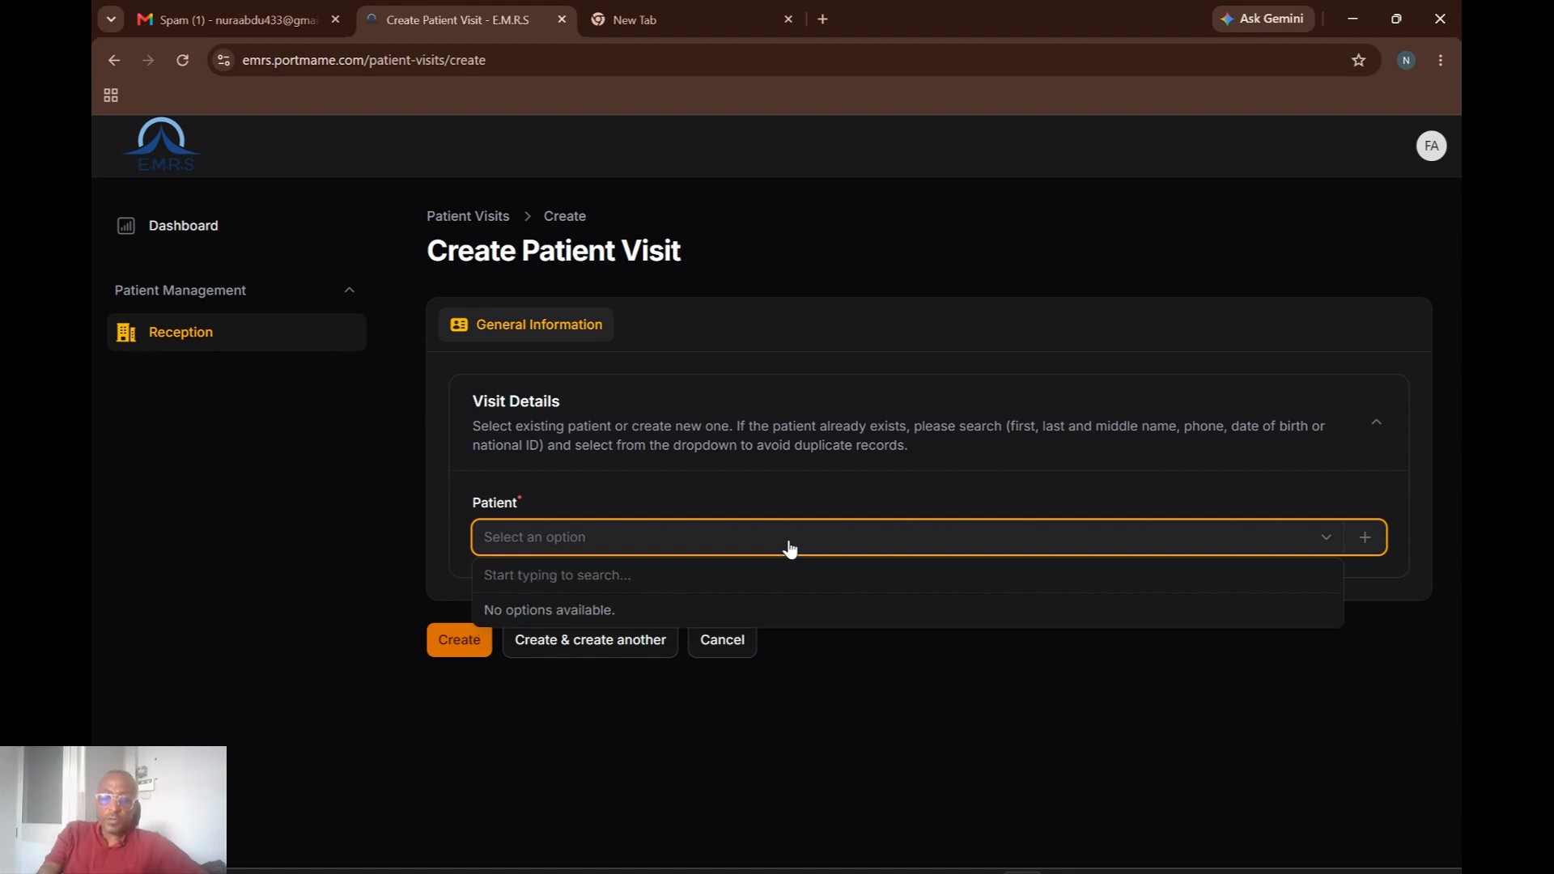
pyautogui.write('9')
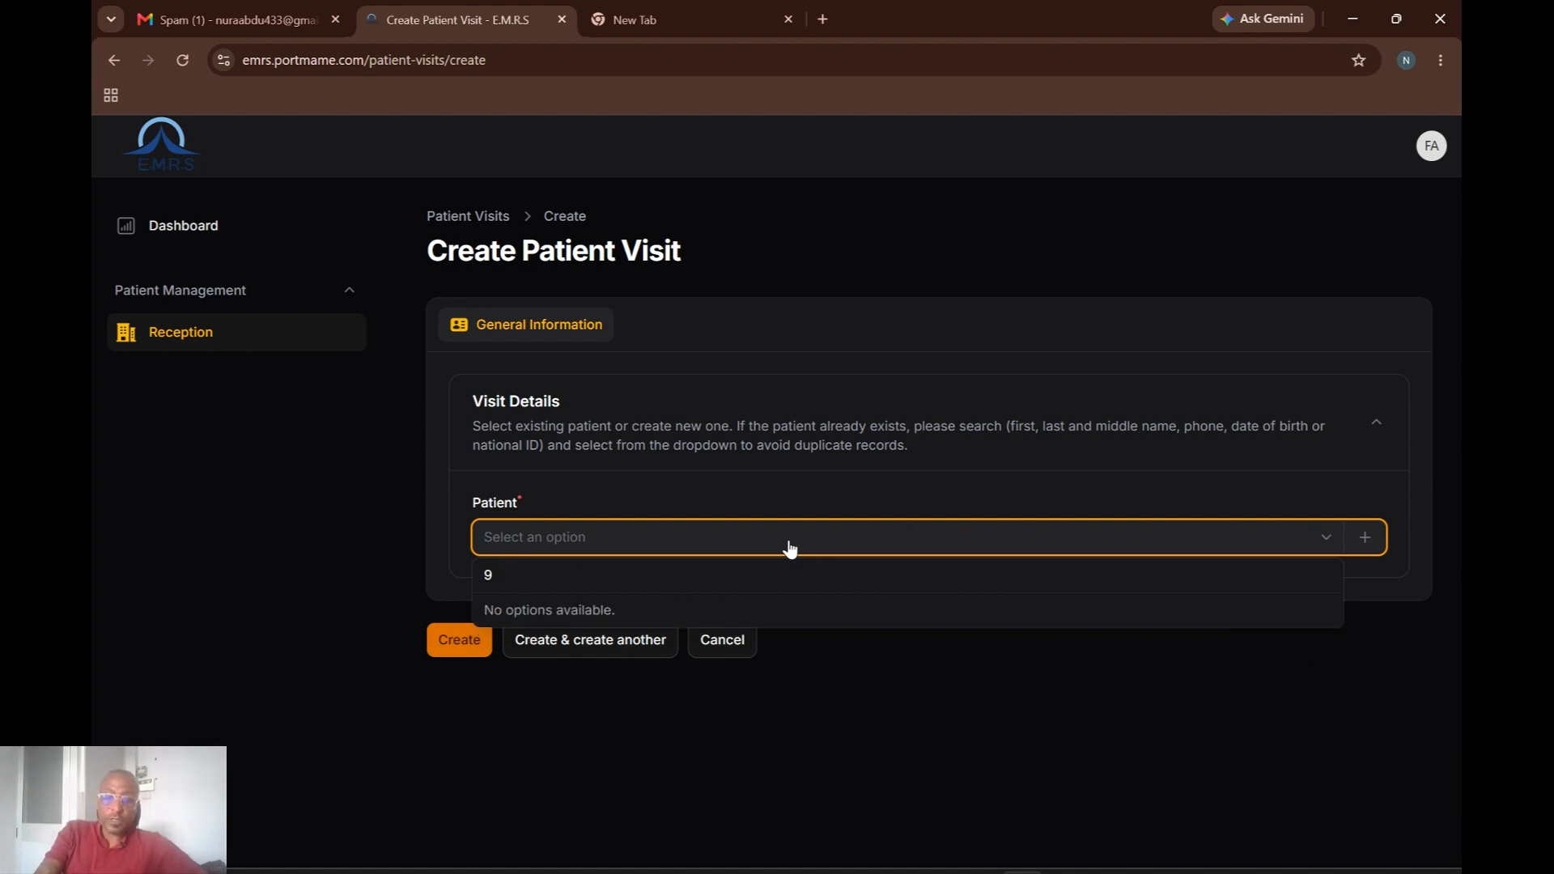
pyautogui.write('12')
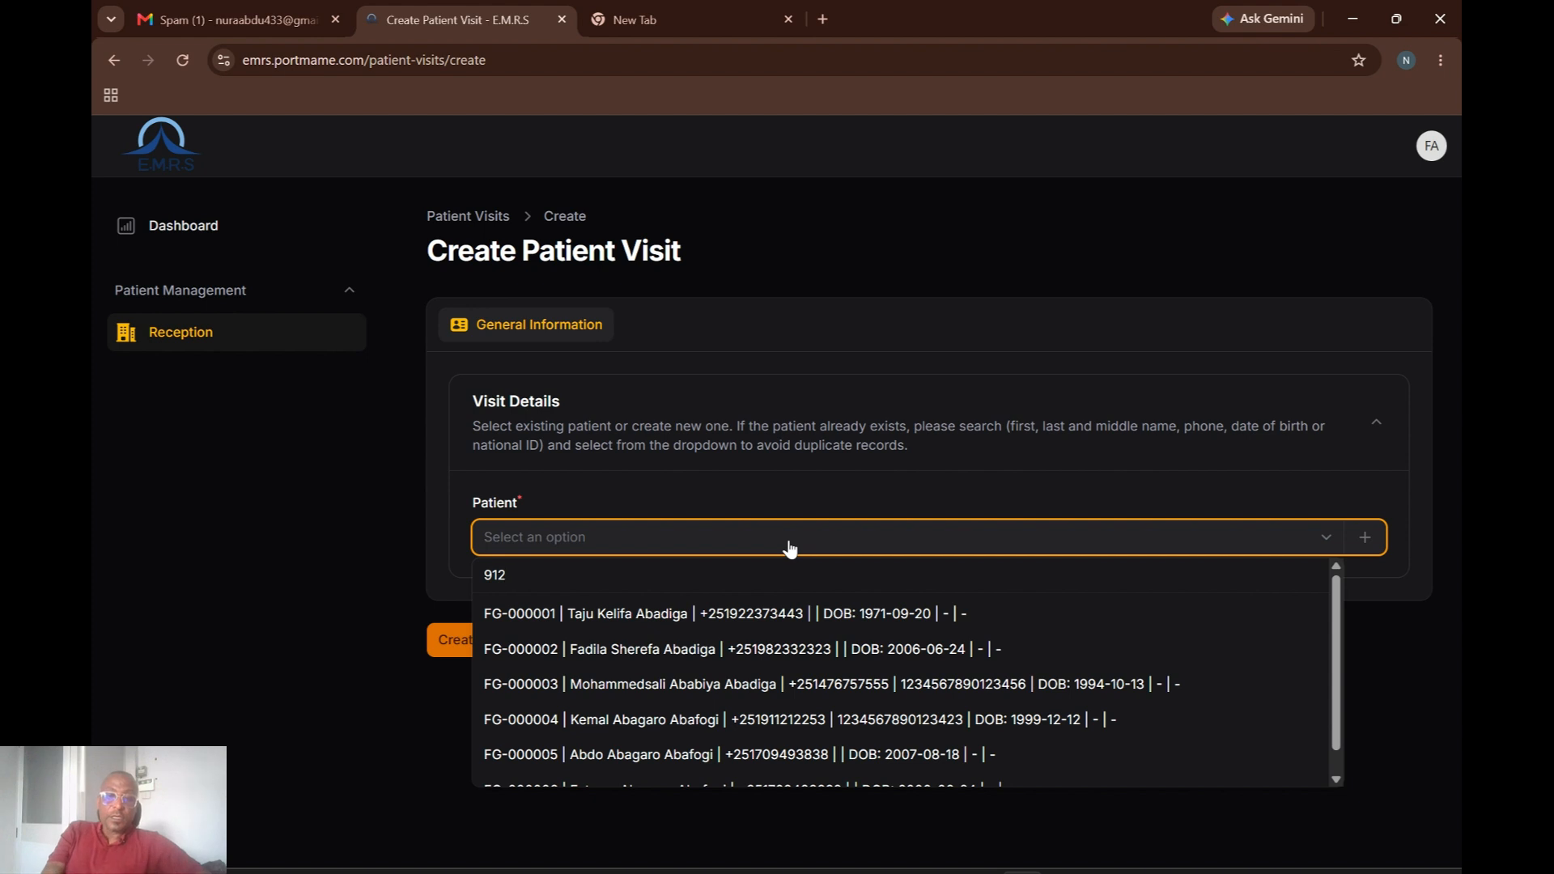
pyautogui.press('BackSpace')
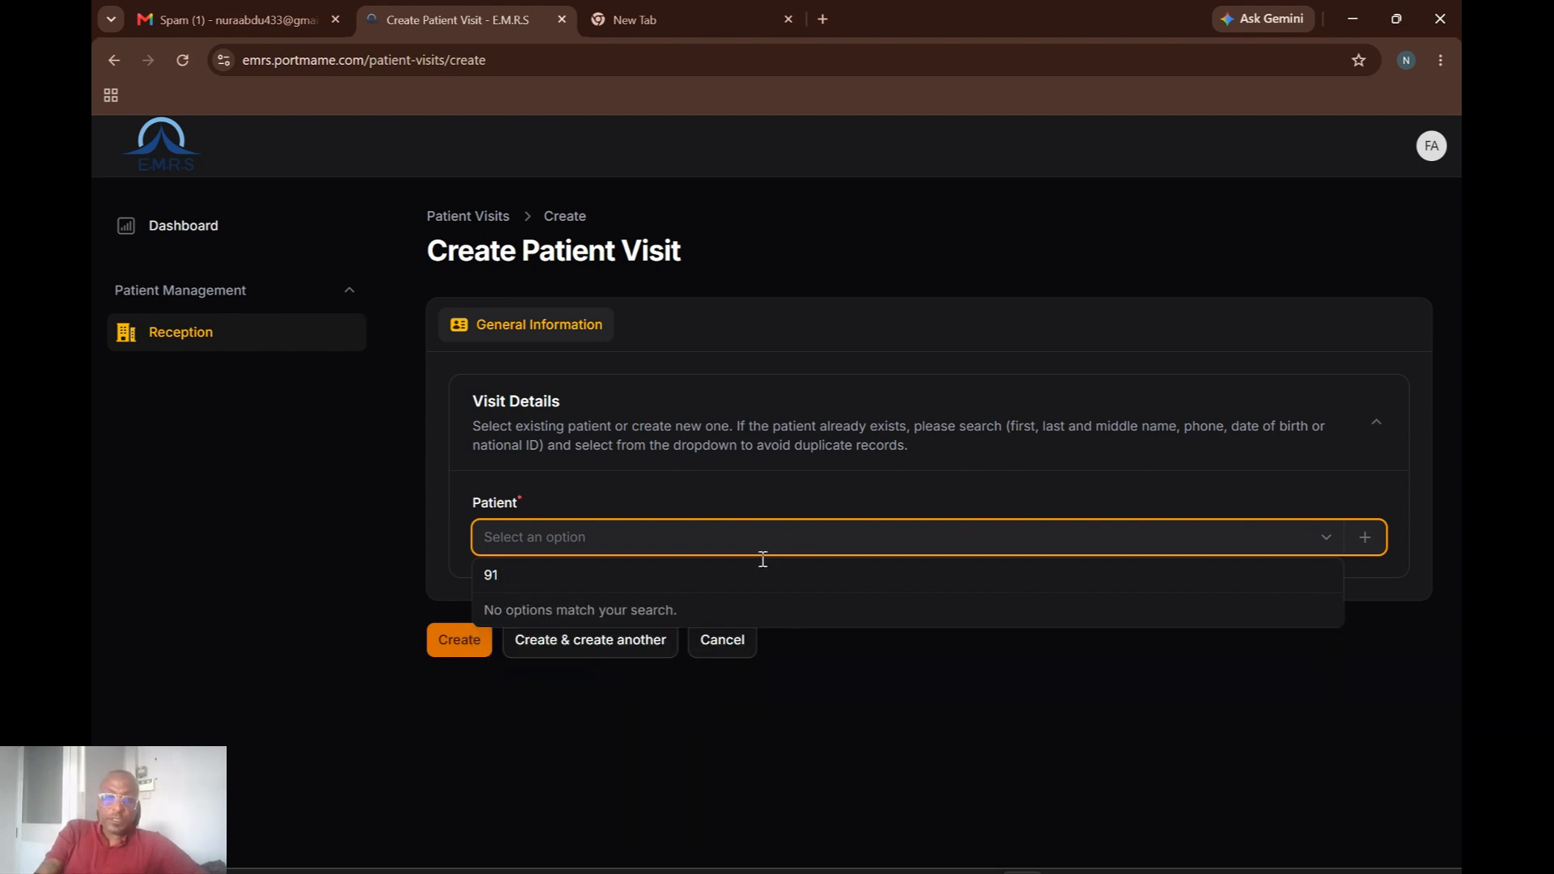
pyautogui.write('7')
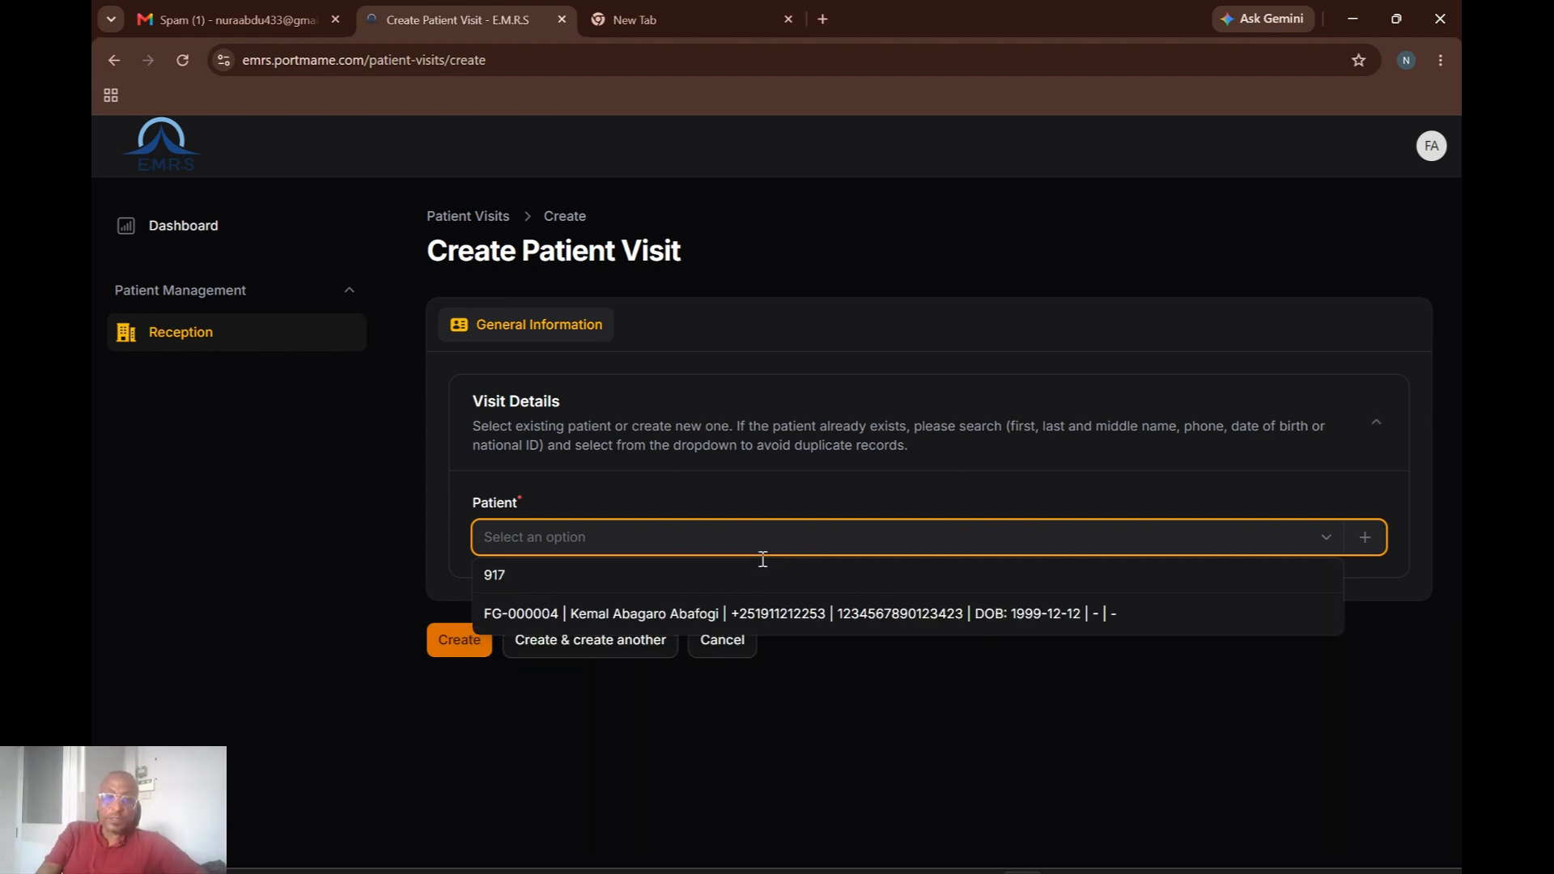
pyautogui.press('BackSpace')
pyautogui.press('BackSpace')
pyautogui.press('BackSpace')
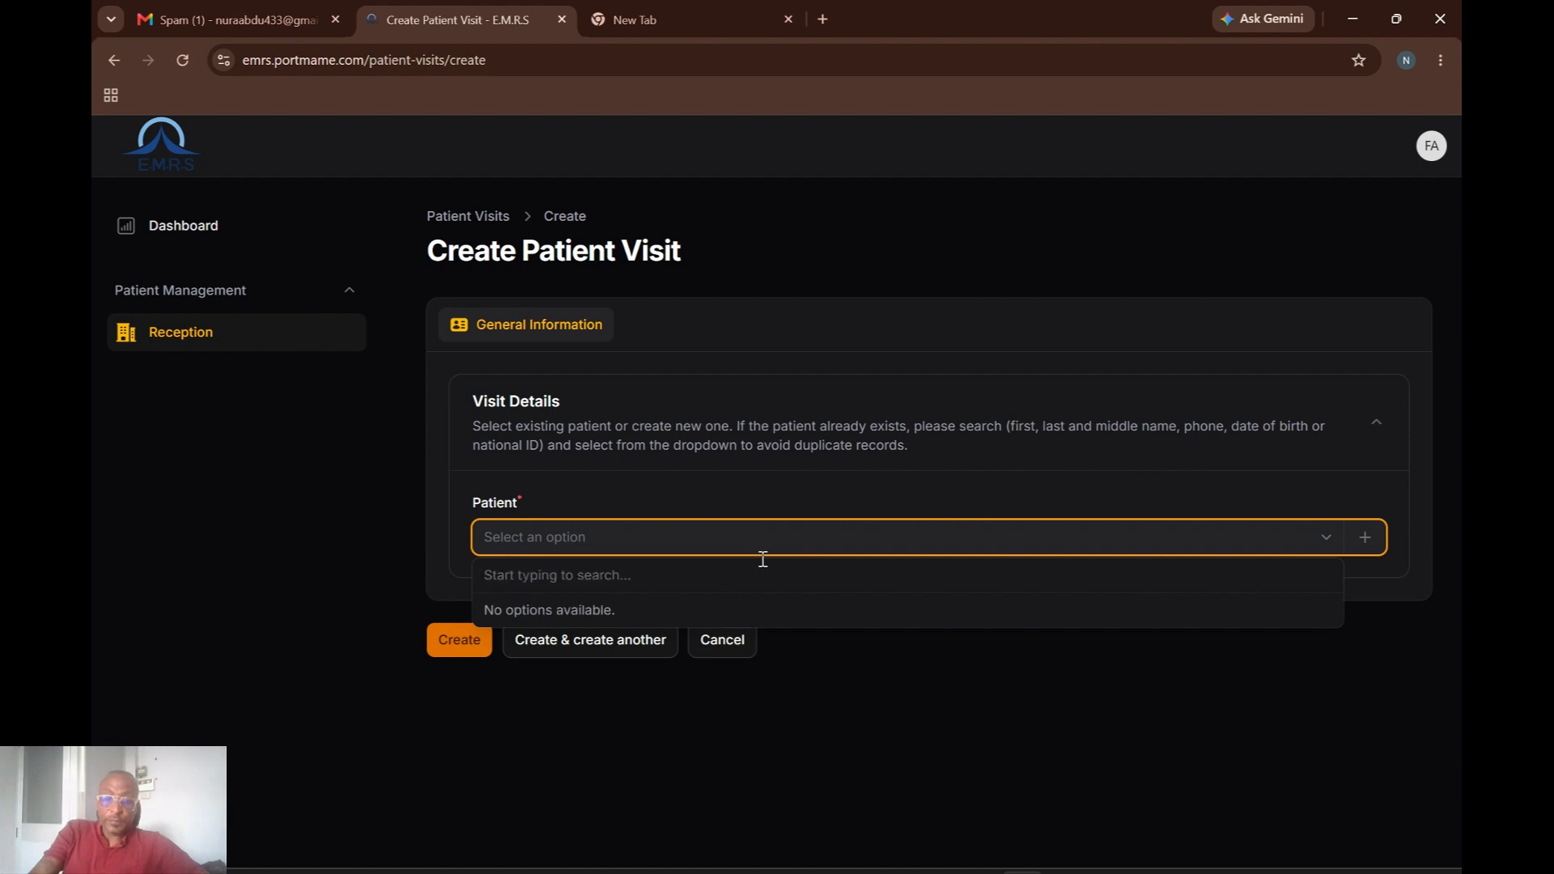
pyautogui.write('47')
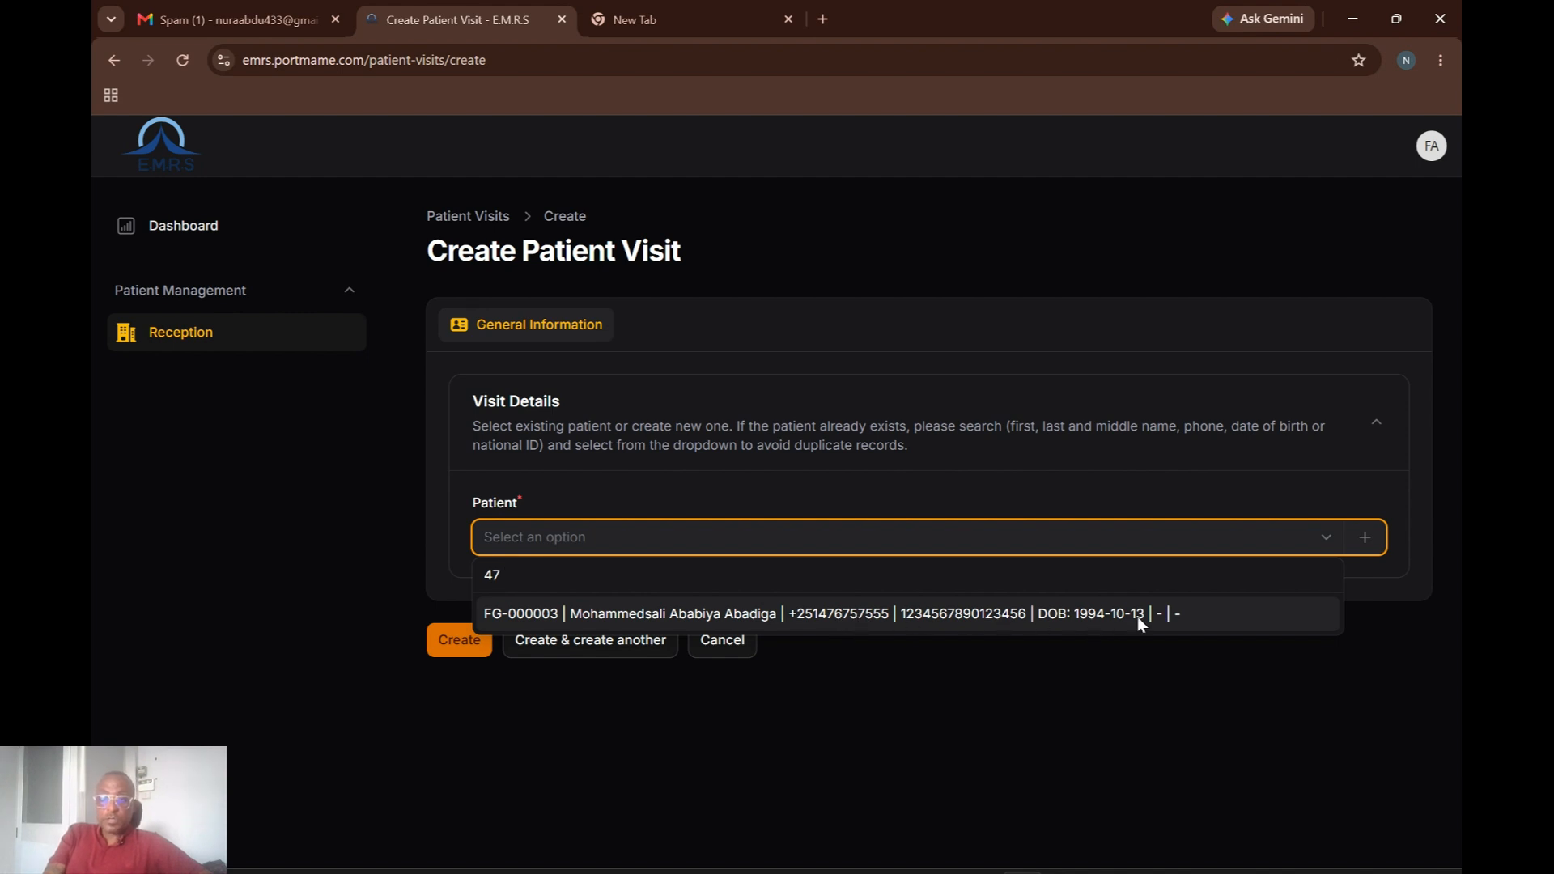
# Attach the matching patient to the visit and switch RTA Case on.
pyautogui.click(635, 615)
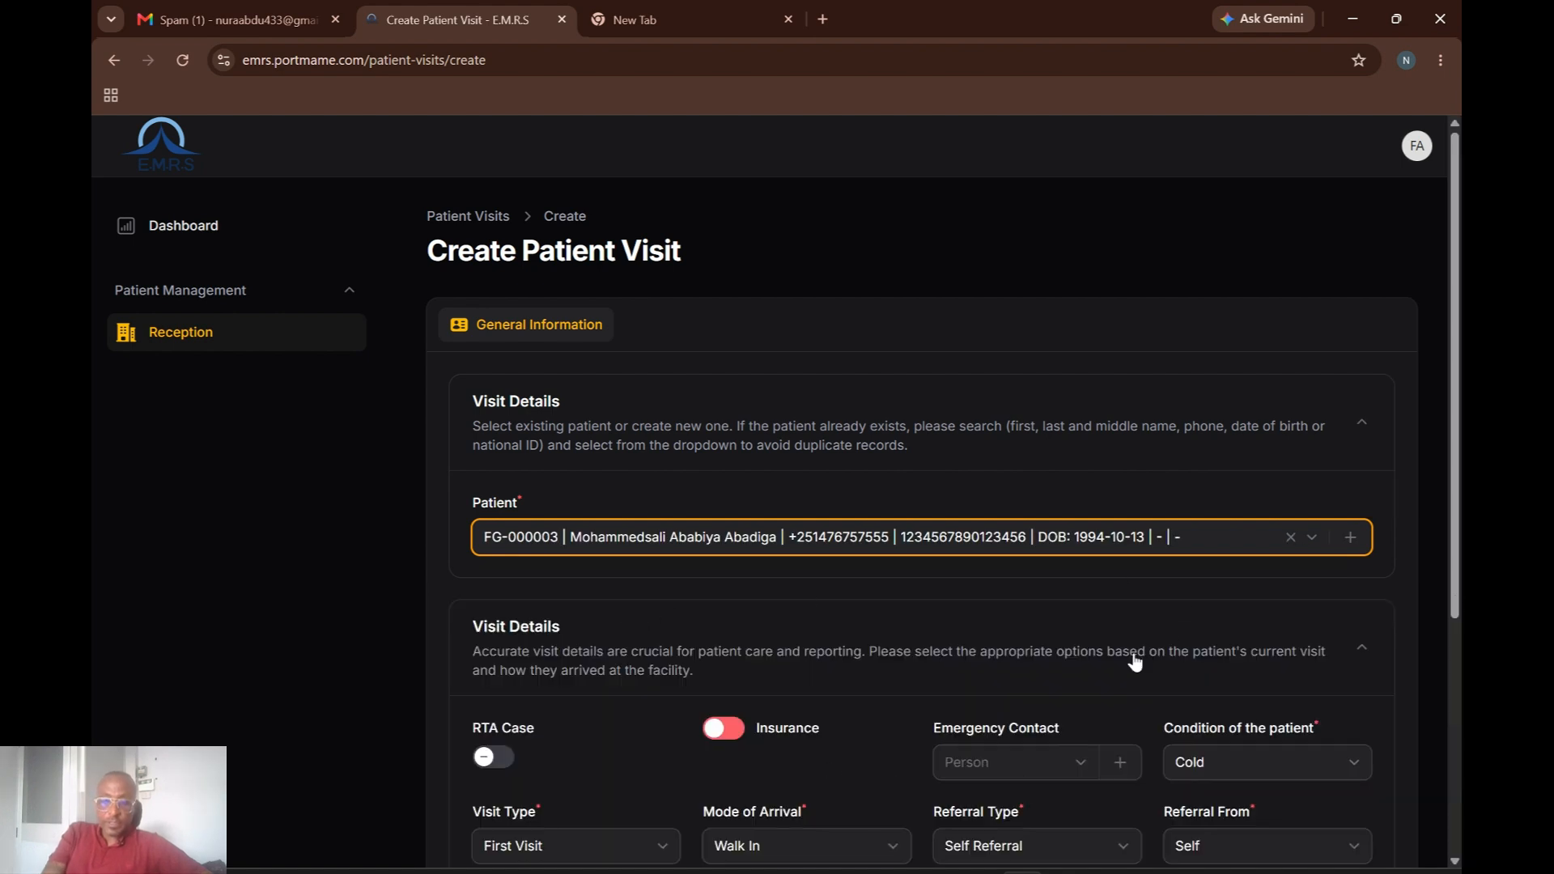
pyautogui.scroll(-4, 1457, 597)
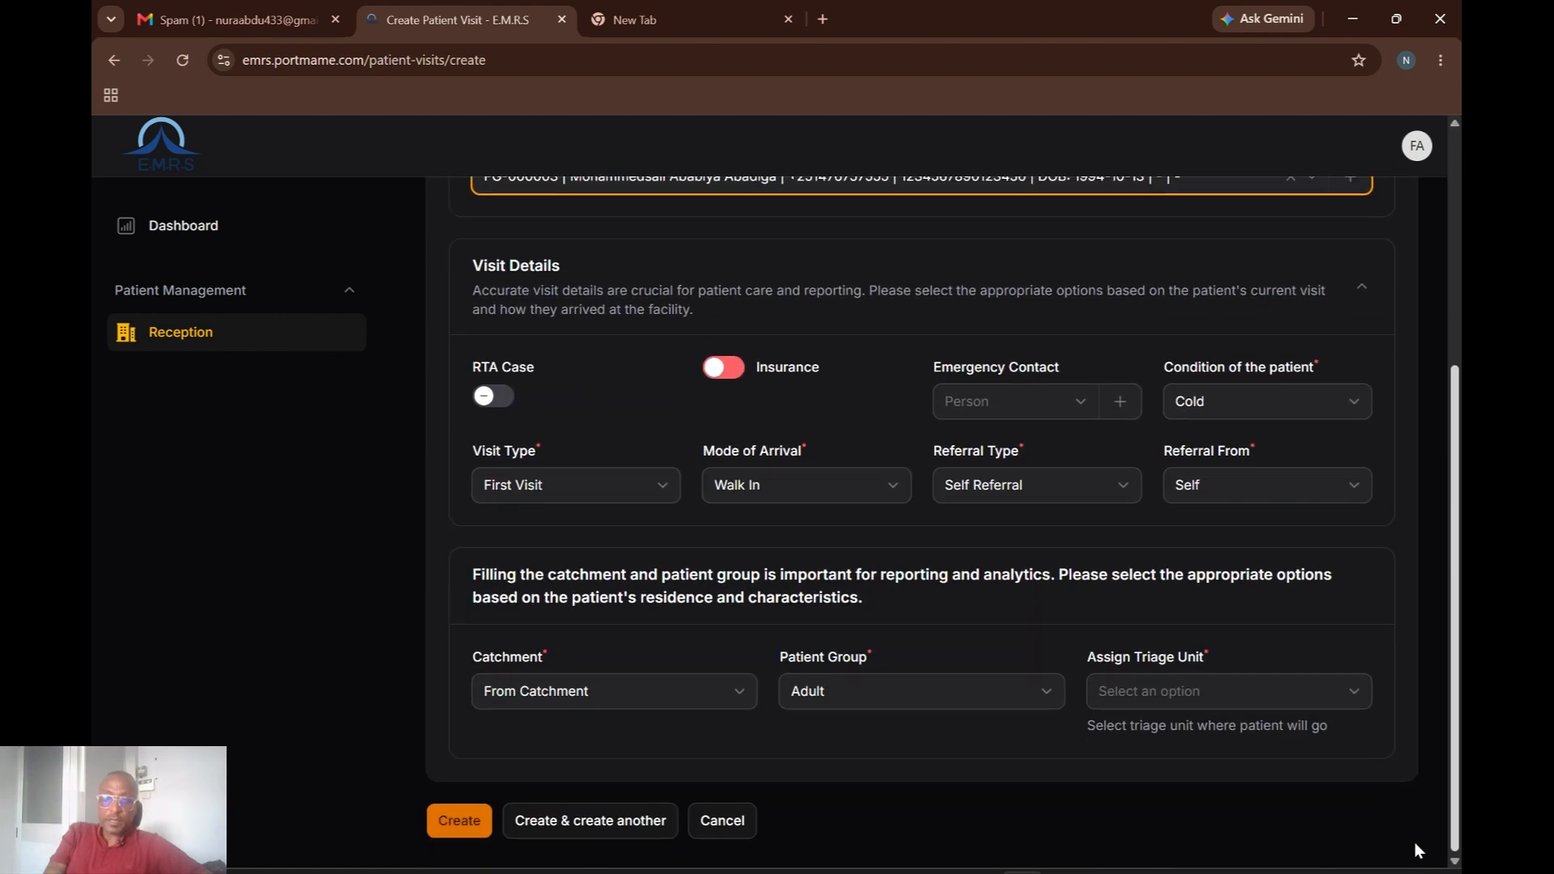
pyautogui.click(490, 399)
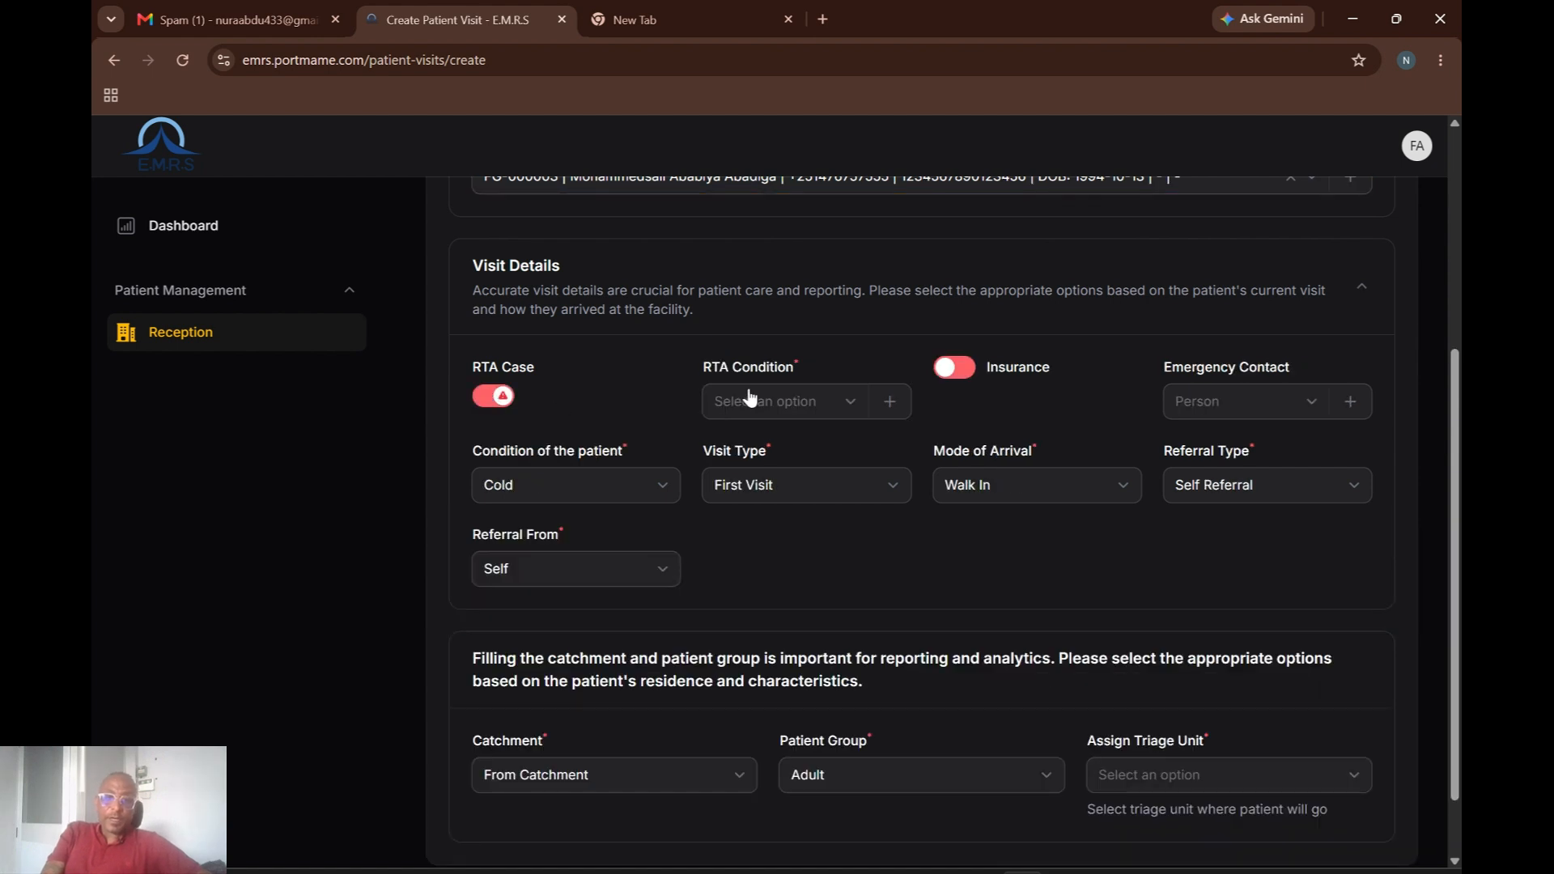
# Try searching RTA conditions with '4-', dismiss the error, and switch RTA Case back off.
pyautogui.click(854, 405)
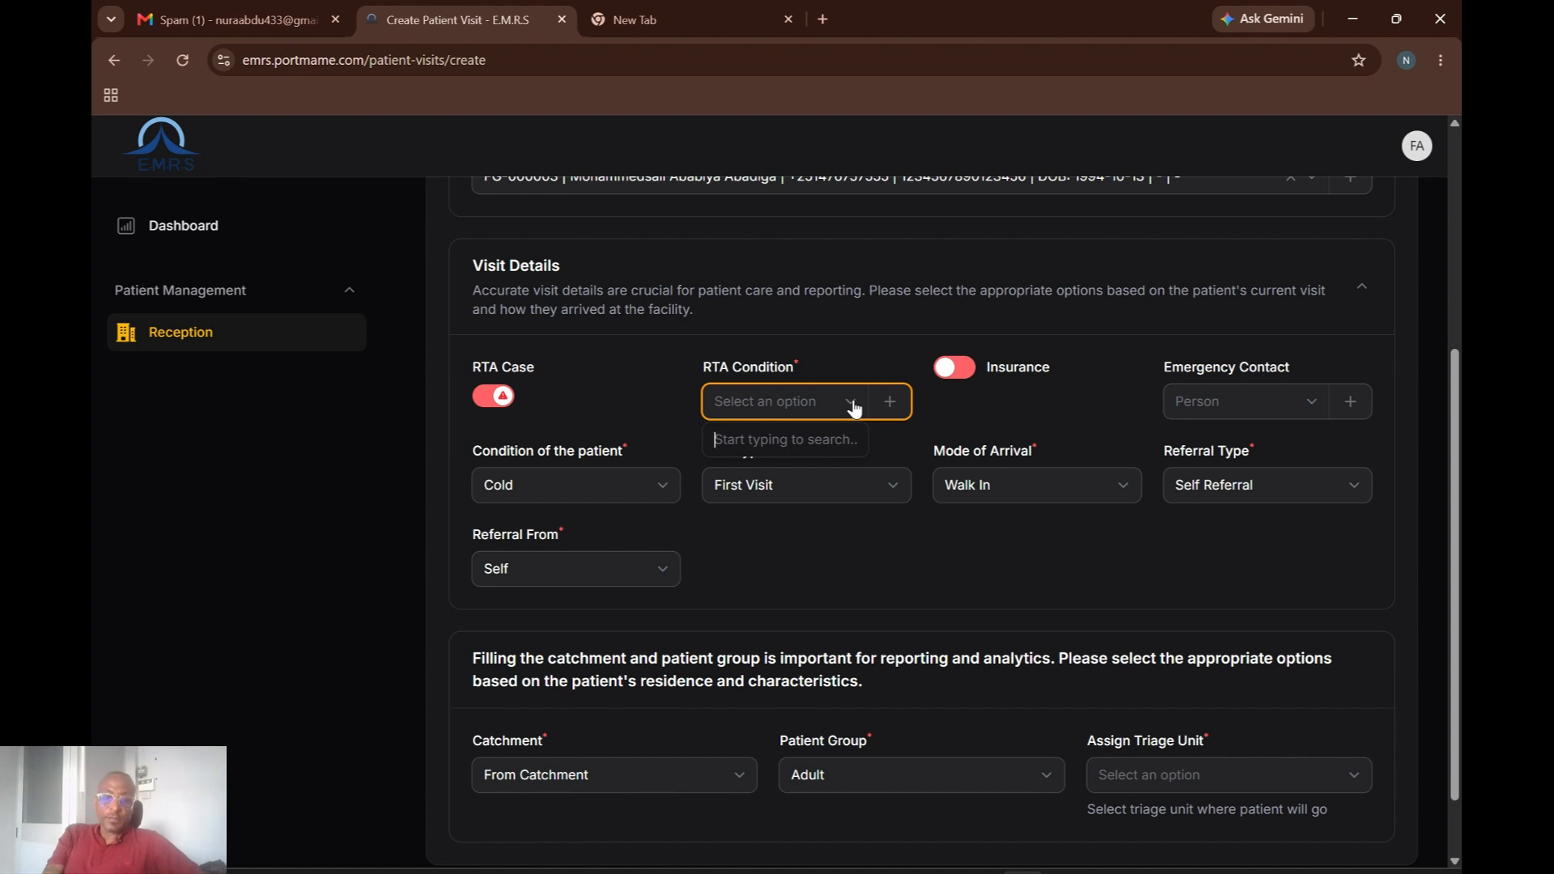
pyautogui.write('4')
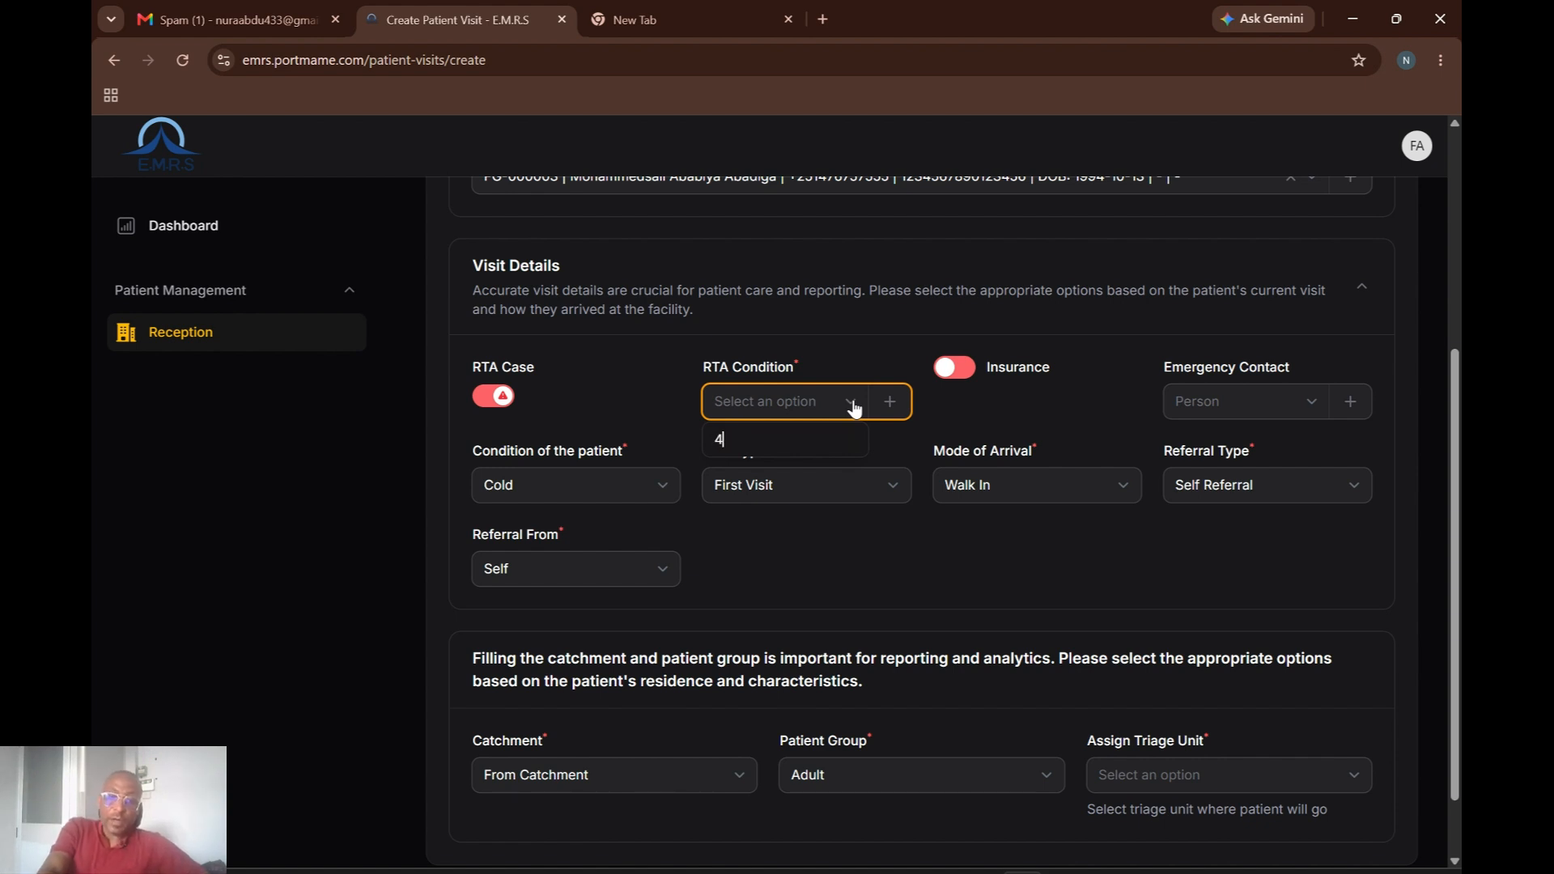
pyautogui.write('-')
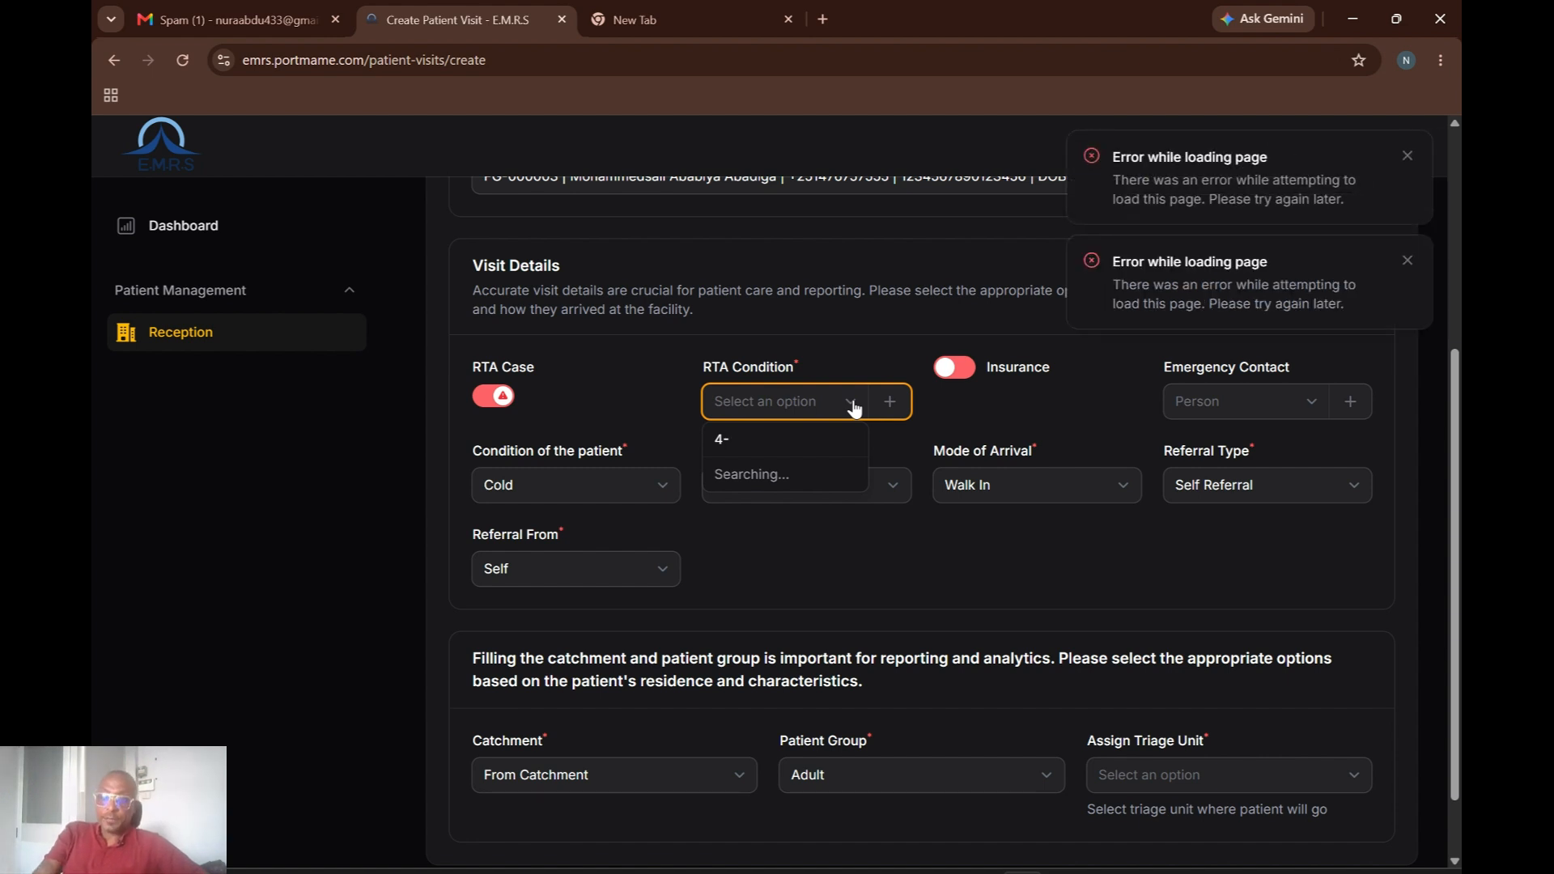
pyautogui.press('BackSpace')
pyautogui.press('BackSpace')
pyautogui.click(890, 405)
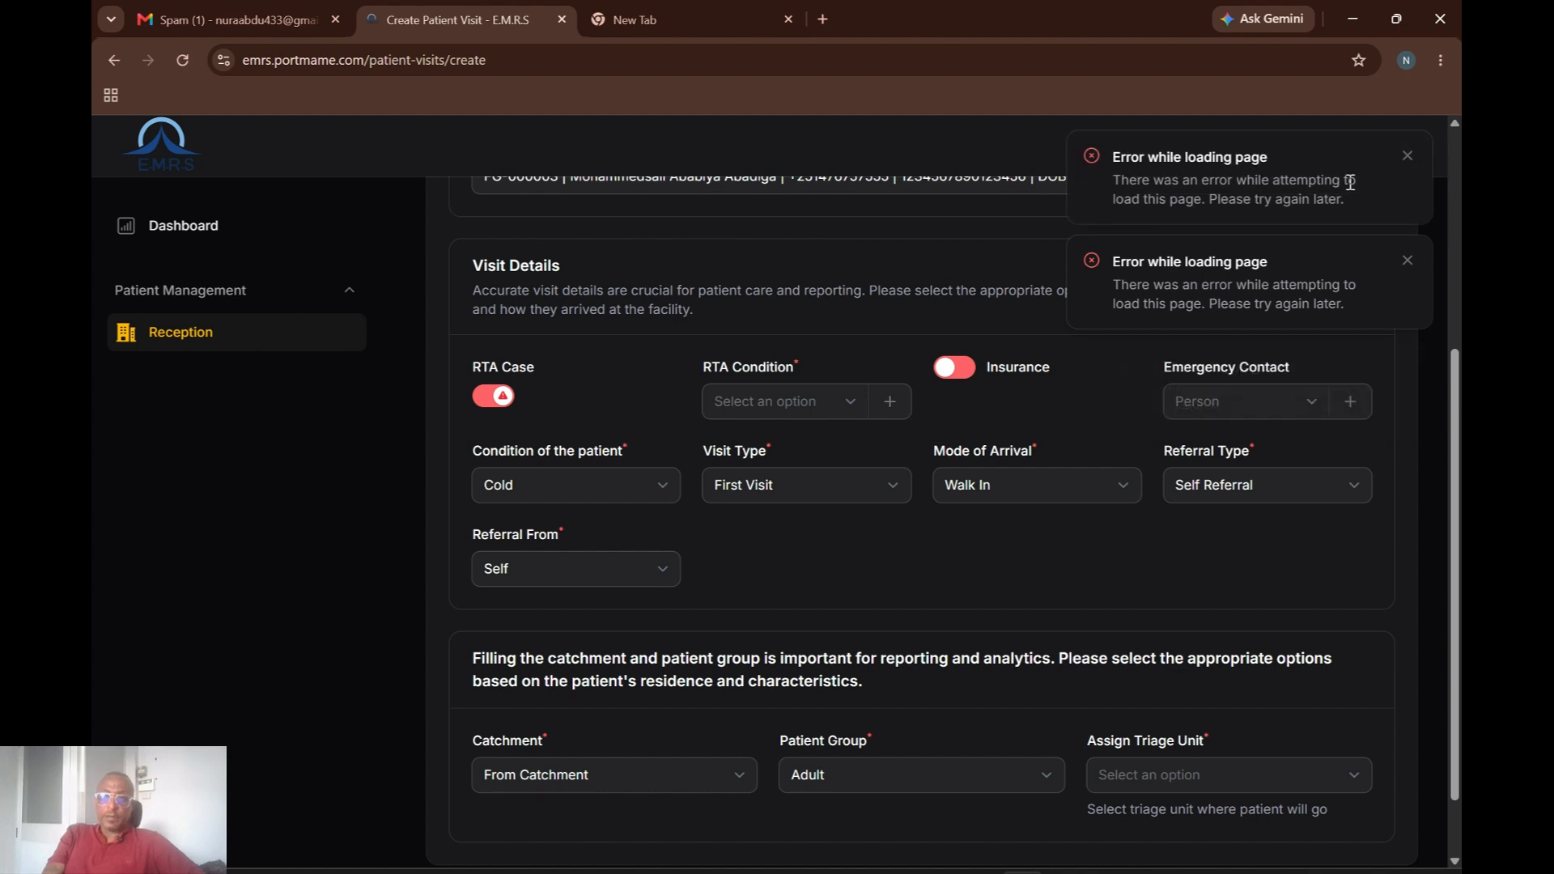
pyautogui.click(1407, 158)
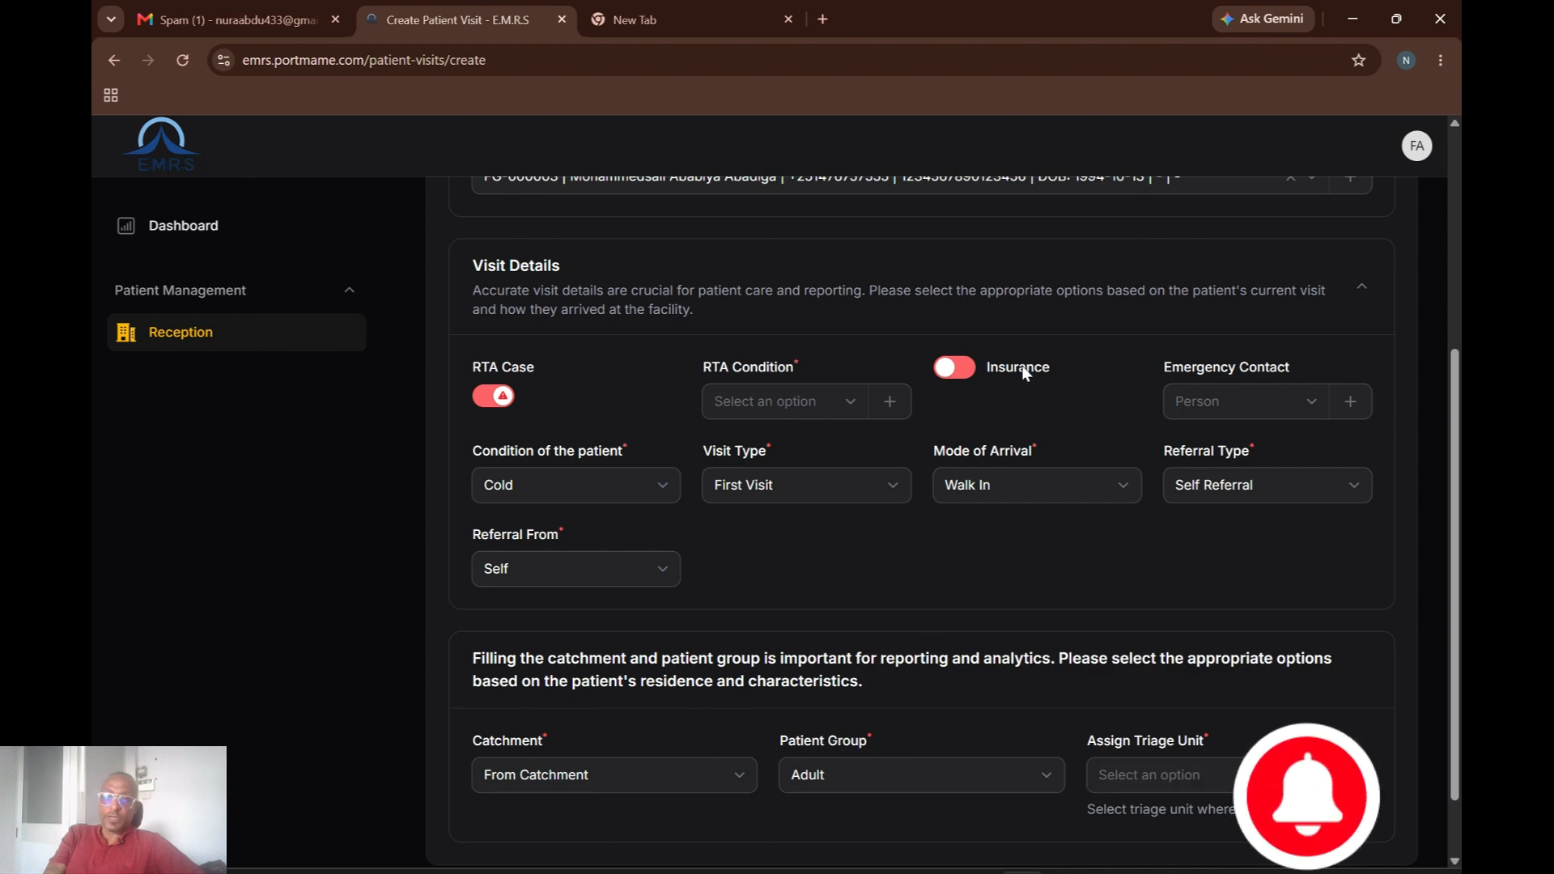
pyautogui.click(488, 398)
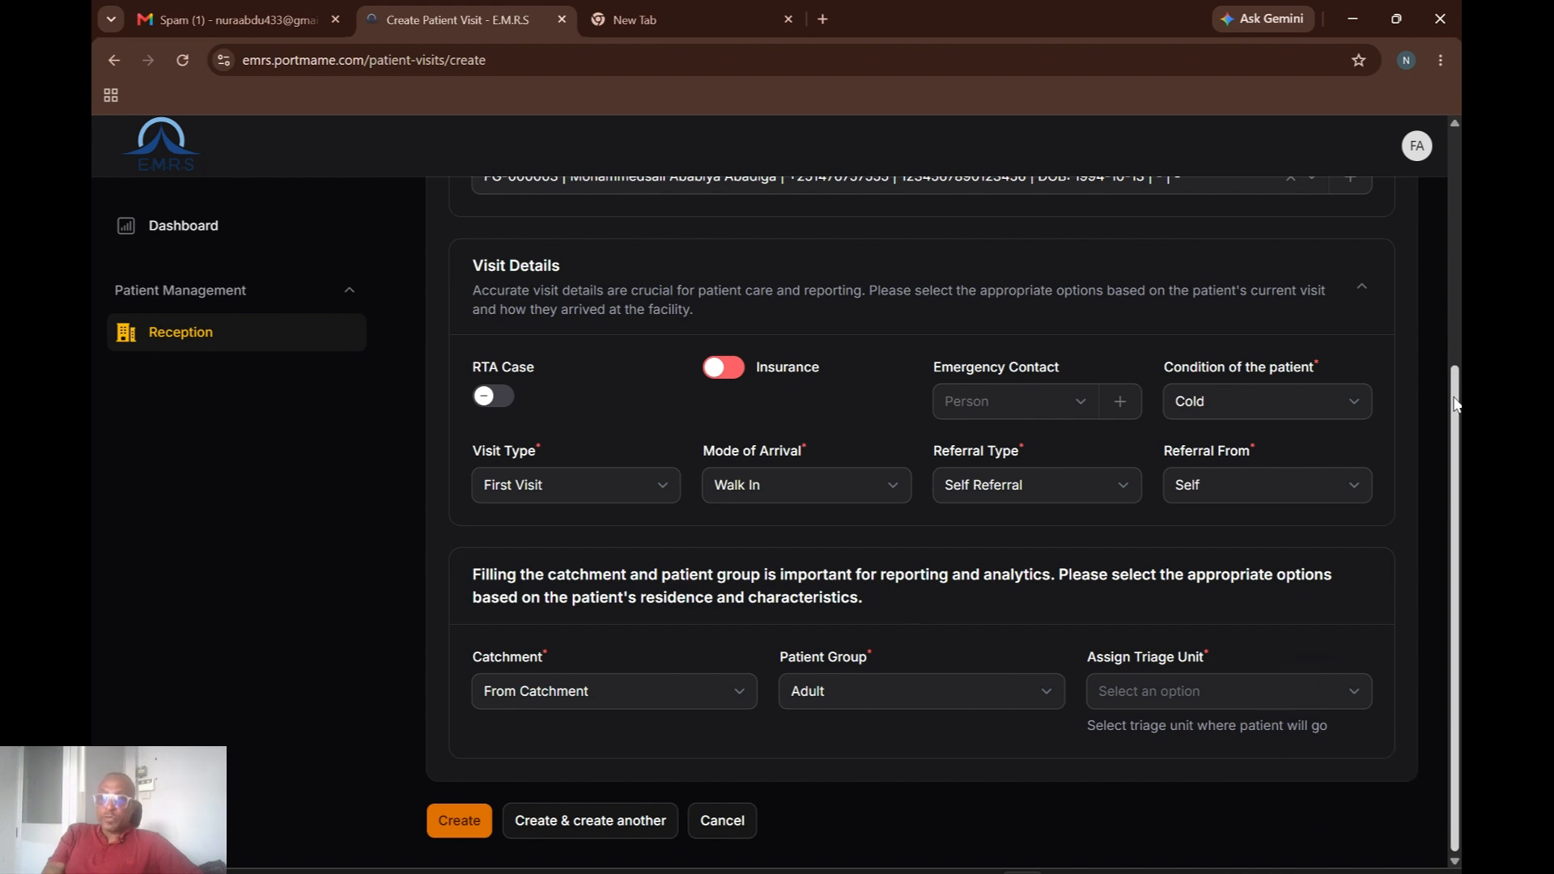
# Switch Insurance on and search the Insurance Number list for 'Ab', which offers no options.
pyautogui.moveTo(1457, 402); pyautogui.dragTo(1453, 298)
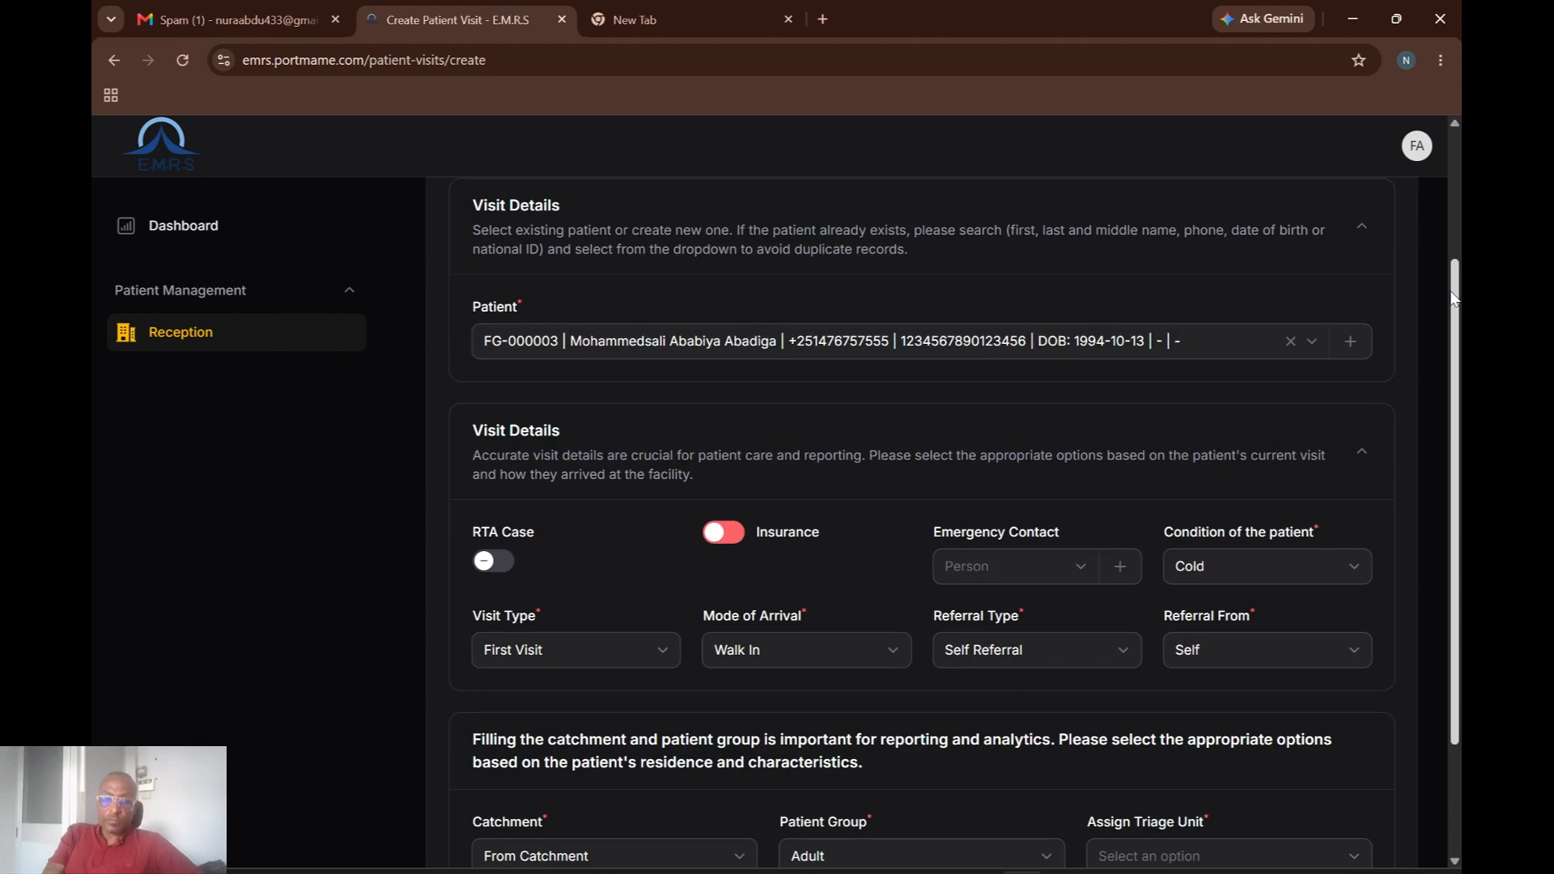
pyautogui.click(735, 537)
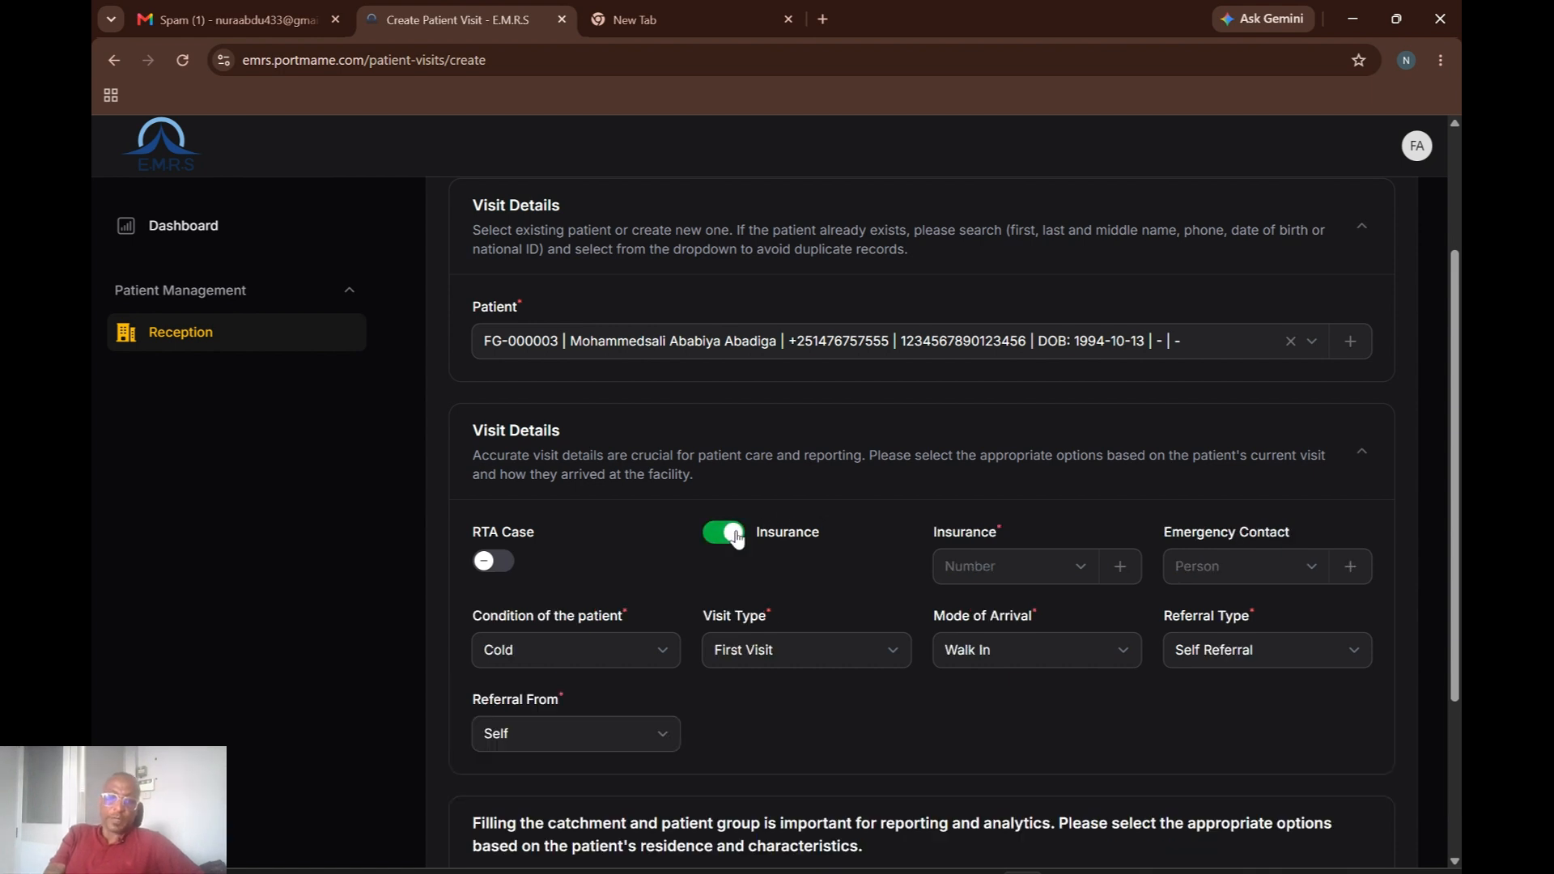
pyautogui.click(1081, 576)
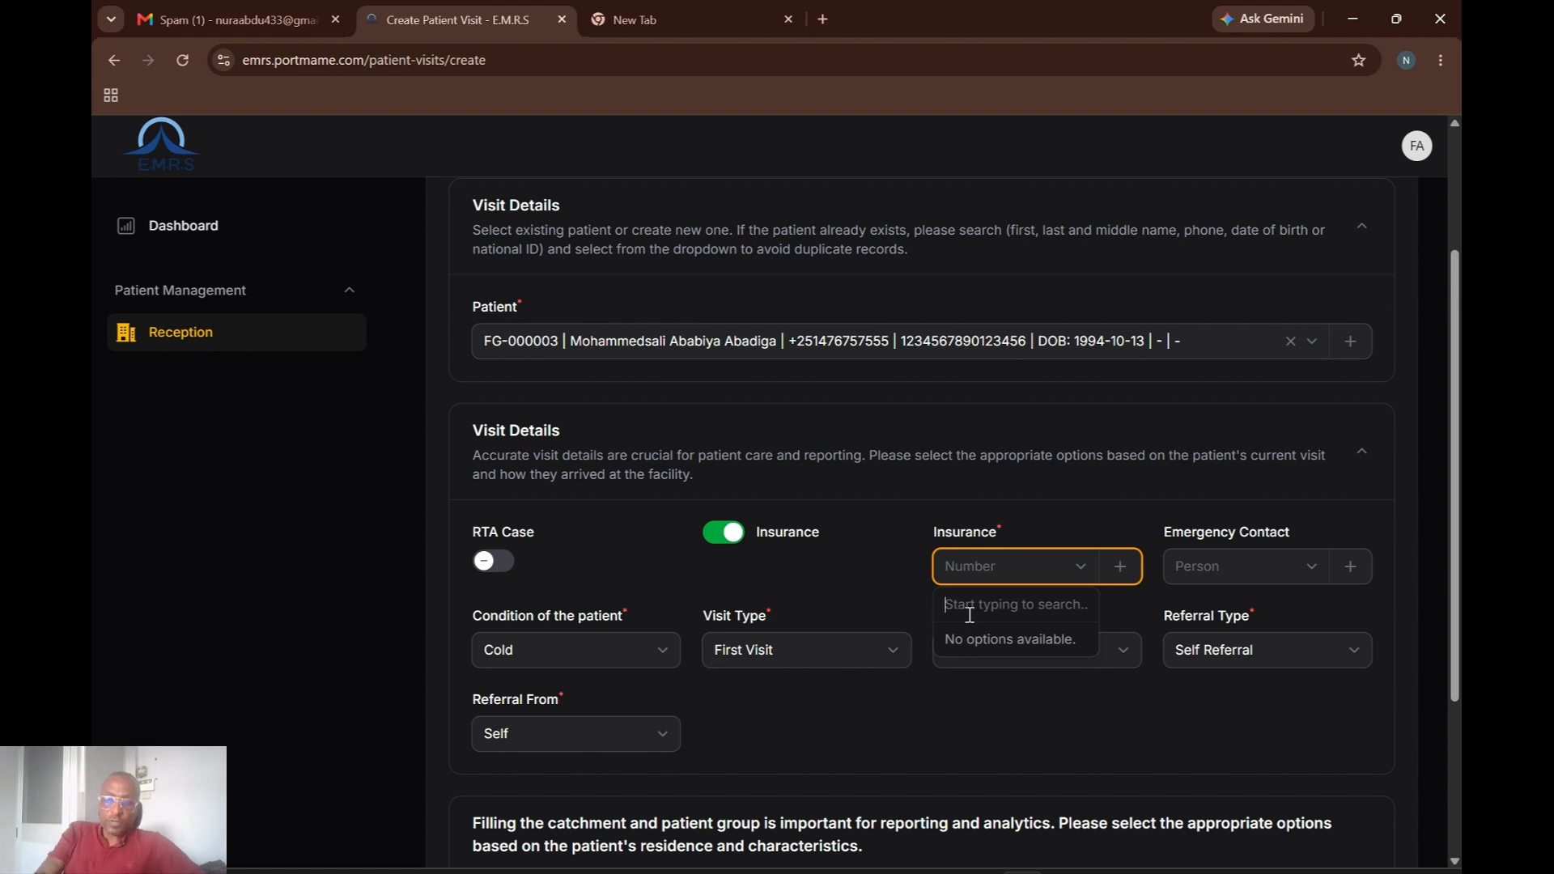
pyautogui.write('Ab')
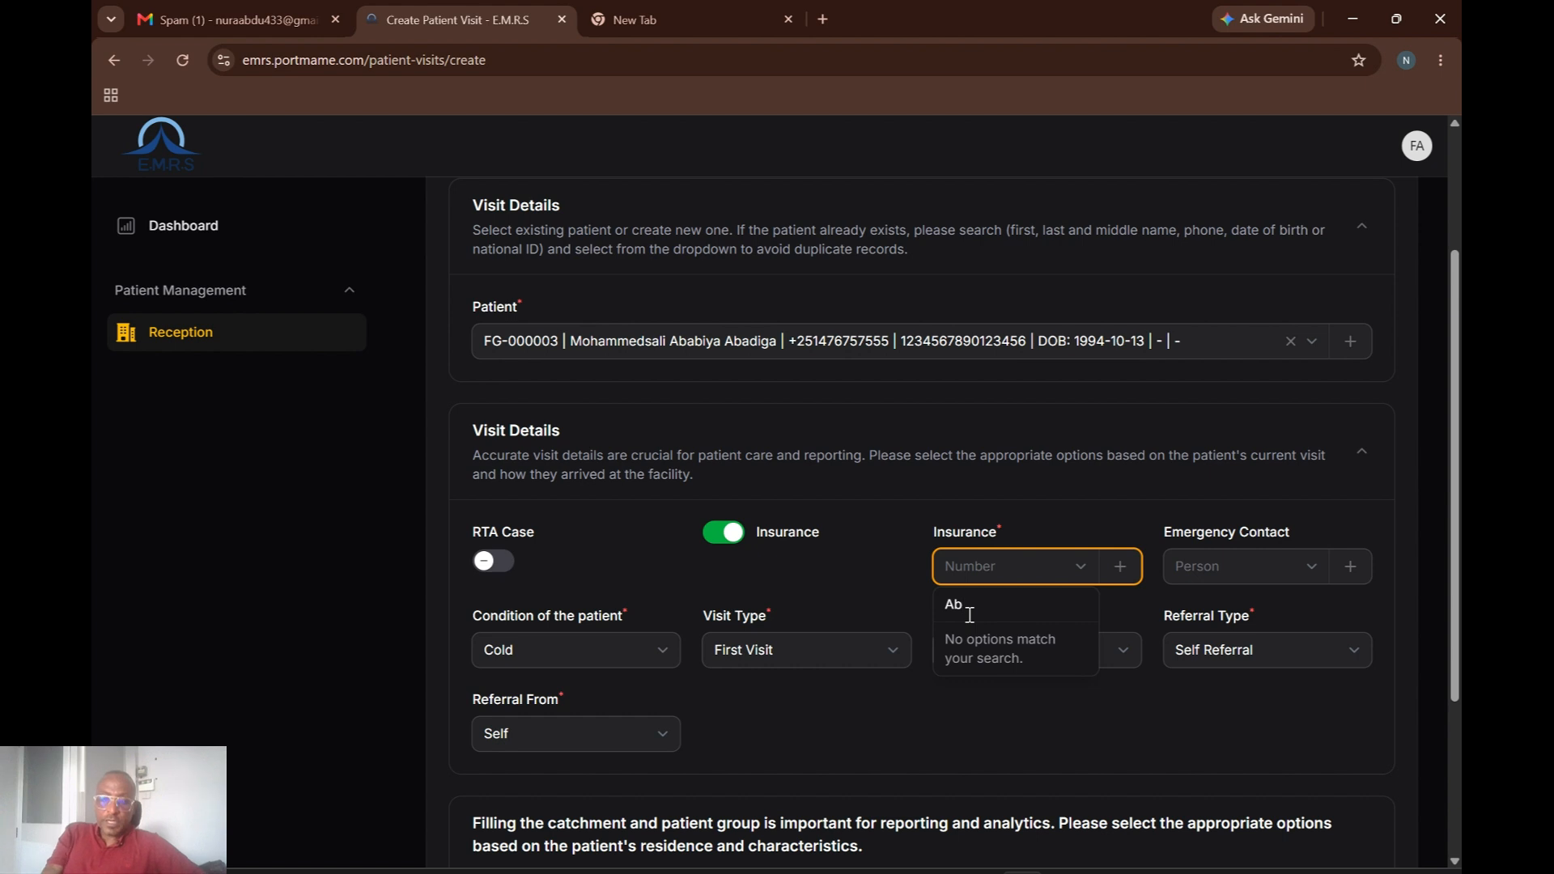
pyautogui.press('BackSpace')
pyautogui.press('BackSpace')
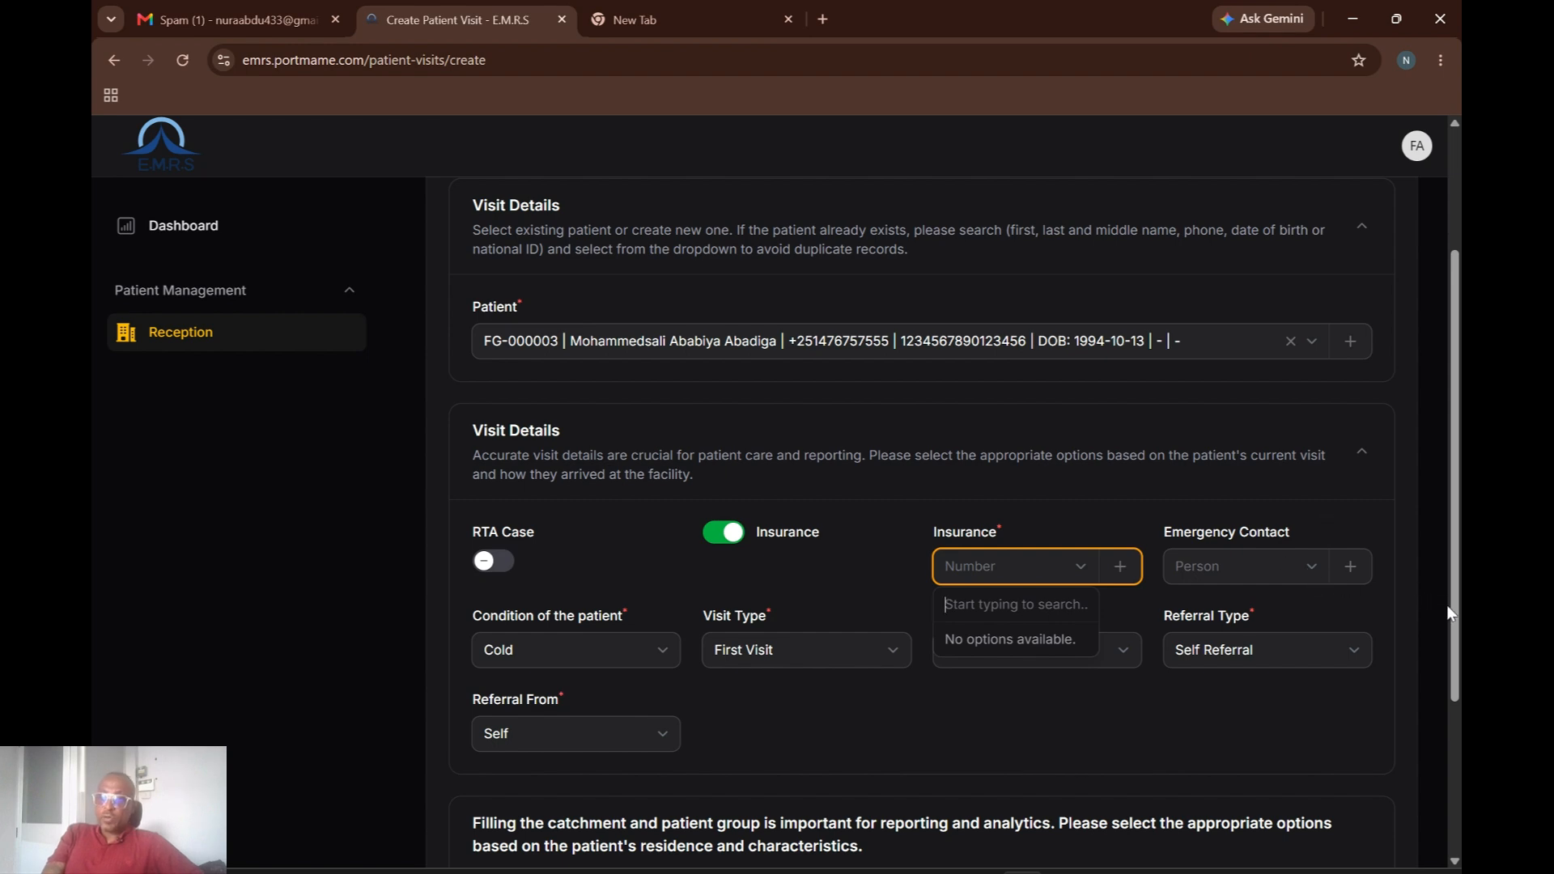
pyautogui.scroll(-3, 1449, 613)
pyautogui.scroll(6, 1314, 571)
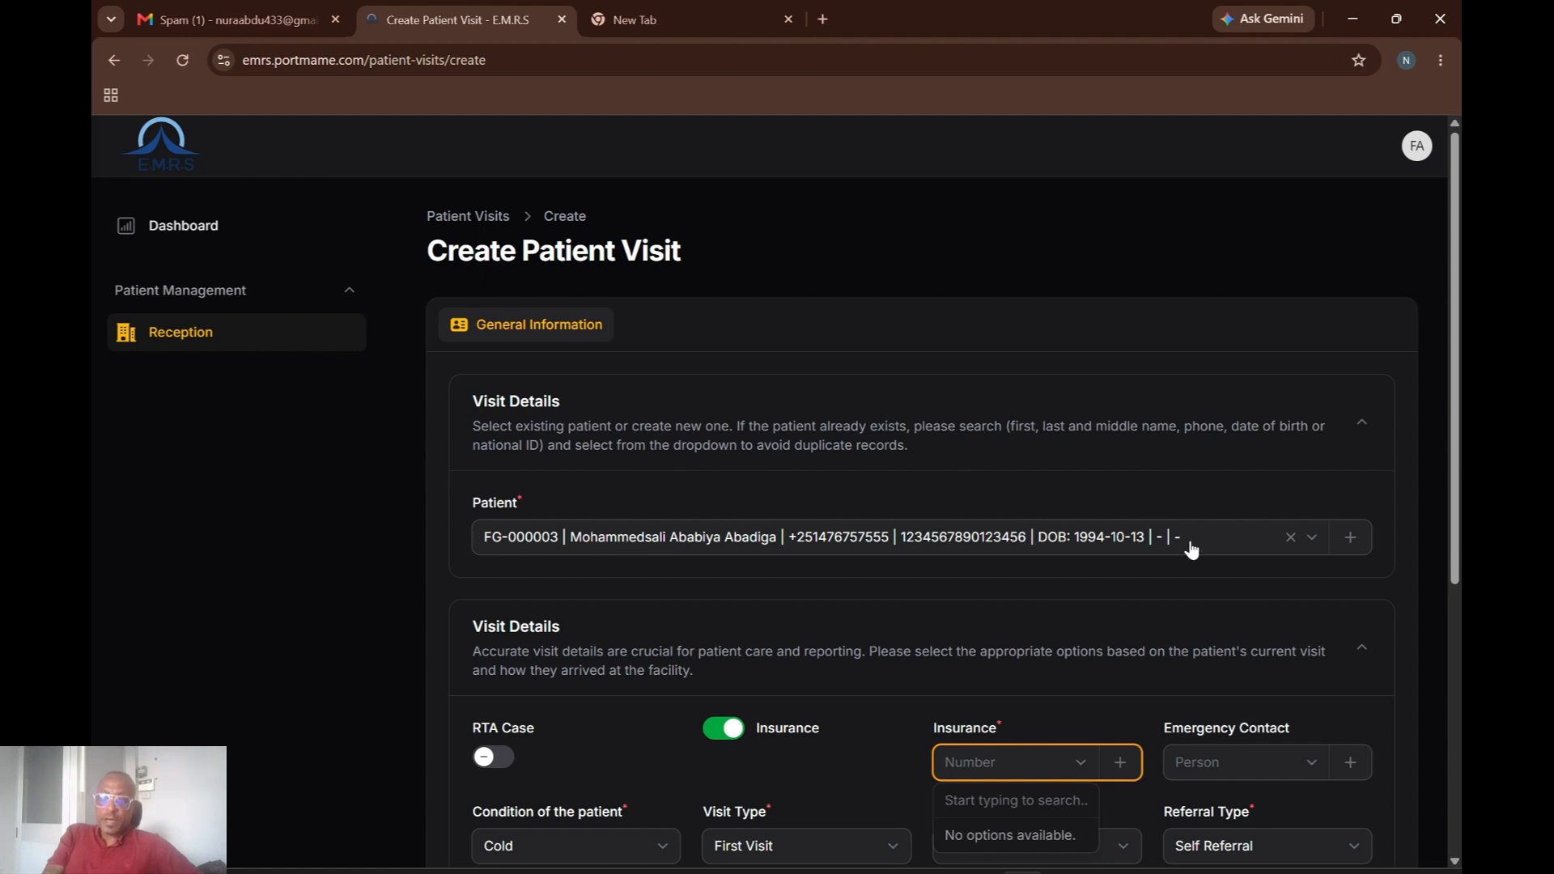
# Clear the selected patient and open the Create patient dialog with the + button.
pyautogui.click(1288, 538)
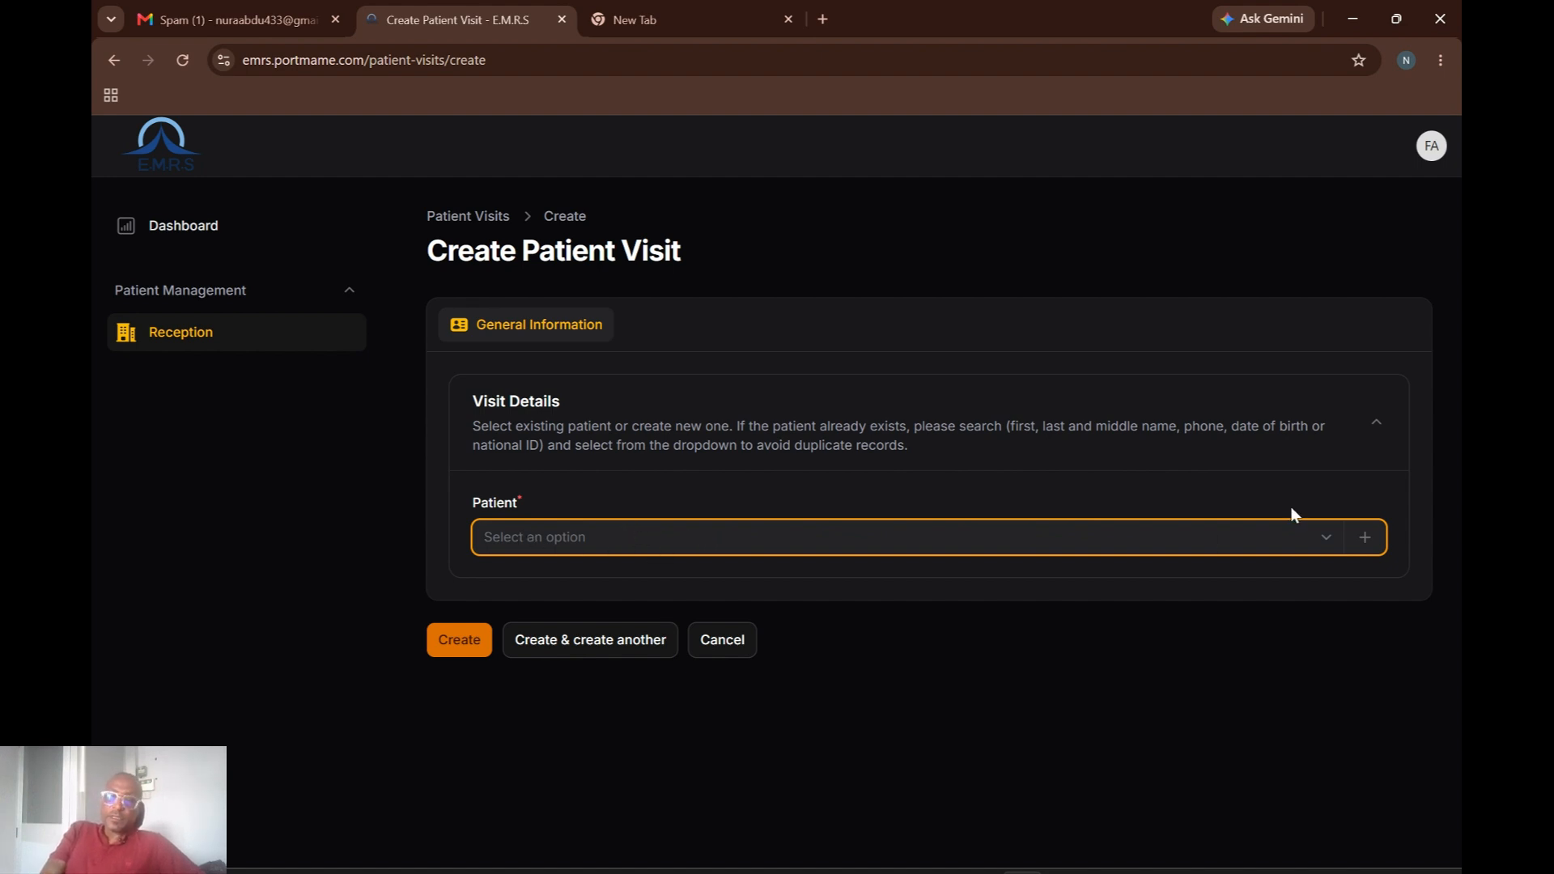
pyautogui.click(1368, 540)
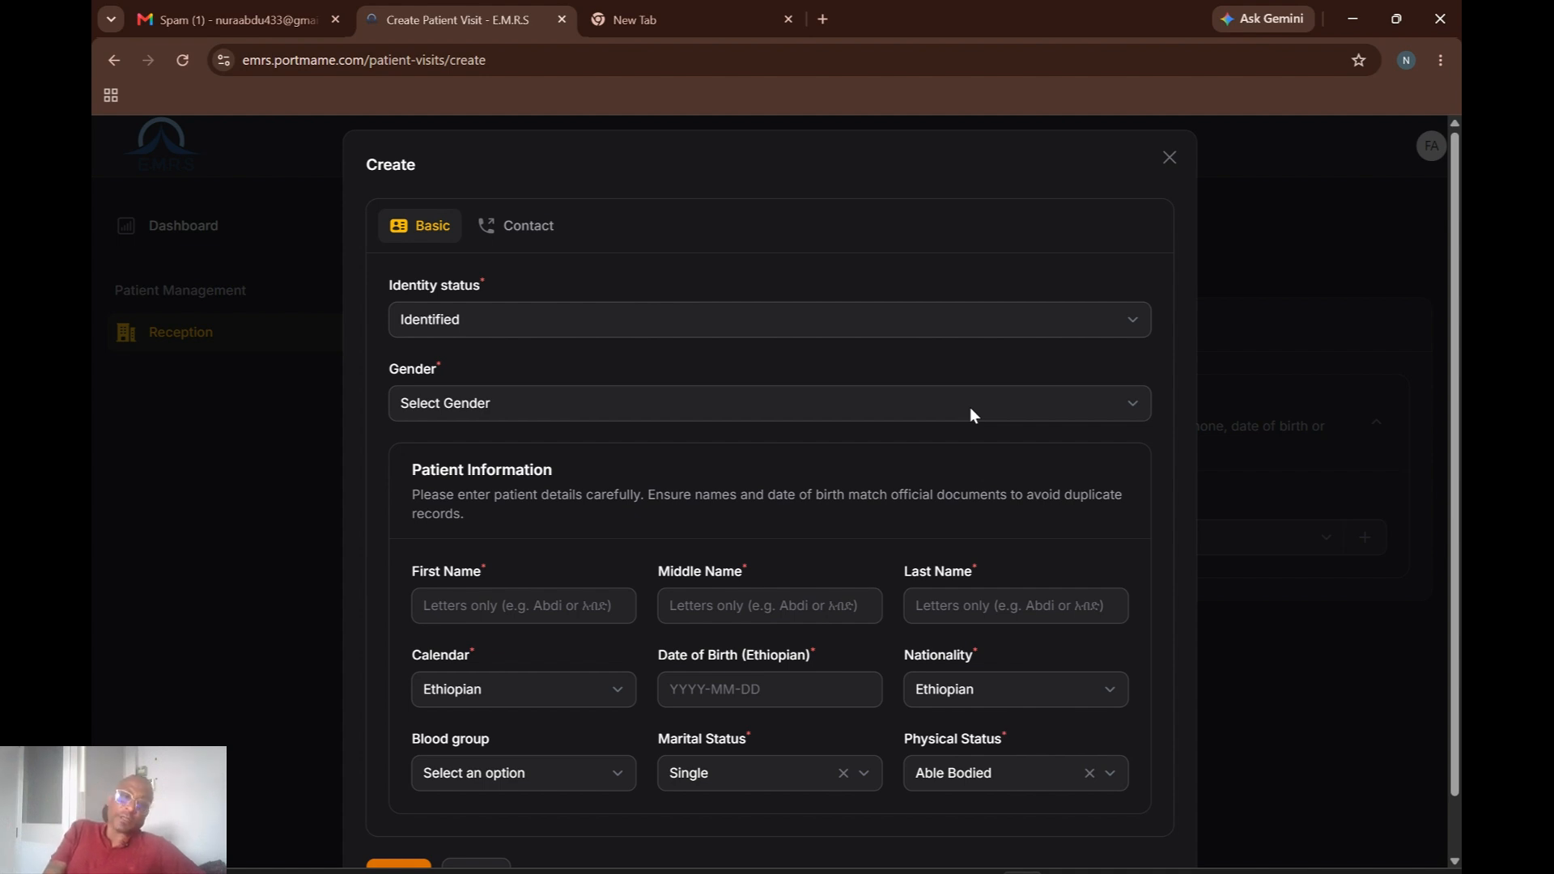
# Create a male patient with identity status Unknown (Unconscious) as the visit's patient.
pyautogui.click(1101, 323)
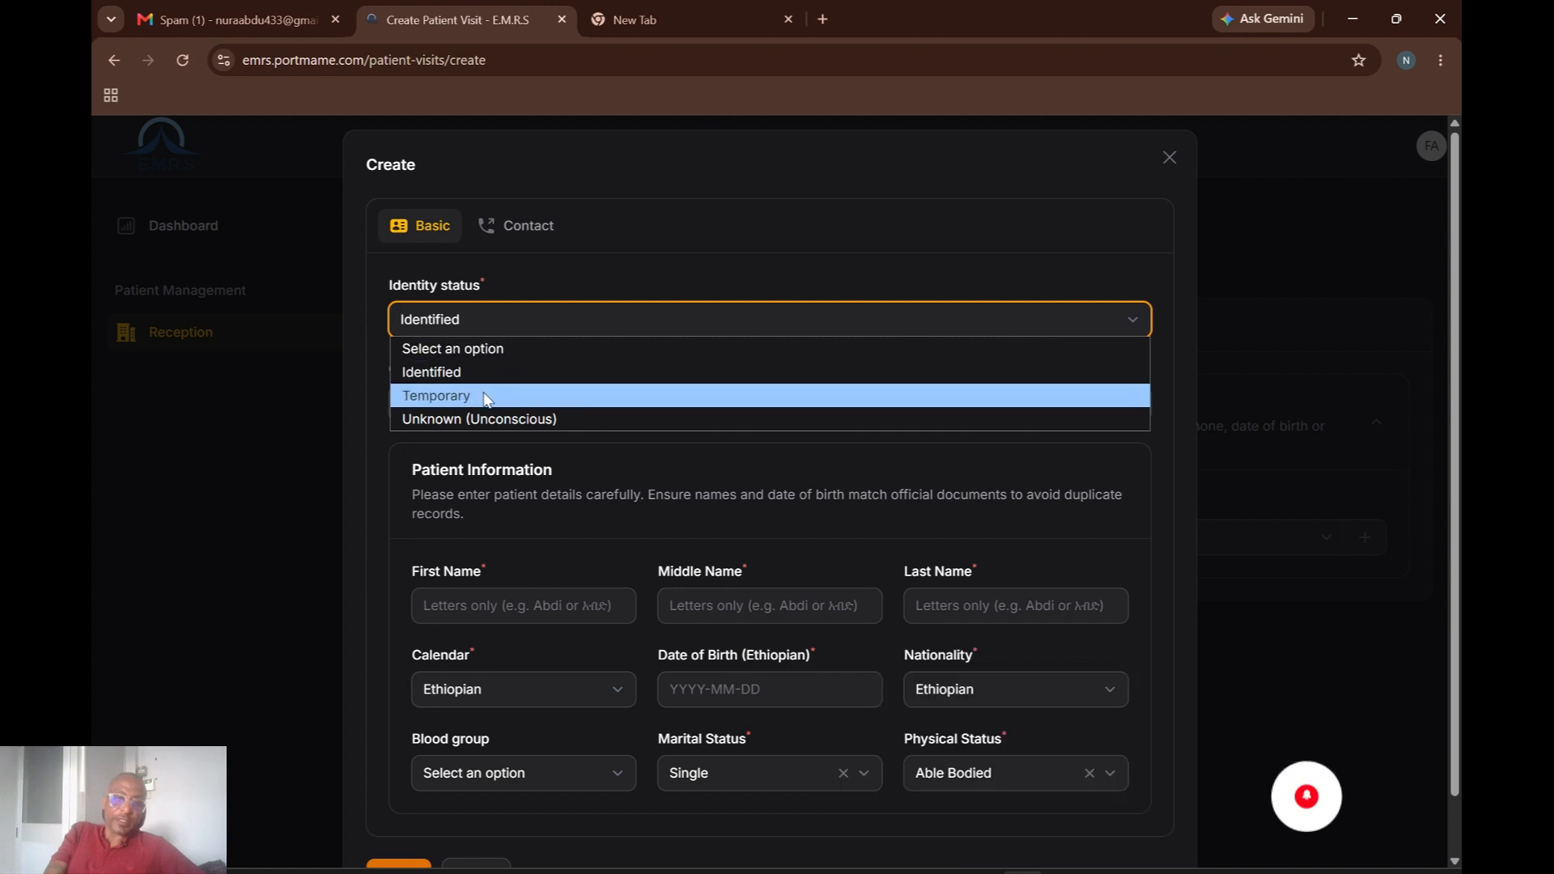
pyautogui.click(513, 419)
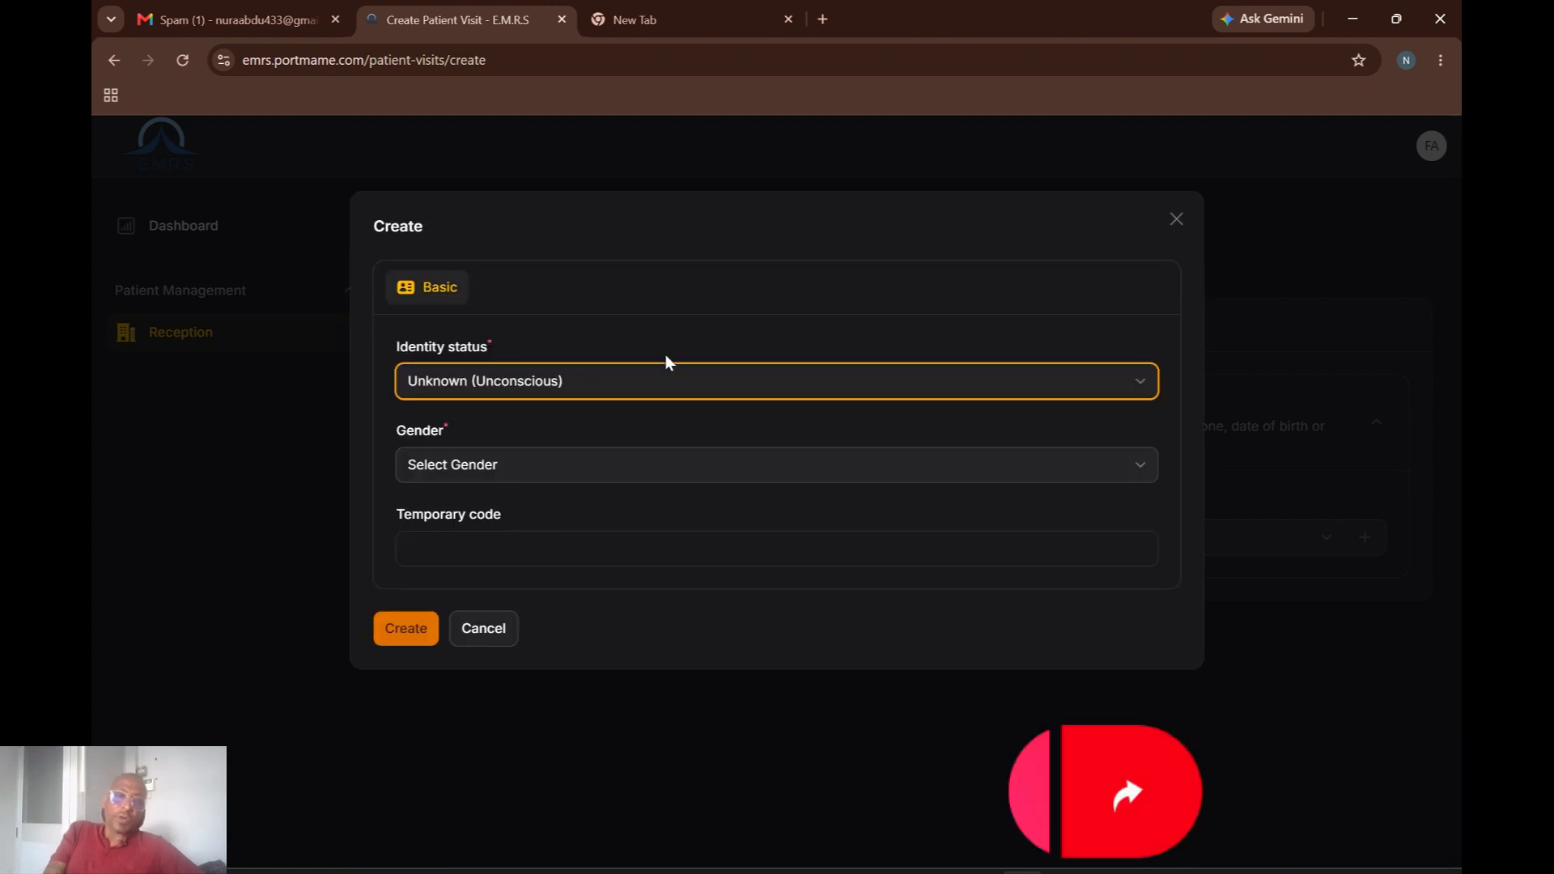
pyautogui.click(684, 465)
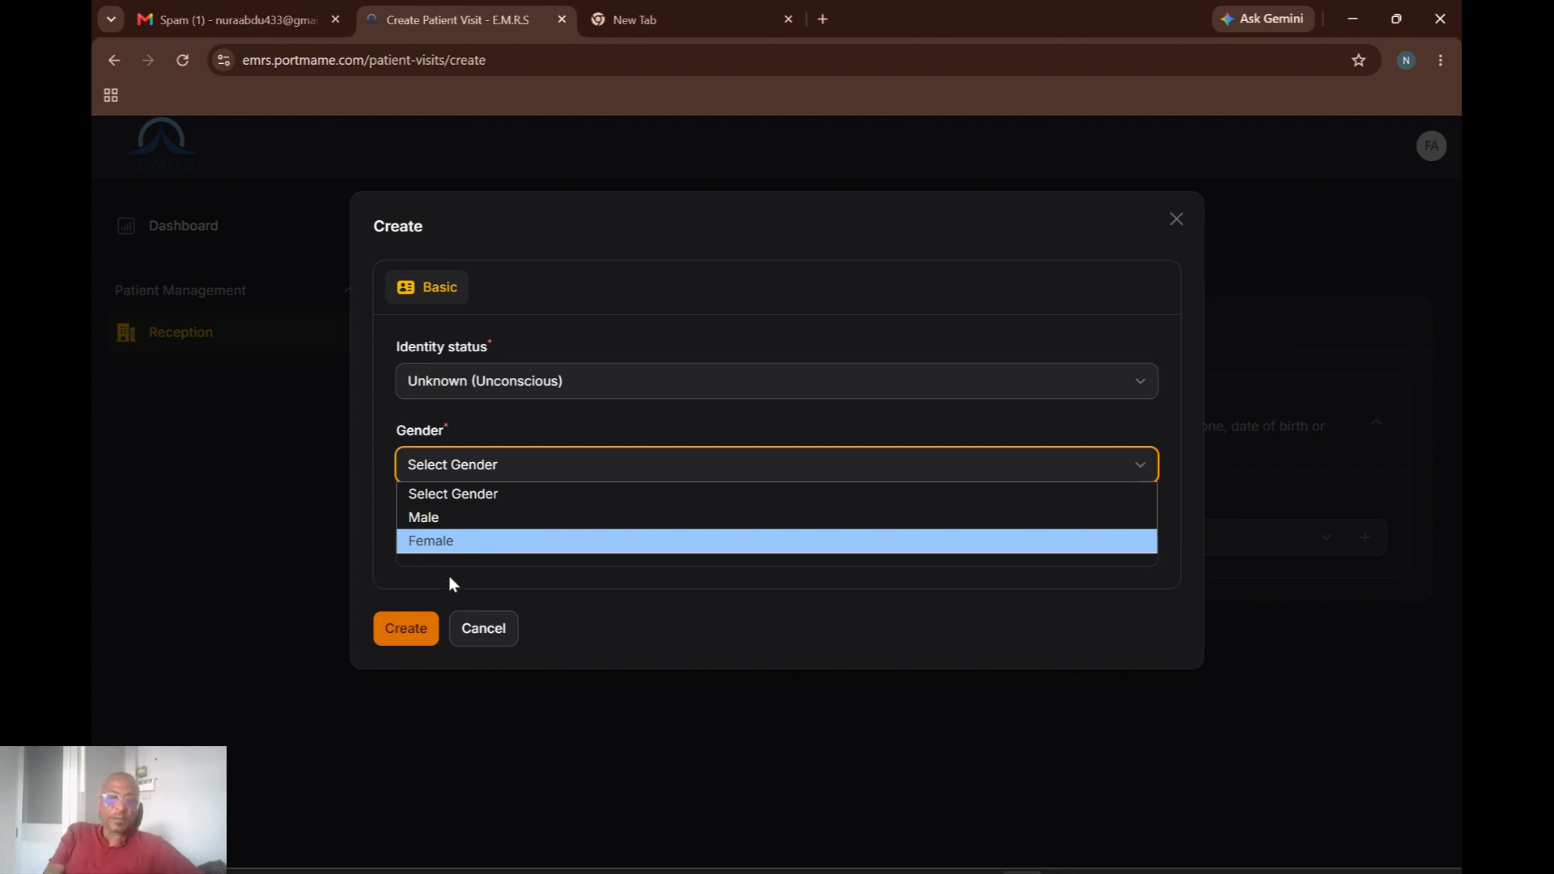
pyautogui.click(436, 517)
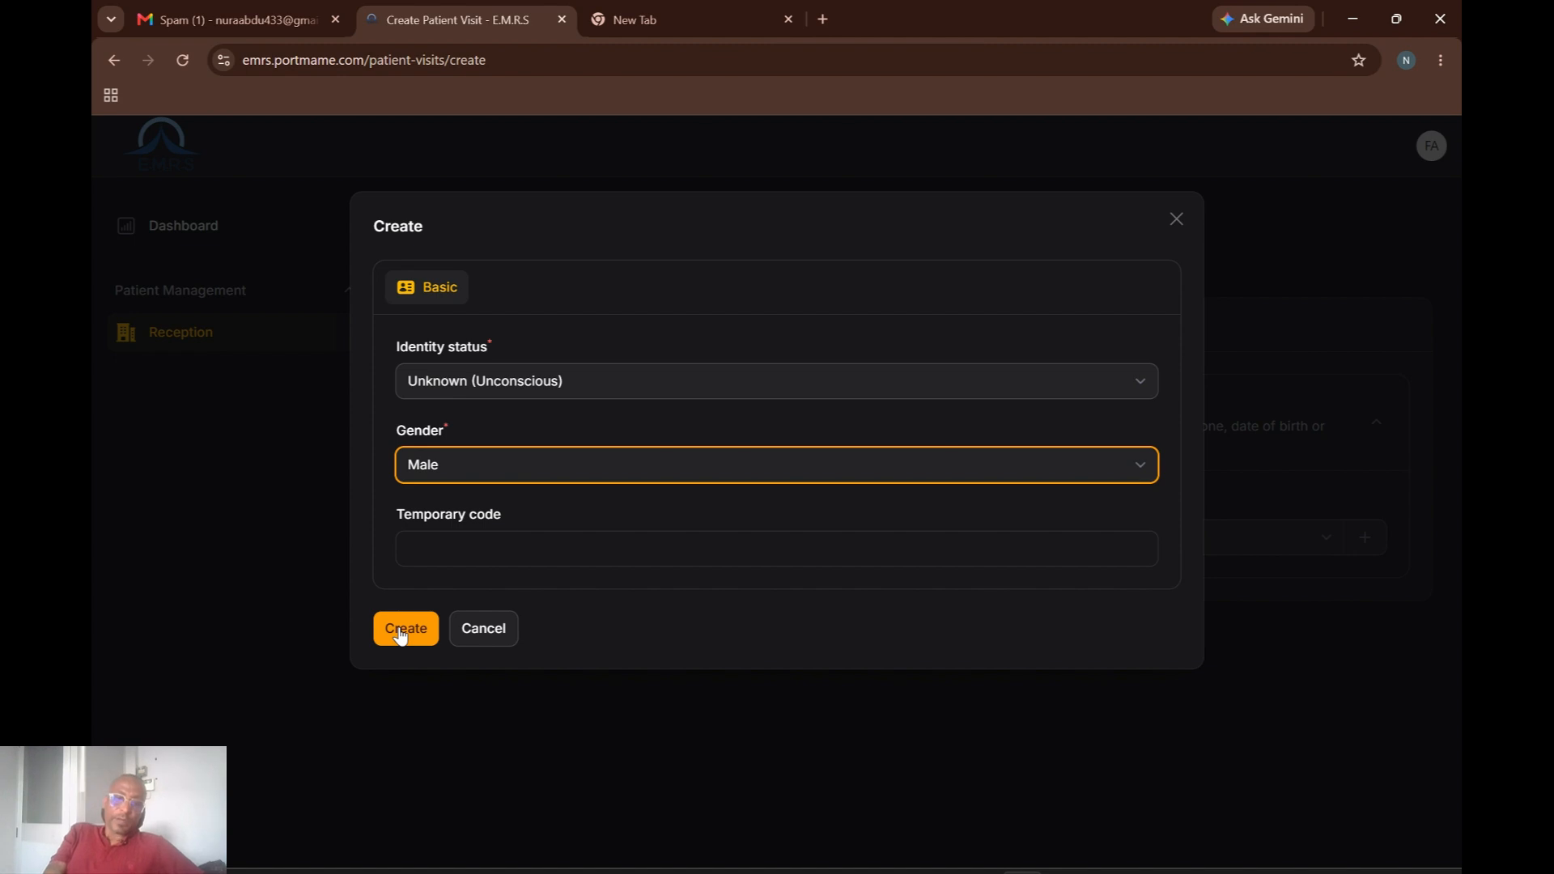
pyautogui.click(400, 632)
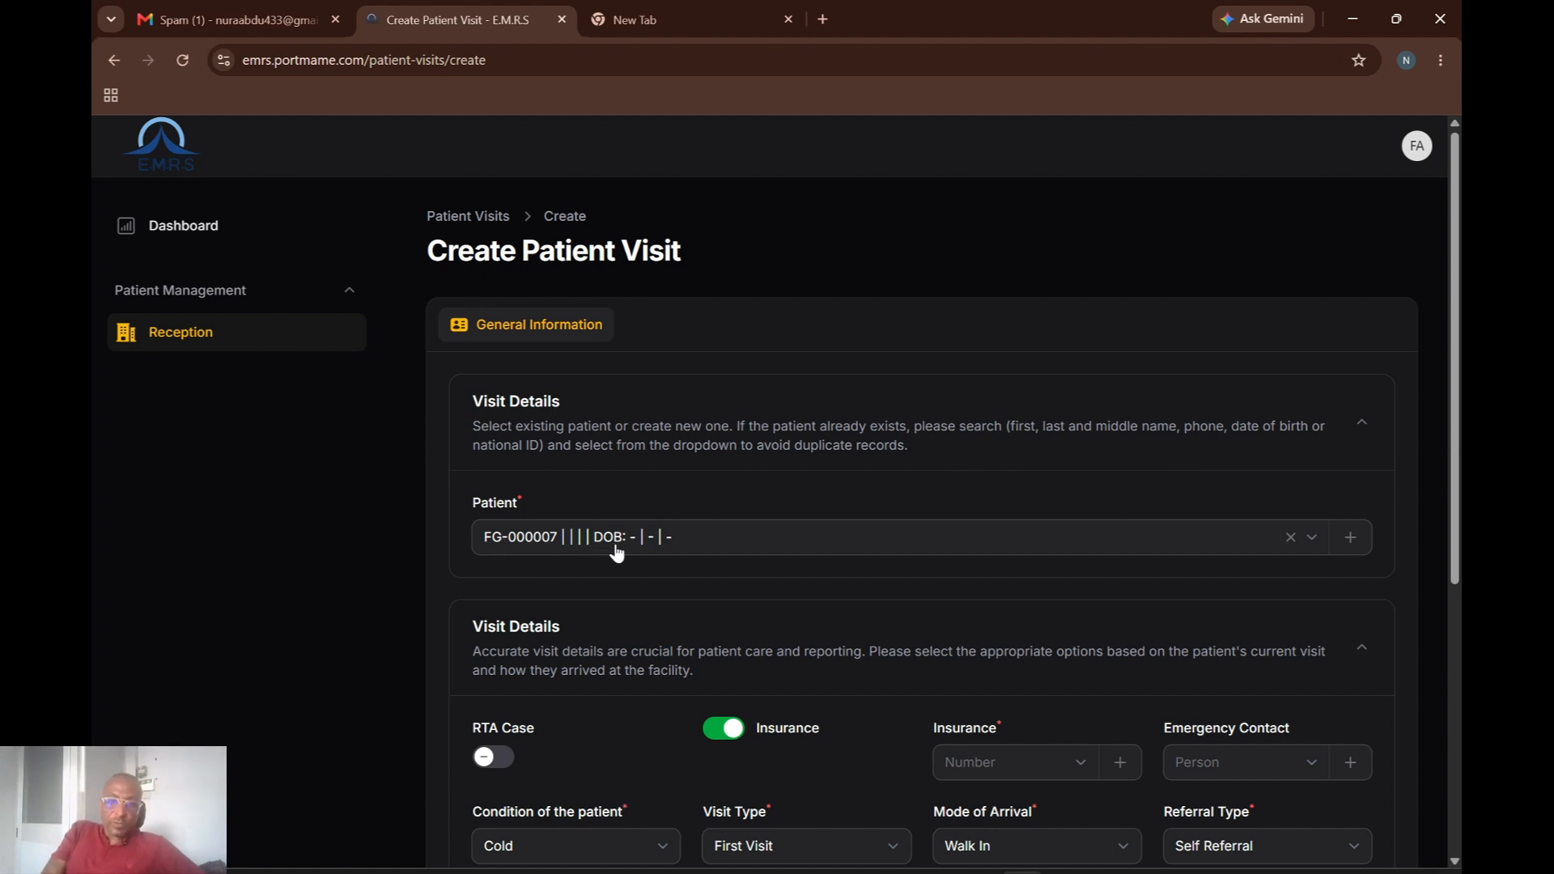
# Turn RTA Case on, search RTA conditions for '65', then open the new RTA condition form.
pyautogui.moveTo(1449, 586); pyautogui.dragTo(1443, 669)
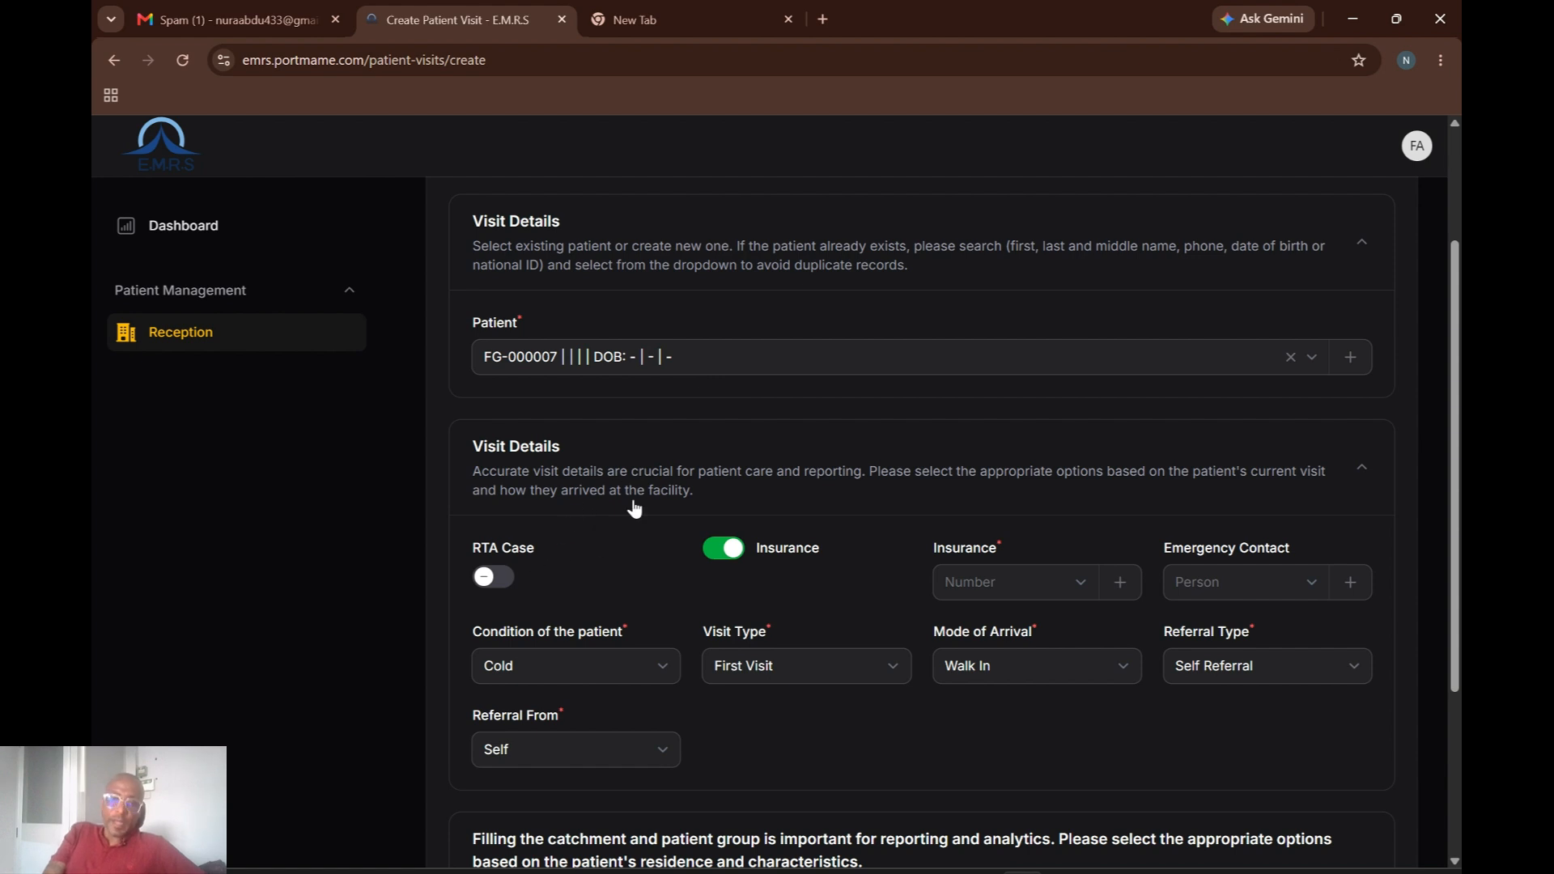
pyautogui.scroll(3, 635, 518)
pyautogui.click(499, 756)
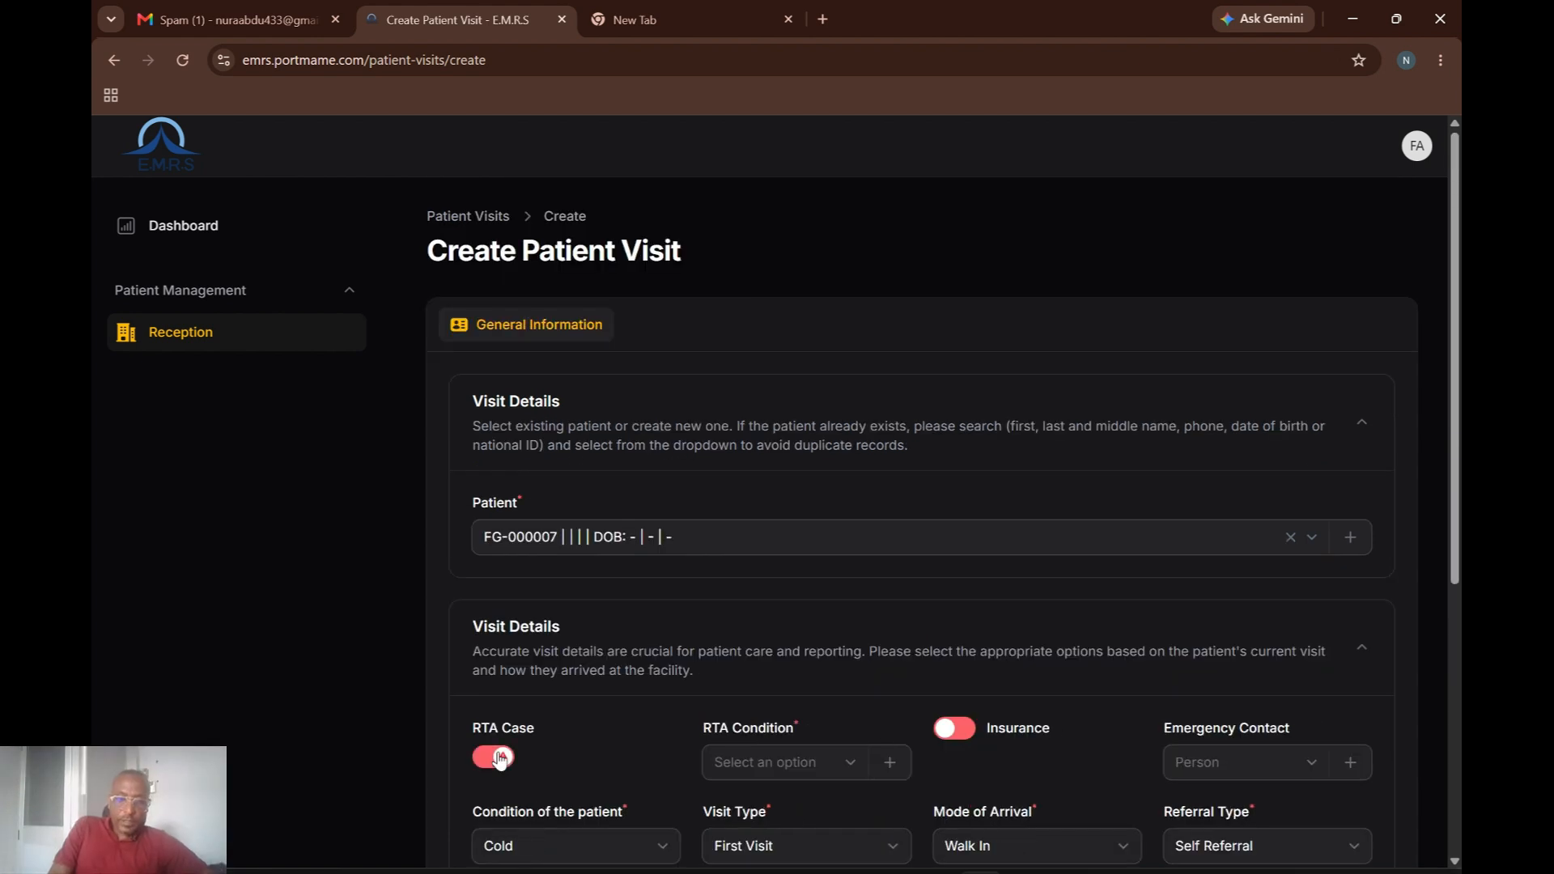
pyautogui.click(851, 768)
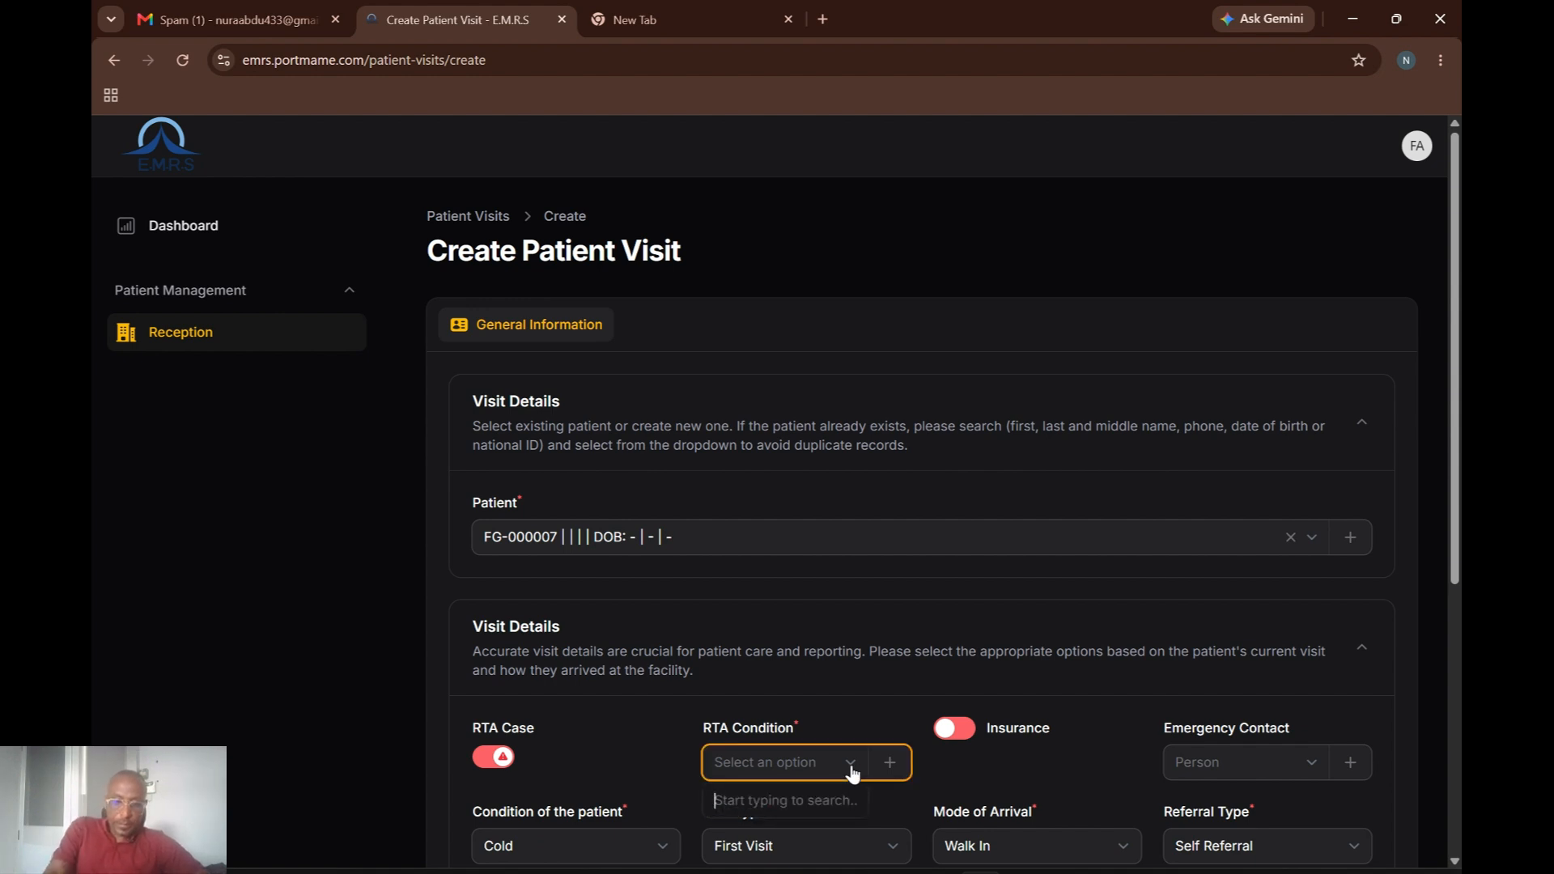
pyautogui.write('65')
pyautogui.press('BackSpace')
pyautogui.press('BackSpace')
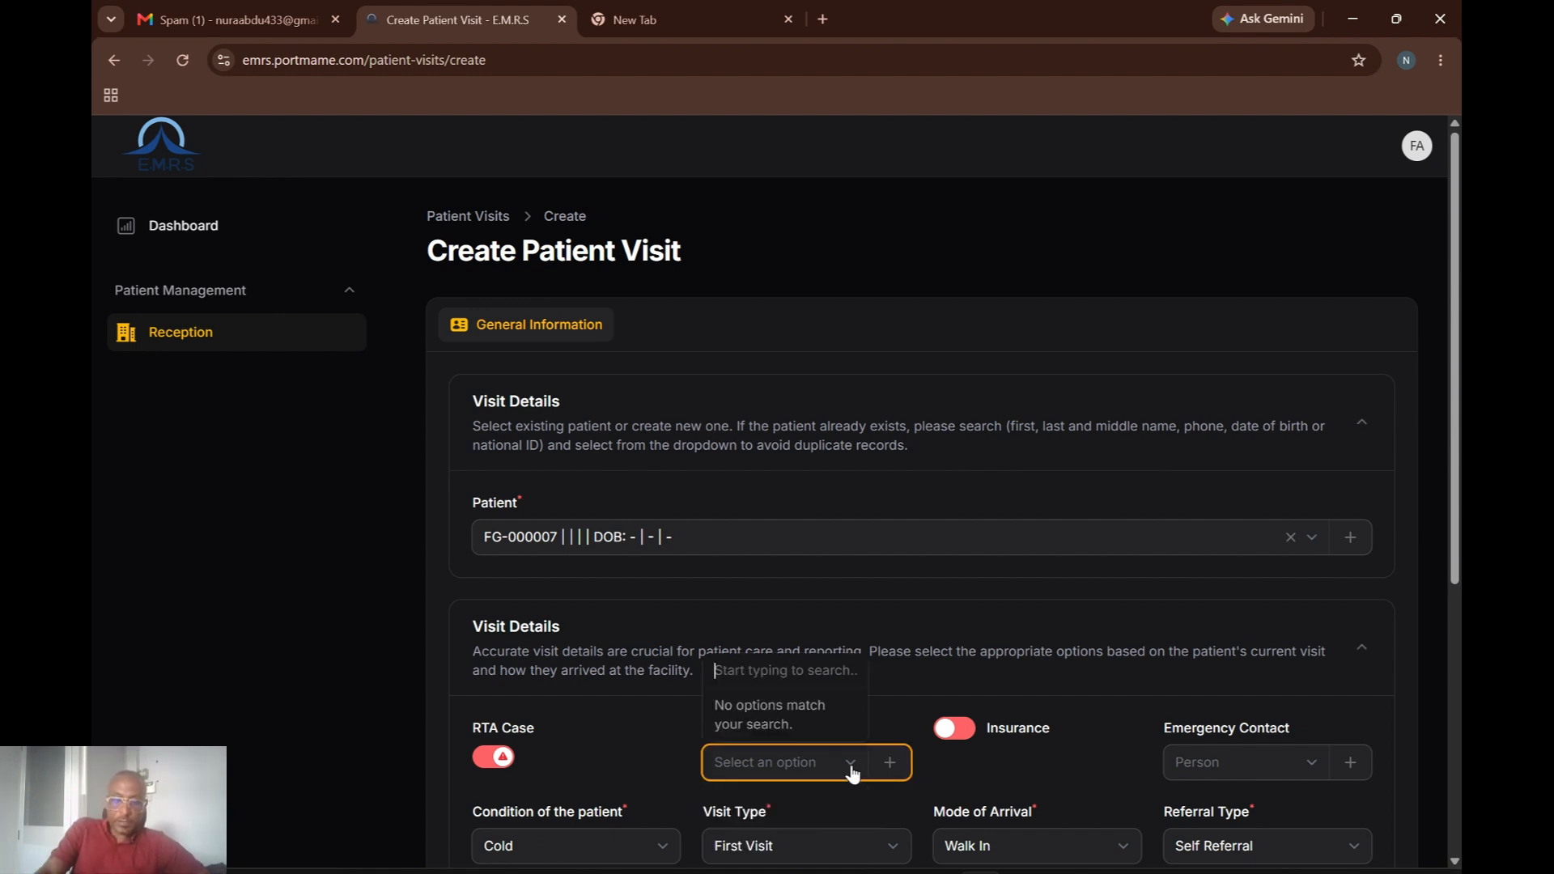
pyautogui.moveTo(1454, 551); pyautogui.dragTo(1454, 595)
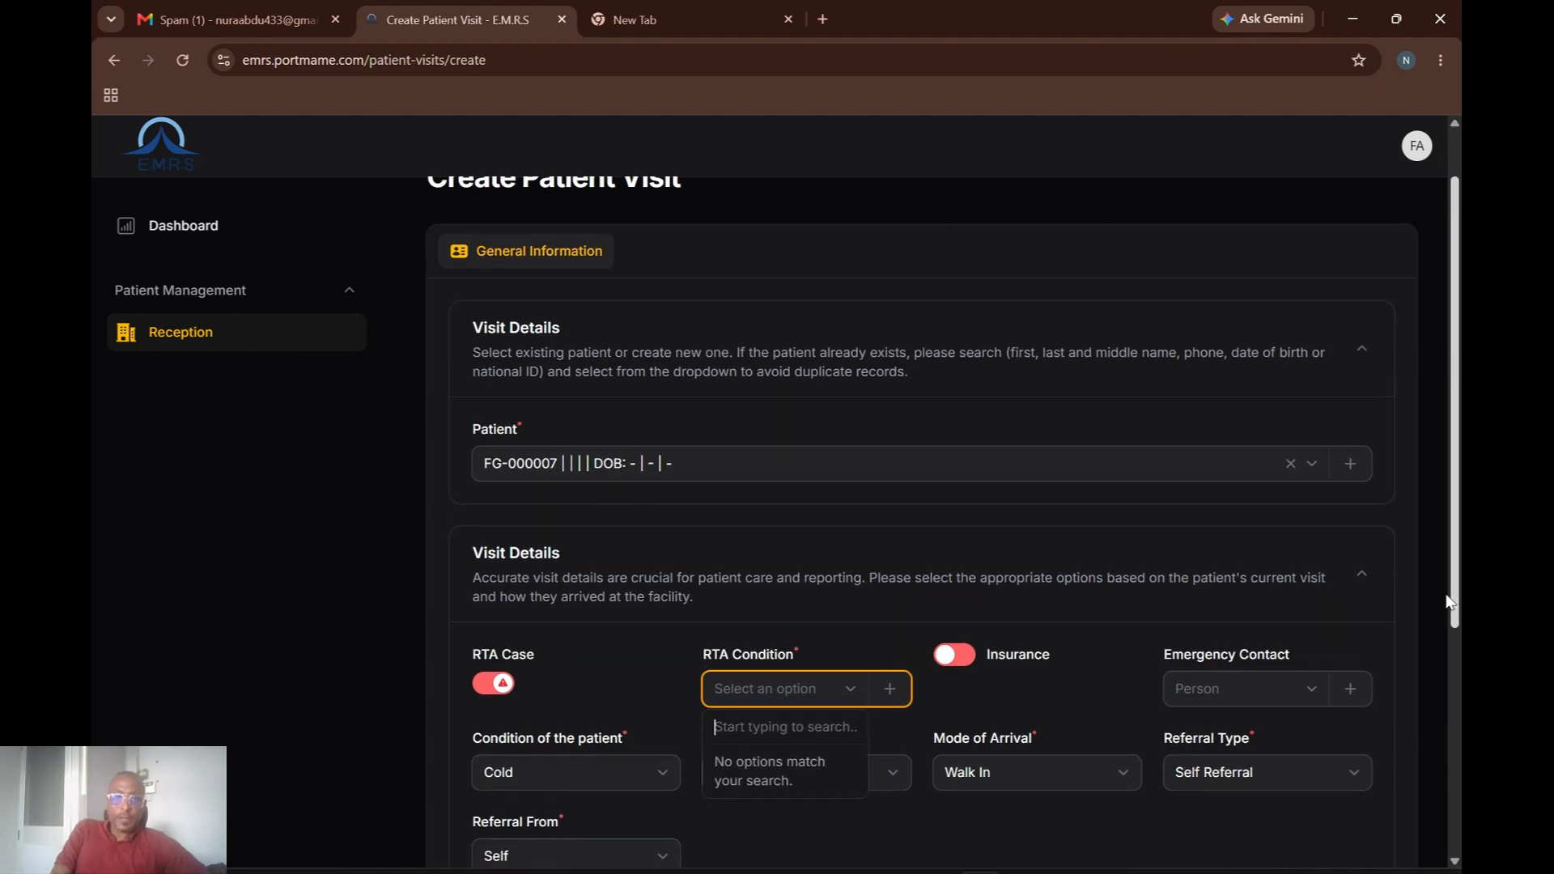
pyautogui.click(888, 698)
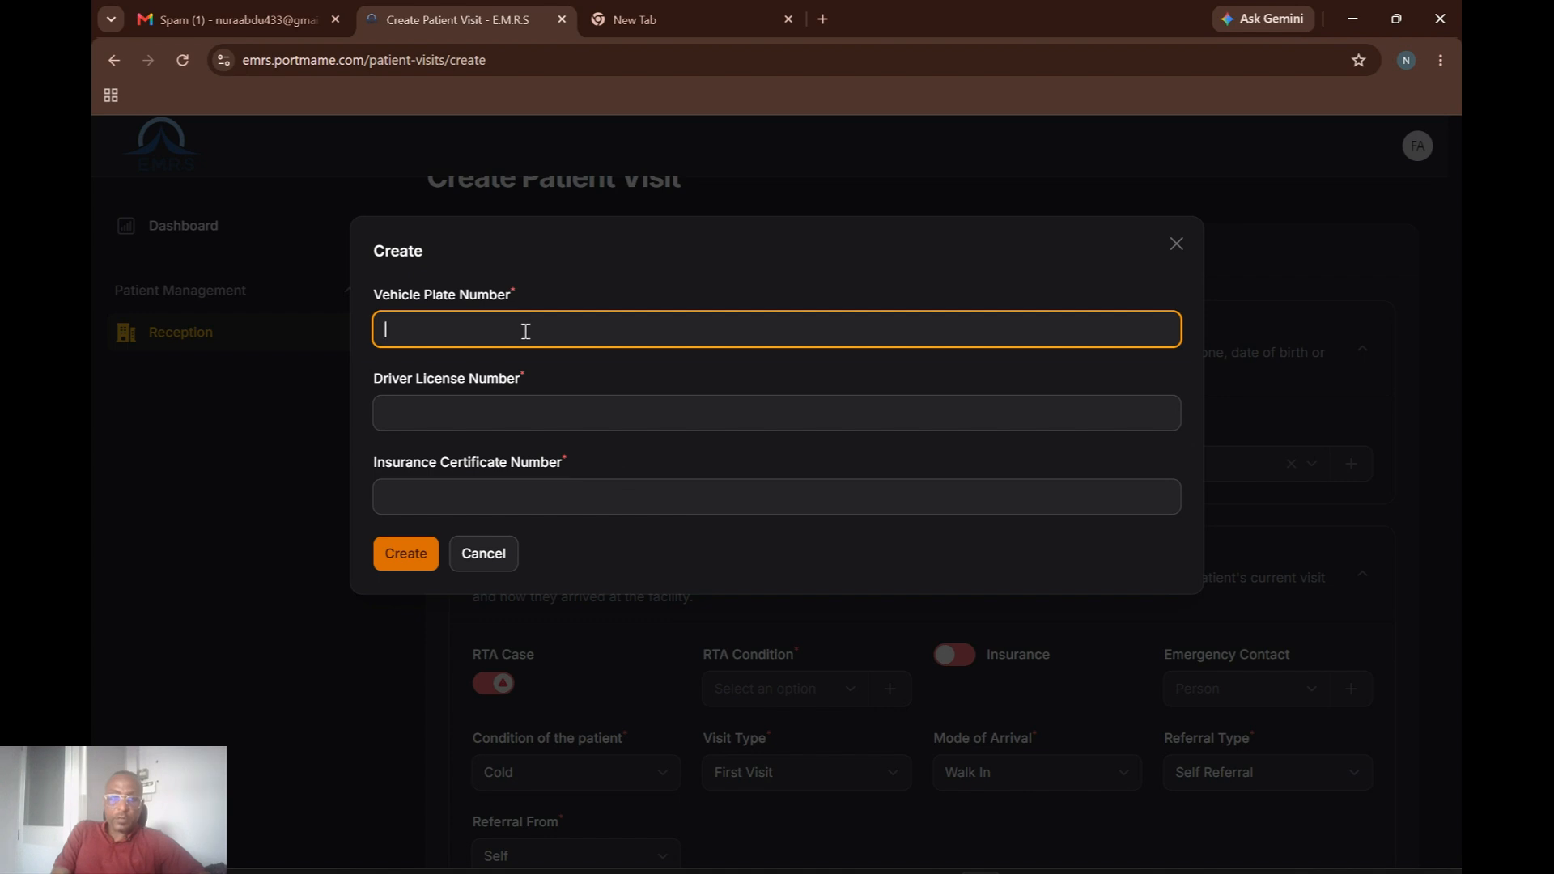
# Create an RTA condition with a suggested vehicle plate, a driver licence number and an insurance certificate number.
pyautogui.click(526, 331)
pyautogui.click(515, 376)
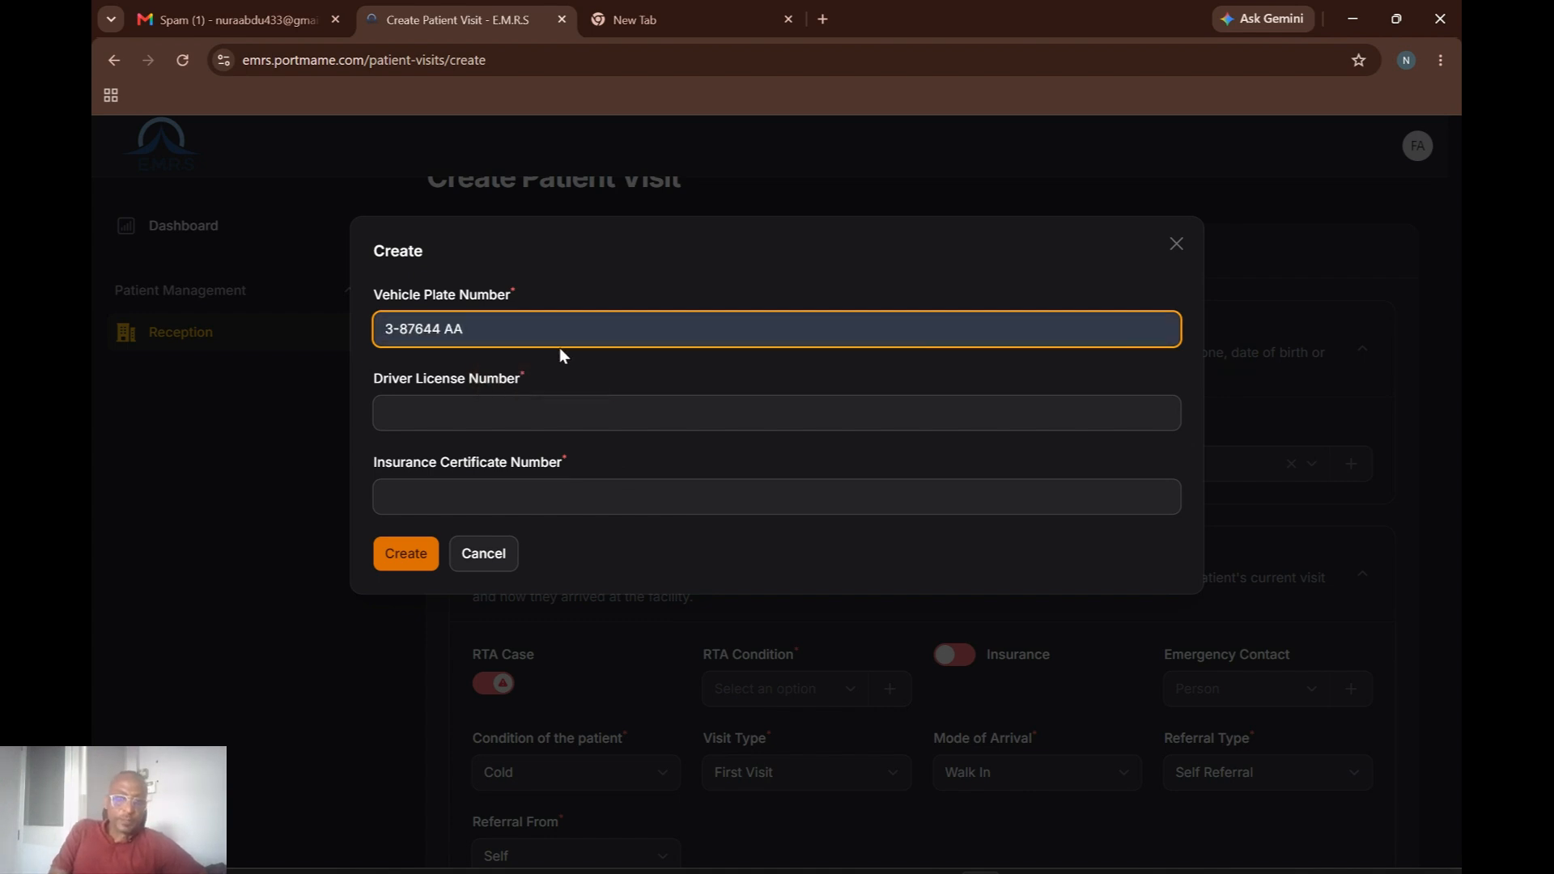
pyautogui.click(484, 412)
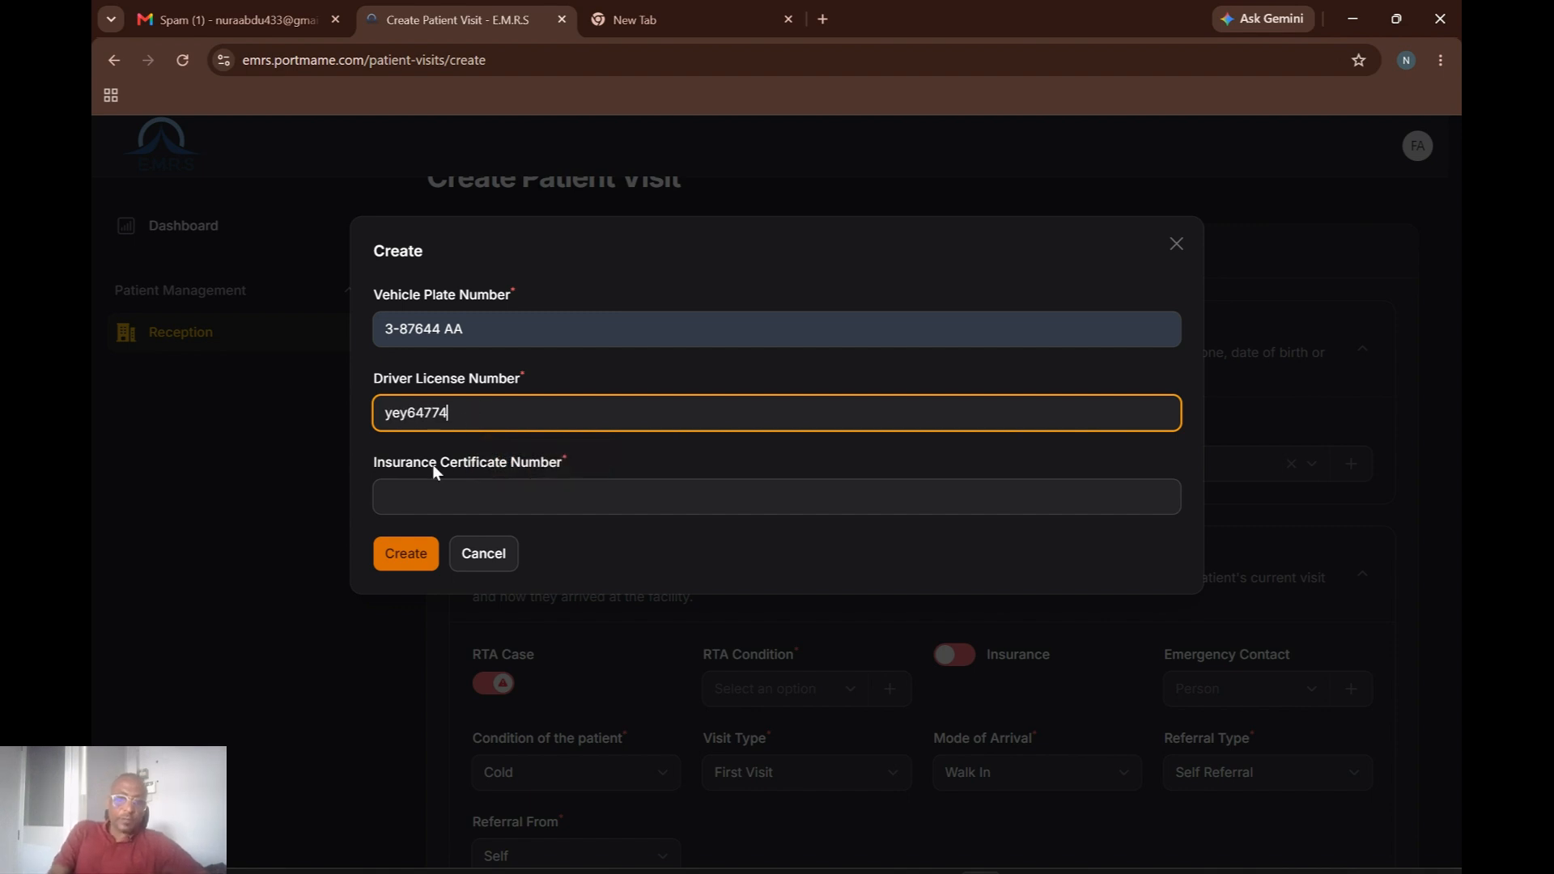
pyautogui.click(424, 499)
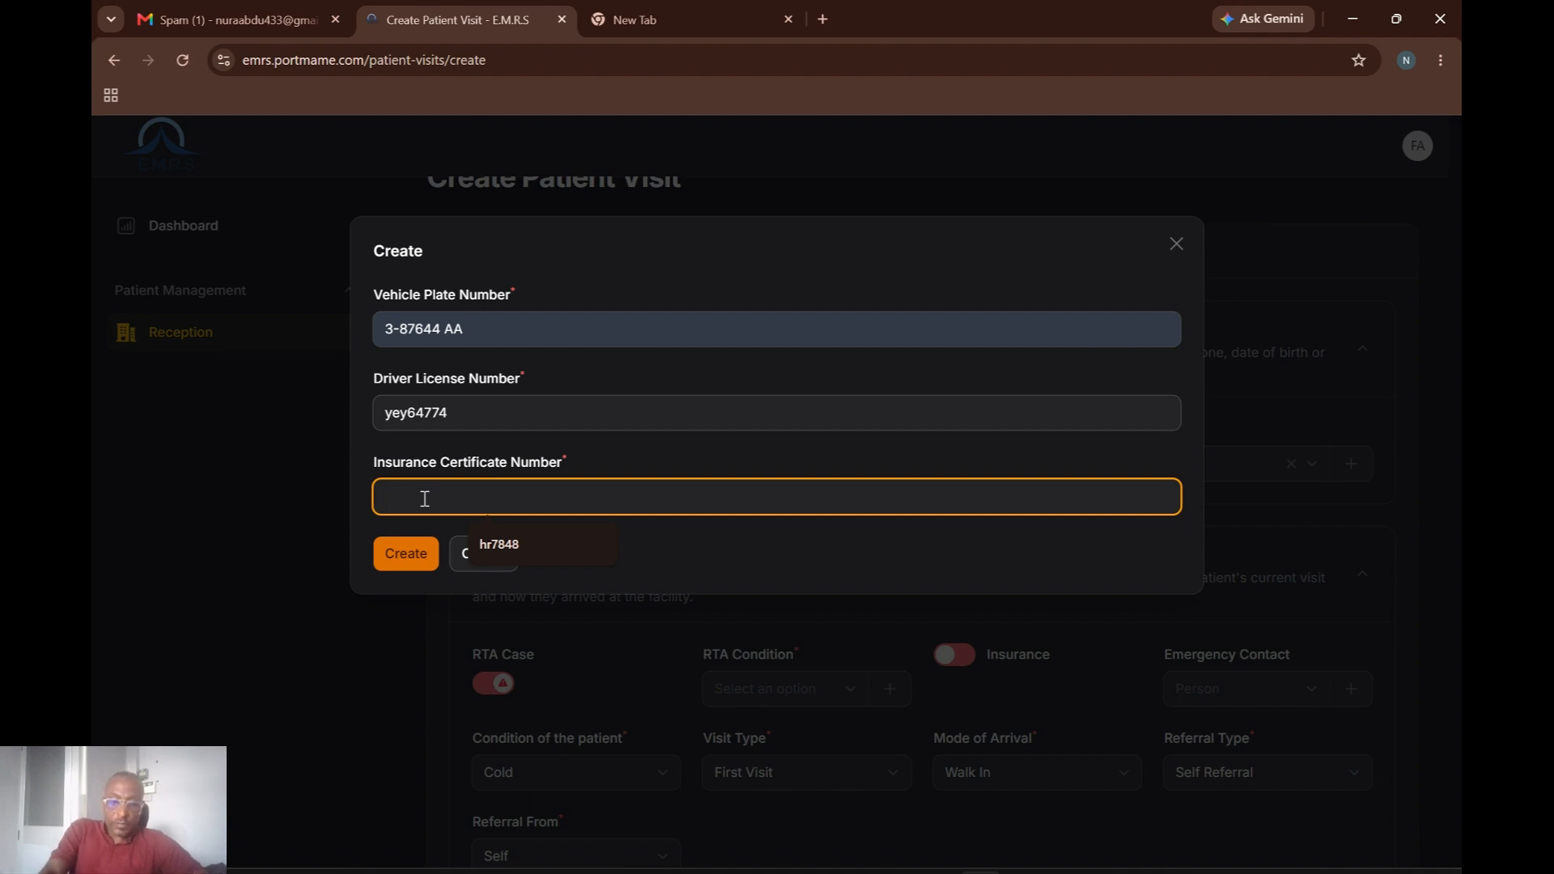
pyautogui.write('insu')
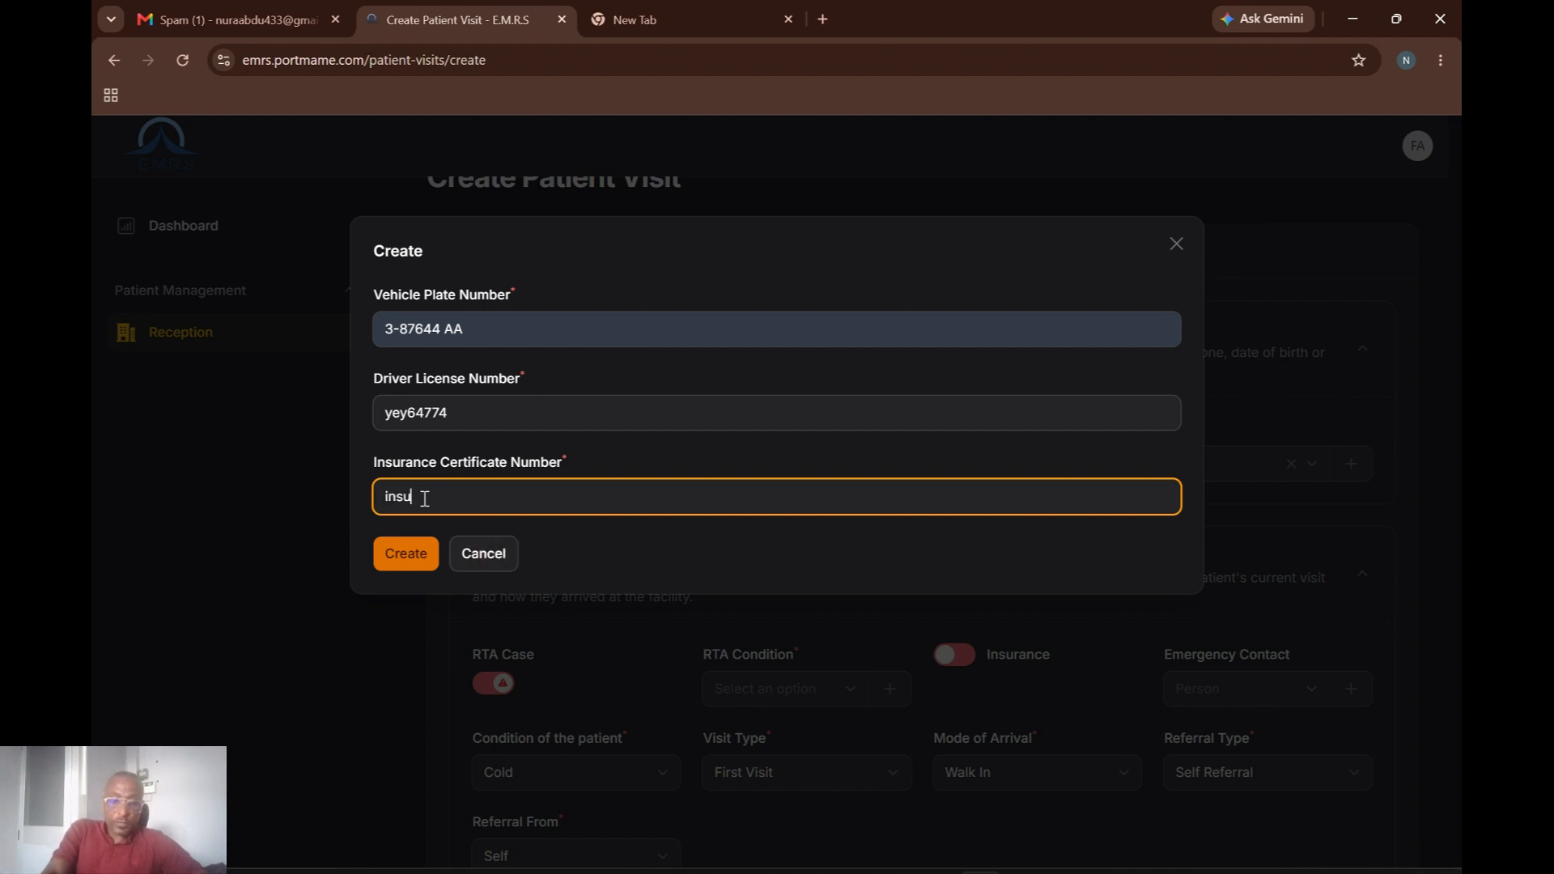
pyautogui.write('rrr344')
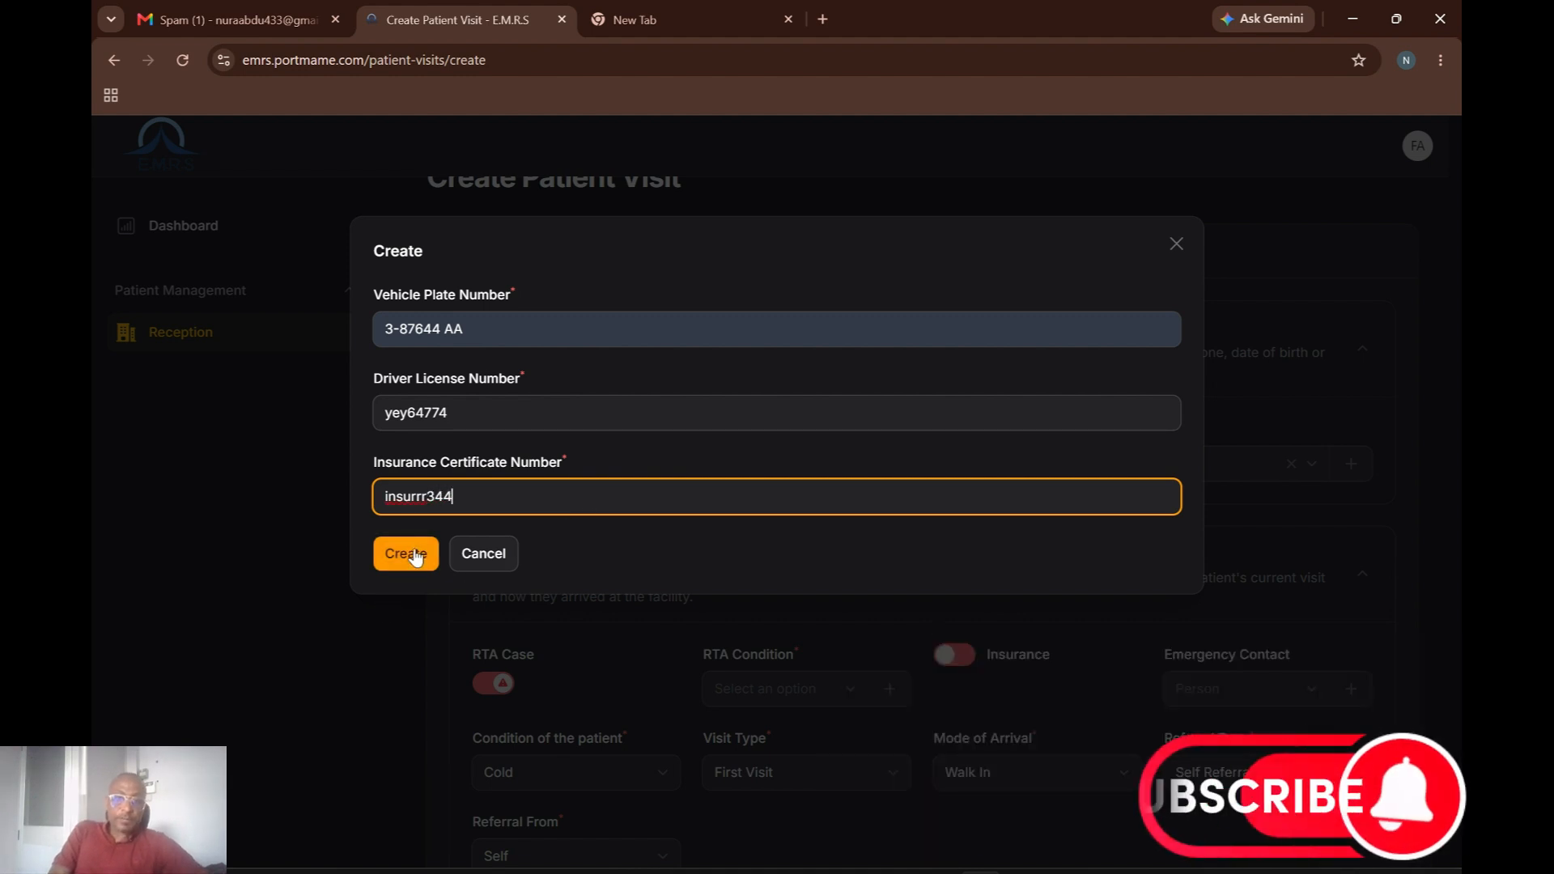
pyautogui.click(413, 552)
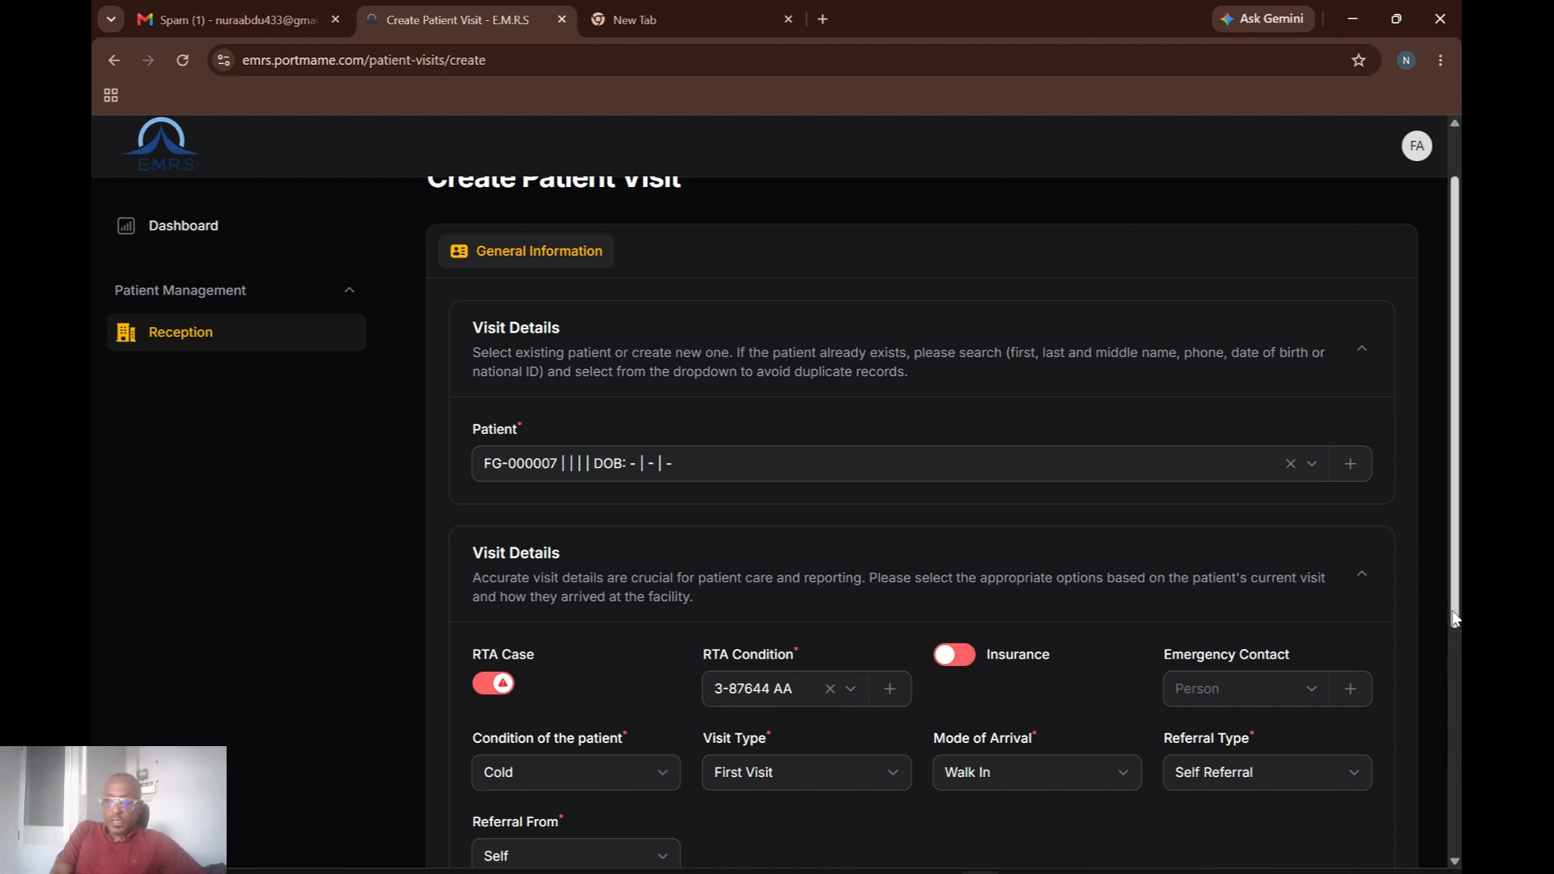
# Set condition Emergency, referral from Not Applicable, arrival by Ambulance, keeping referral type Self Referral.
pyautogui.moveTo(1454, 619); pyautogui.dragTo(1431, 758)
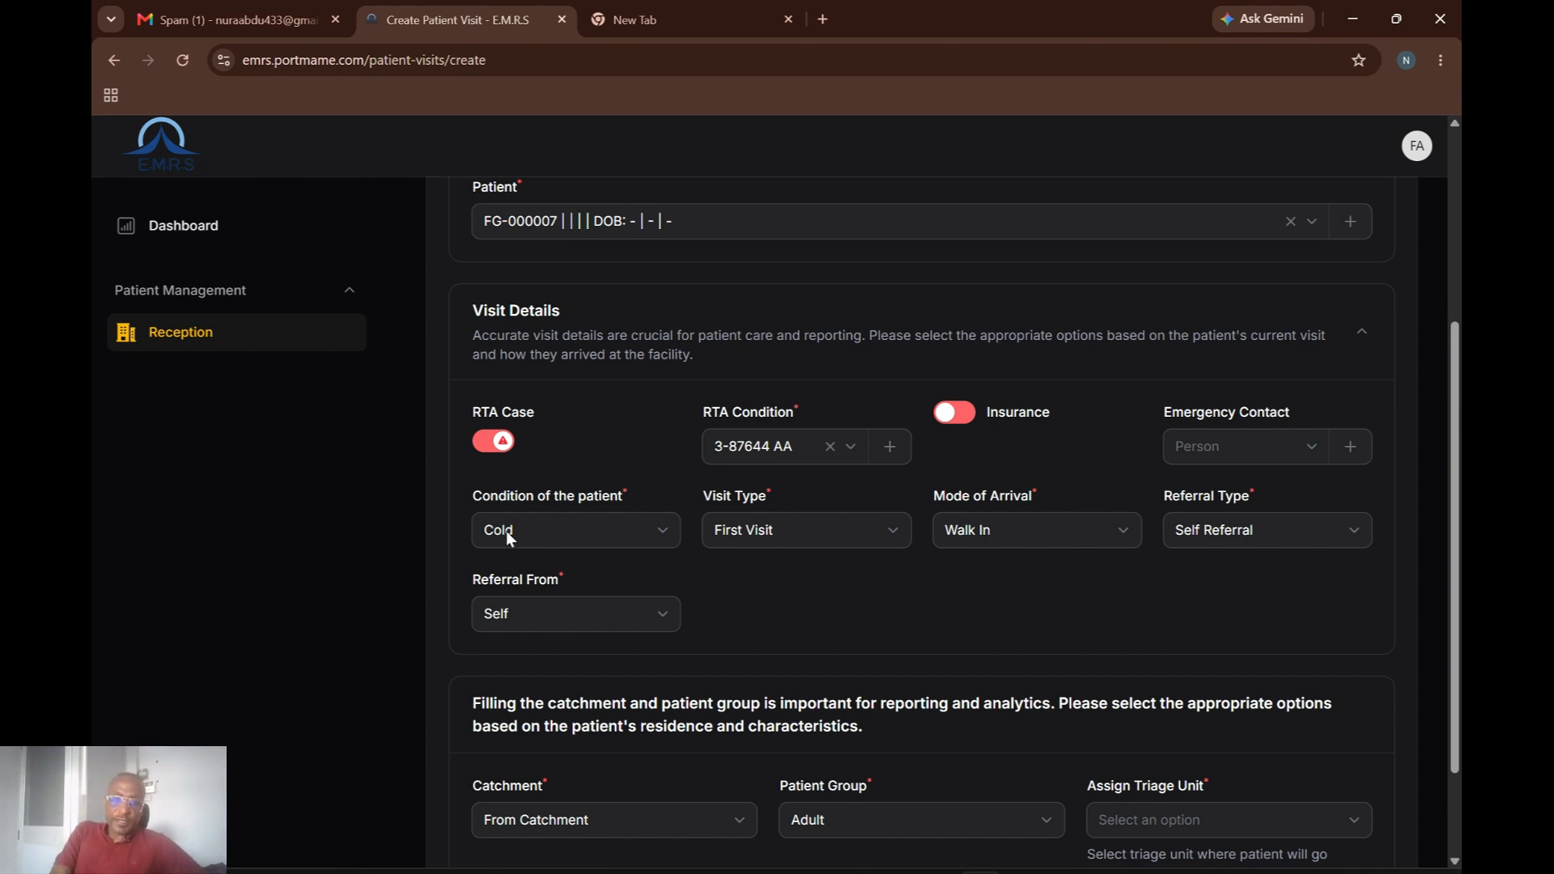
pyautogui.click(647, 531)
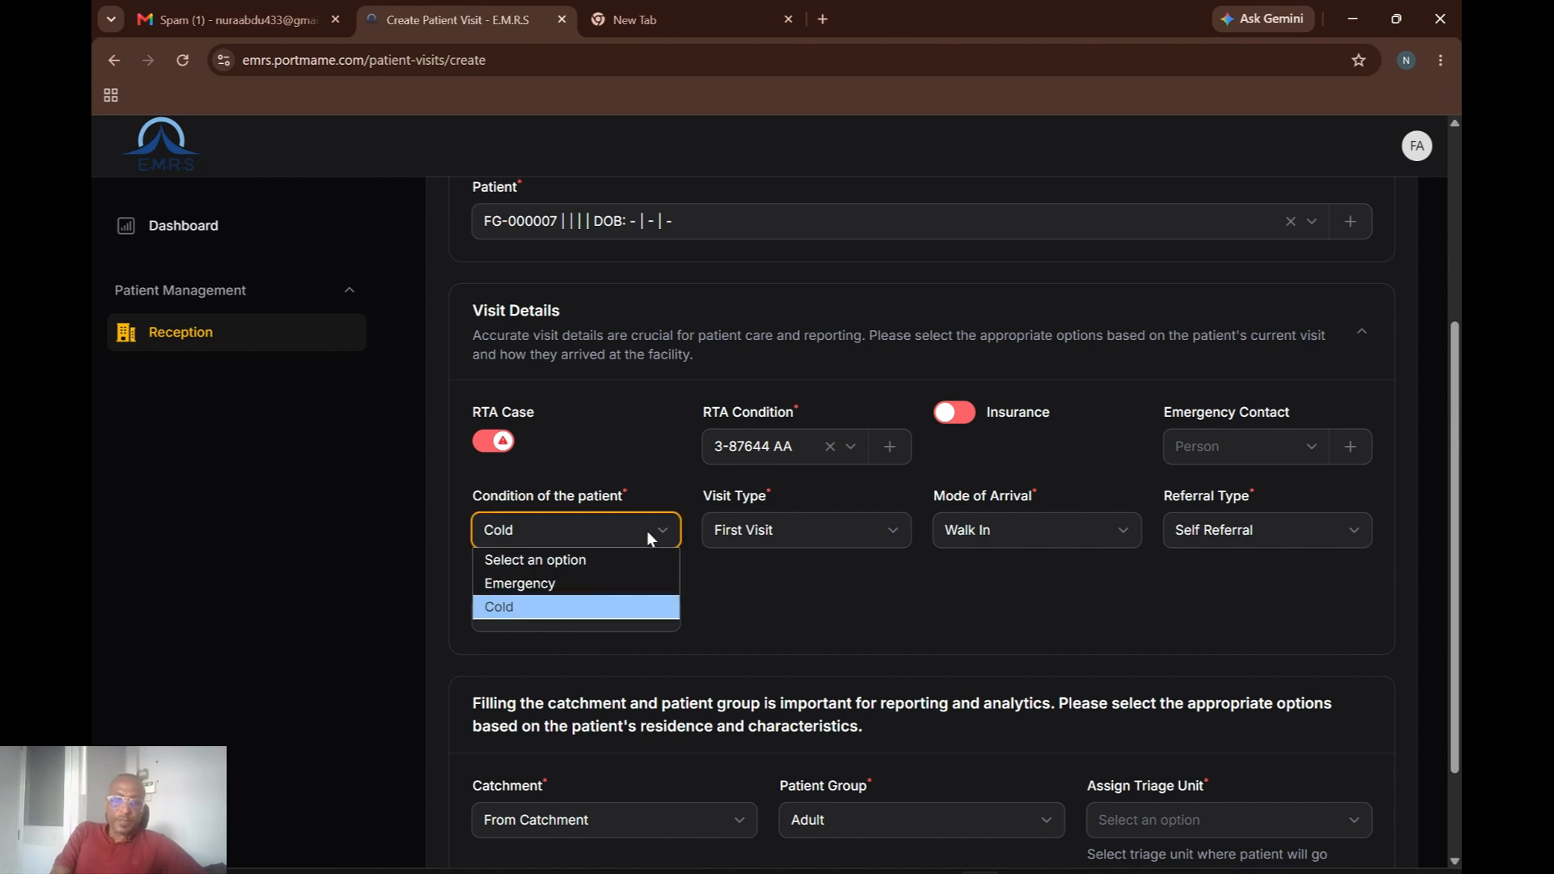
pyautogui.click(545, 584)
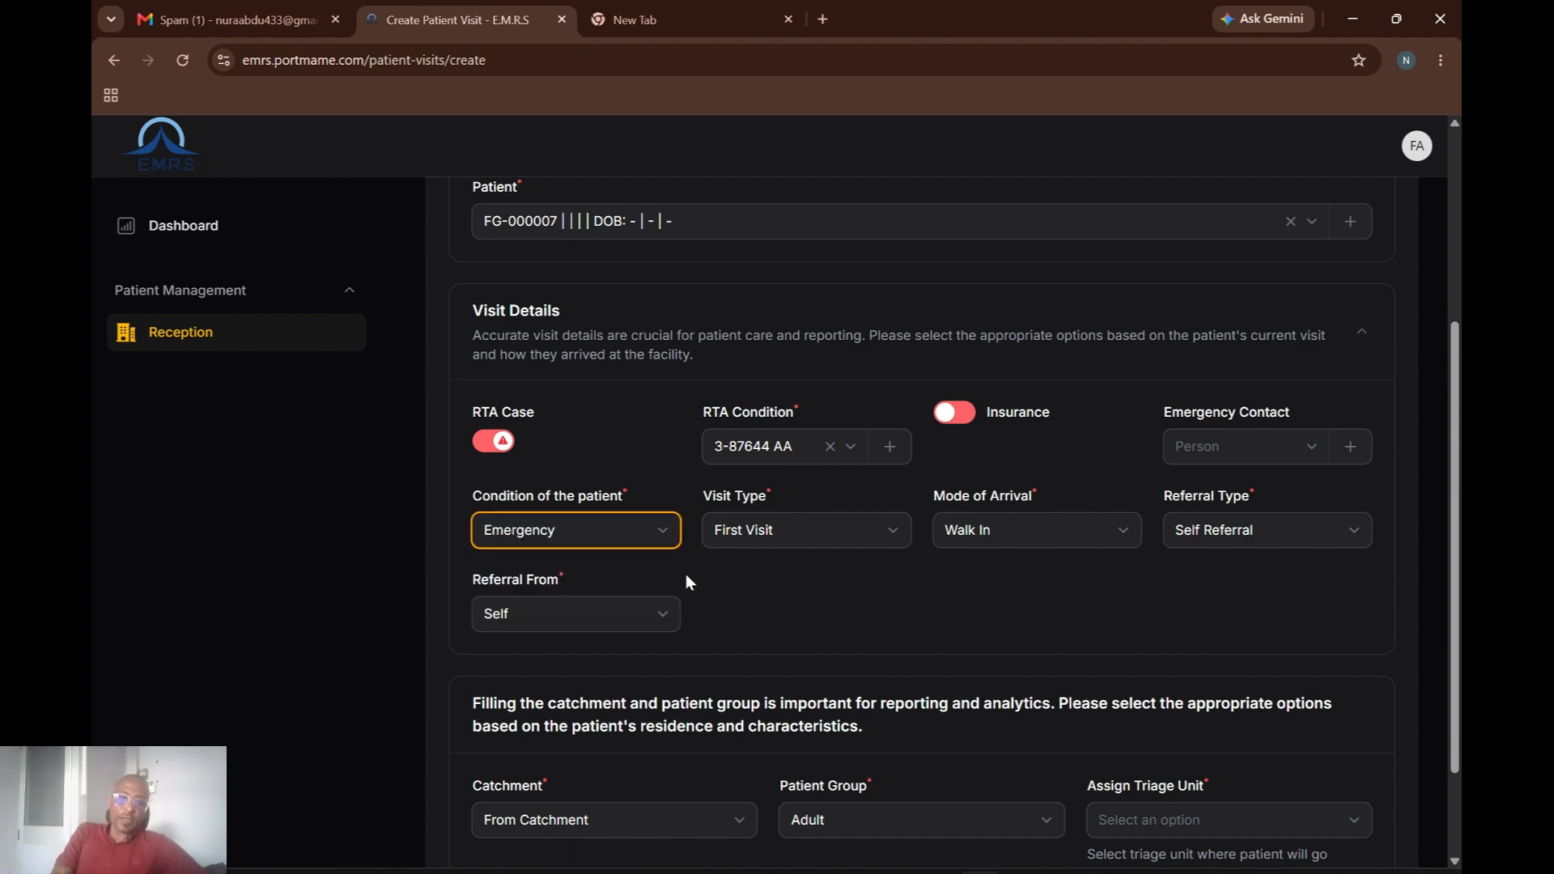
pyautogui.click(654, 614)
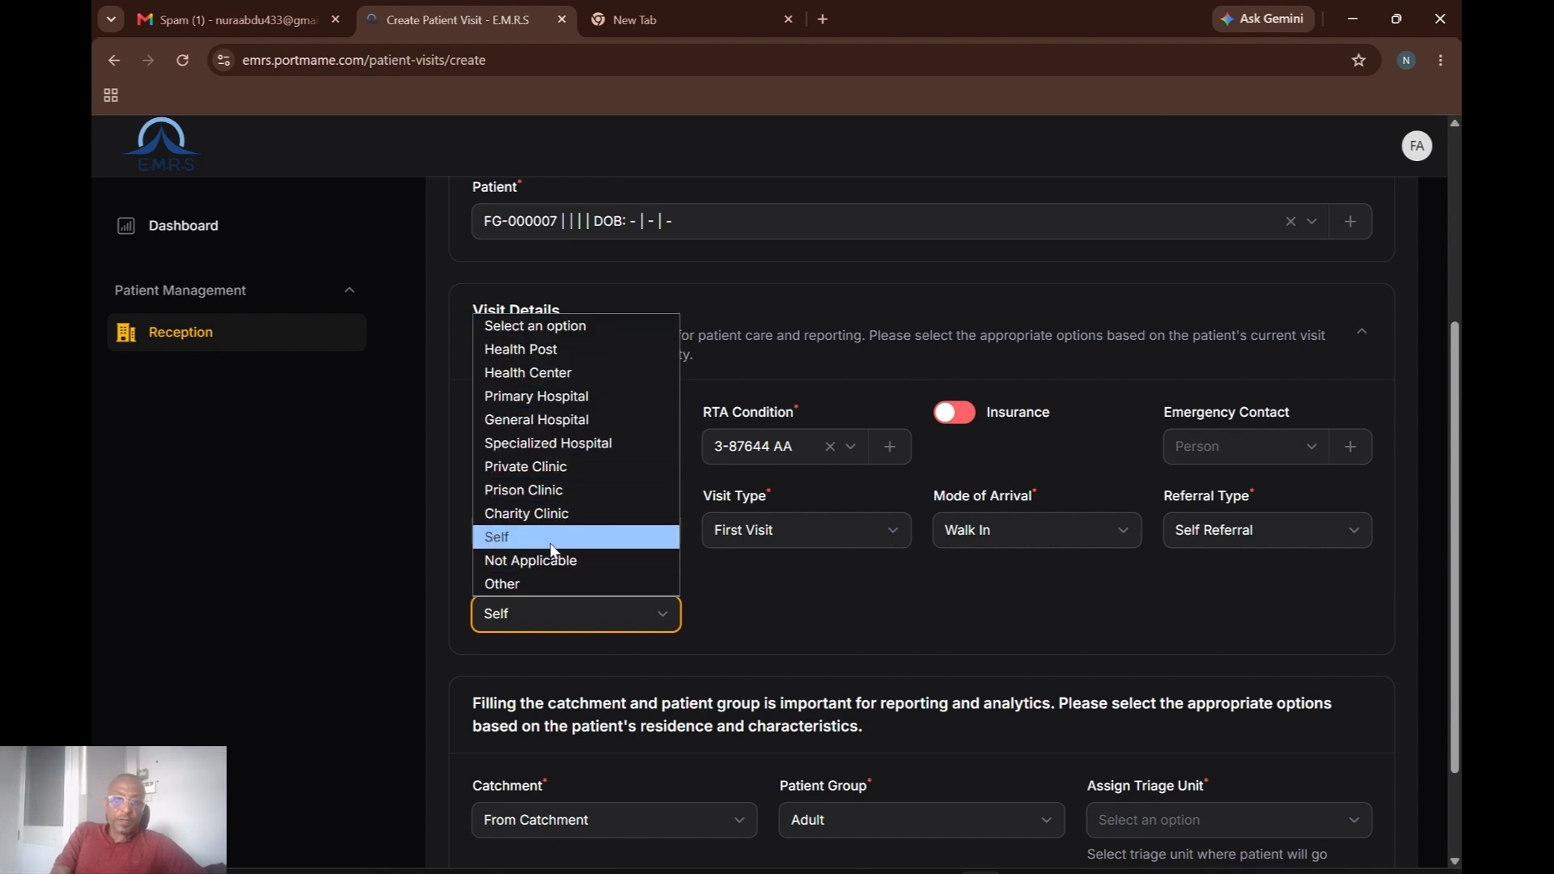
pyautogui.click(576, 563)
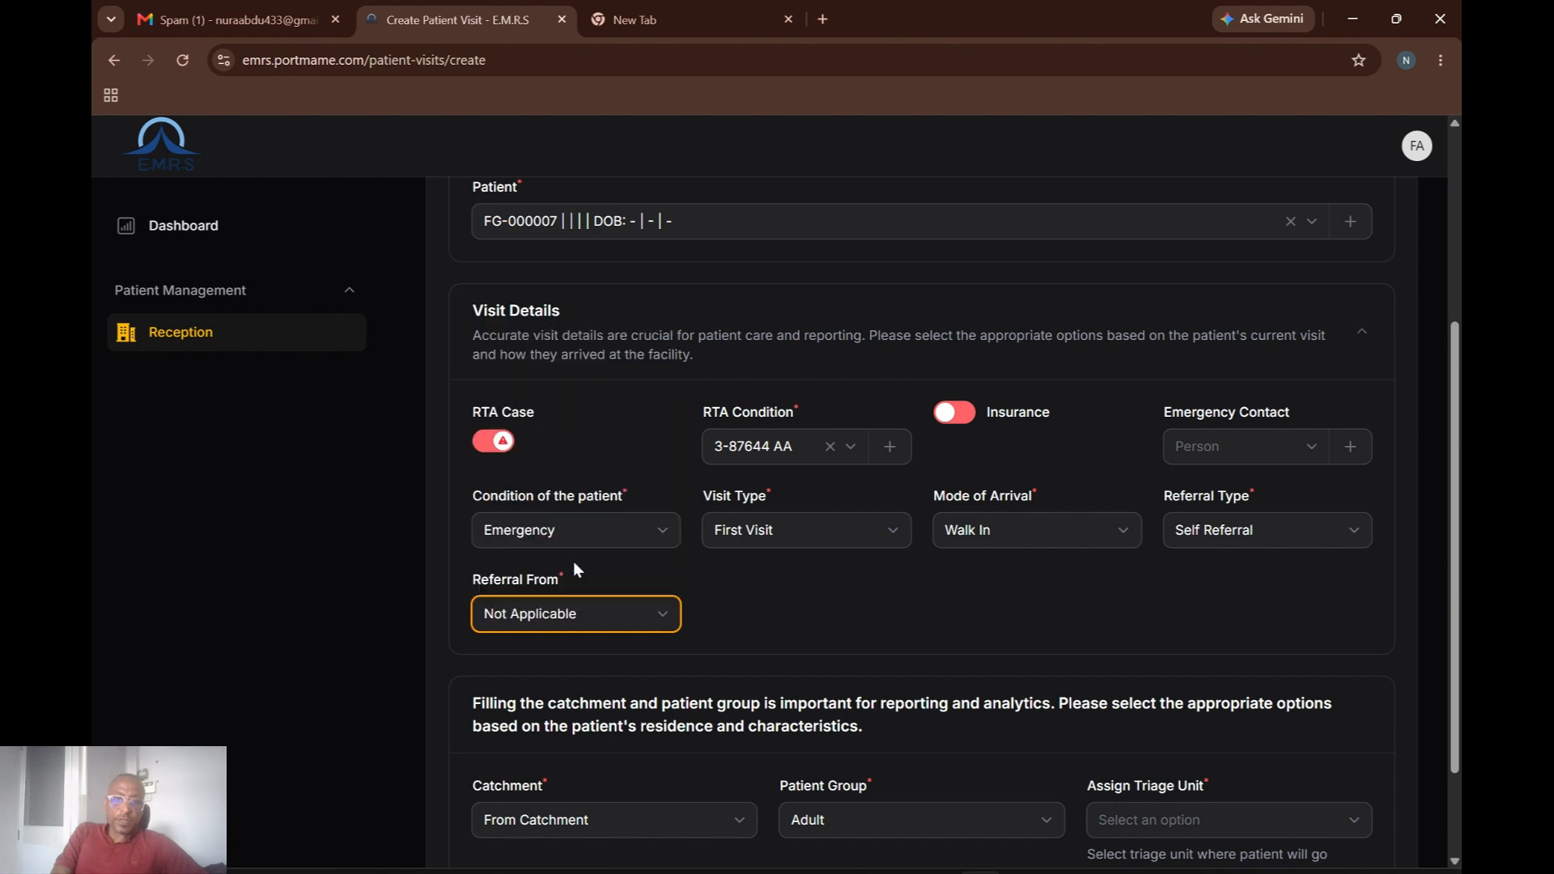
pyautogui.click(1120, 531)
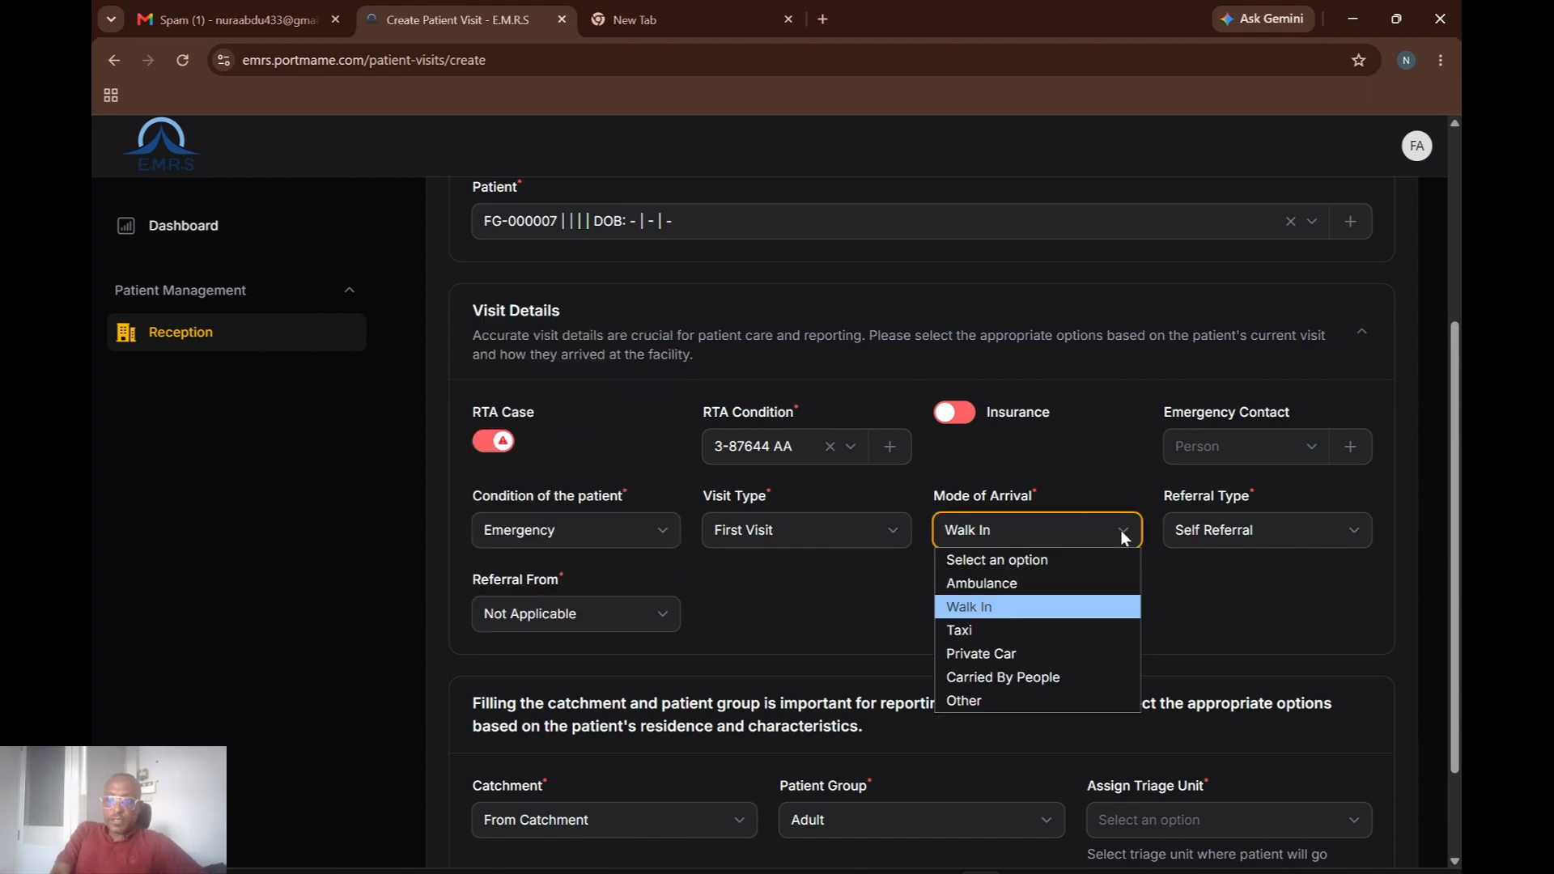
pyautogui.click(994, 586)
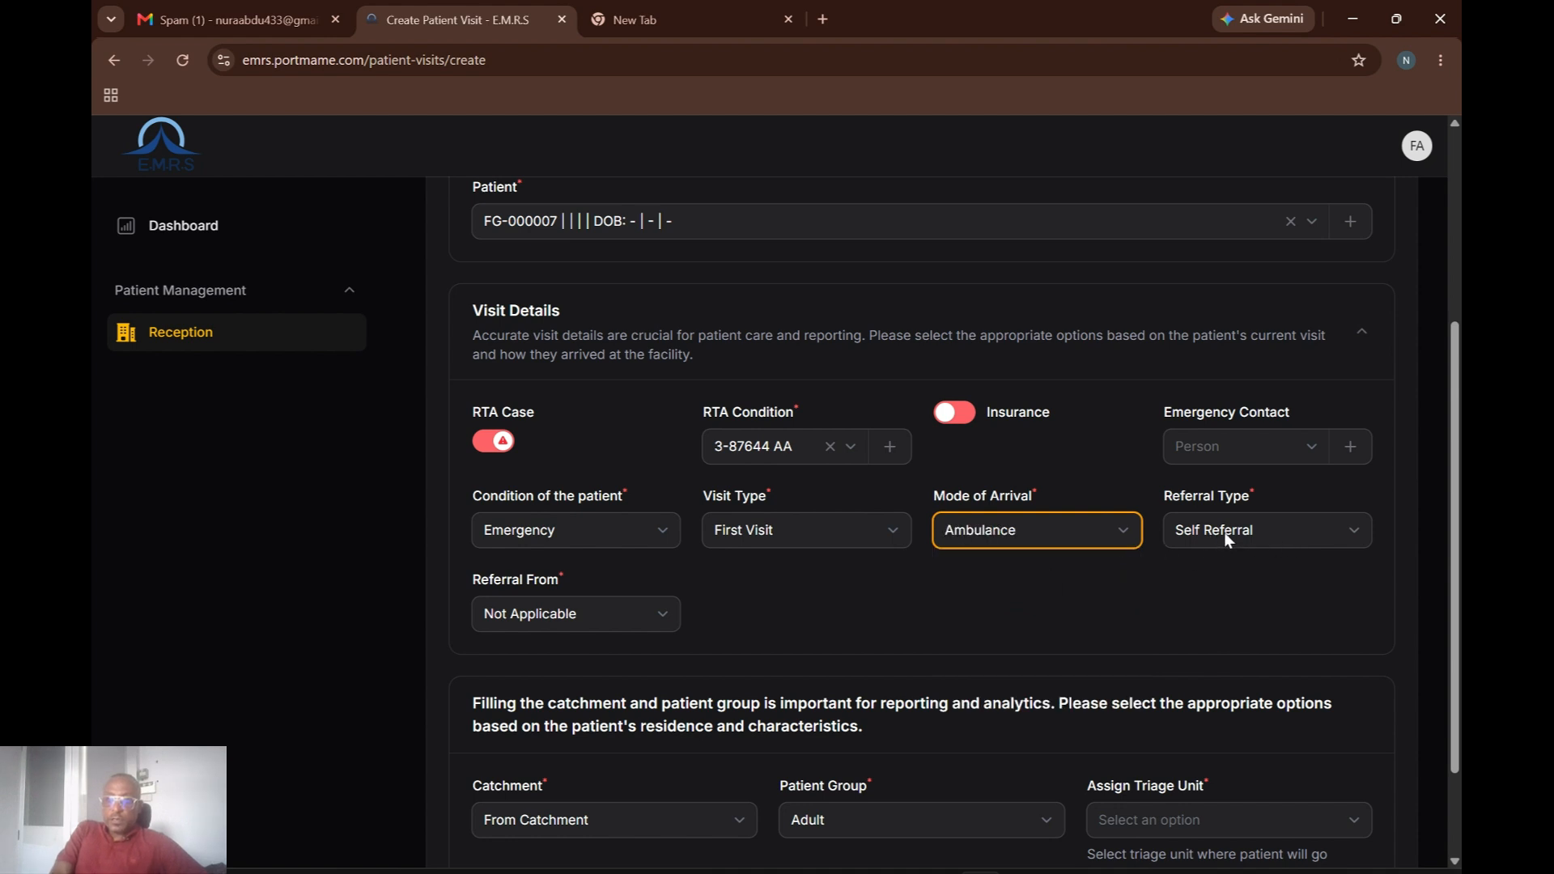
pyautogui.click(1347, 529)
pyautogui.click(1214, 581)
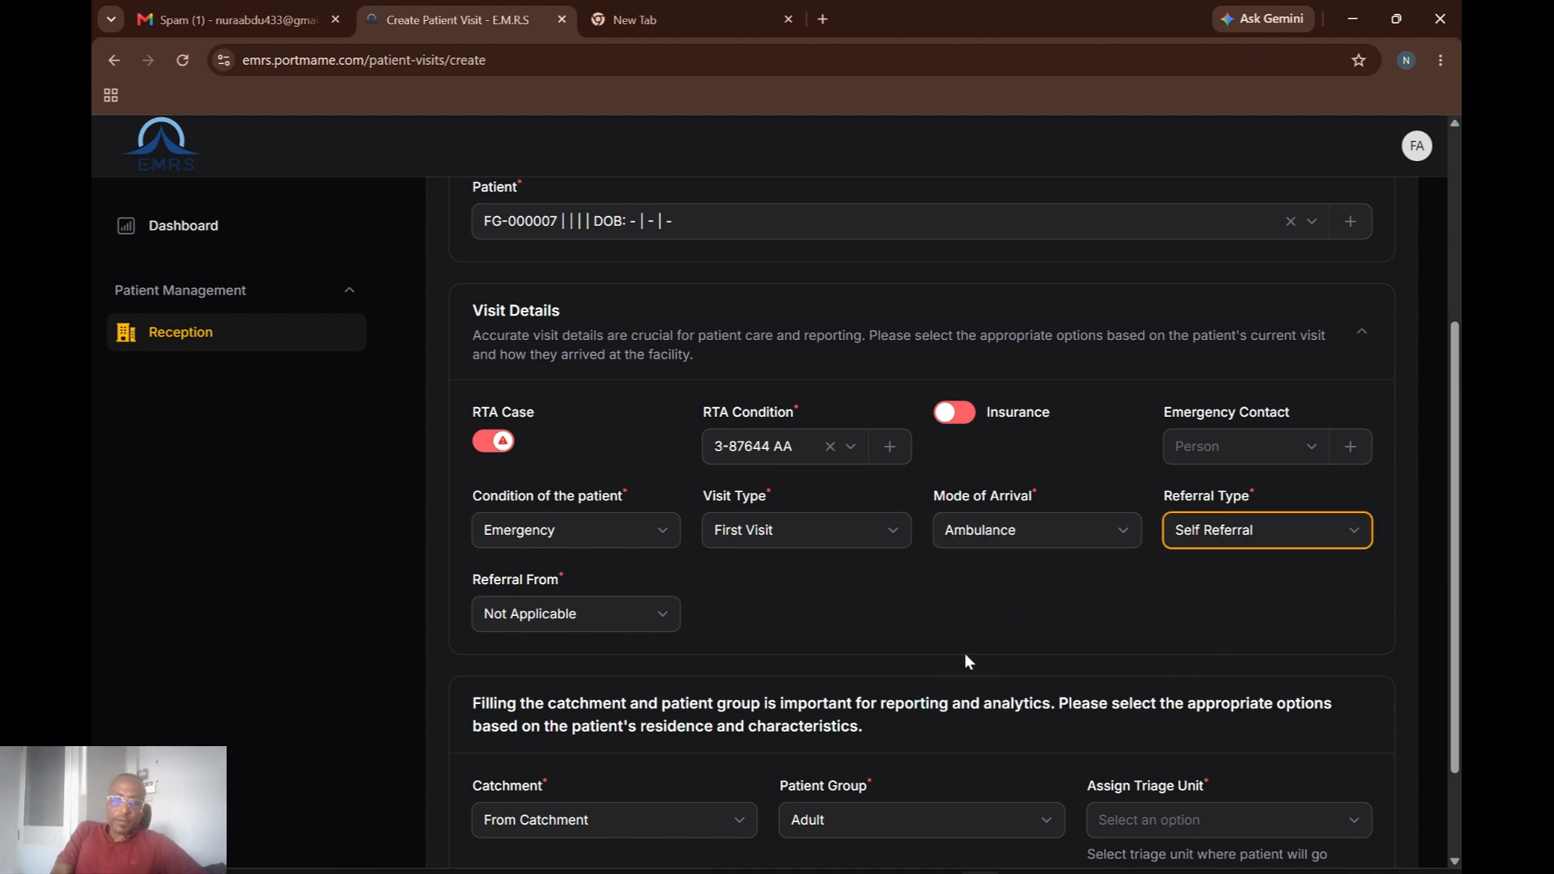
# Set Catchment to From Catchment and Patient Group to Adult; the triage unit list is empty.
pyautogui.scroll(-2, 1460, 695)
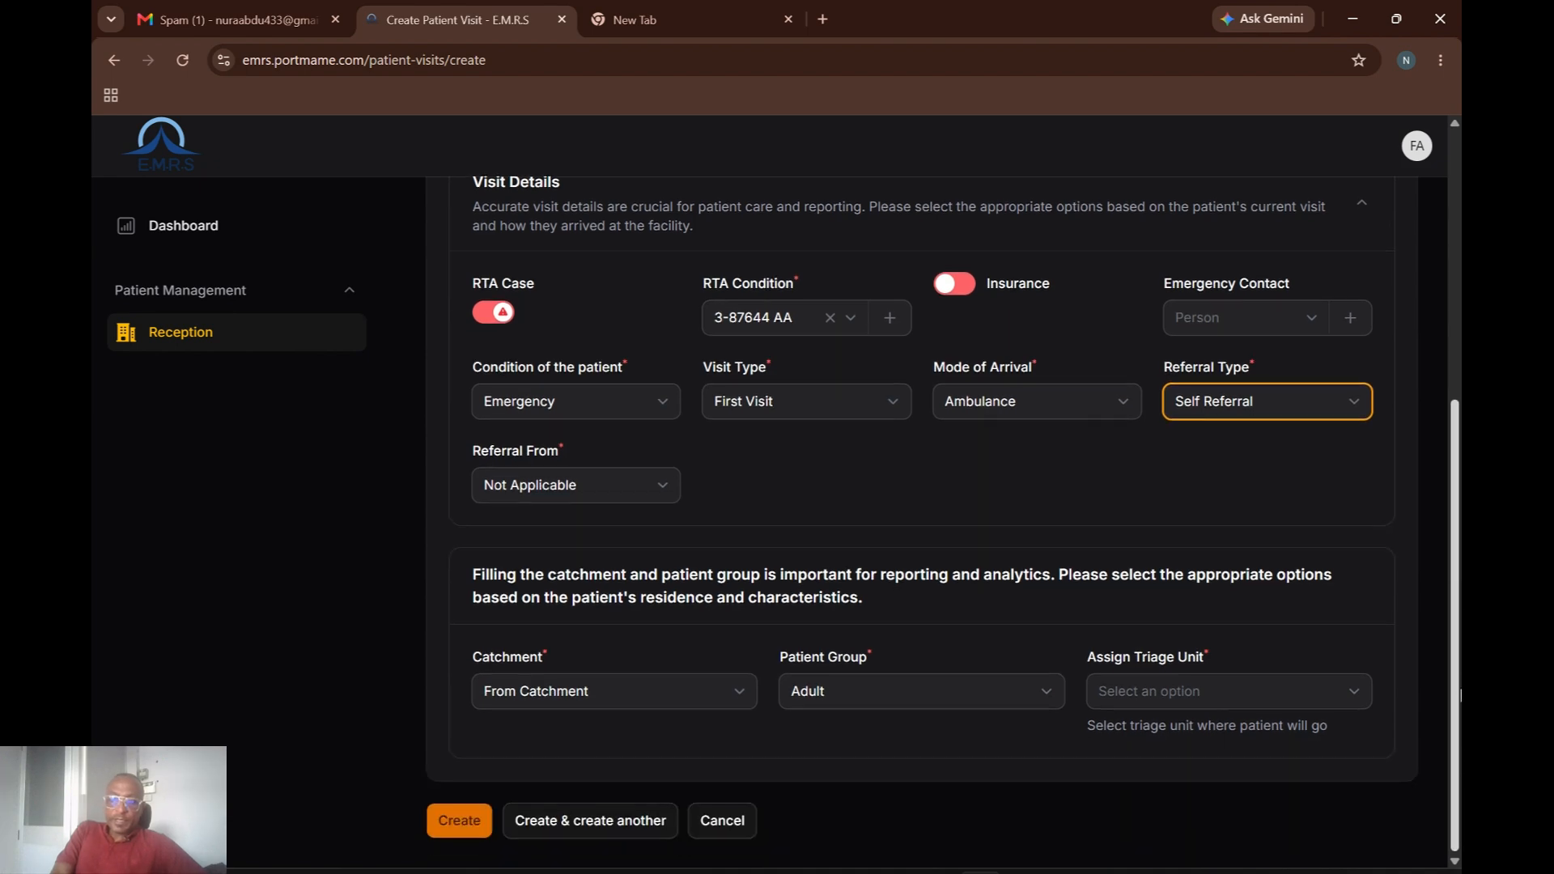
pyautogui.scroll(5, 921, 518)
pyautogui.scroll(-5, 685, 619)
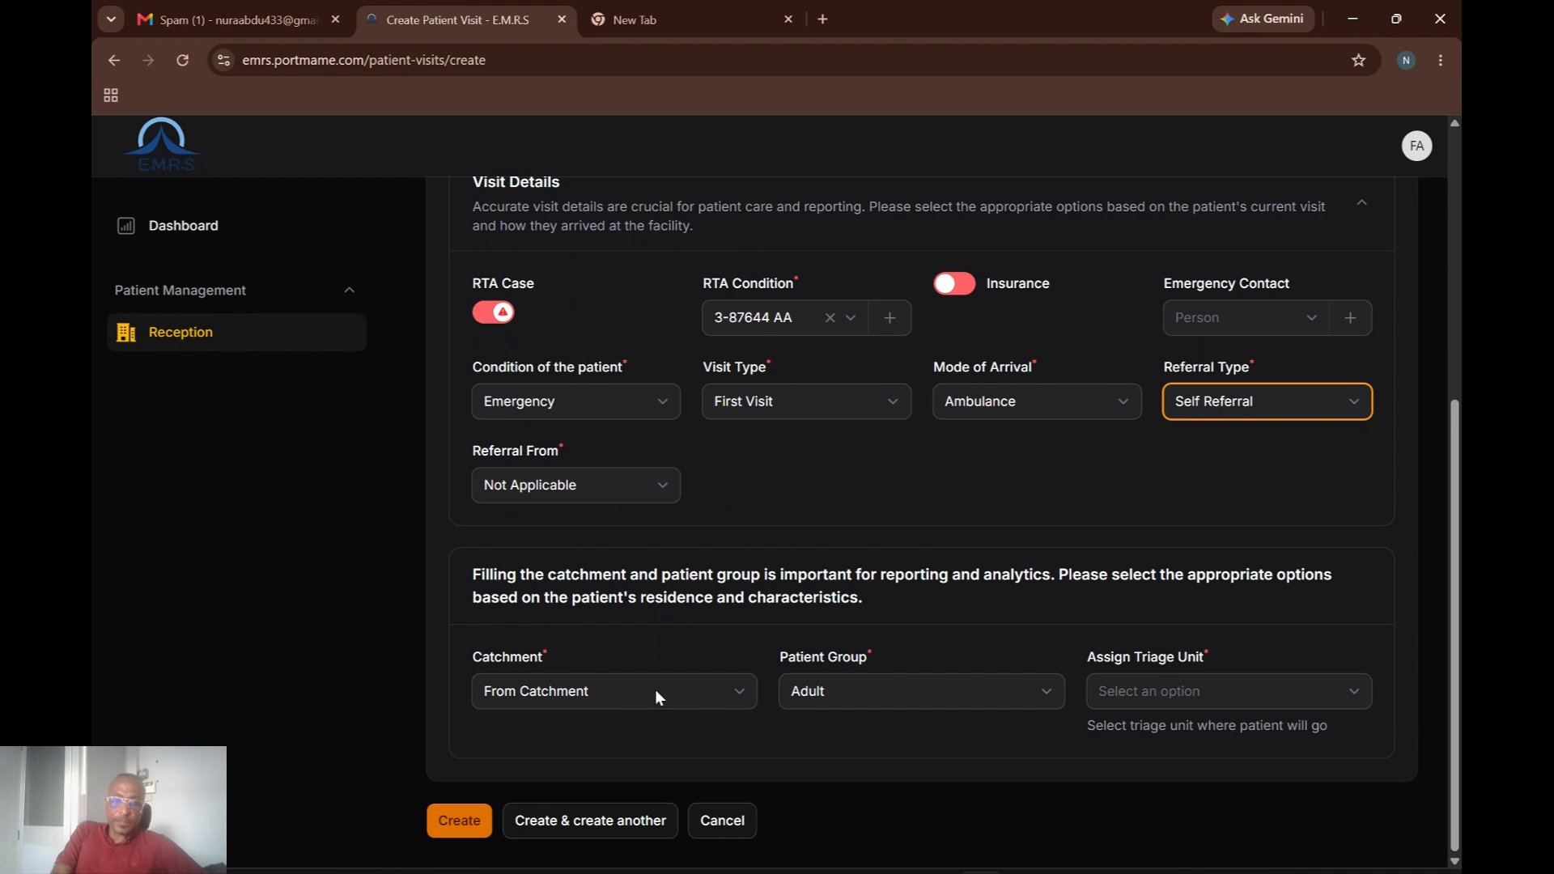
pyautogui.click(733, 696)
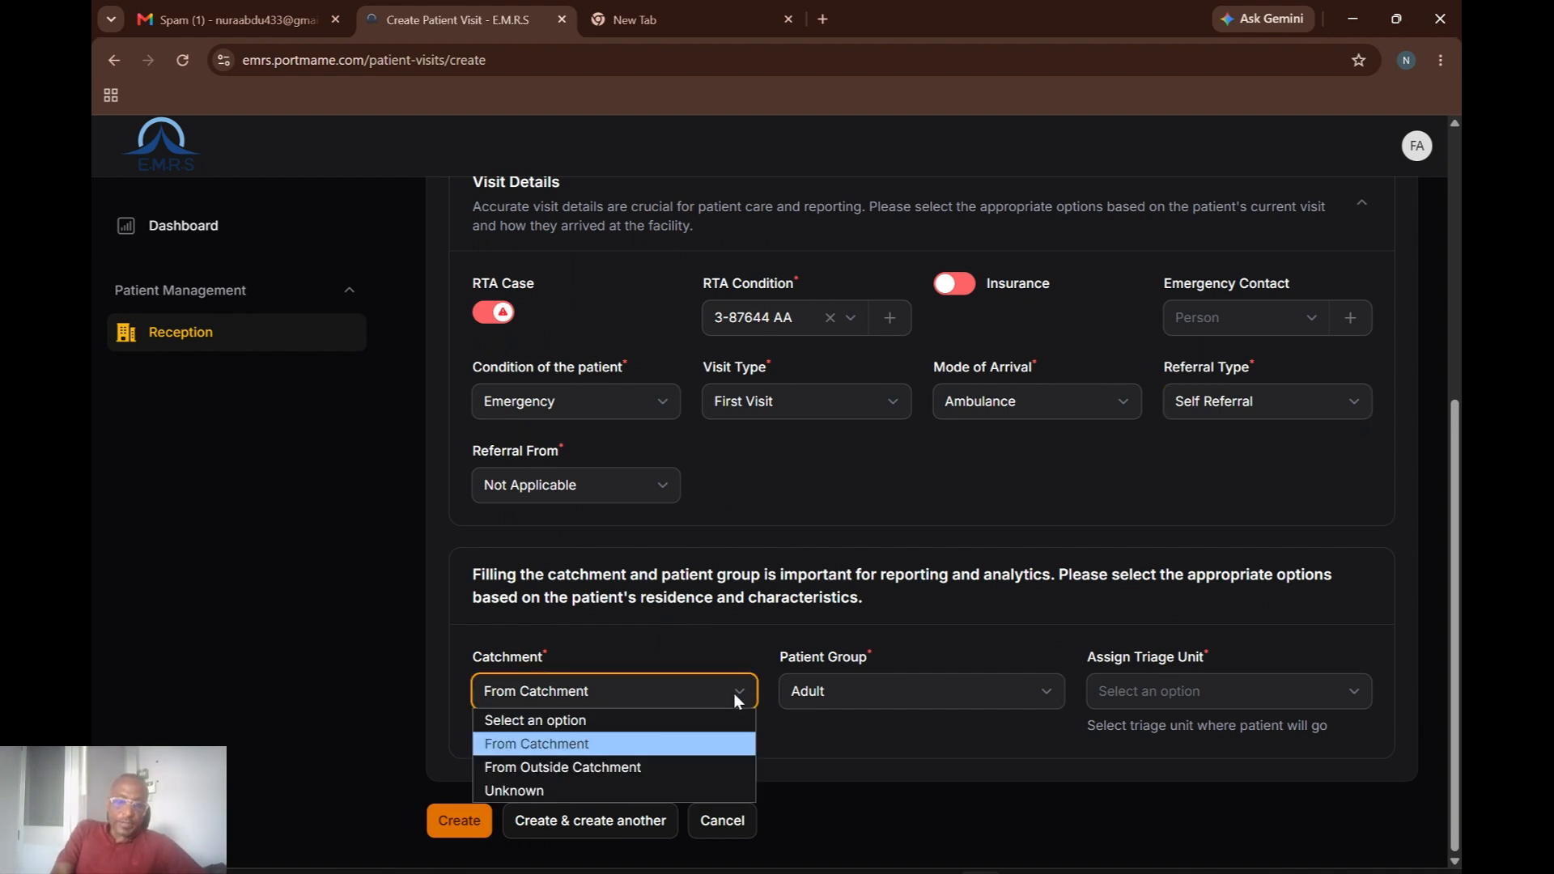
pyautogui.click(734, 693)
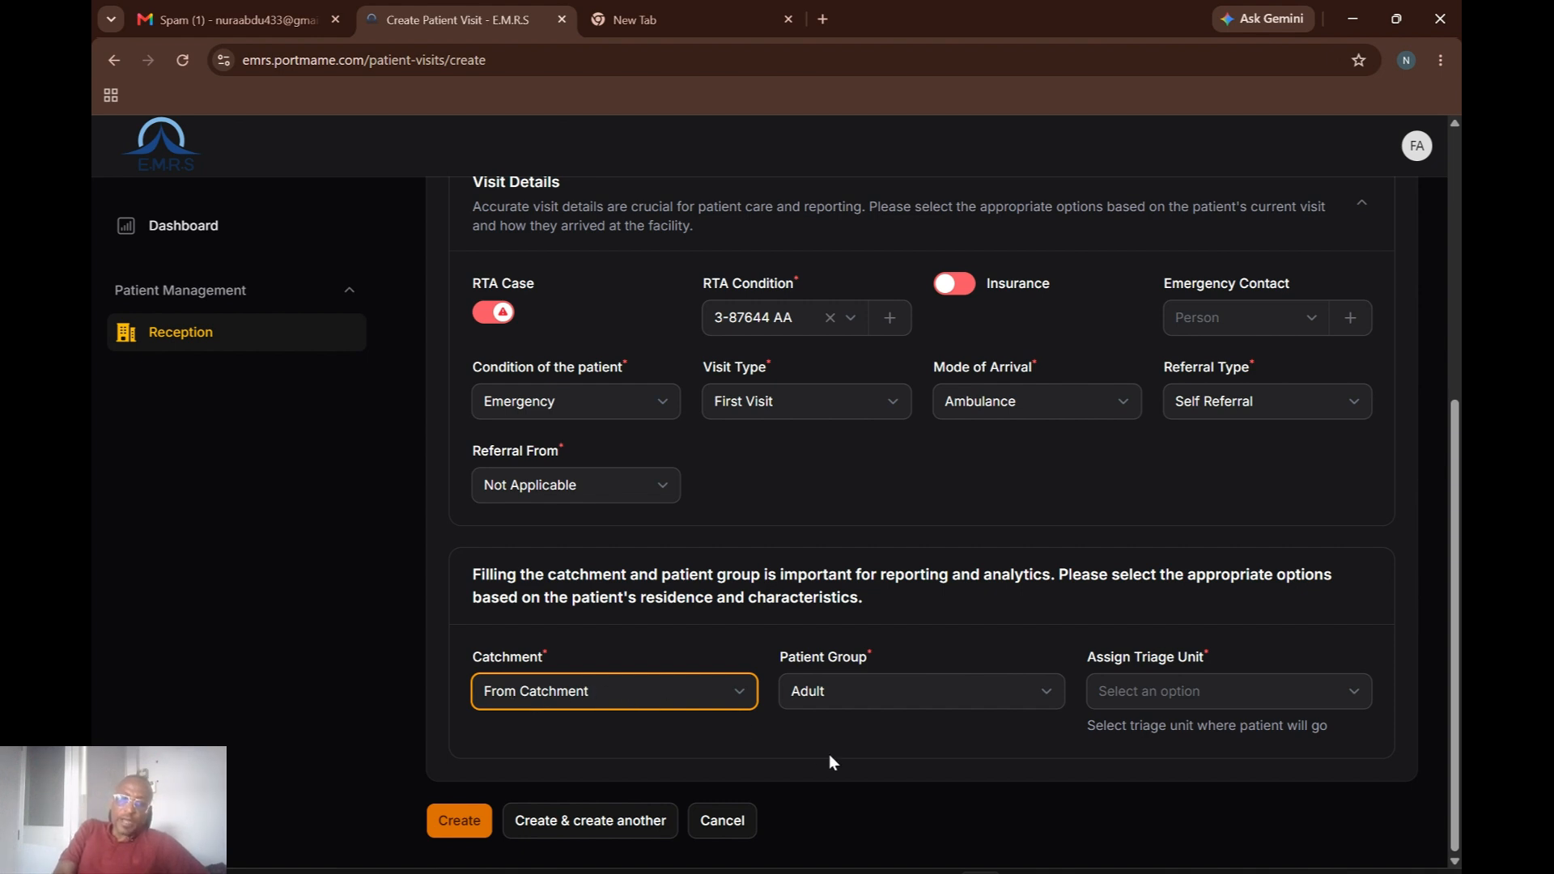
pyautogui.click(1038, 692)
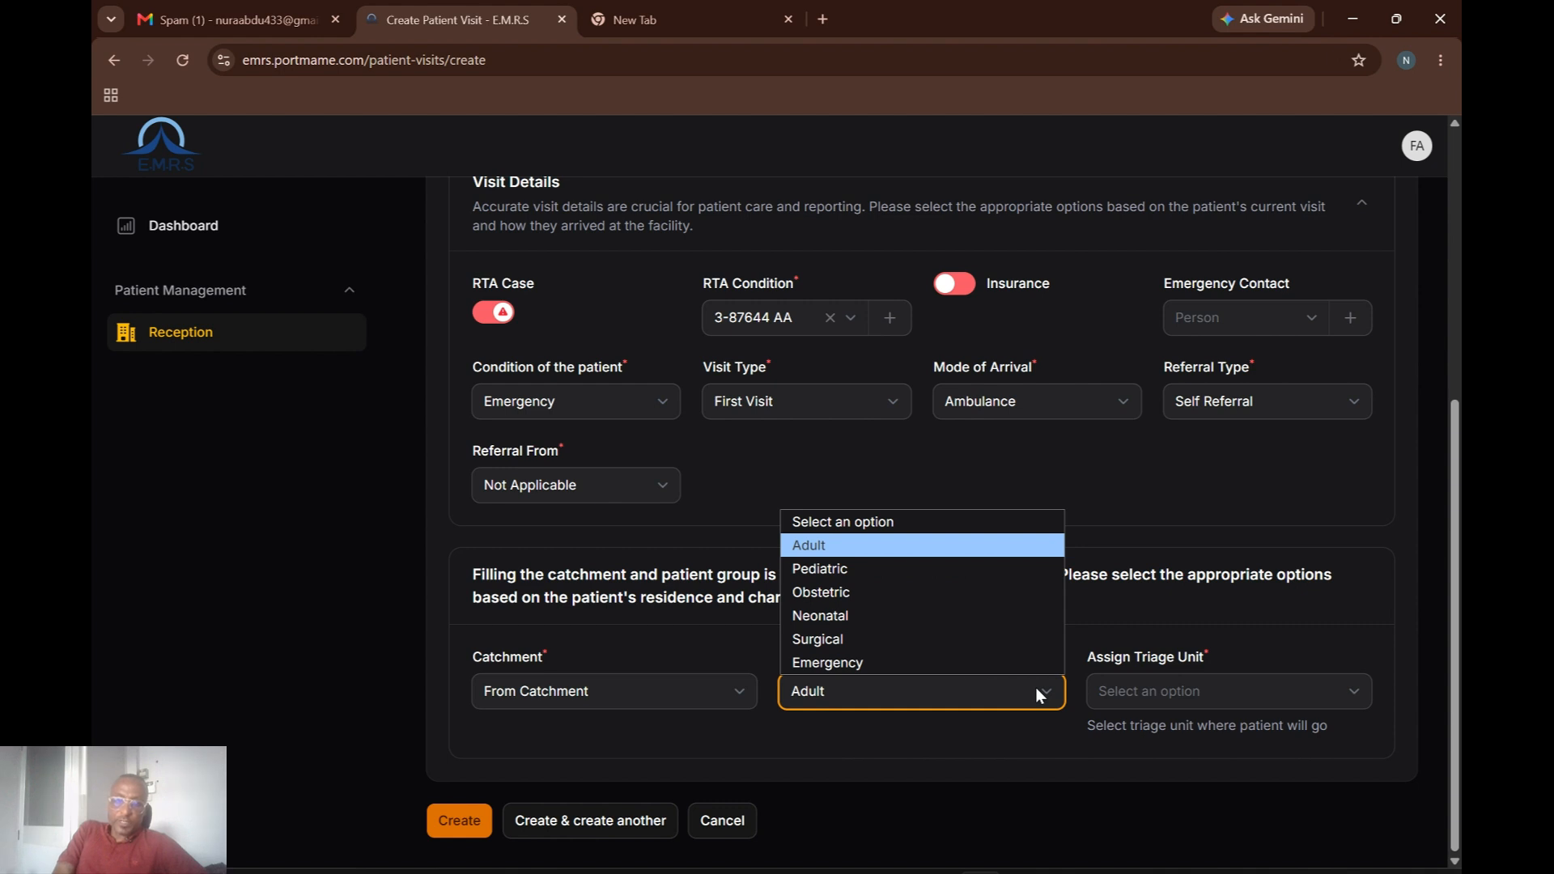
pyautogui.click(1032, 696)
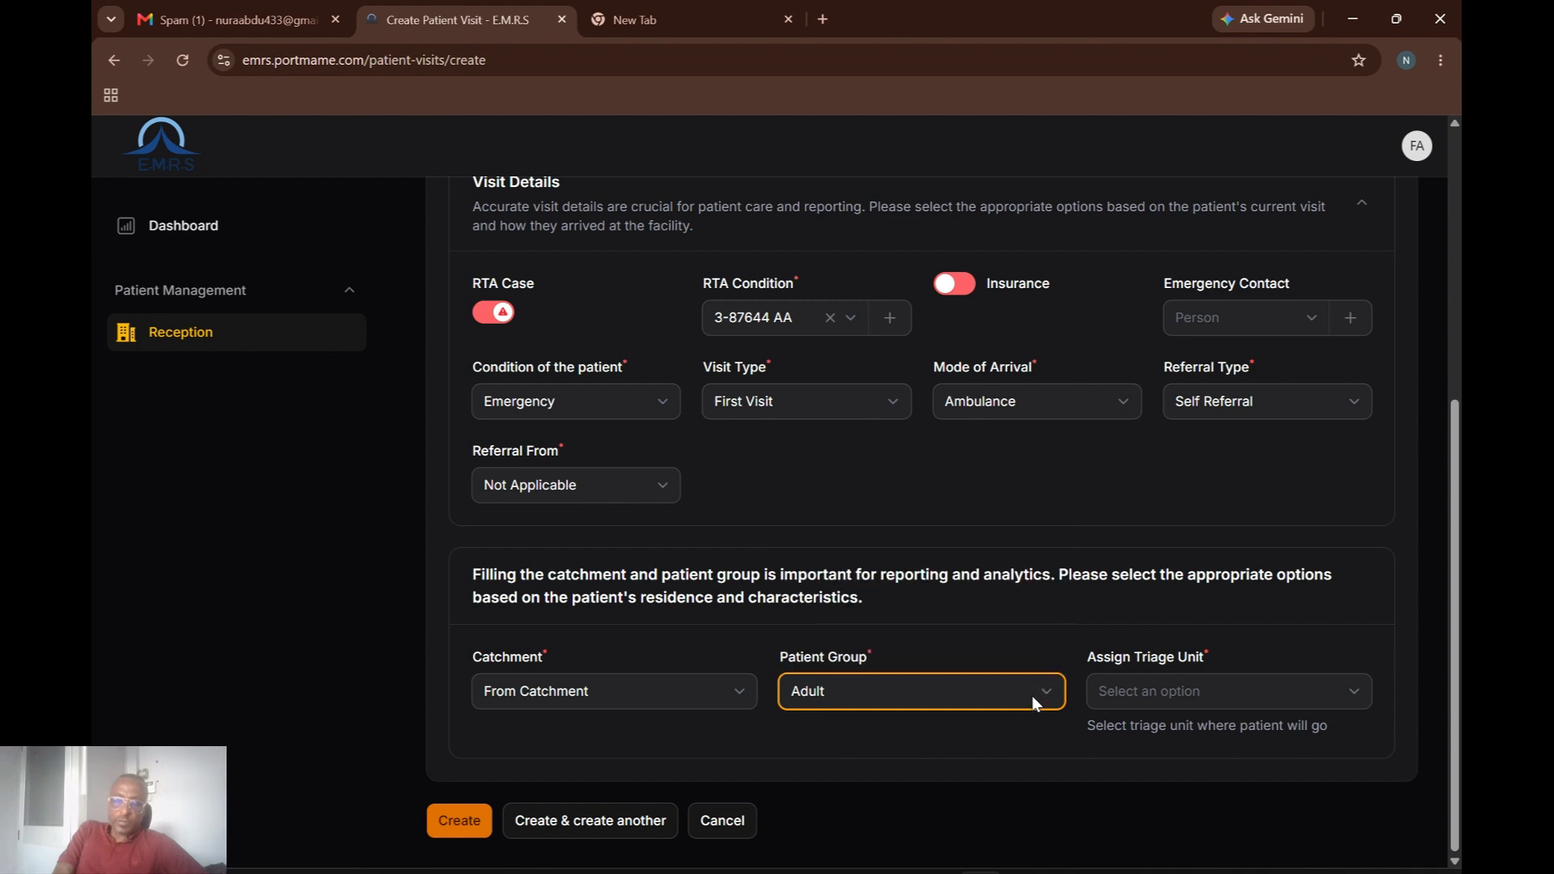
pyautogui.click(1214, 692)
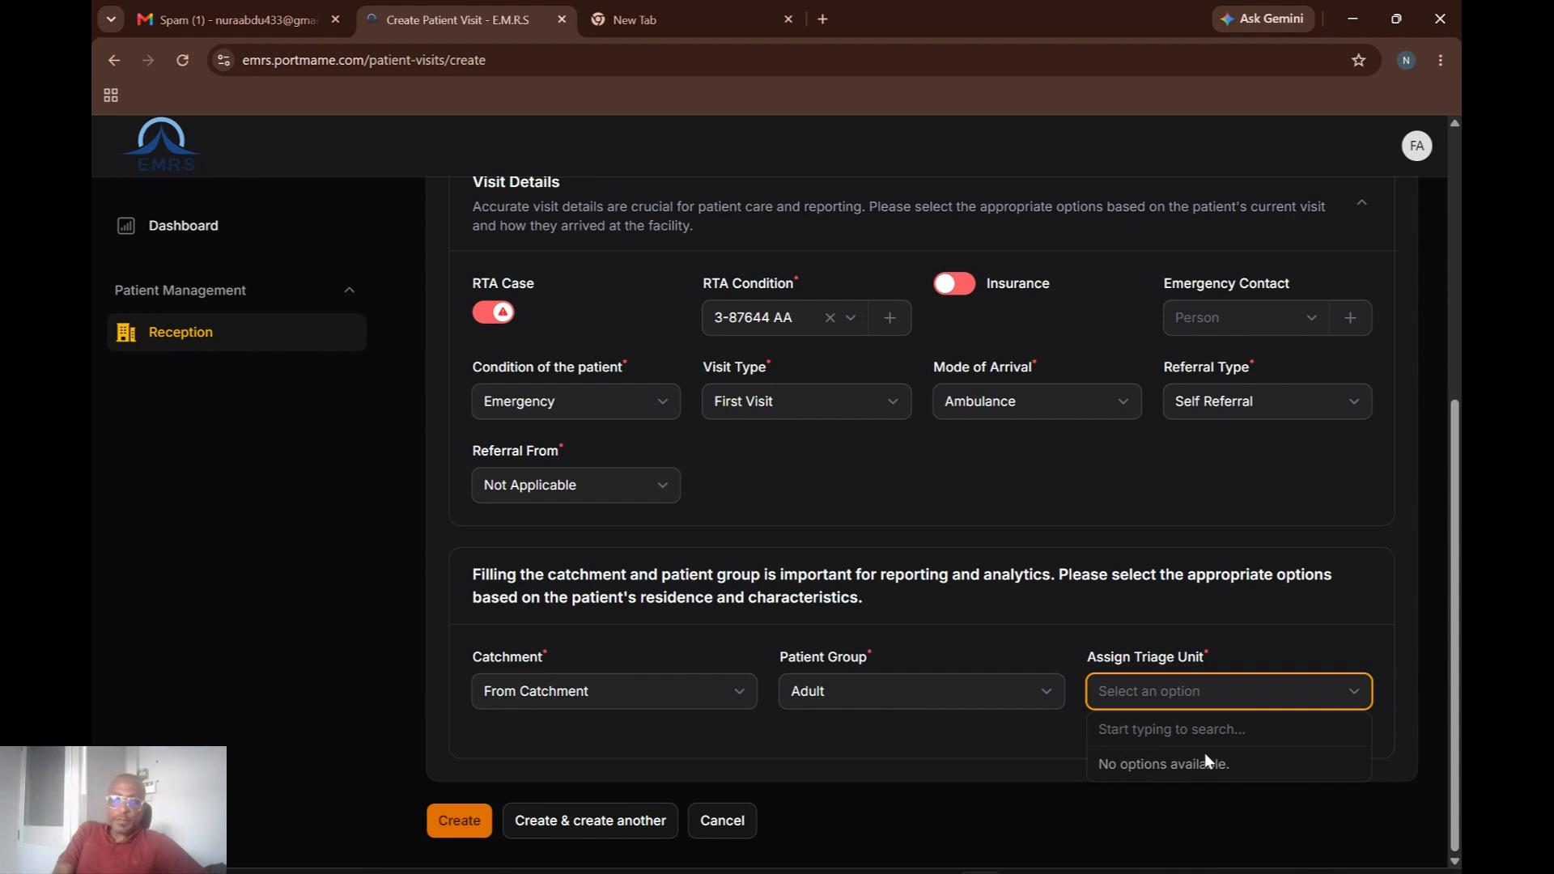
pyautogui.click(1346, 695)
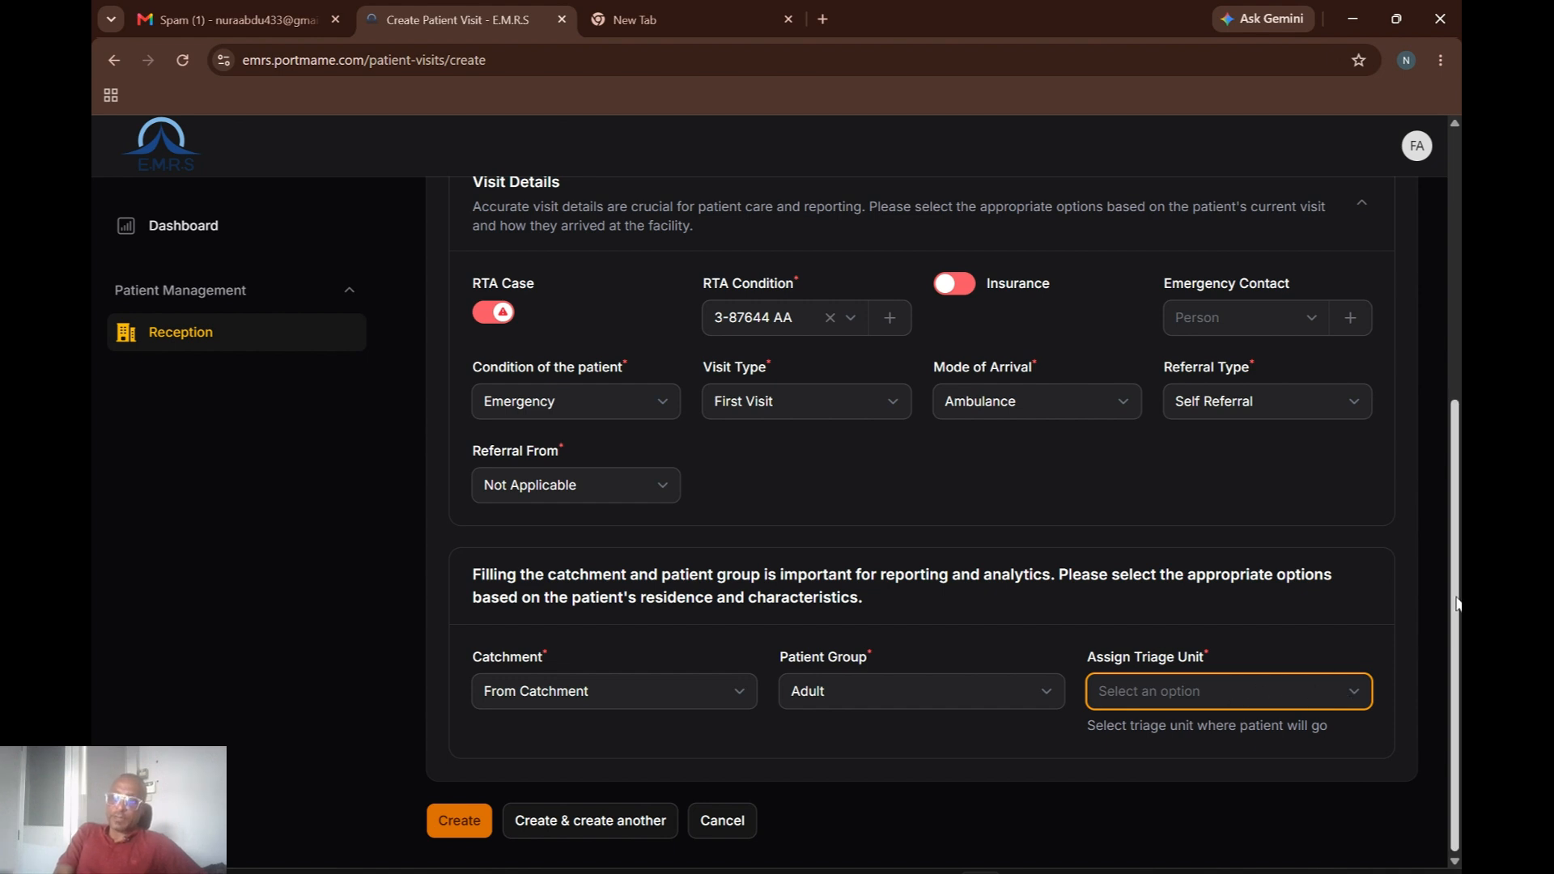
# Switch to the other browser window showing the Edit Administration department page.
pyautogui.scroll(3, 1457, 603)
pyautogui.scroll(-3, 1440, 620)
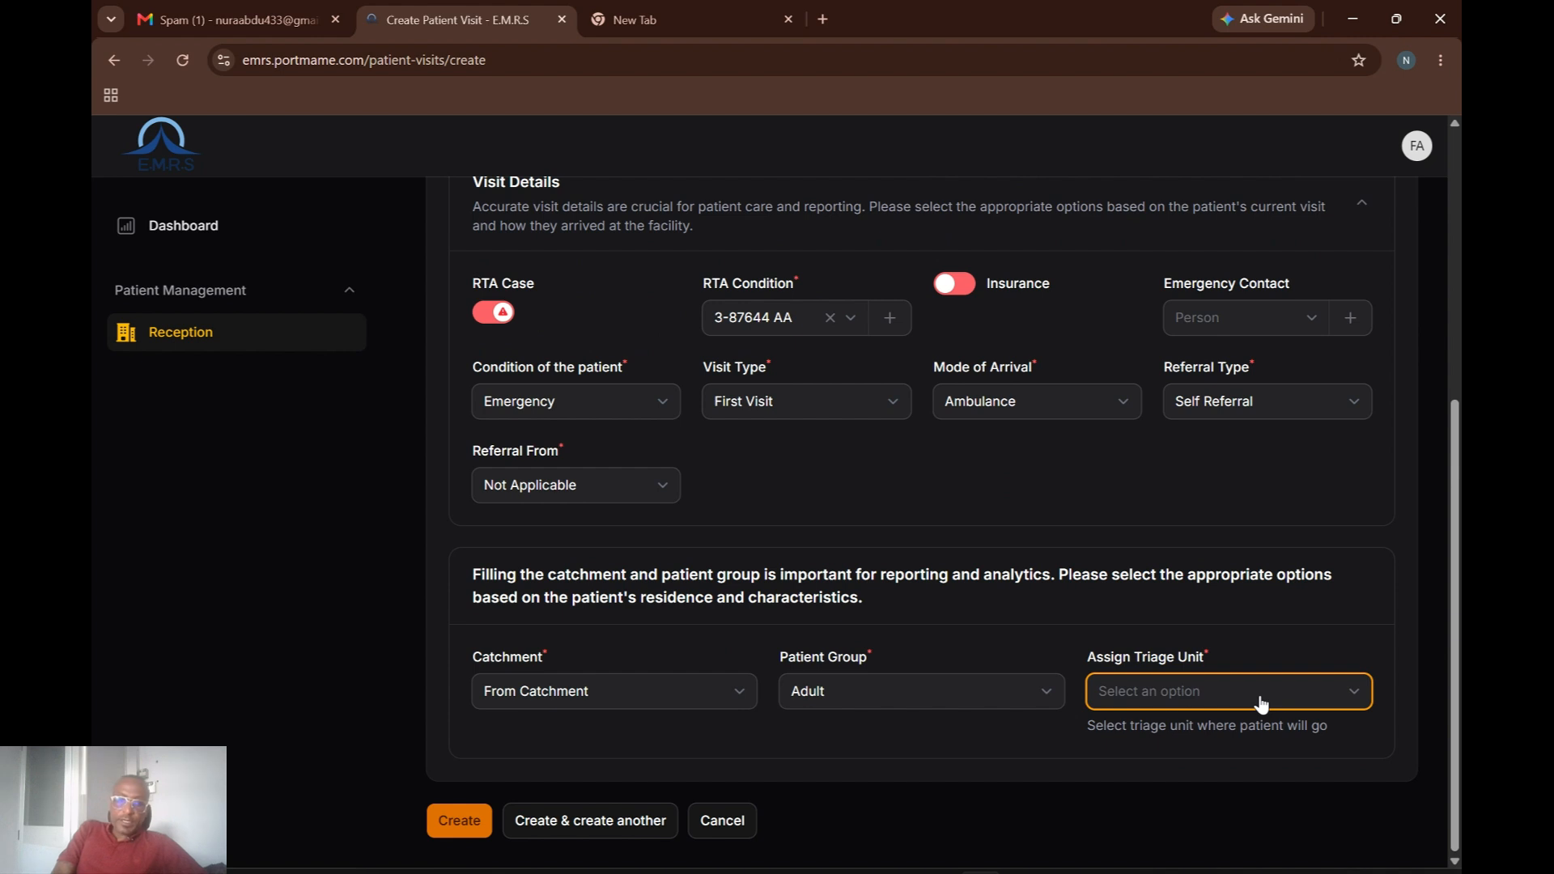
pyautogui.scroll(1, 1454, 508)
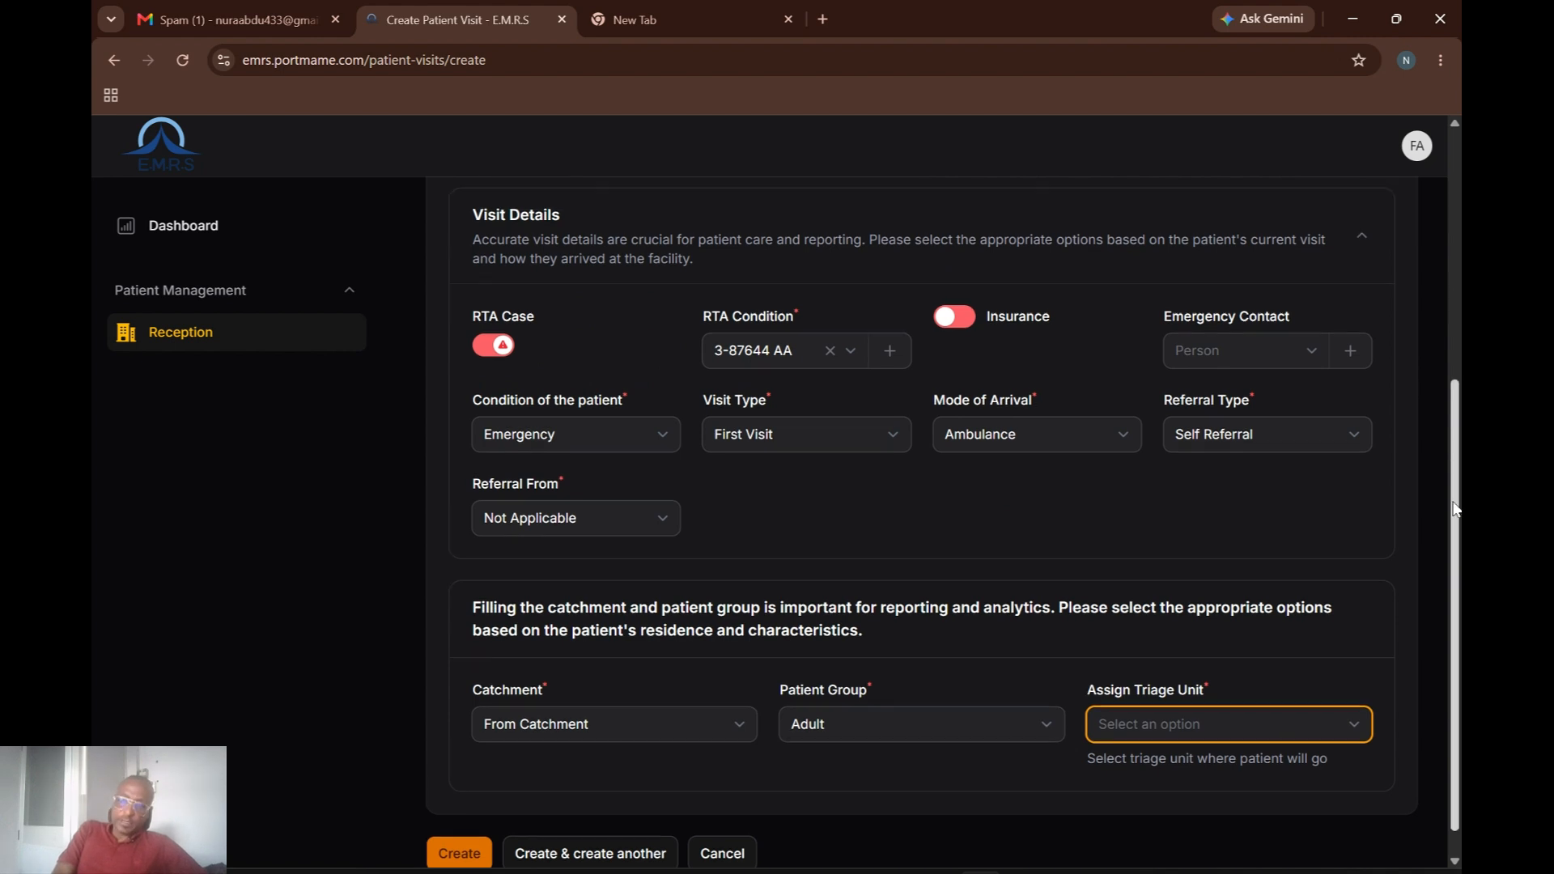
pyautogui.scroll(3, 1455, 509)
pyautogui.moveTo(981, 872)
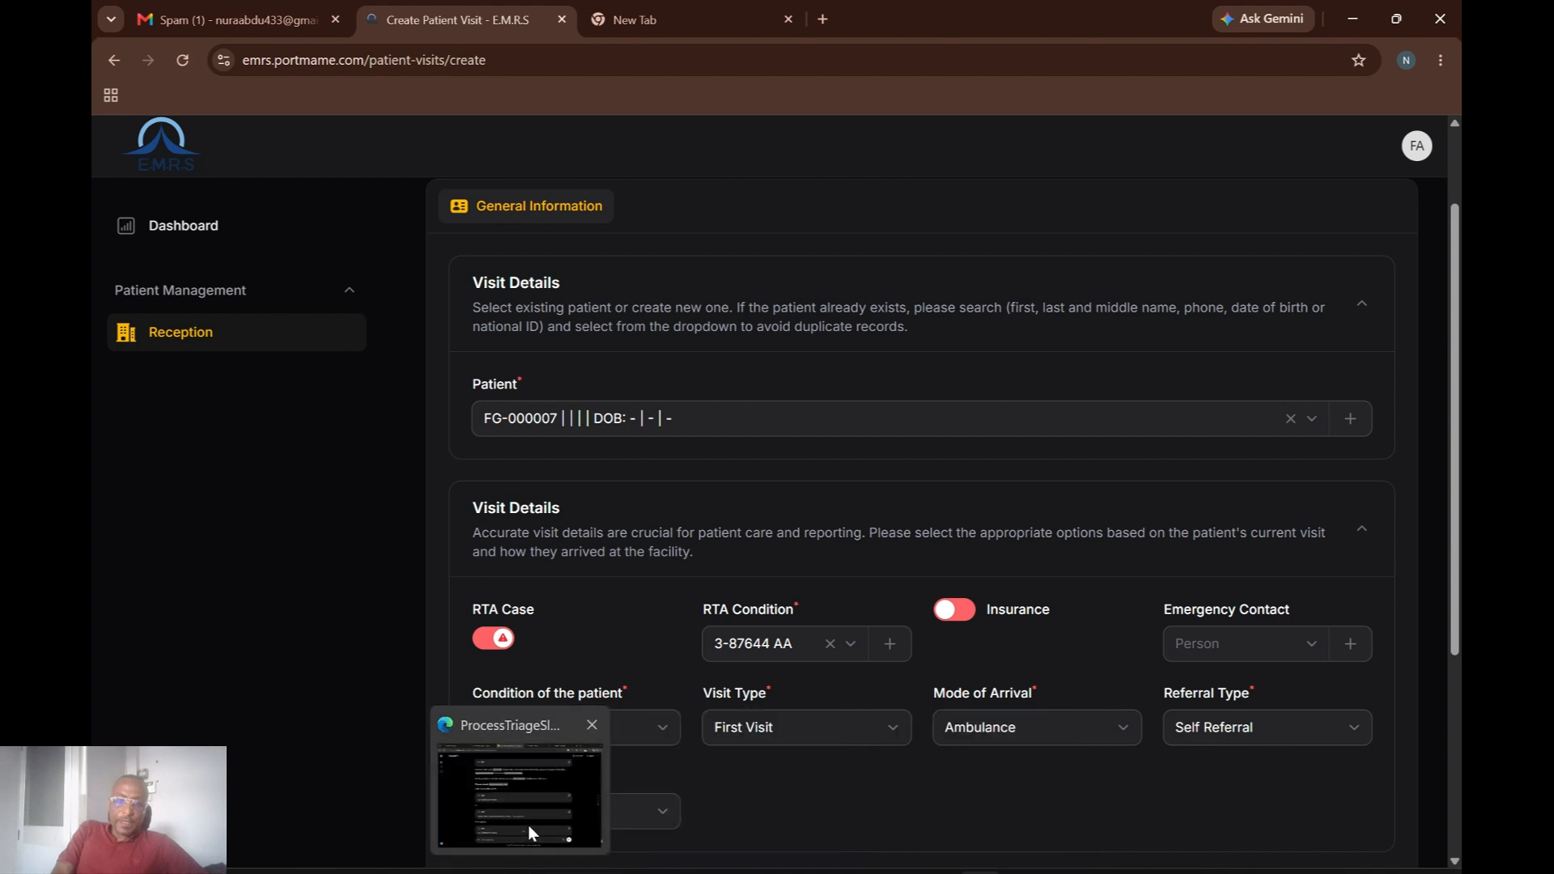
pyautogui.click(519, 789)
# Go to the Edit Administration page and open the EMRS Departments list.
pyautogui.click(451, 31)
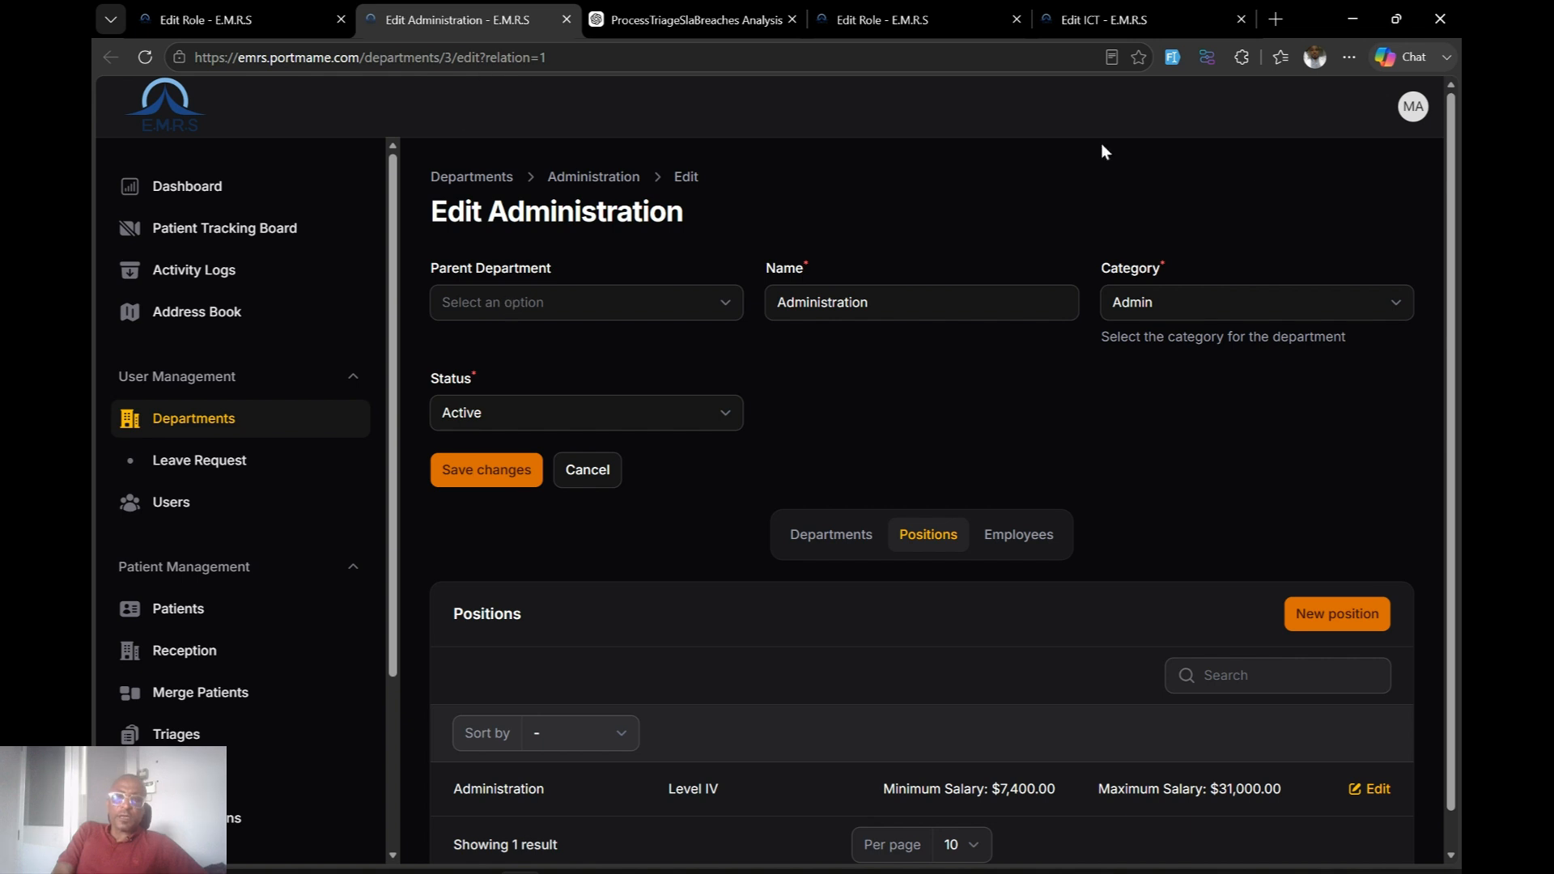
pyautogui.click(217, 417)
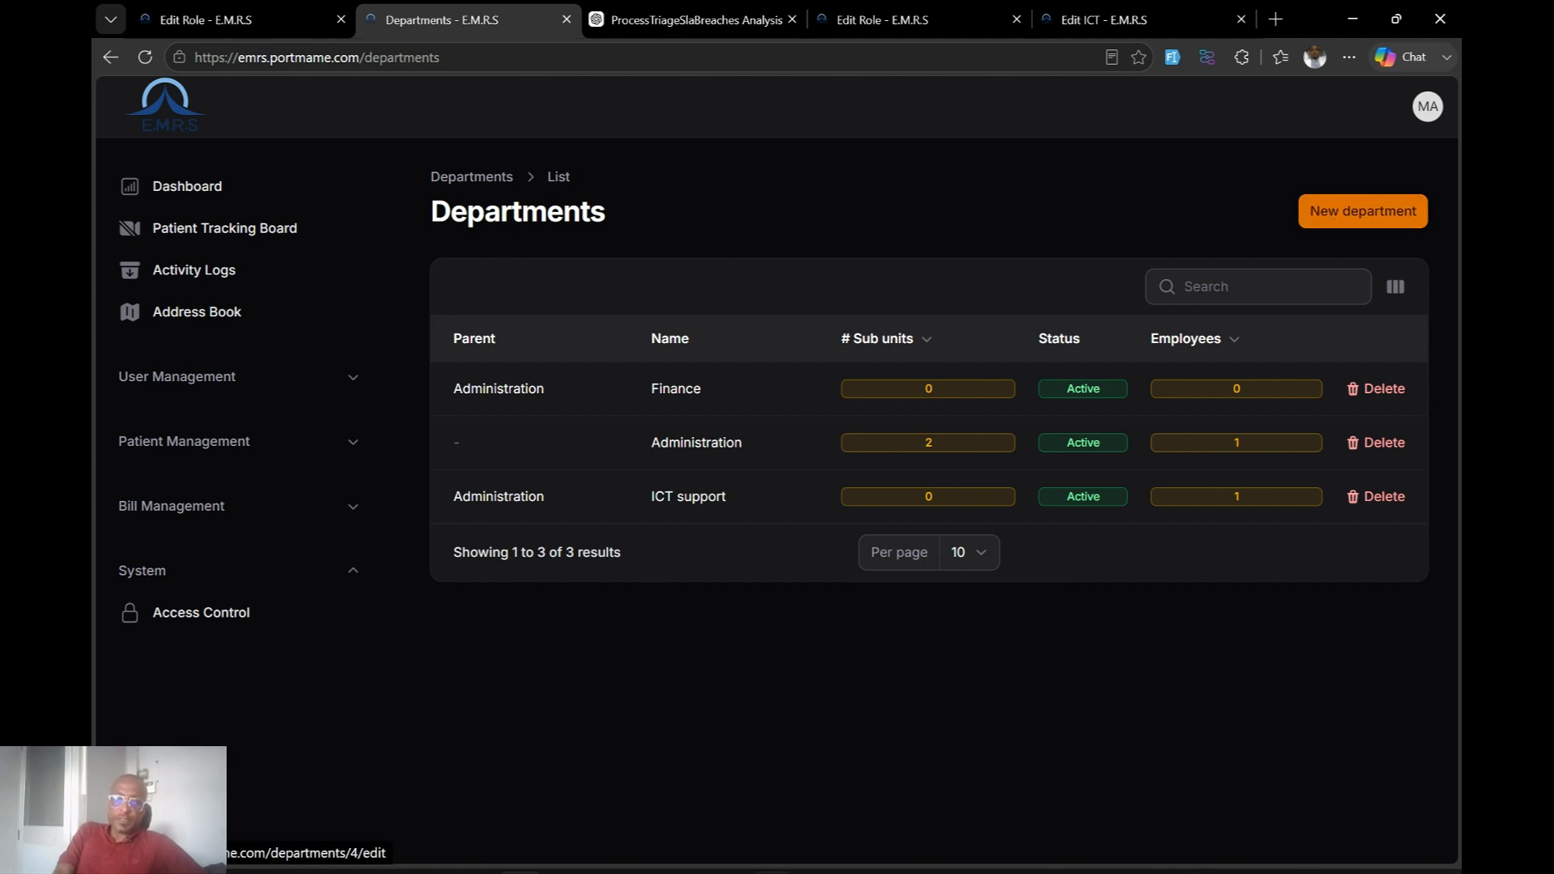
# Scroll the Word Organogram up to the hospital department chart, then return to the EMRS Departments list.
pyautogui.moveTo(898, 870)
pyautogui.click(895, 794)
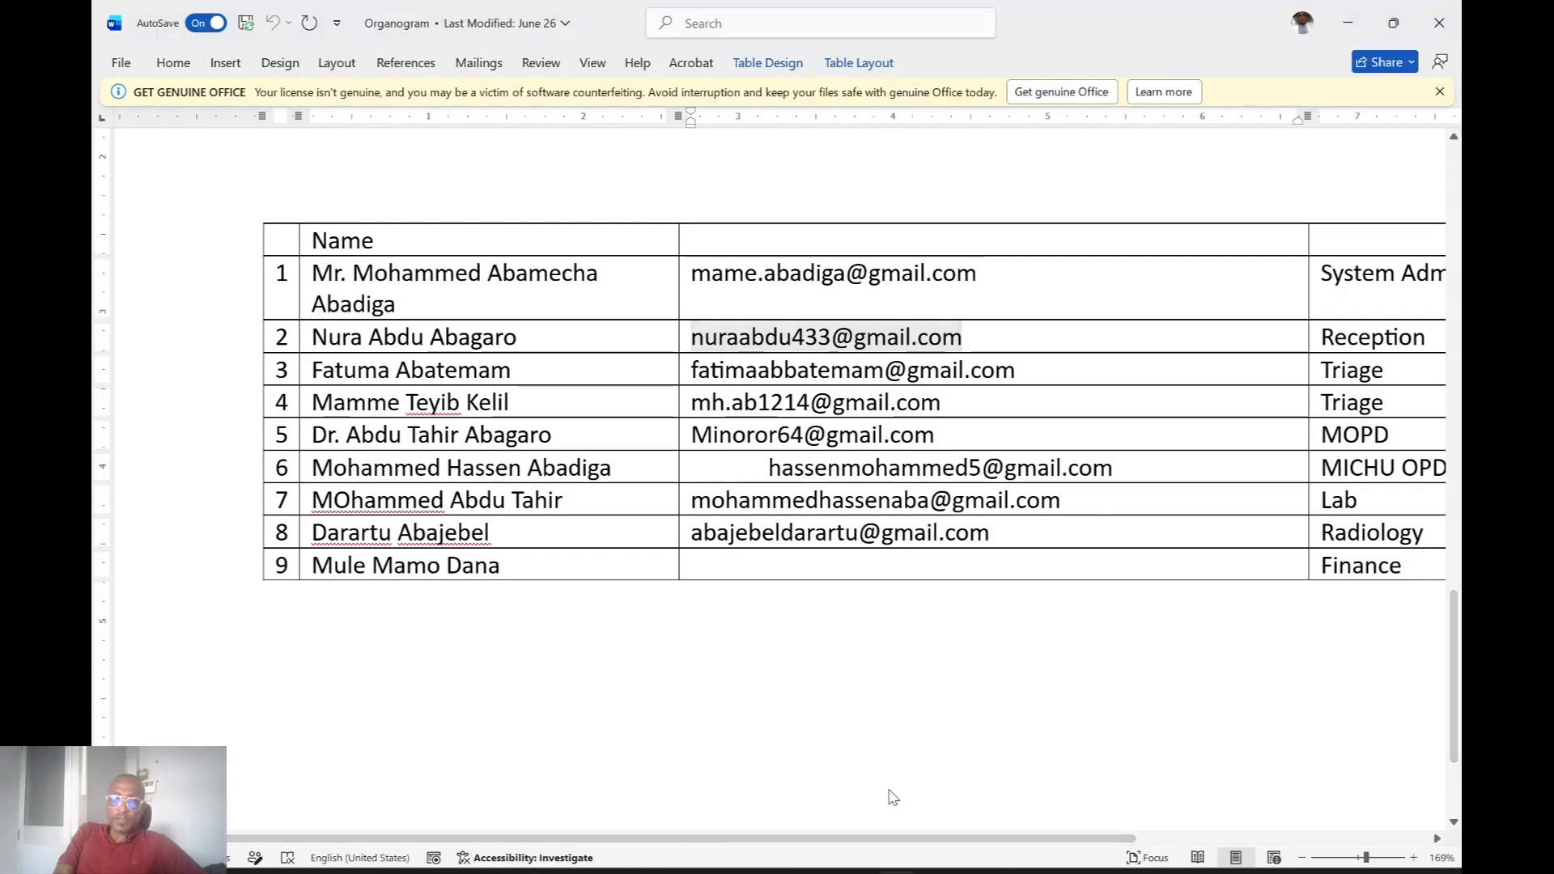
pyautogui.scroll(15, 1457, 210)
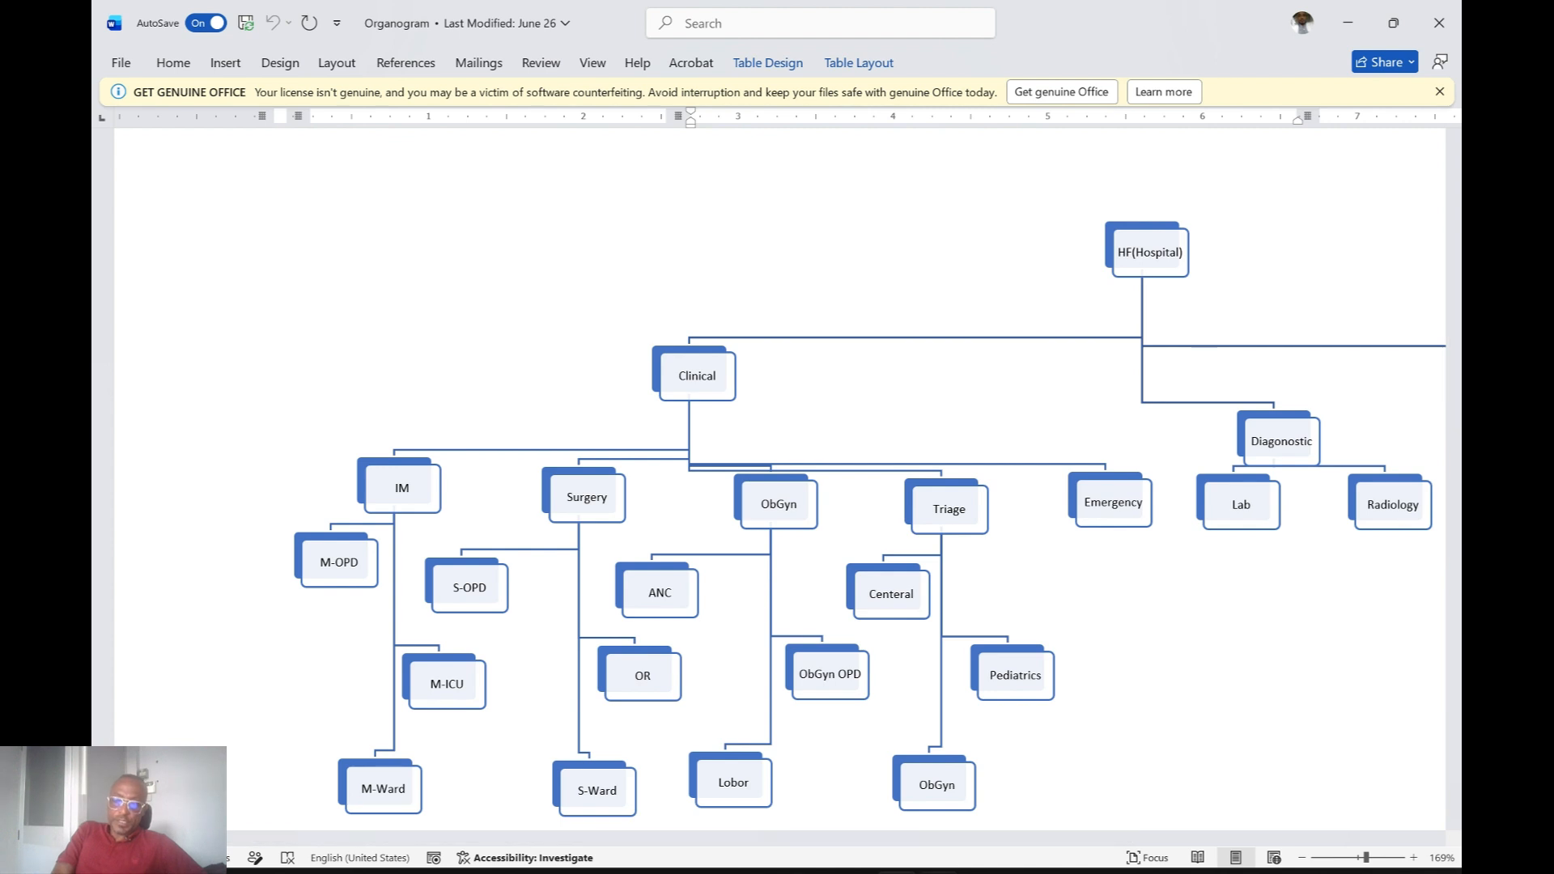
pyautogui.moveTo(939, 872)
pyautogui.moveTo(518, 871)
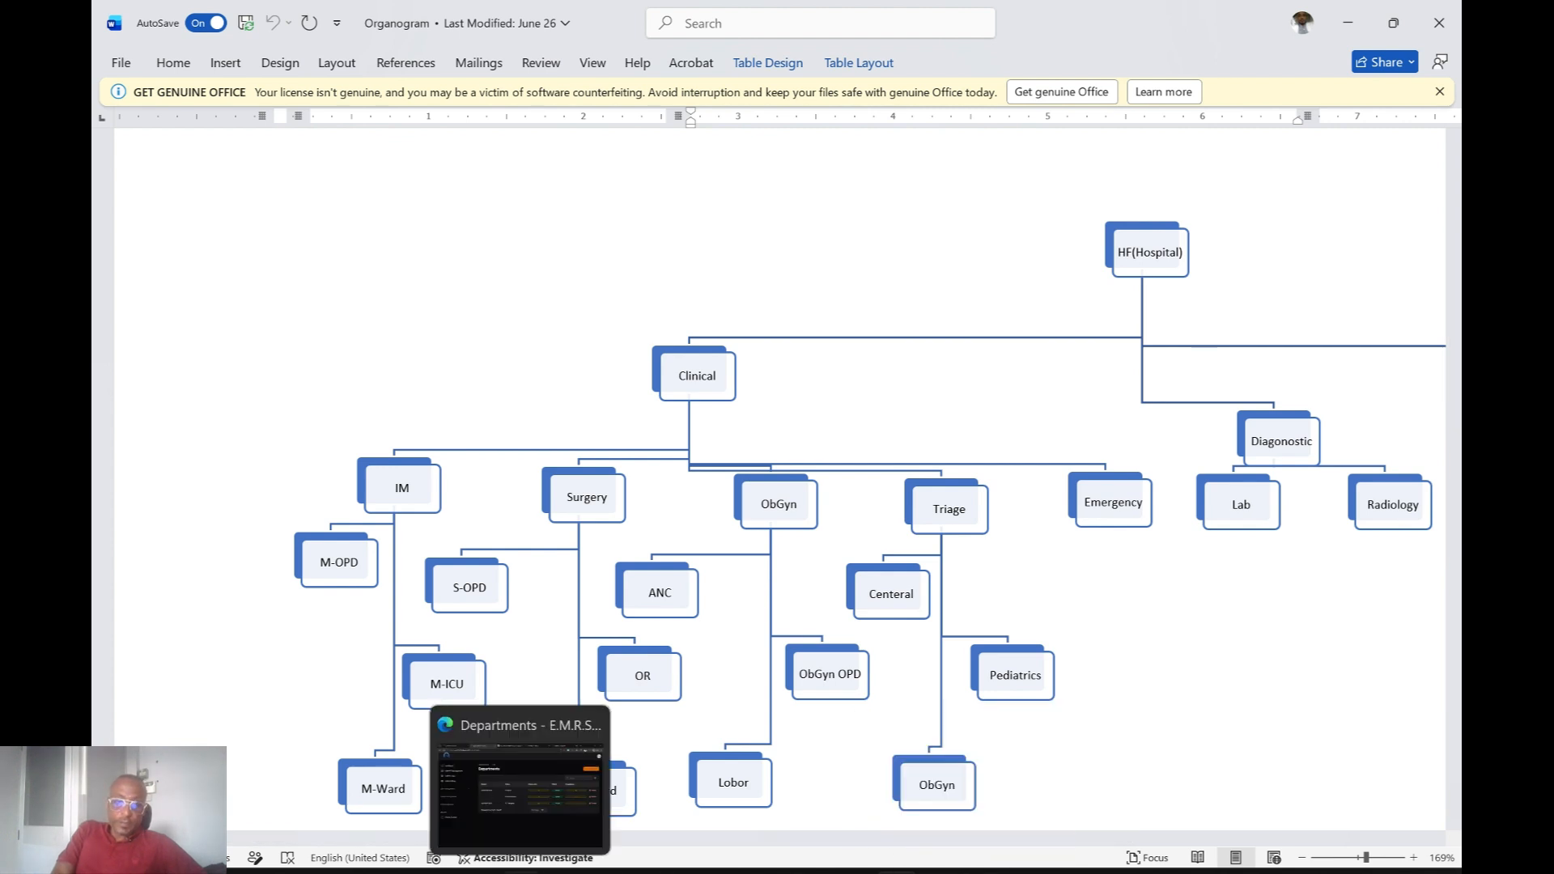
pyautogui.click(525, 816)
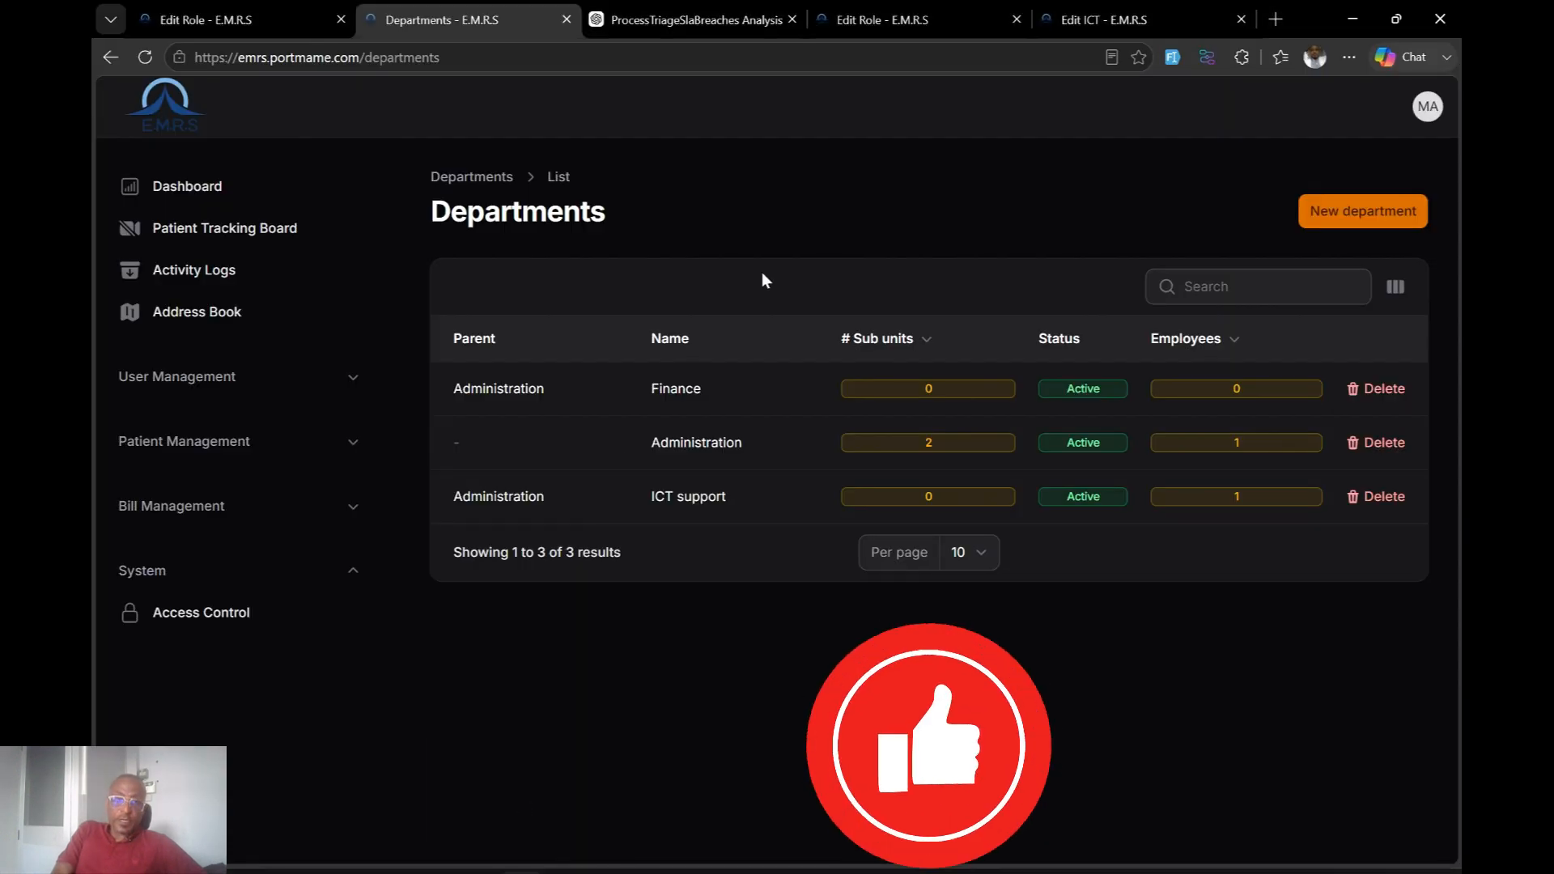
# Create a top-level 'Clinical' department with category Admin and no parent, then open it for editing.
pyautogui.click(1353, 209)
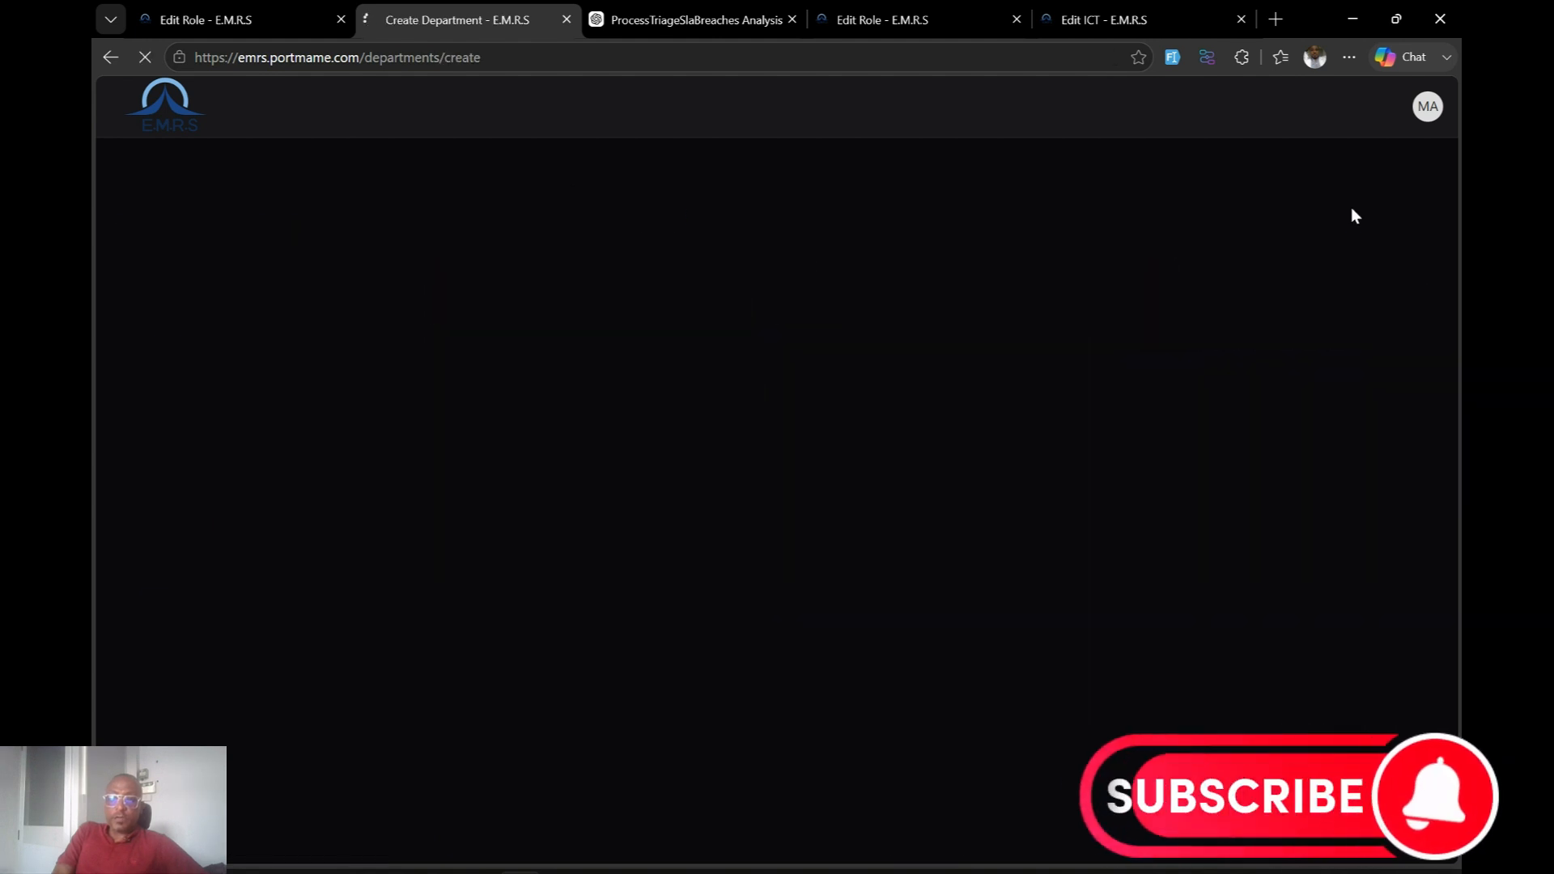
pyautogui.click(732, 303)
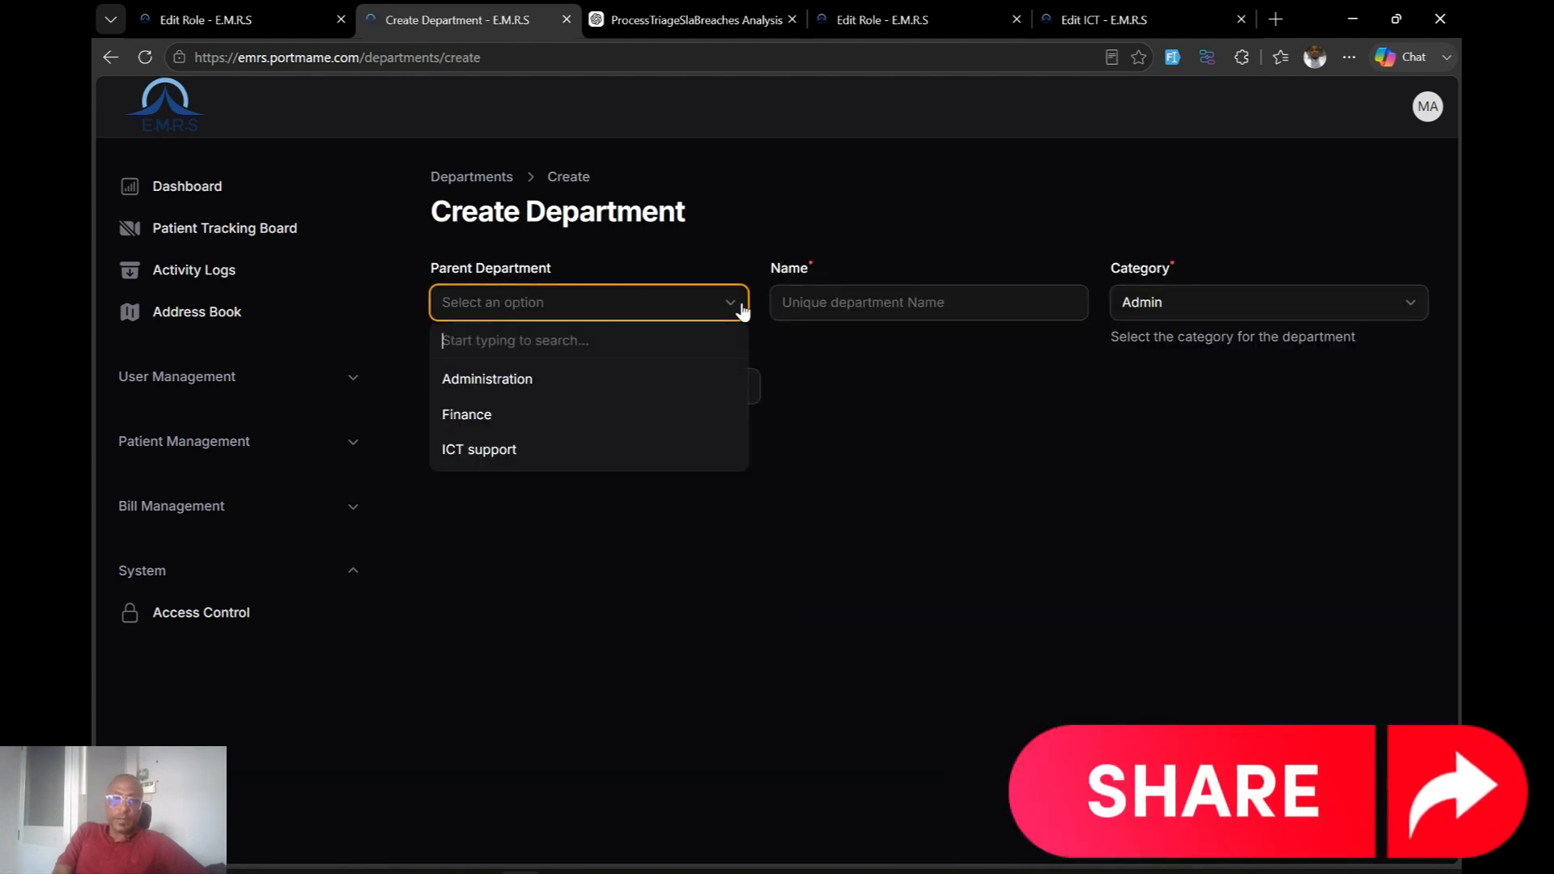
pyautogui.click(931, 304)
pyautogui.write('C')
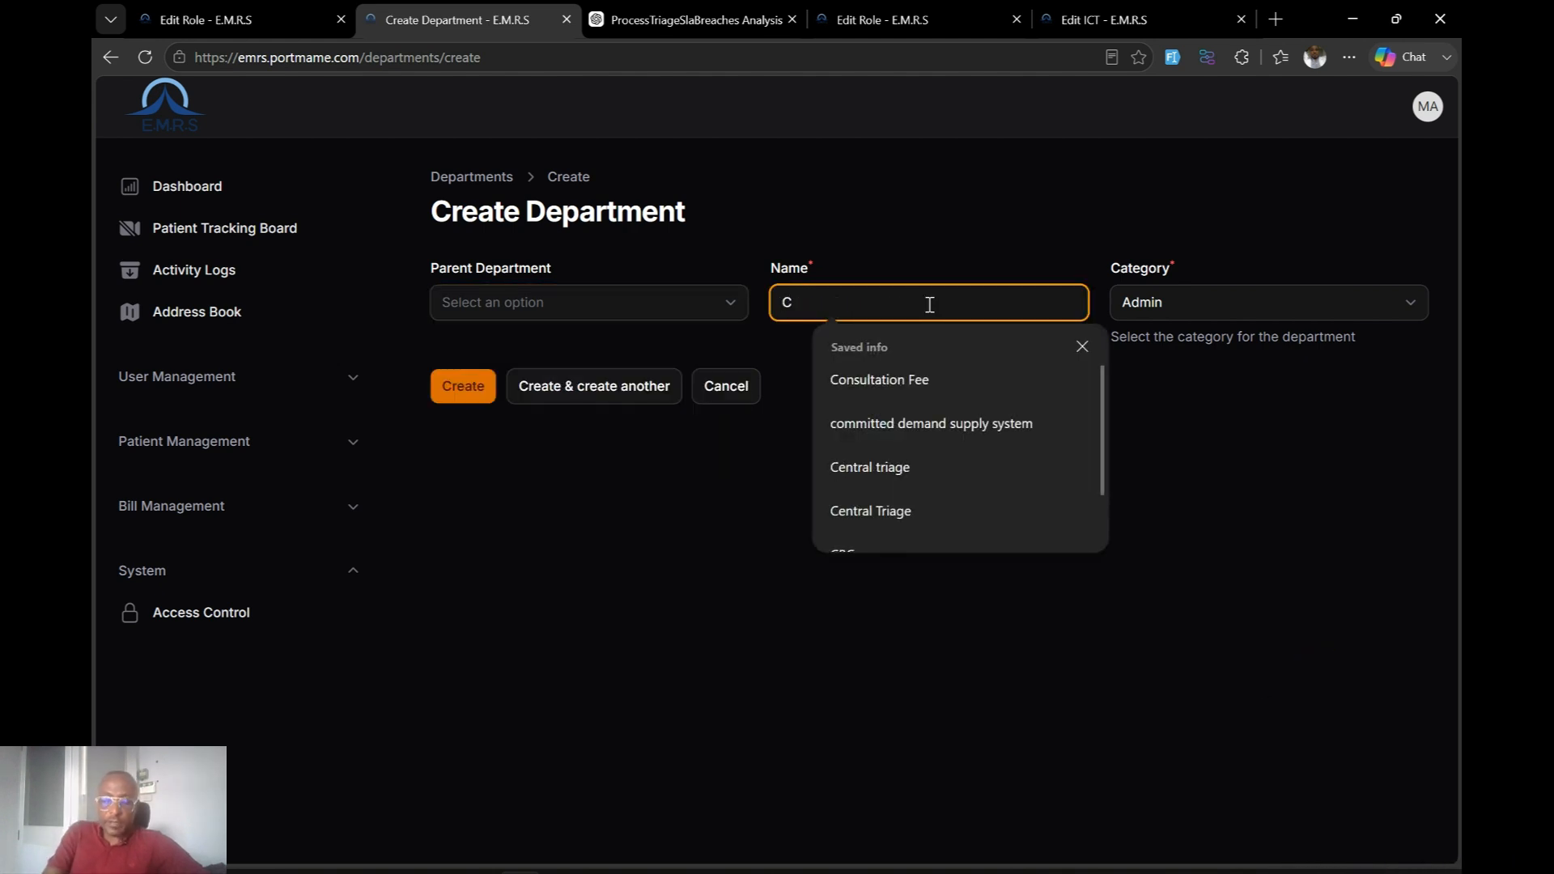
pyautogui.write('linica')
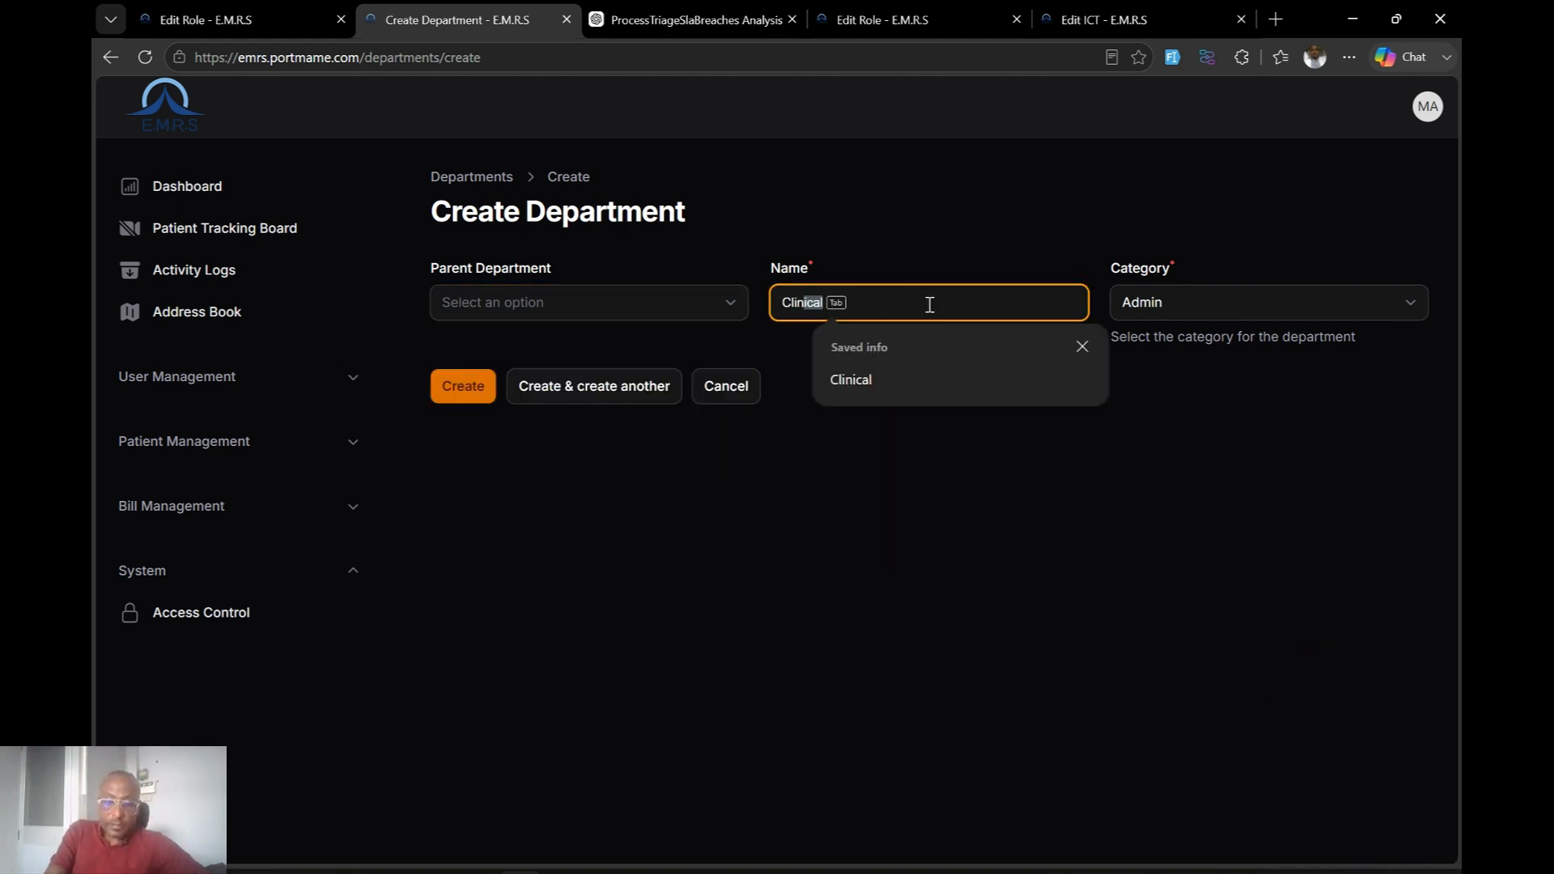
pyautogui.write('l')
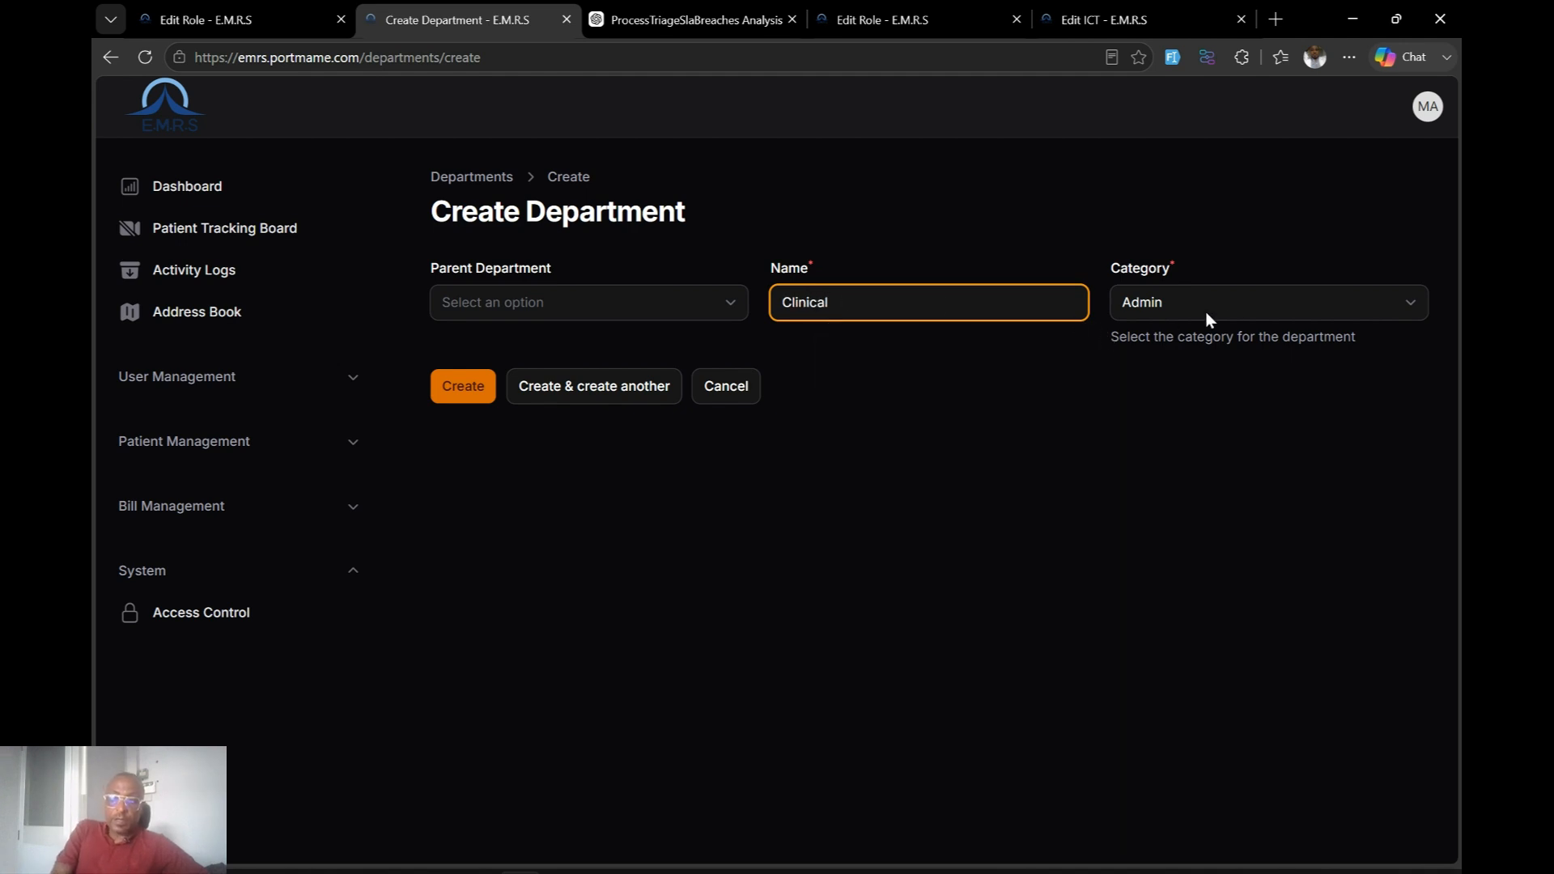
pyautogui.click(1226, 310)
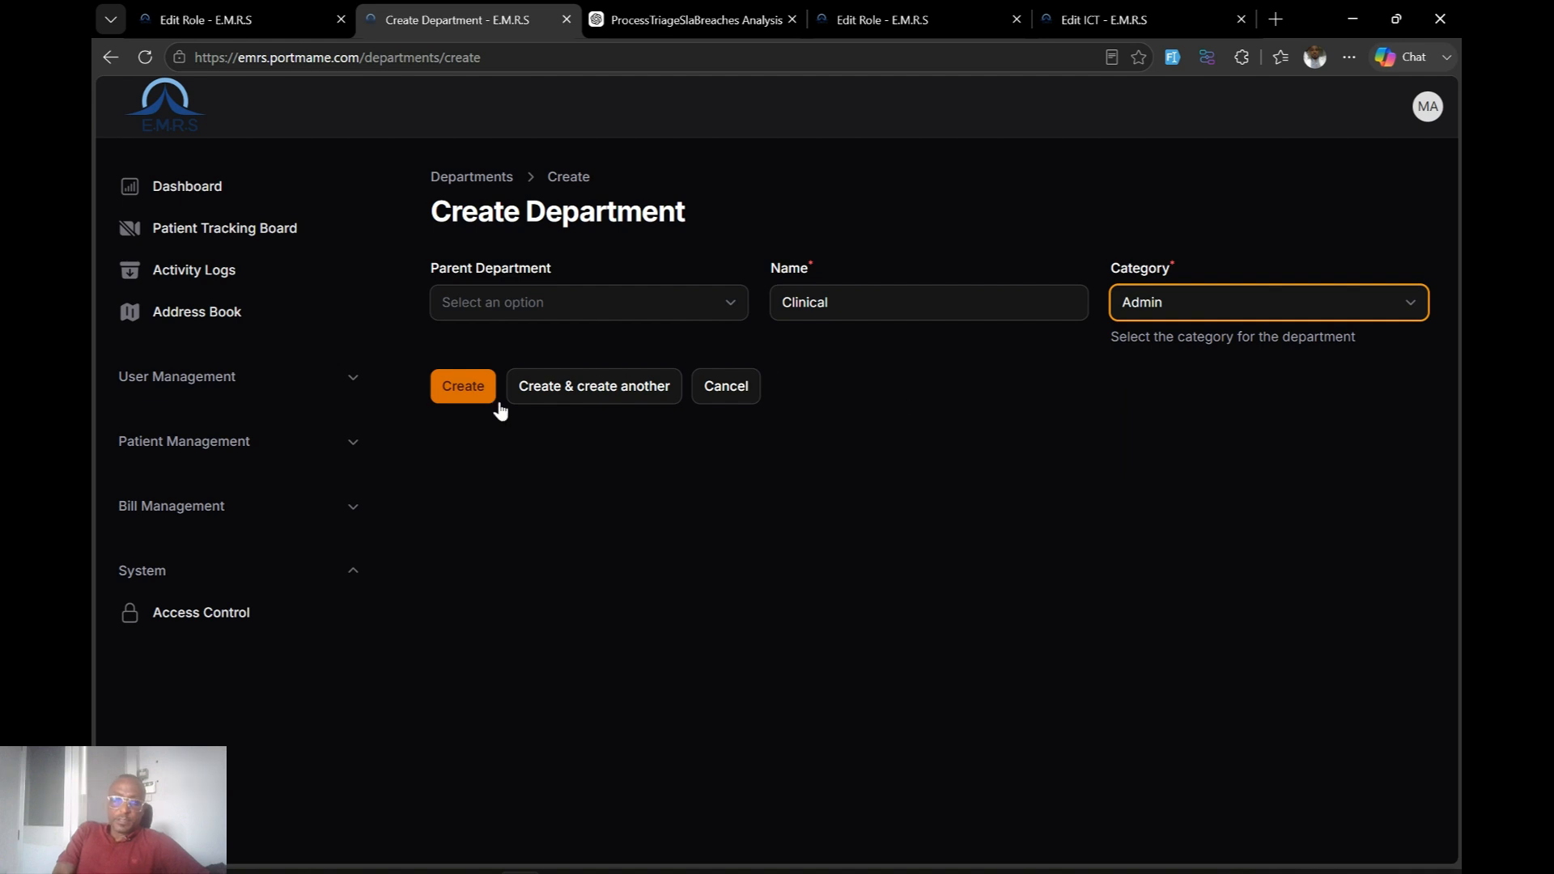
pyautogui.click(462, 389)
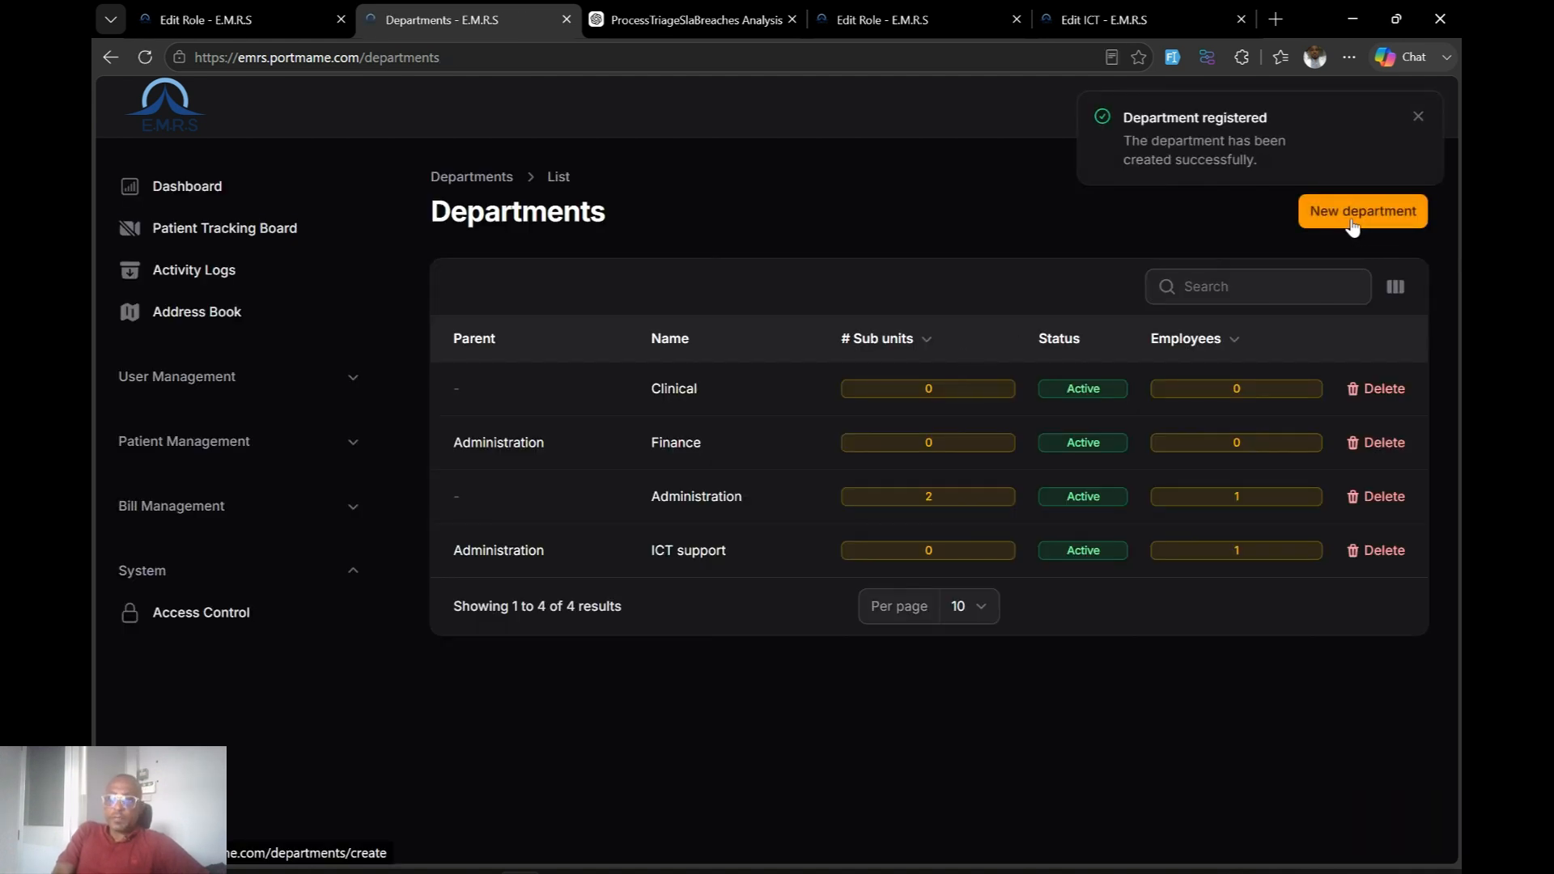
pyautogui.click(798, 390)
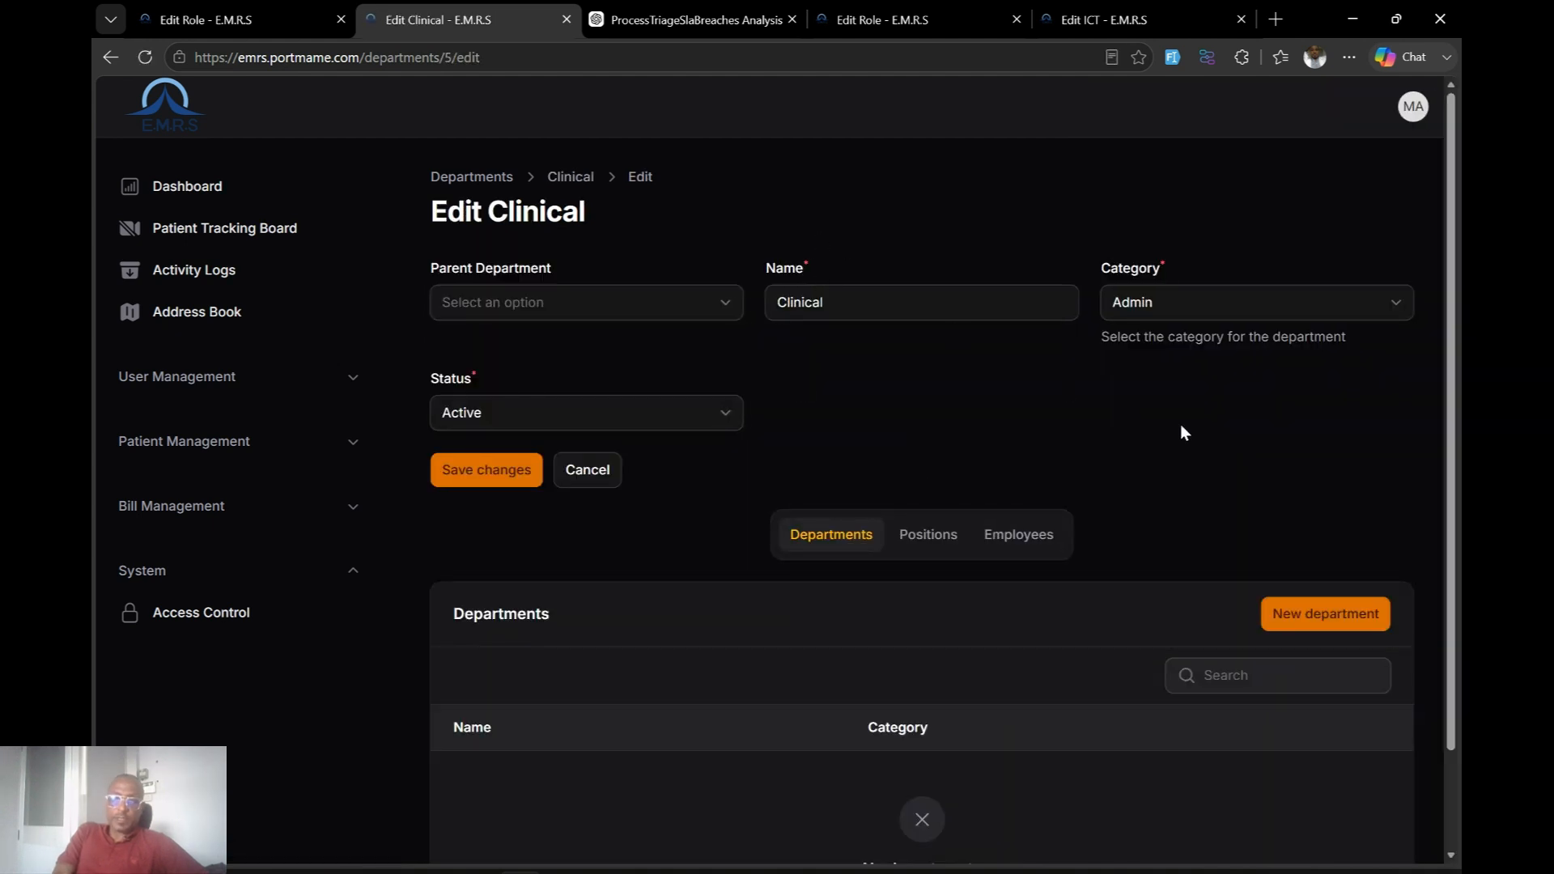
# Add a 'Triage' sub-department under Clinical with category Admin.
pyautogui.click(1283, 619)
pyautogui.click(611, 328)
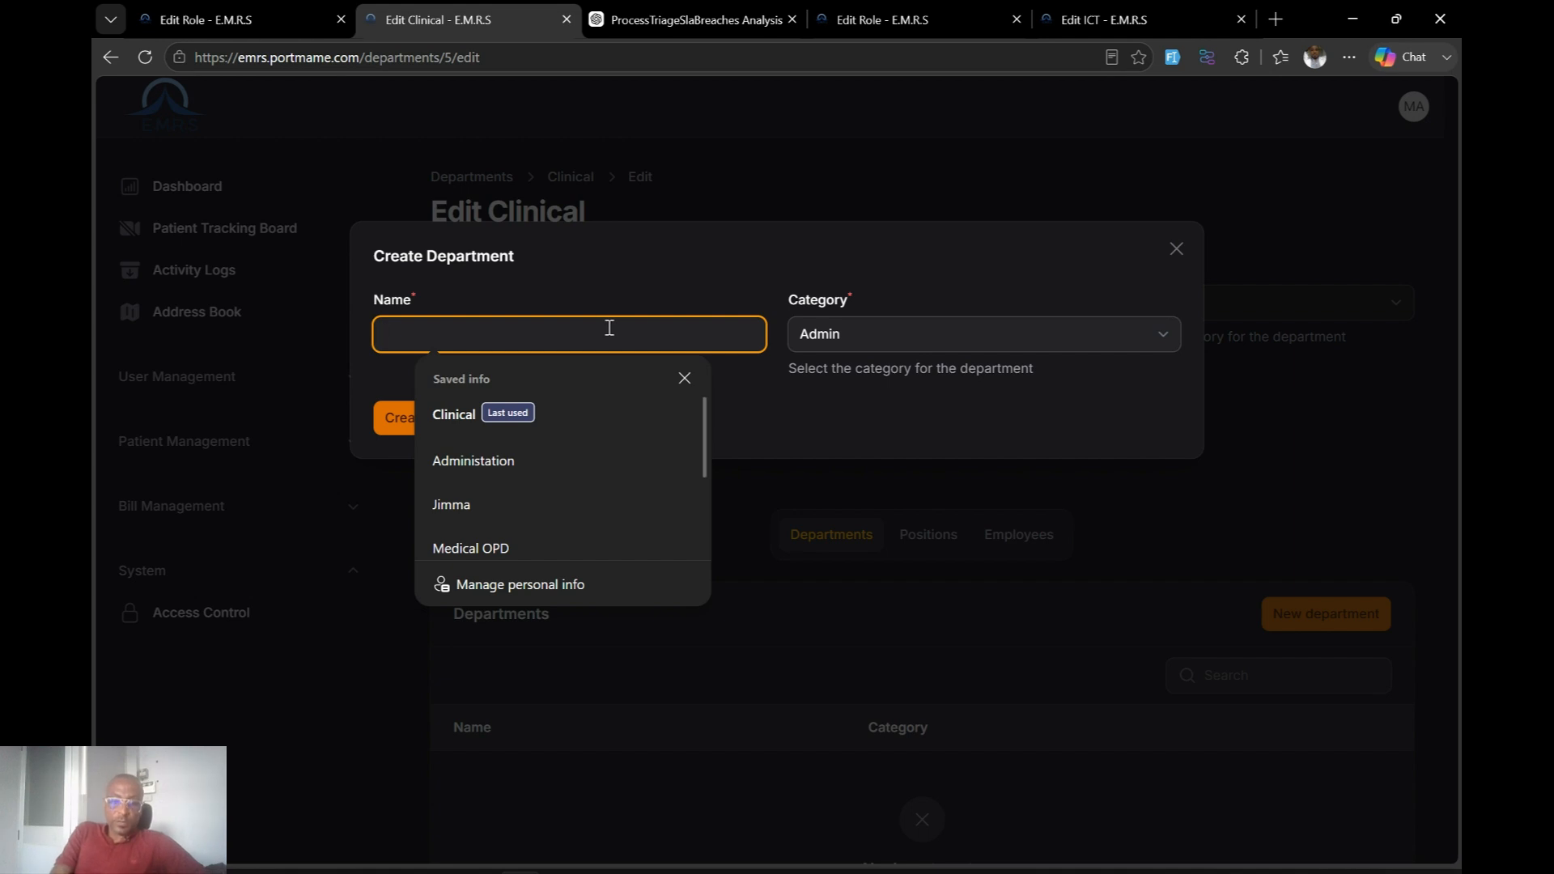
pyautogui.write('Tr')
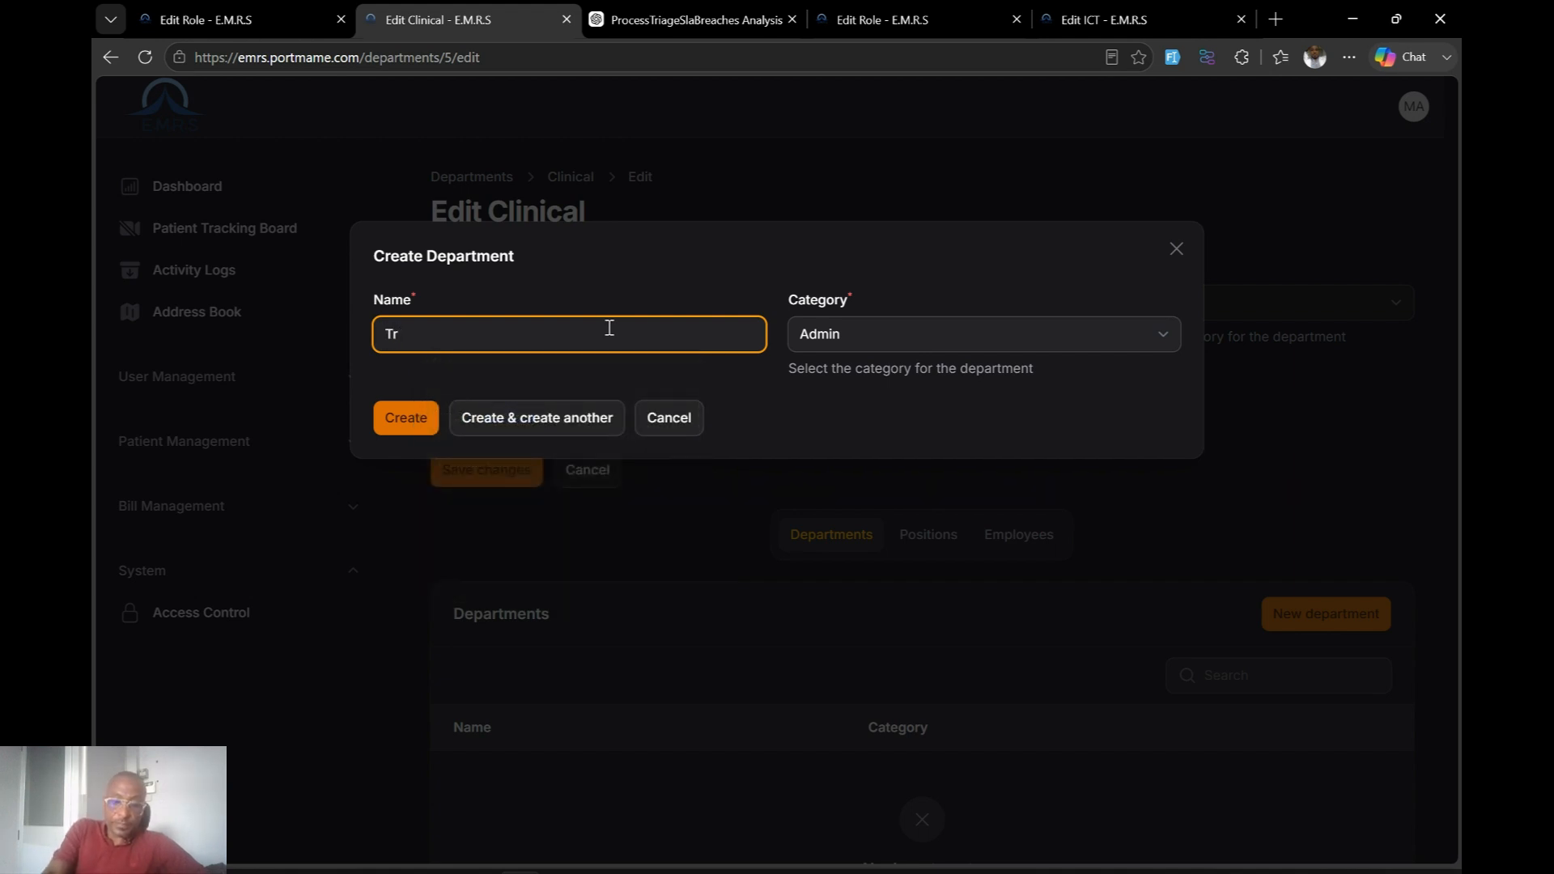
pyautogui.write('iage')
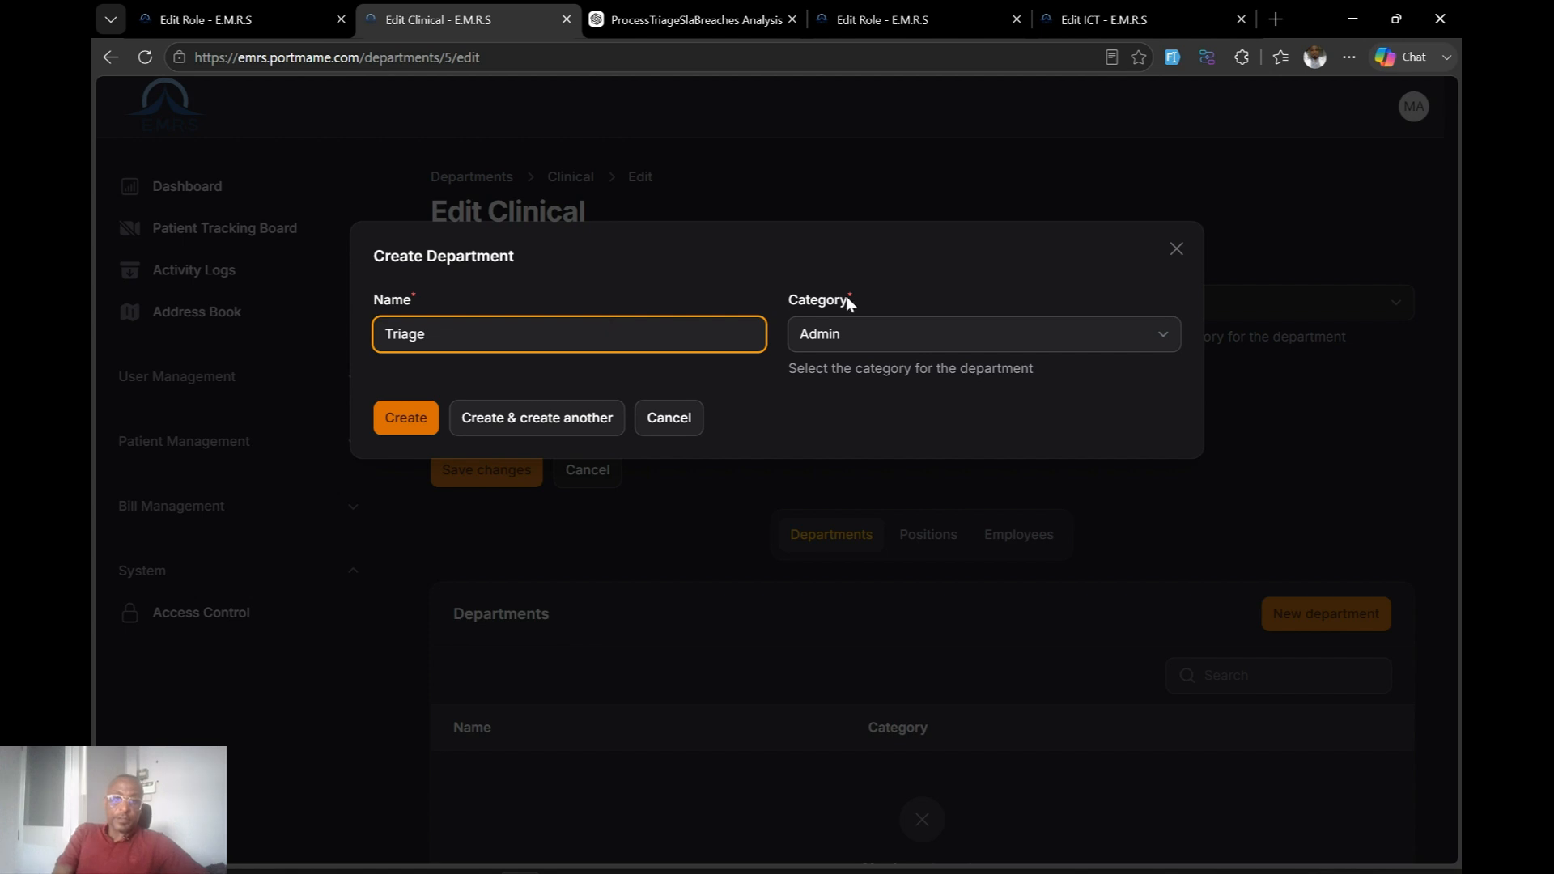
pyautogui.click(936, 343)
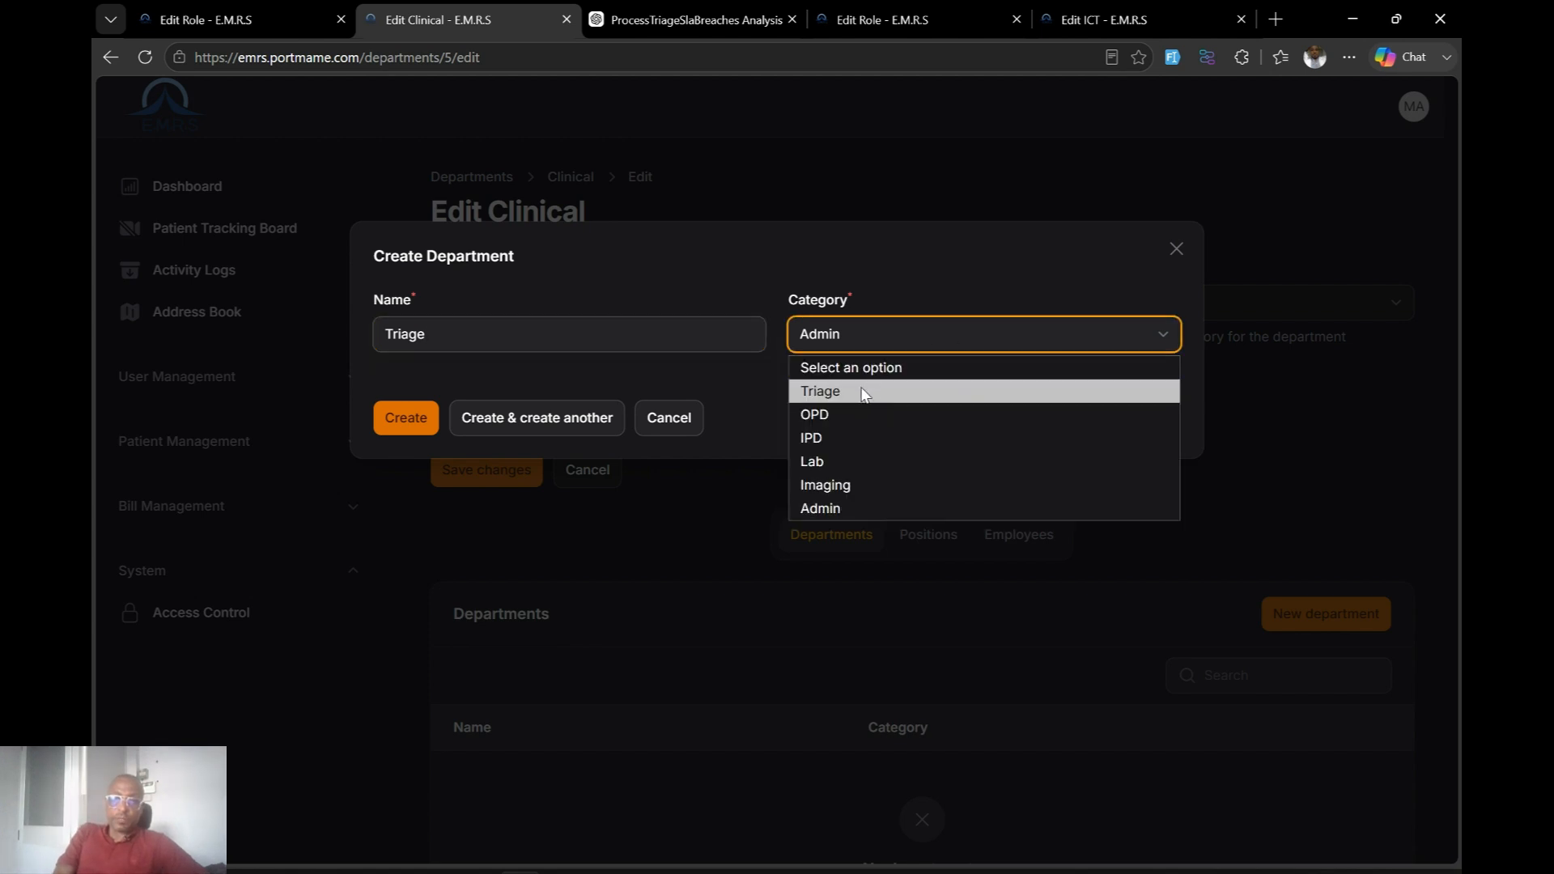
pyautogui.click(839, 510)
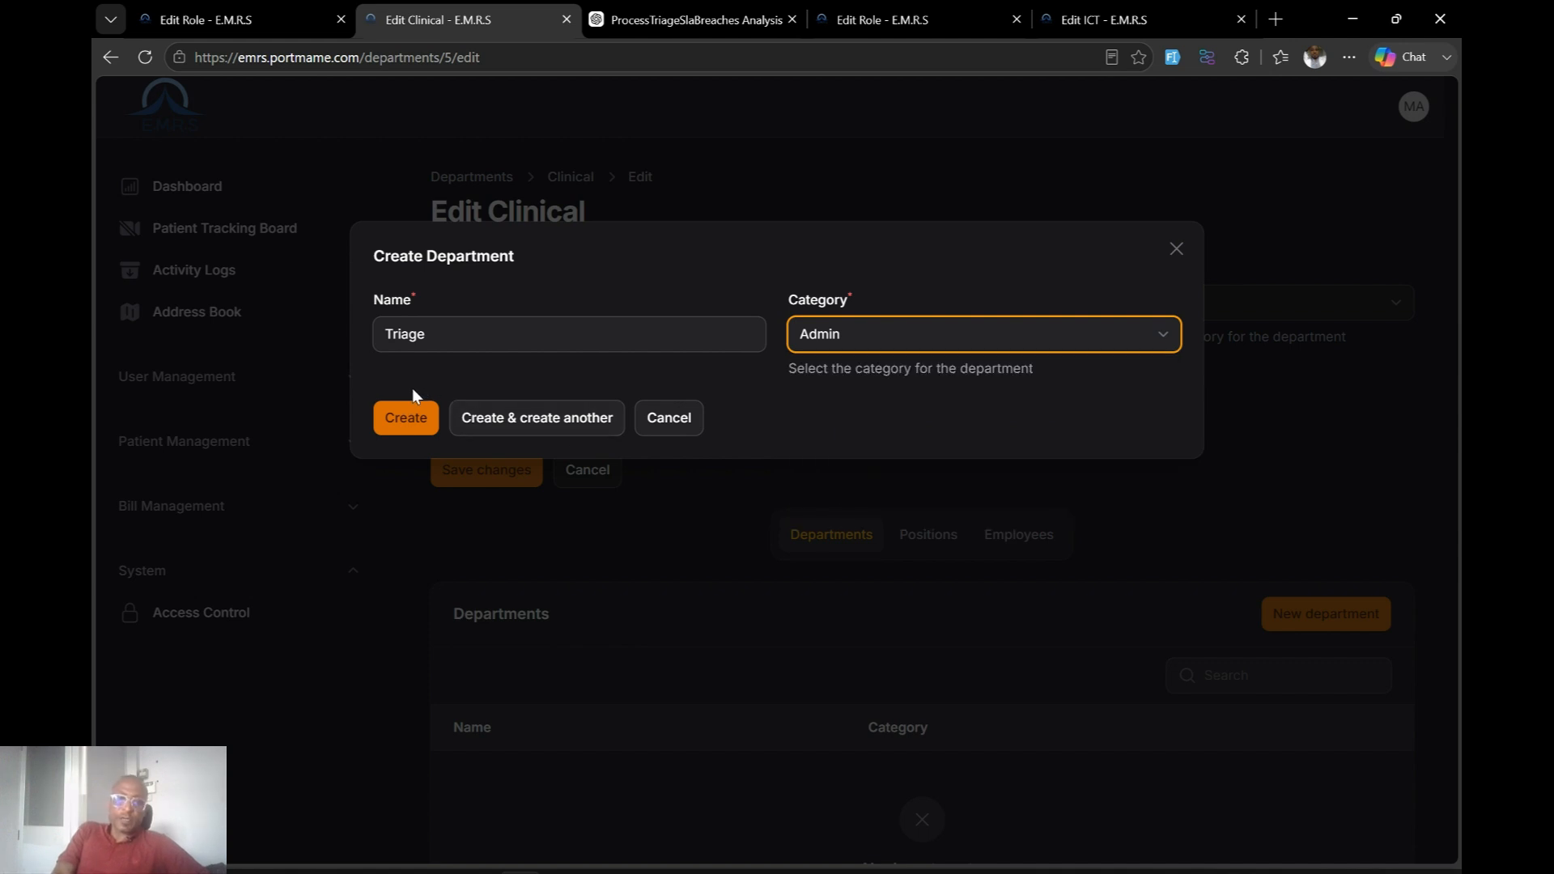
pyautogui.click(406, 421)
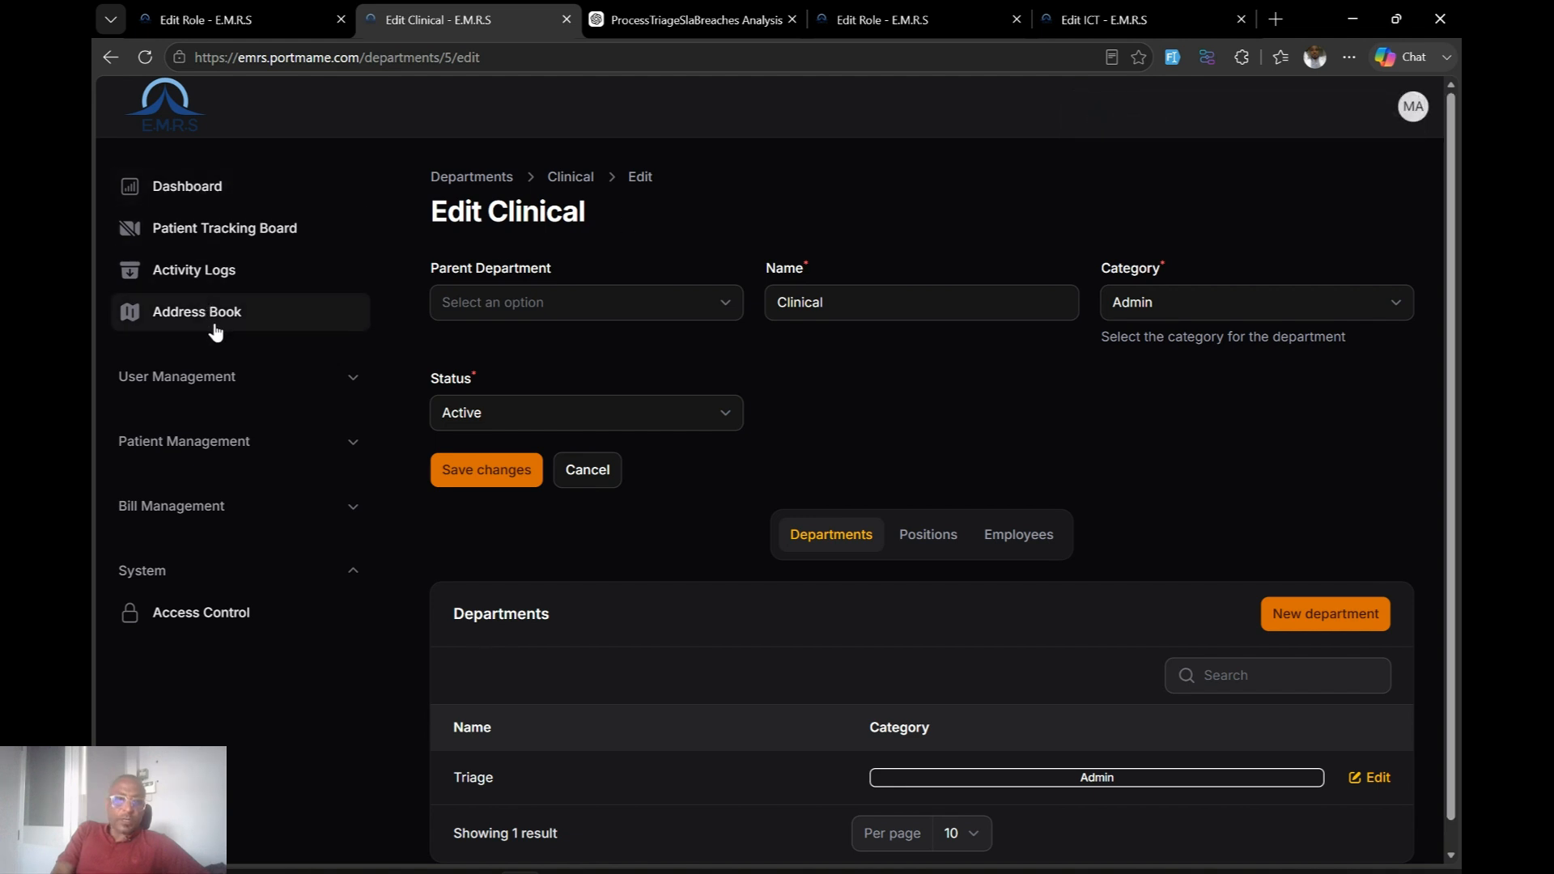
# Return to the Departments list and open Triage for editing.
pyautogui.click(338, 391)
pyautogui.click(213, 426)
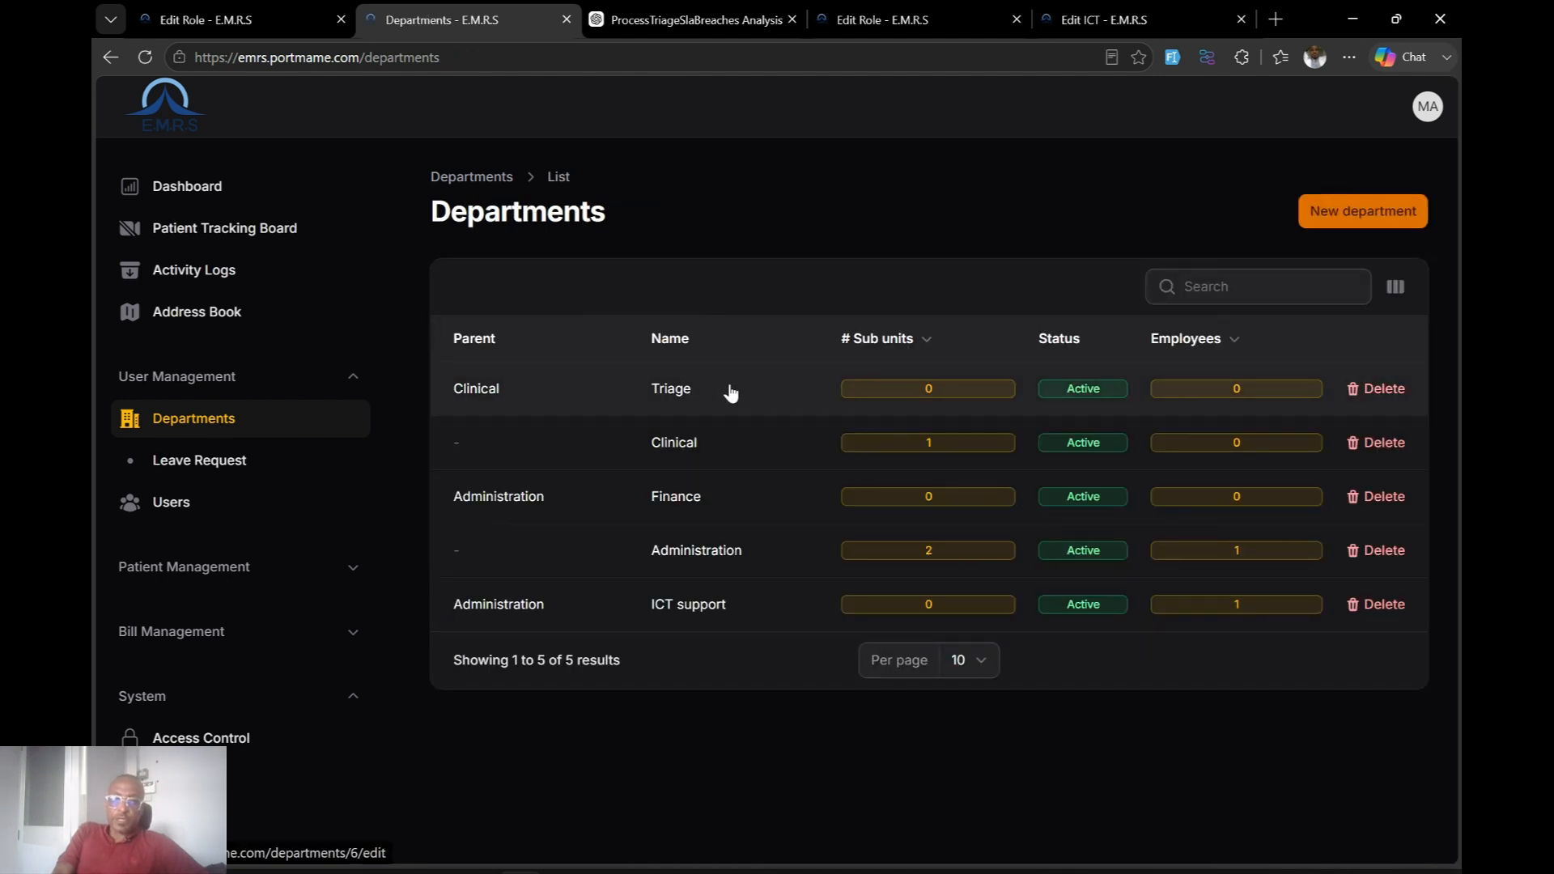
pyautogui.click(731, 392)
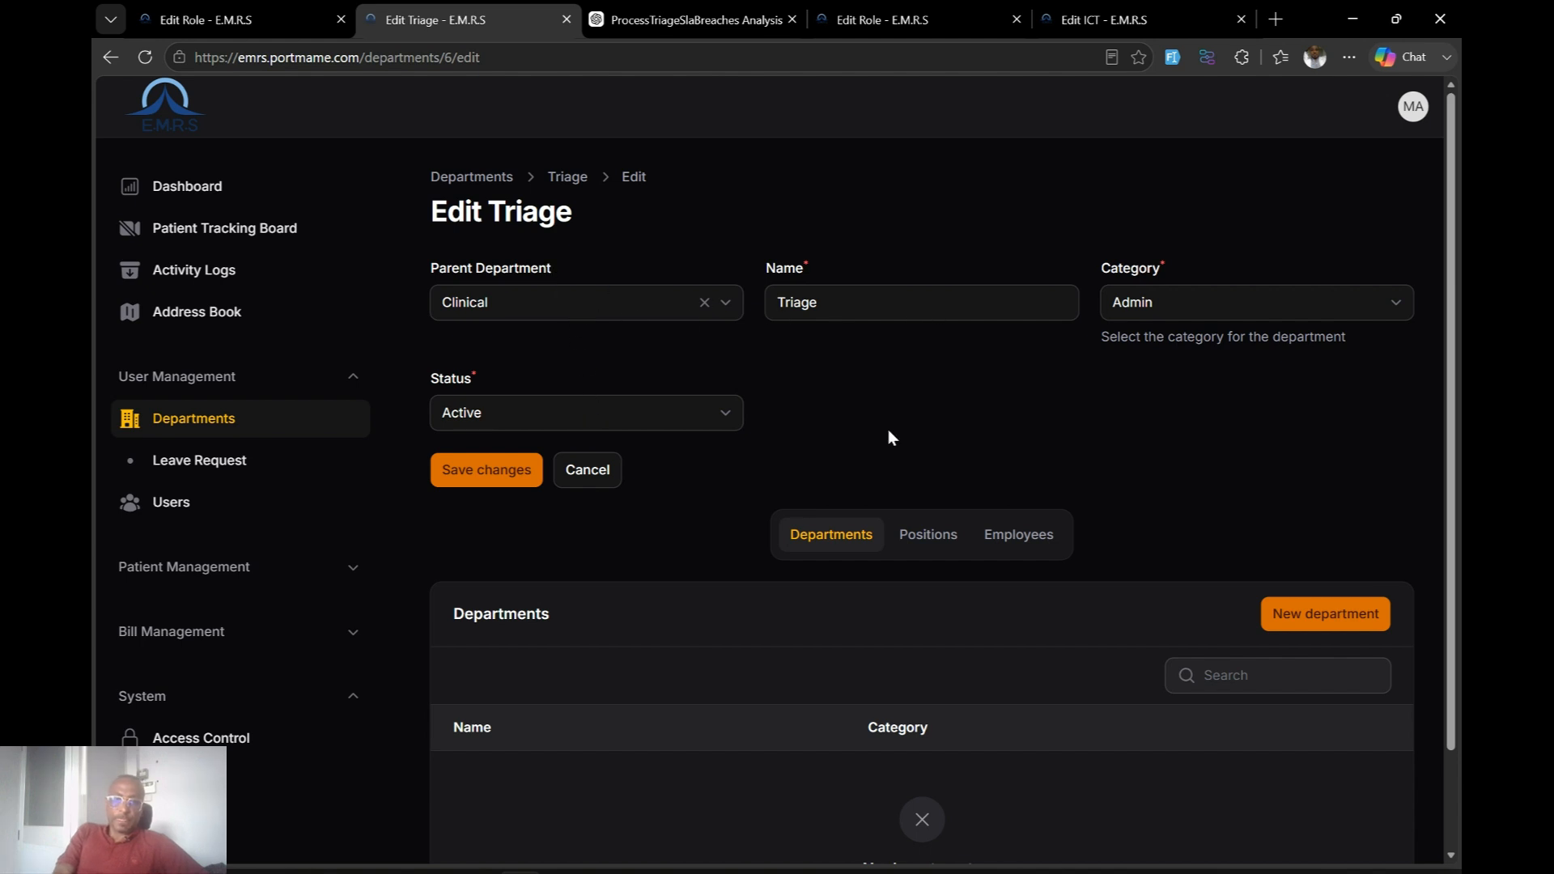
# Add 'Central Triage' under Triage with category Triage, keeping the form open for another.
pyautogui.click(1337, 613)
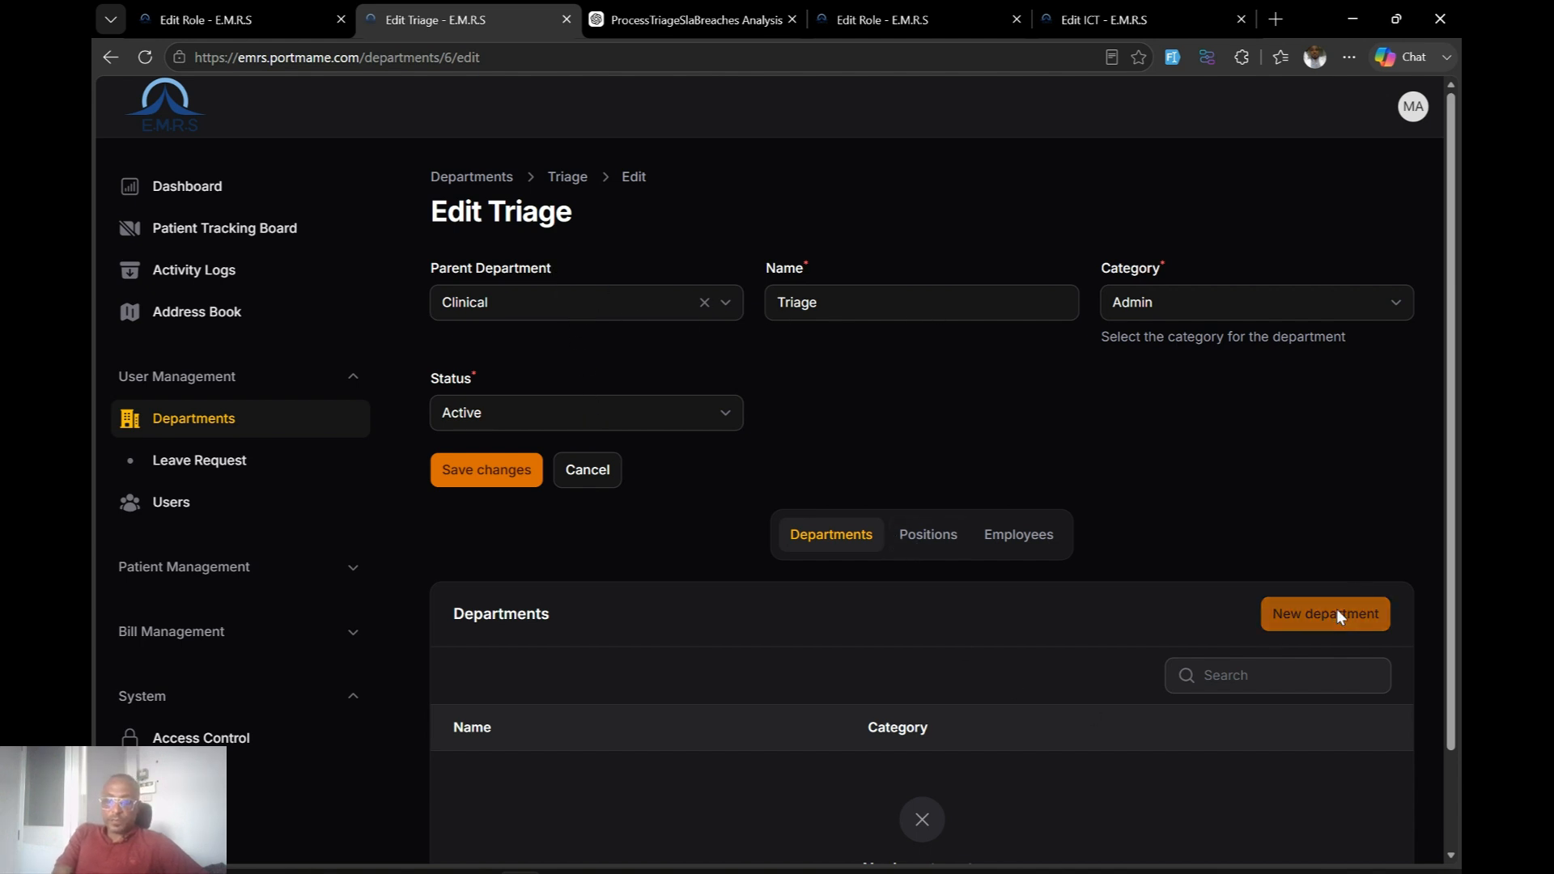
pyautogui.click(680, 346)
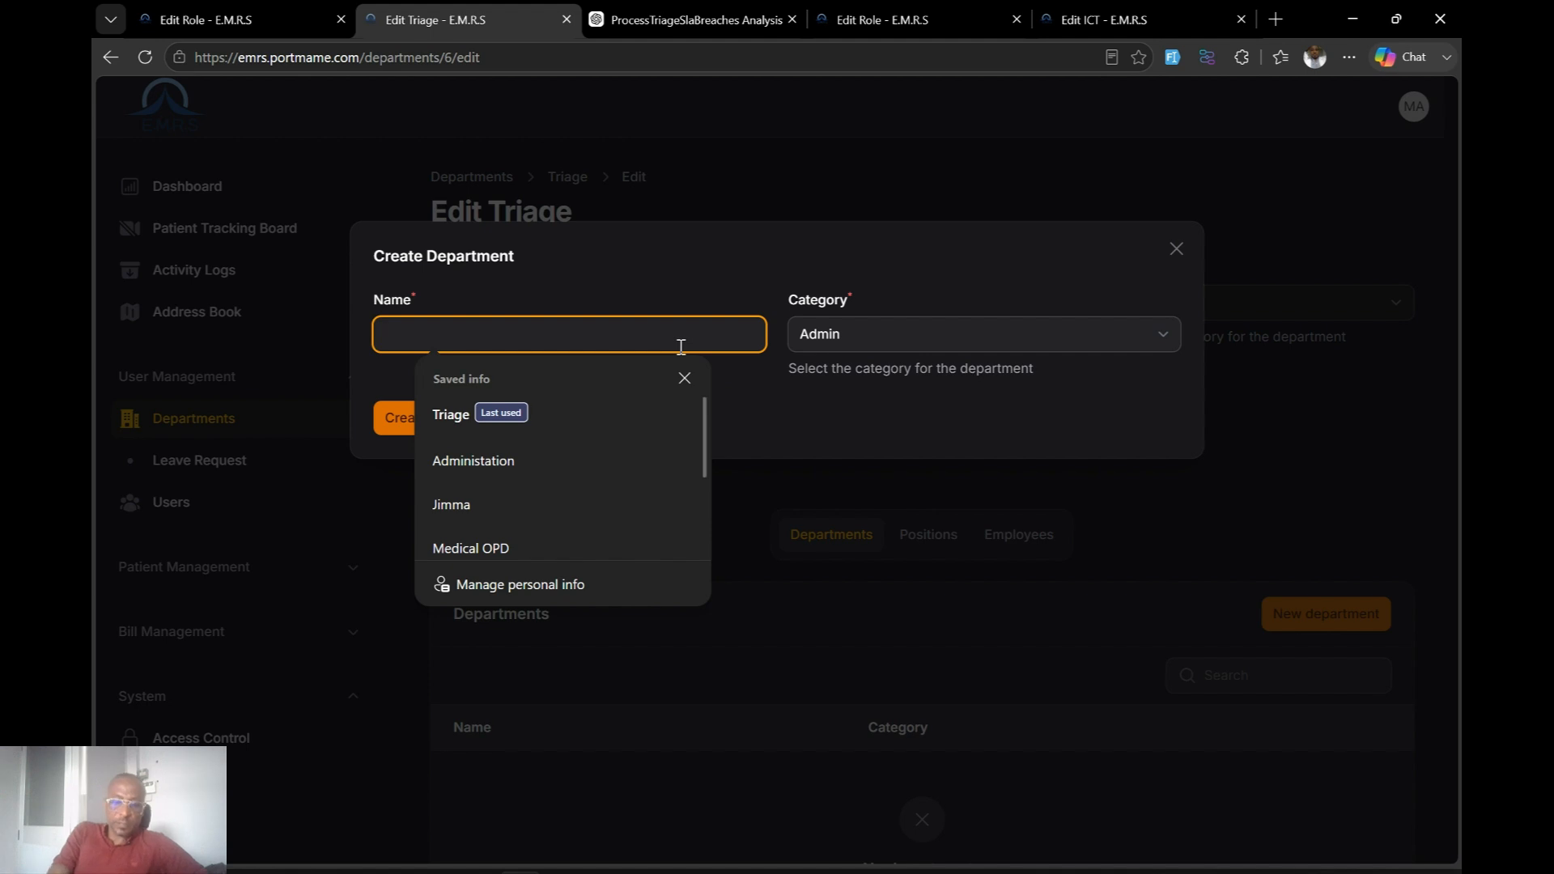
pyautogui.write('Central Triage')
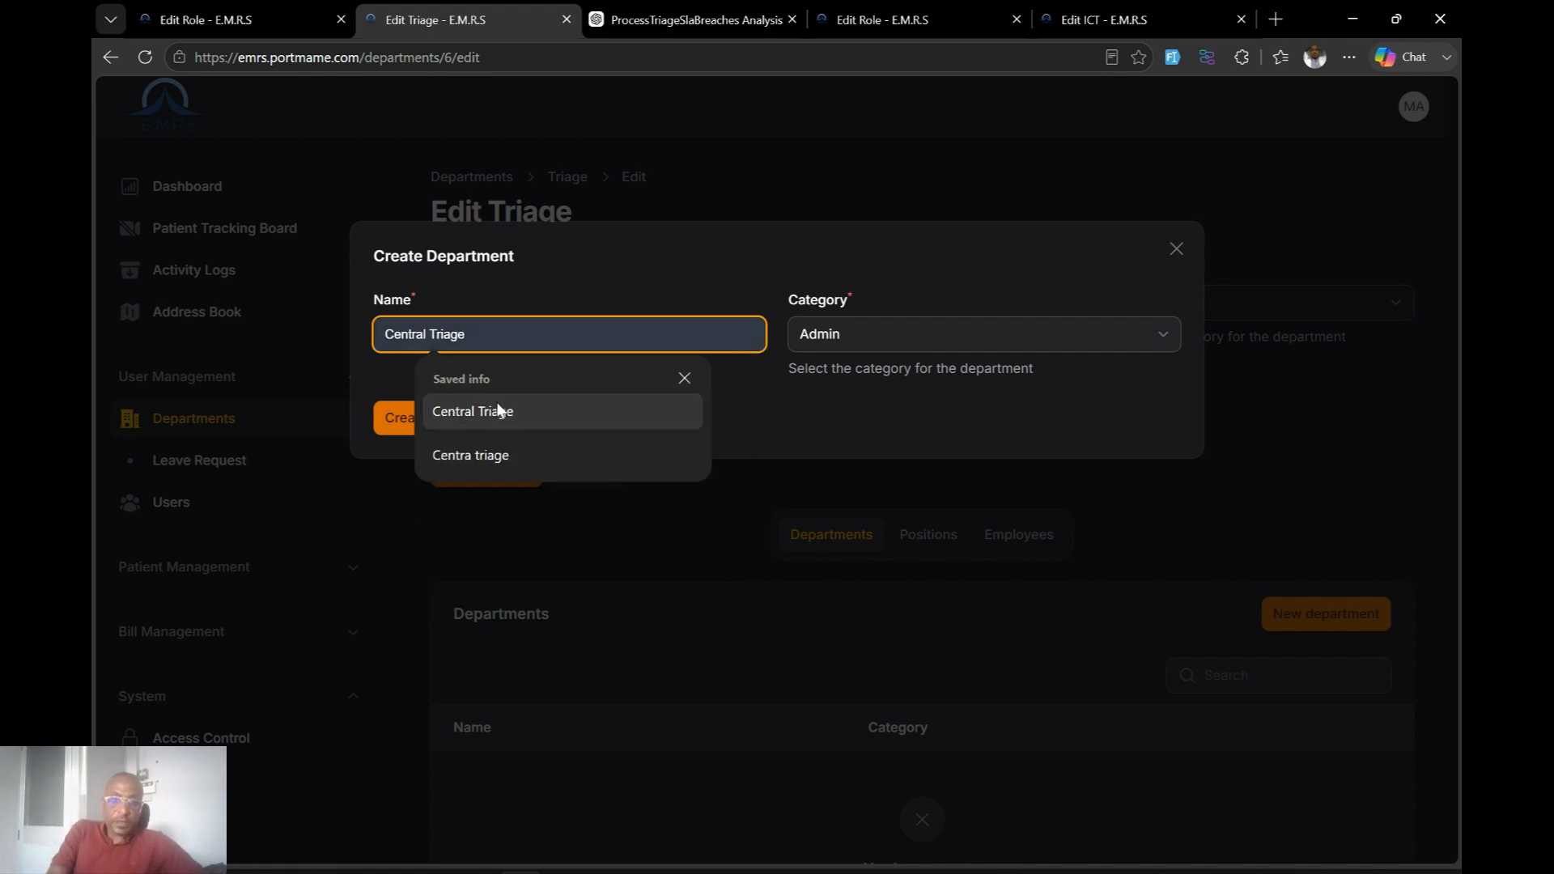
pyautogui.click(497, 411)
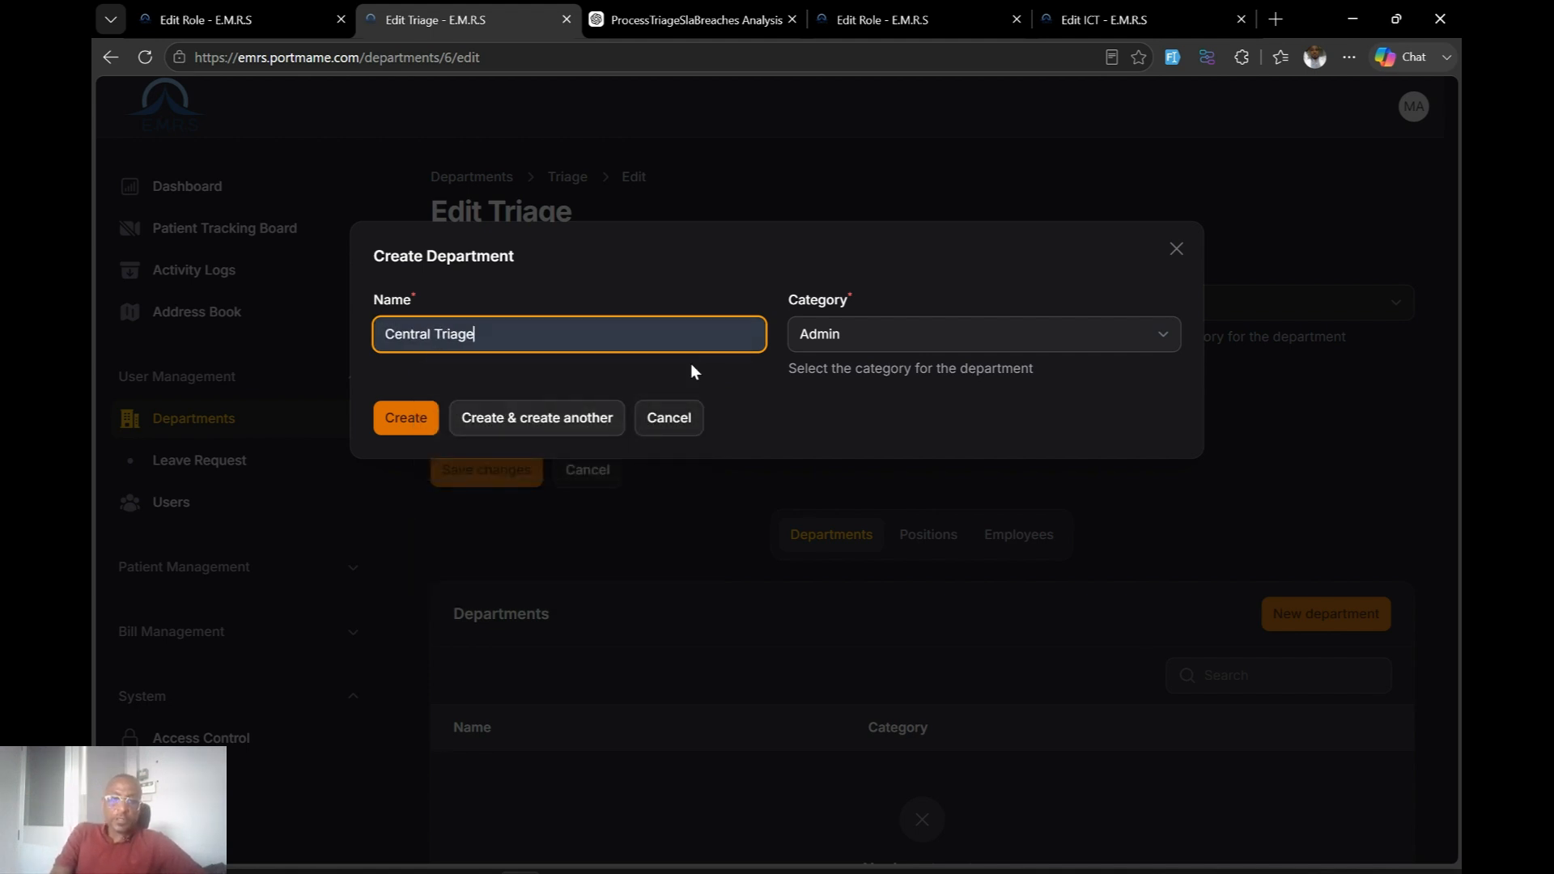
pyautogui.click(935, 332)
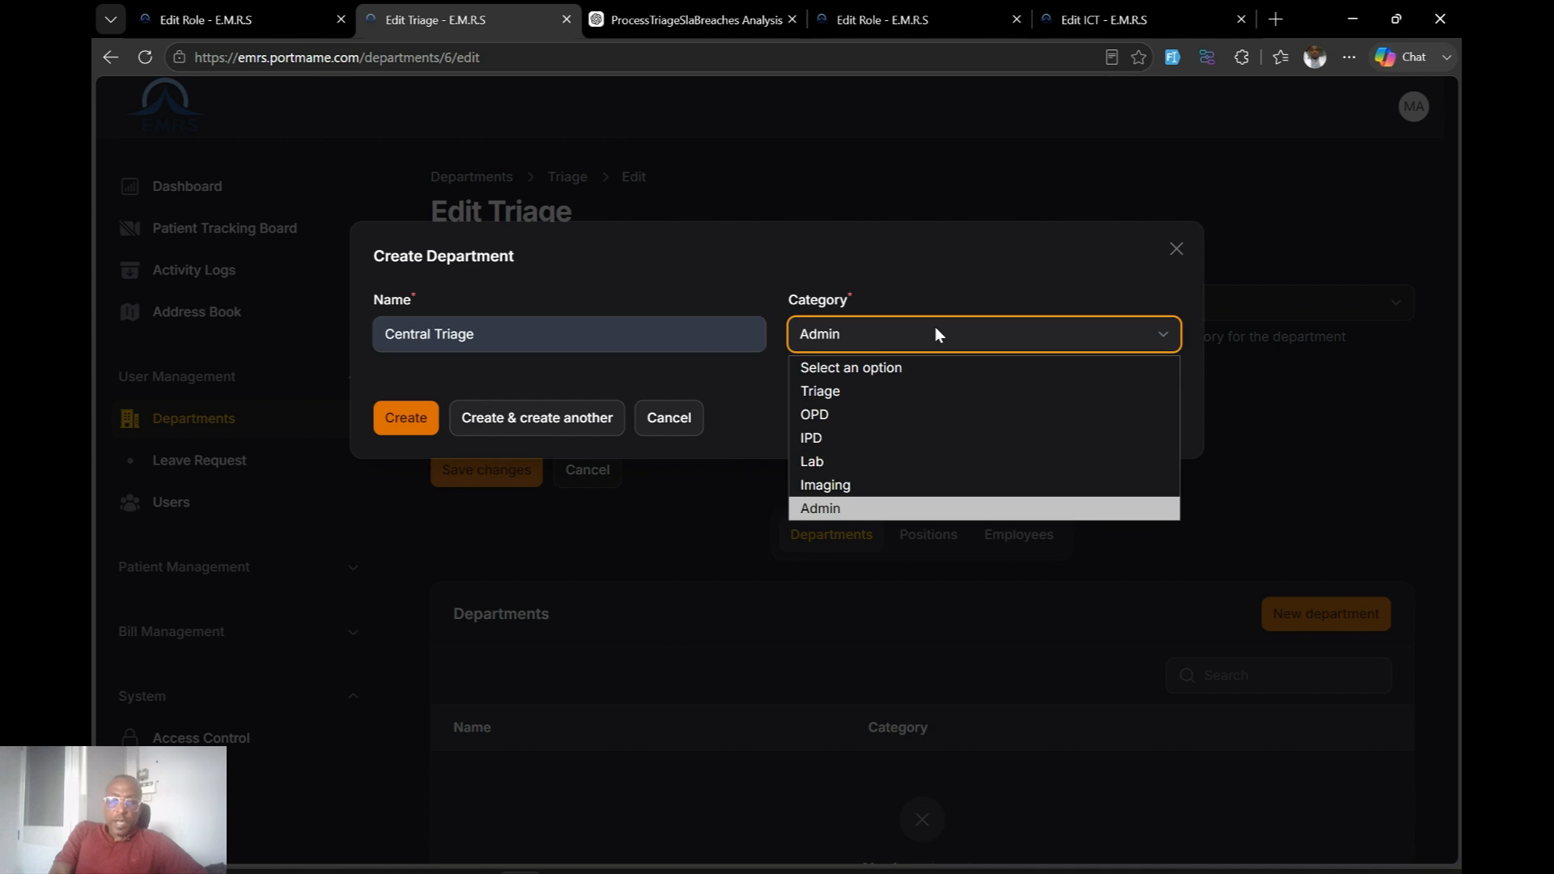
pyautogui.click(845, 391)
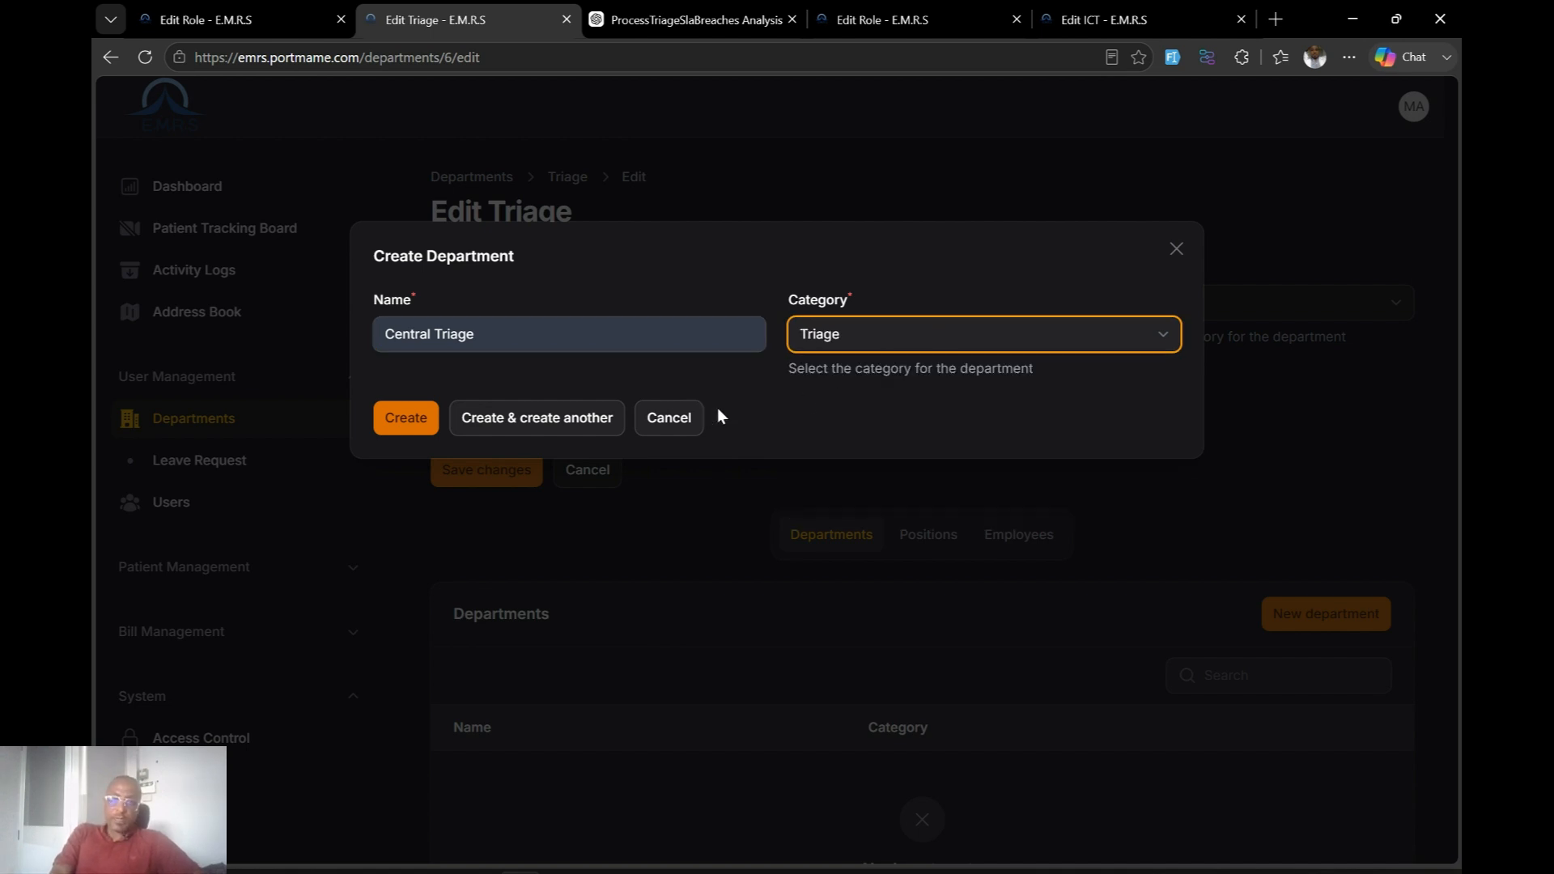
pyautogui.click(517, 428)
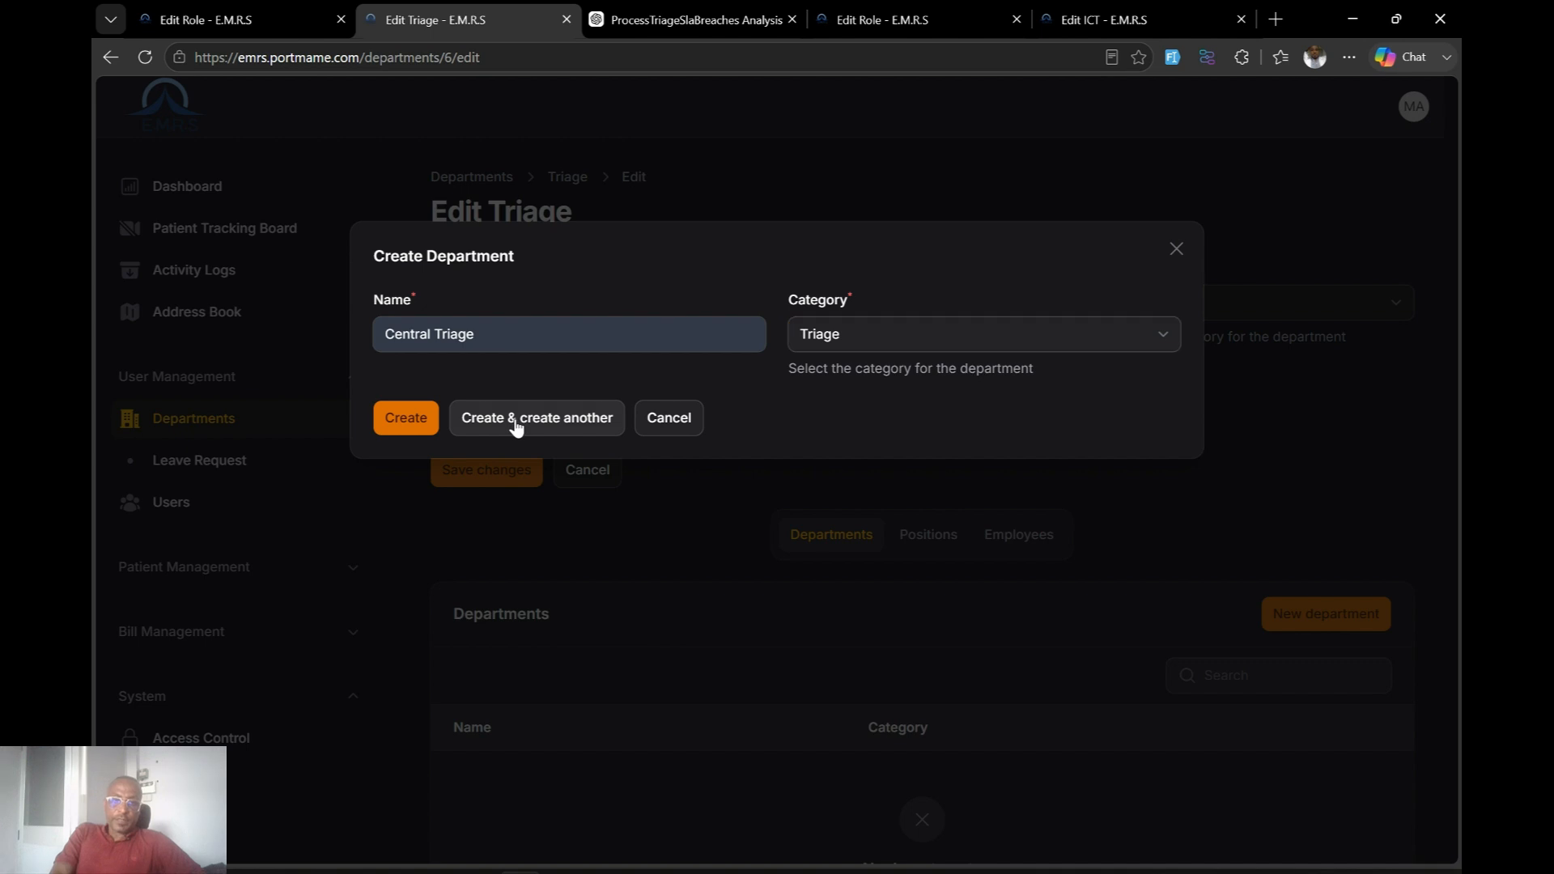
# Add 'OB-Gyn Triage' under Triage with category Triage and save it.
pyautogui.click(565, 336)
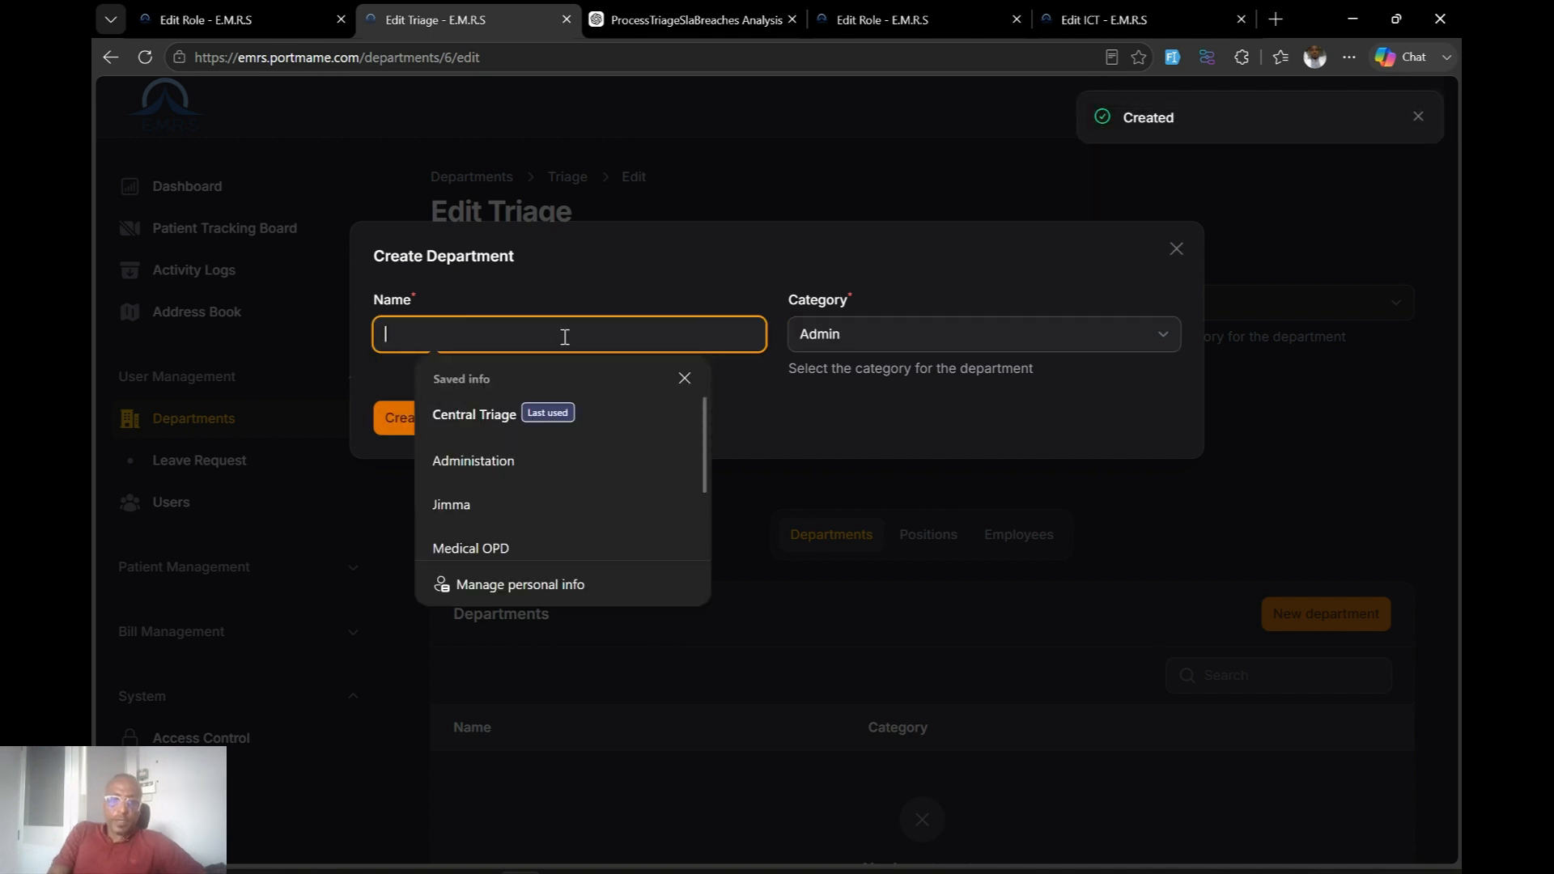
pyautogui.write('OB-Gyn Triage')
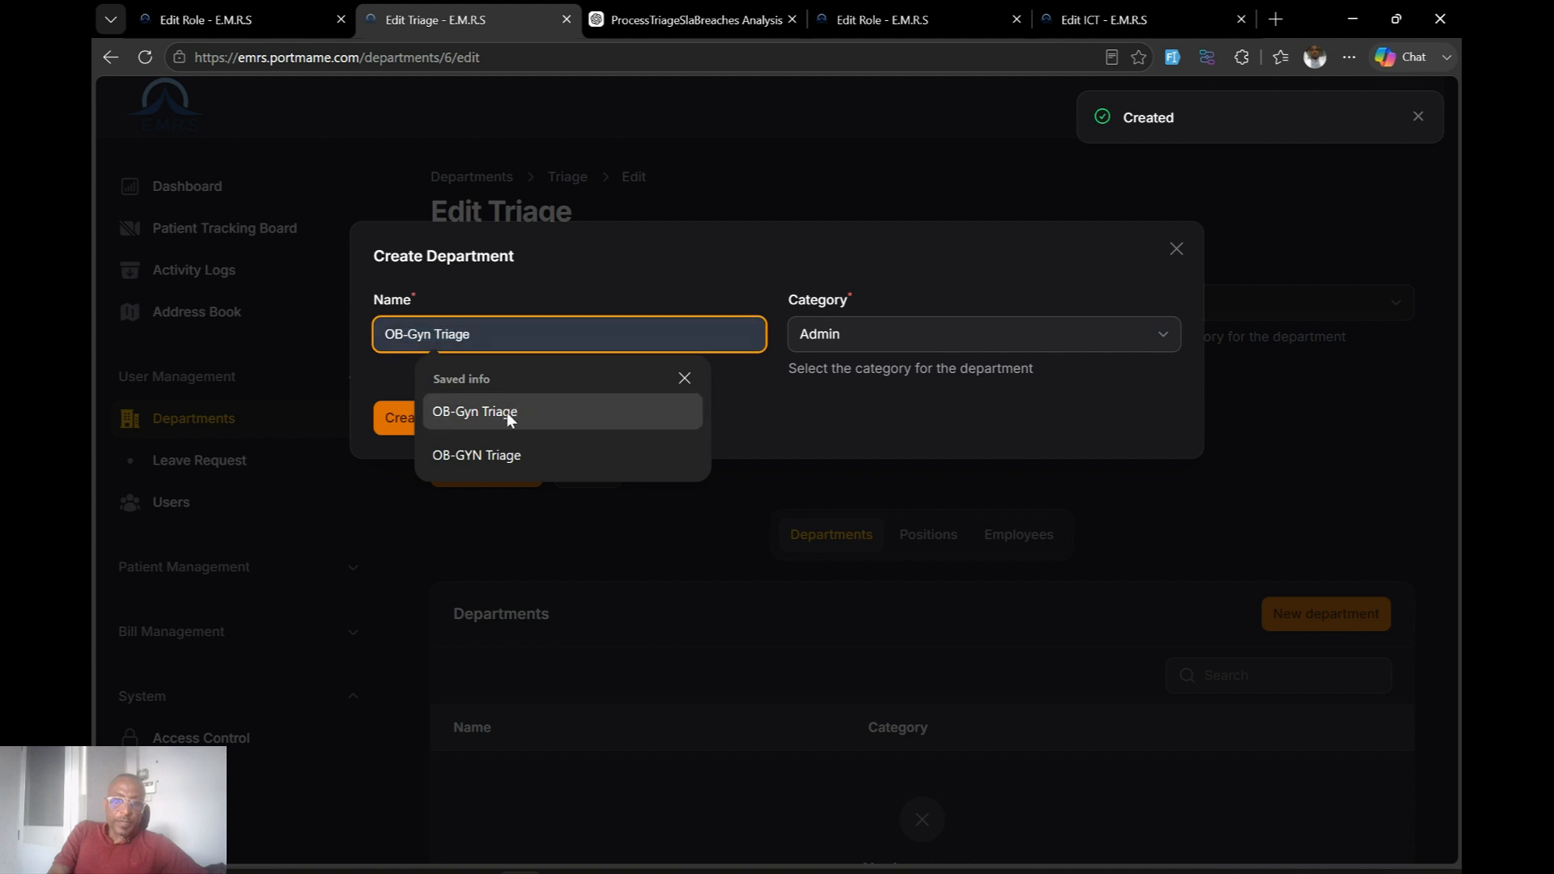
pyautogui.click(507, 411)
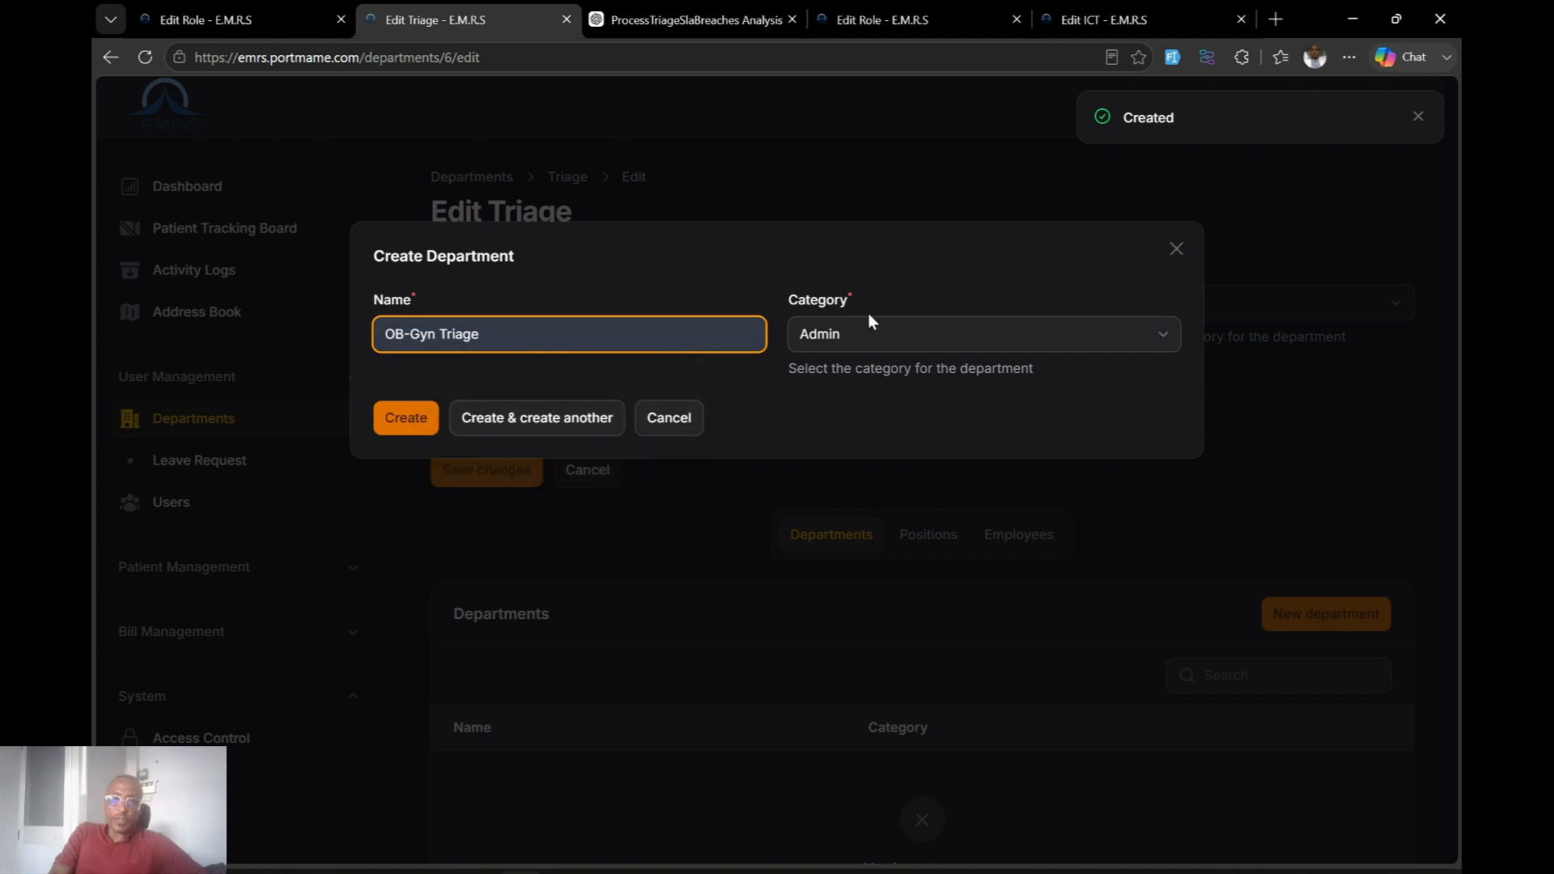
pyautogui.click(851, 333)
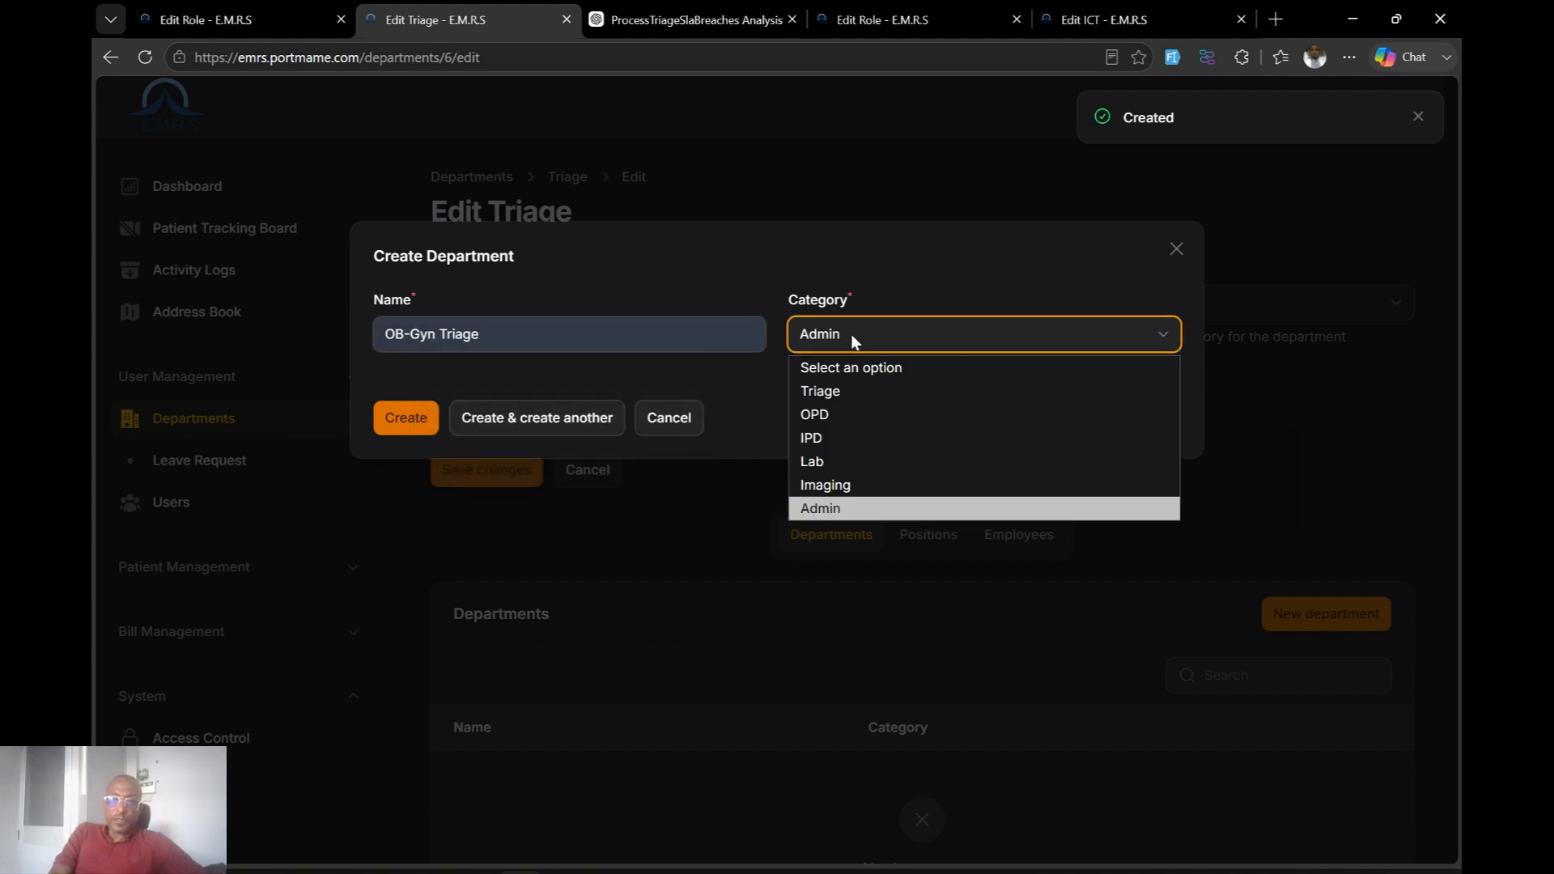
pyautogui.click(839, 394)
pyautogui.click(409, 416)
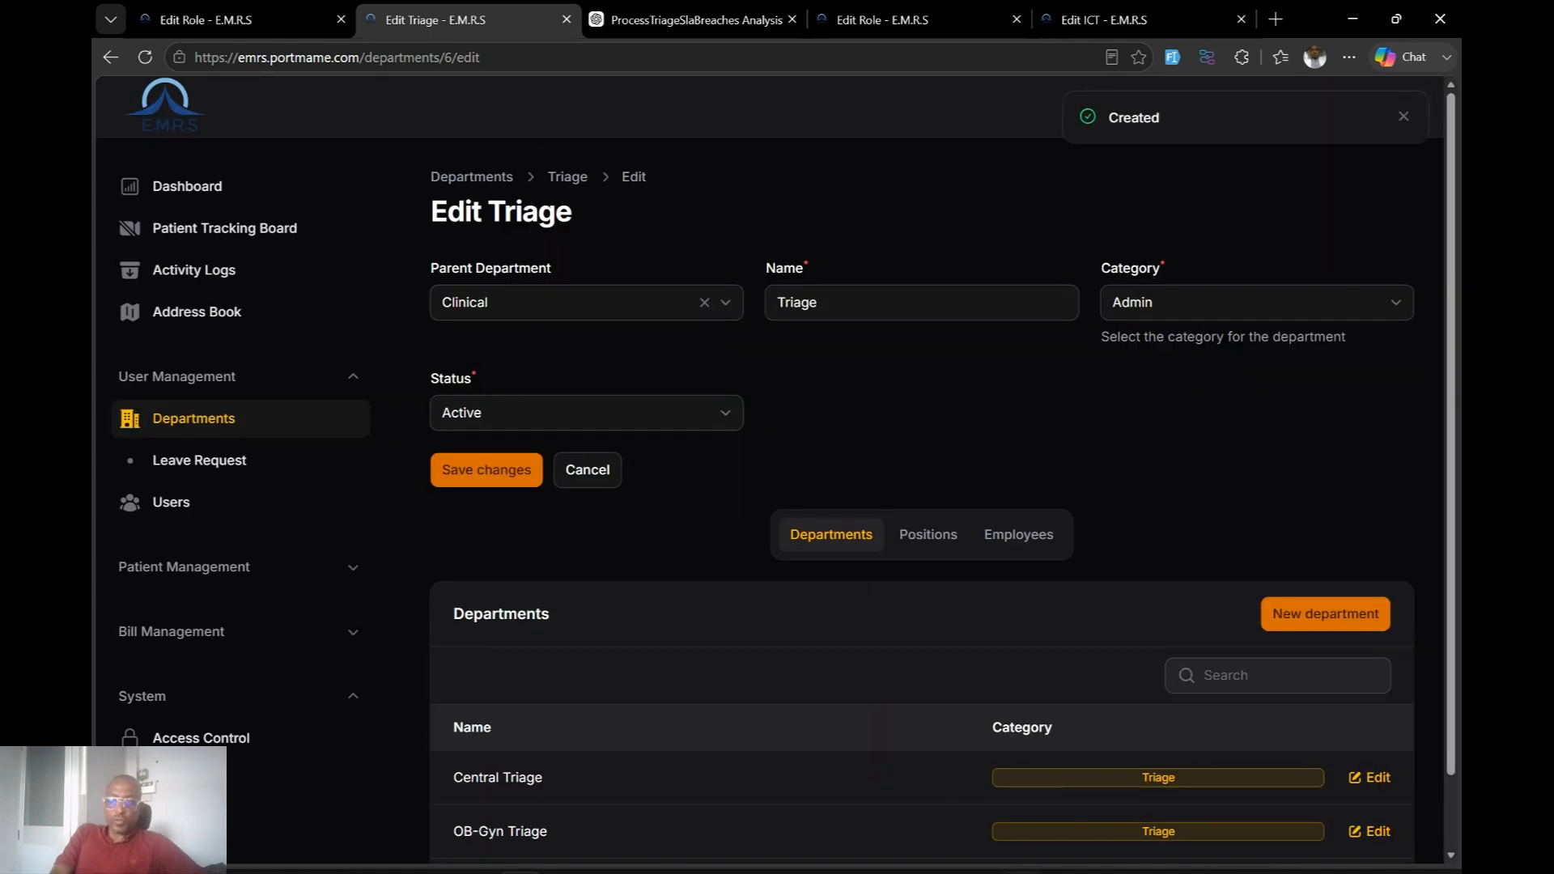
# On the Create Patient Visit form, keep Self Referral as the referral type.
pyautogui.click(994, 769)
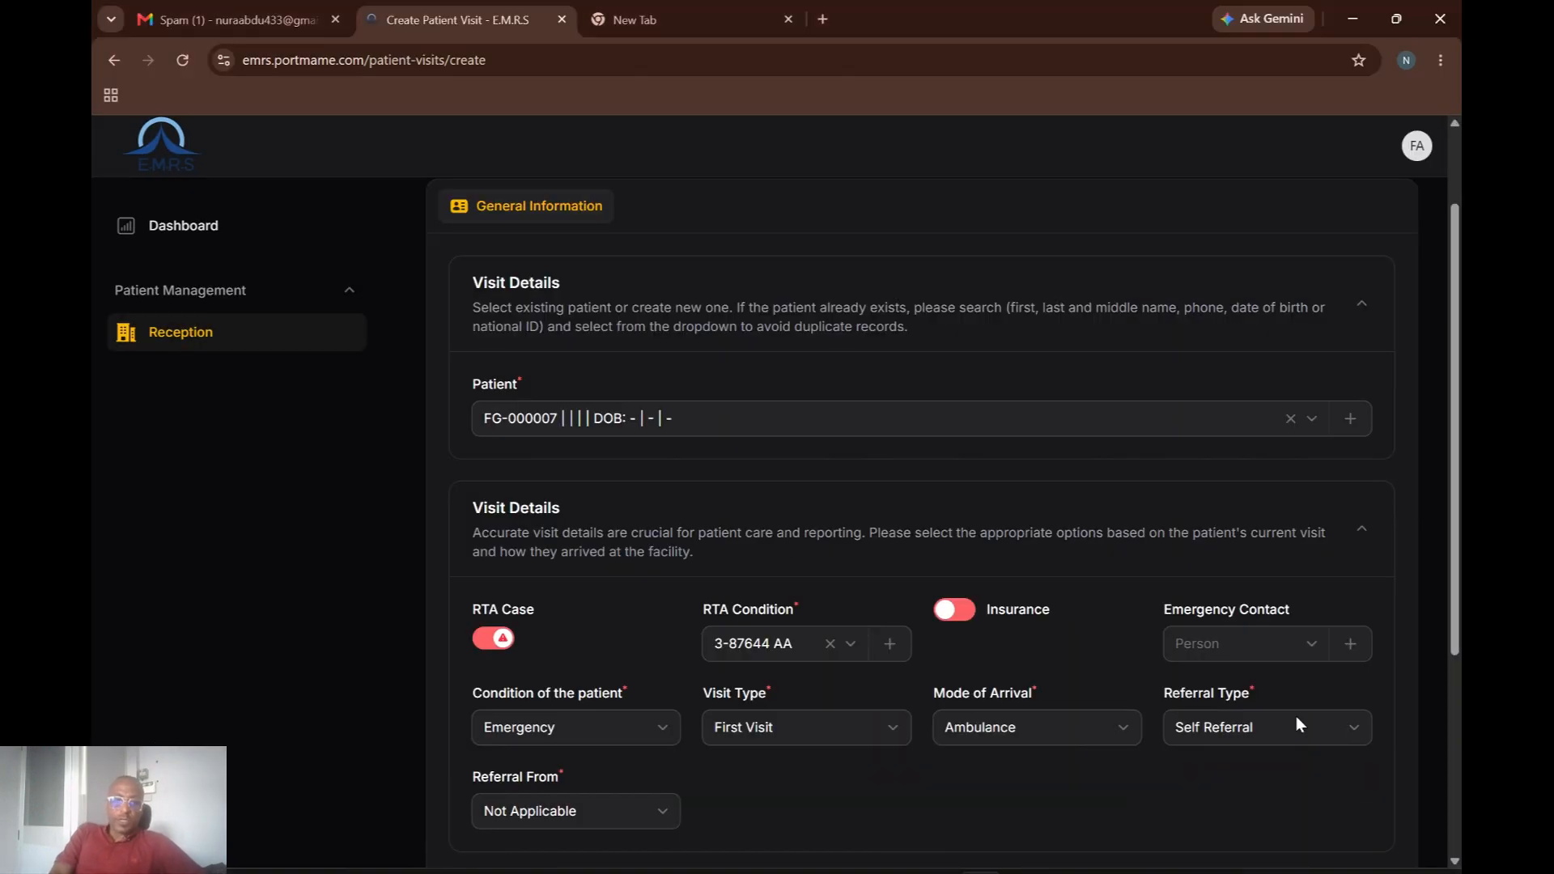
pyautogui.click(1281, 740)
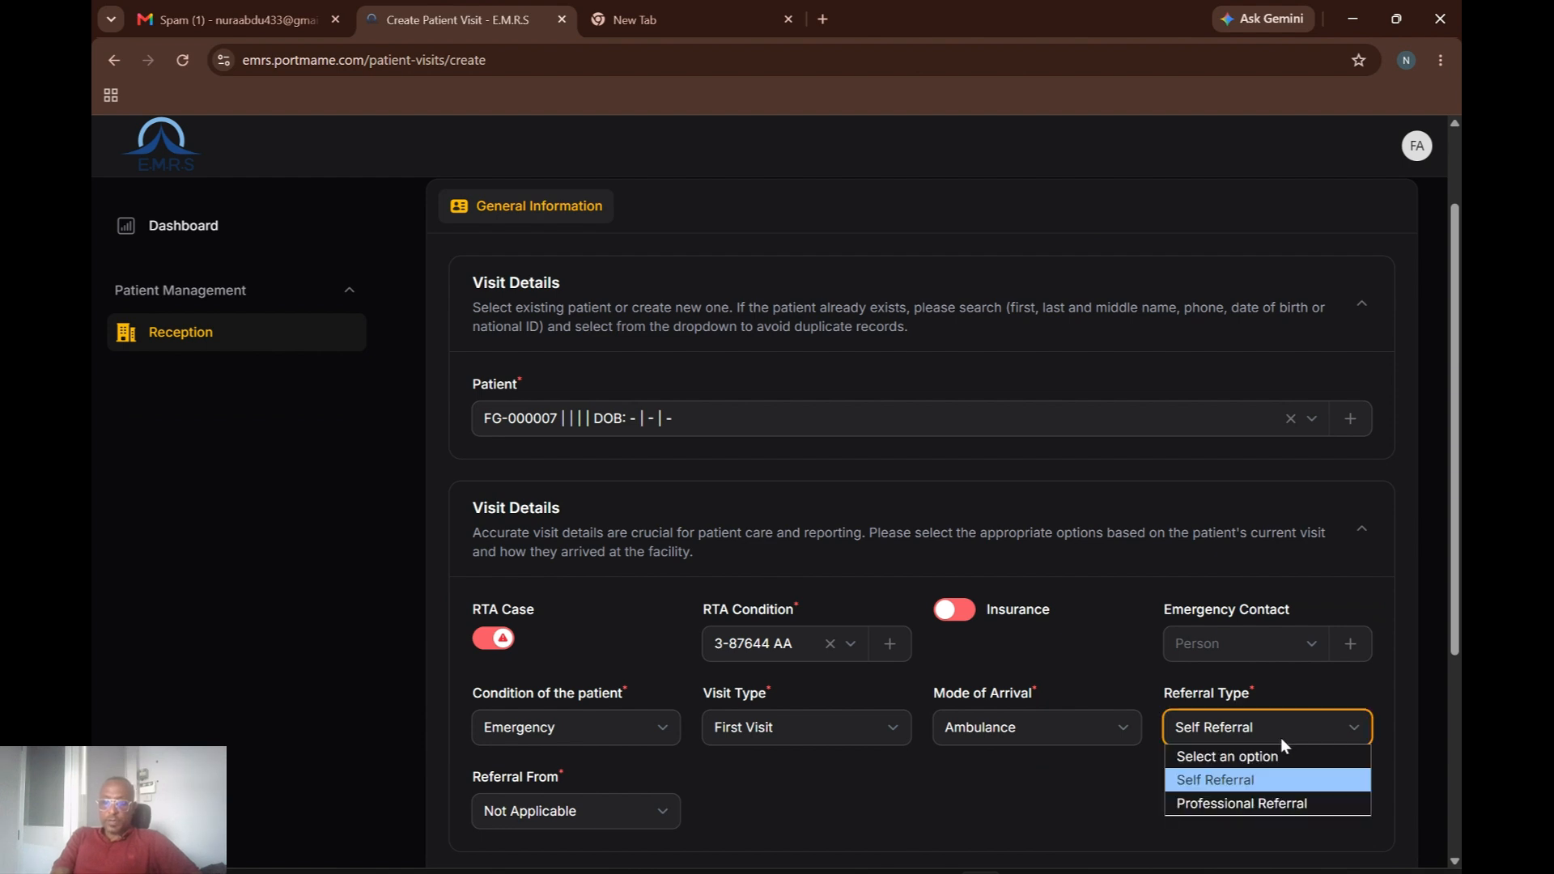
pyautogui.click(1280, 737)
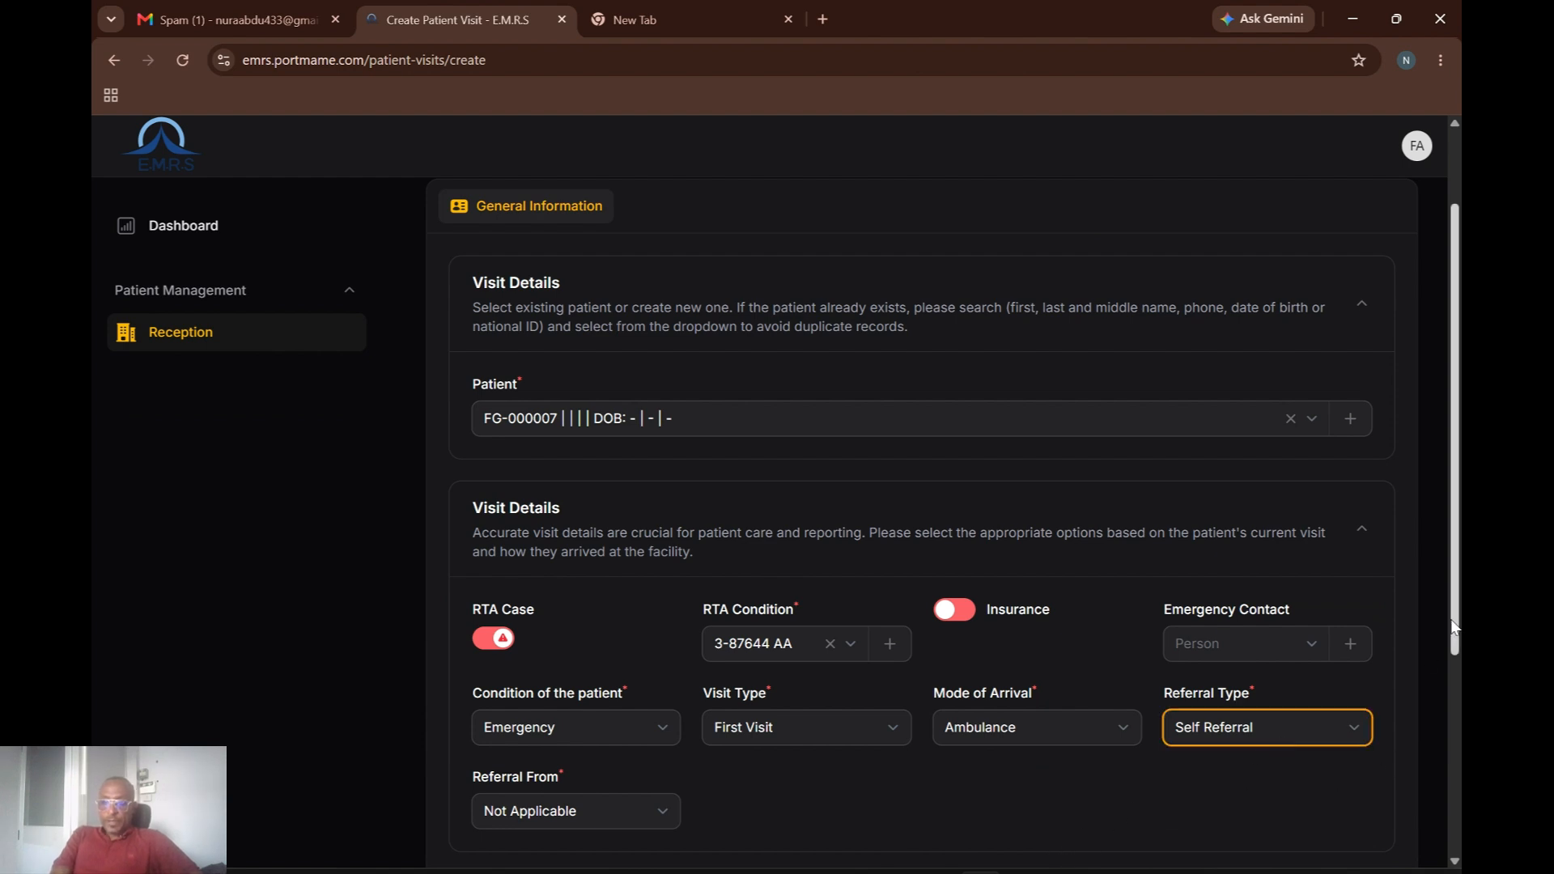
pyautogui.scroll(-4, 1450, 679)
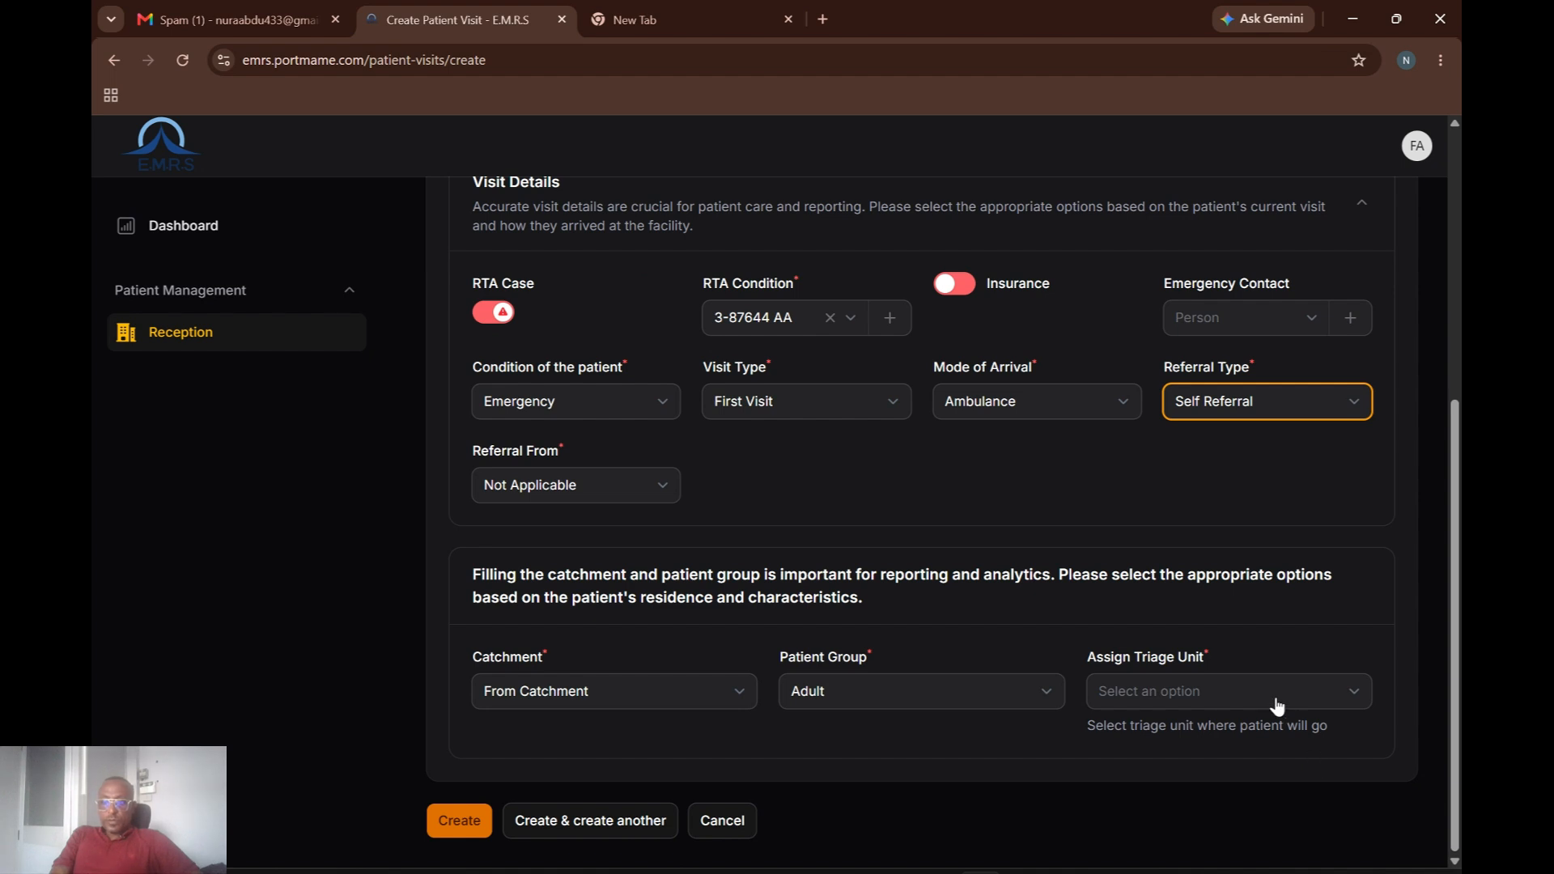
# Set Assign Triage Unit to OB-Gyn Triage, after first picking Central Triage.
pyautogui.click(1276, 699)
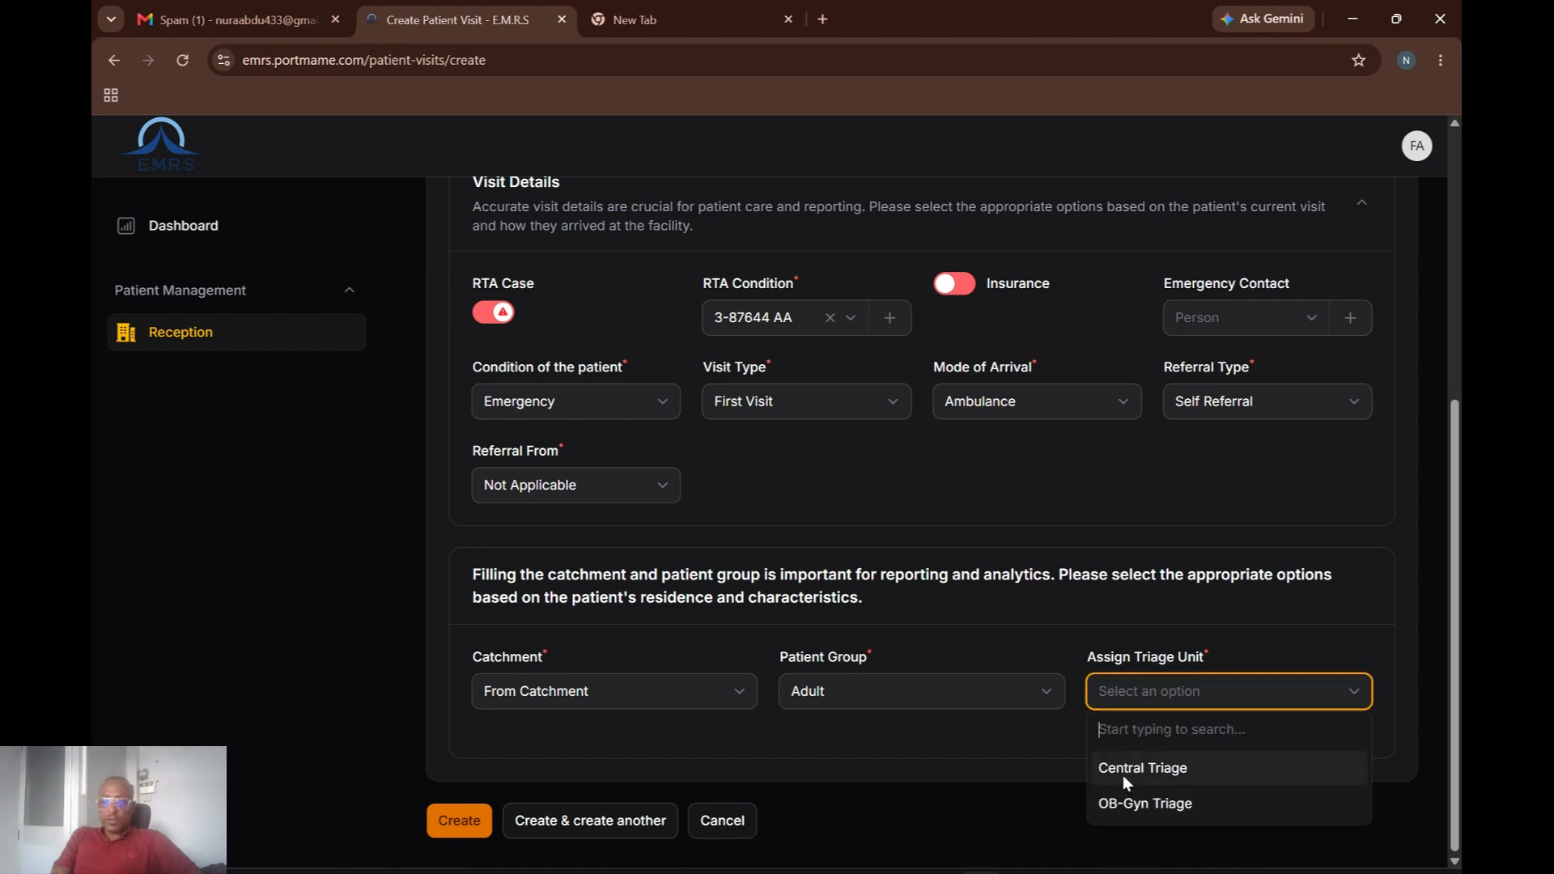
pyautogui.click(1195, 766)
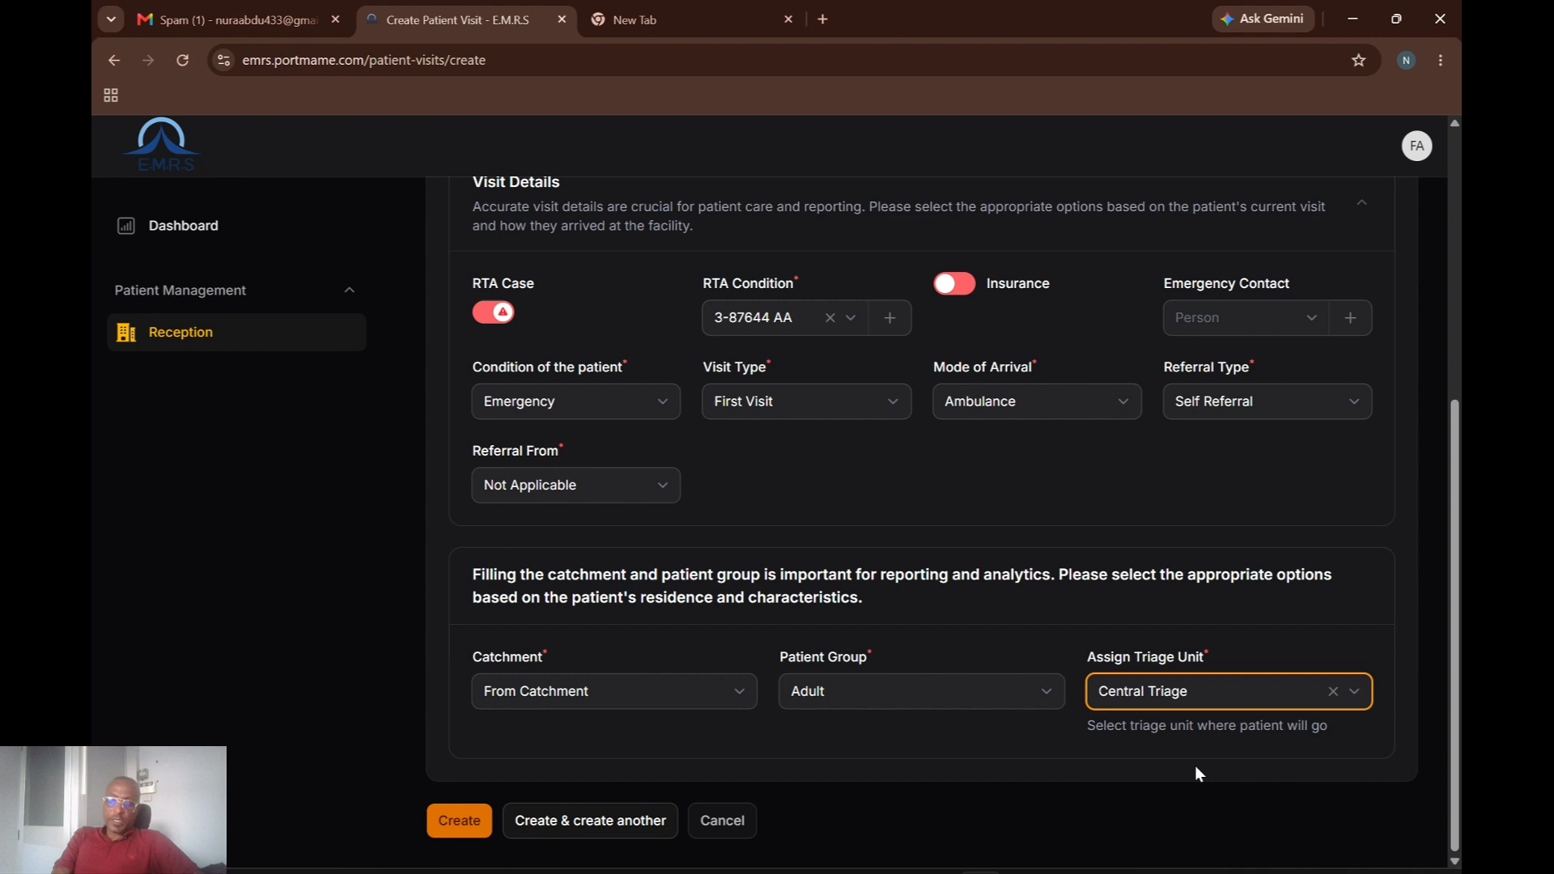
pyautogui.click(1353, 695)
pyautogui.click(1142, 804)
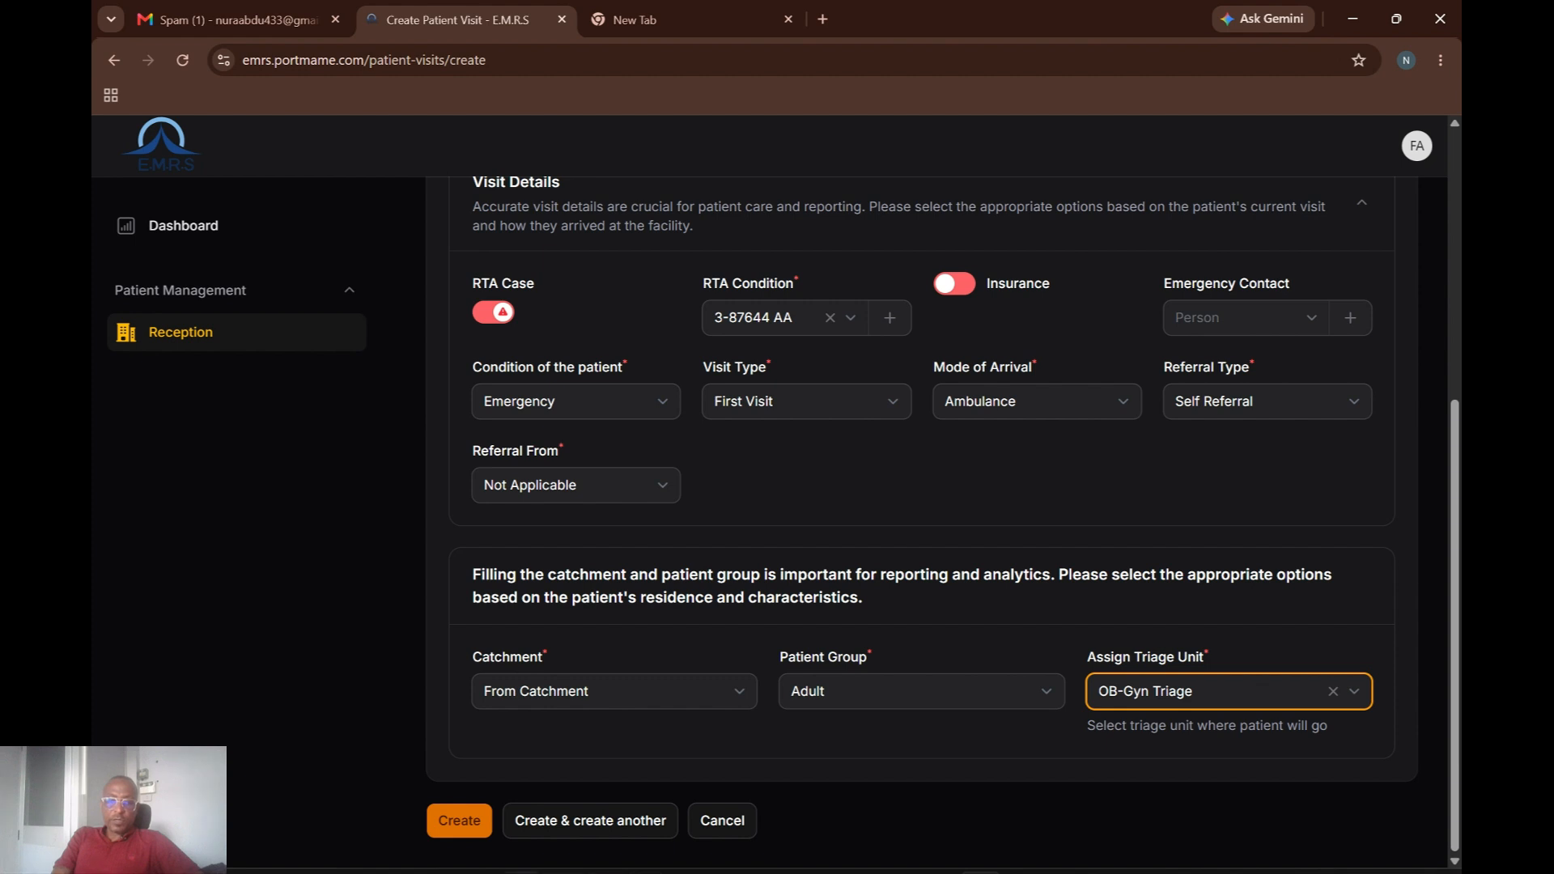
pyautogui.moveTo(520, 872)
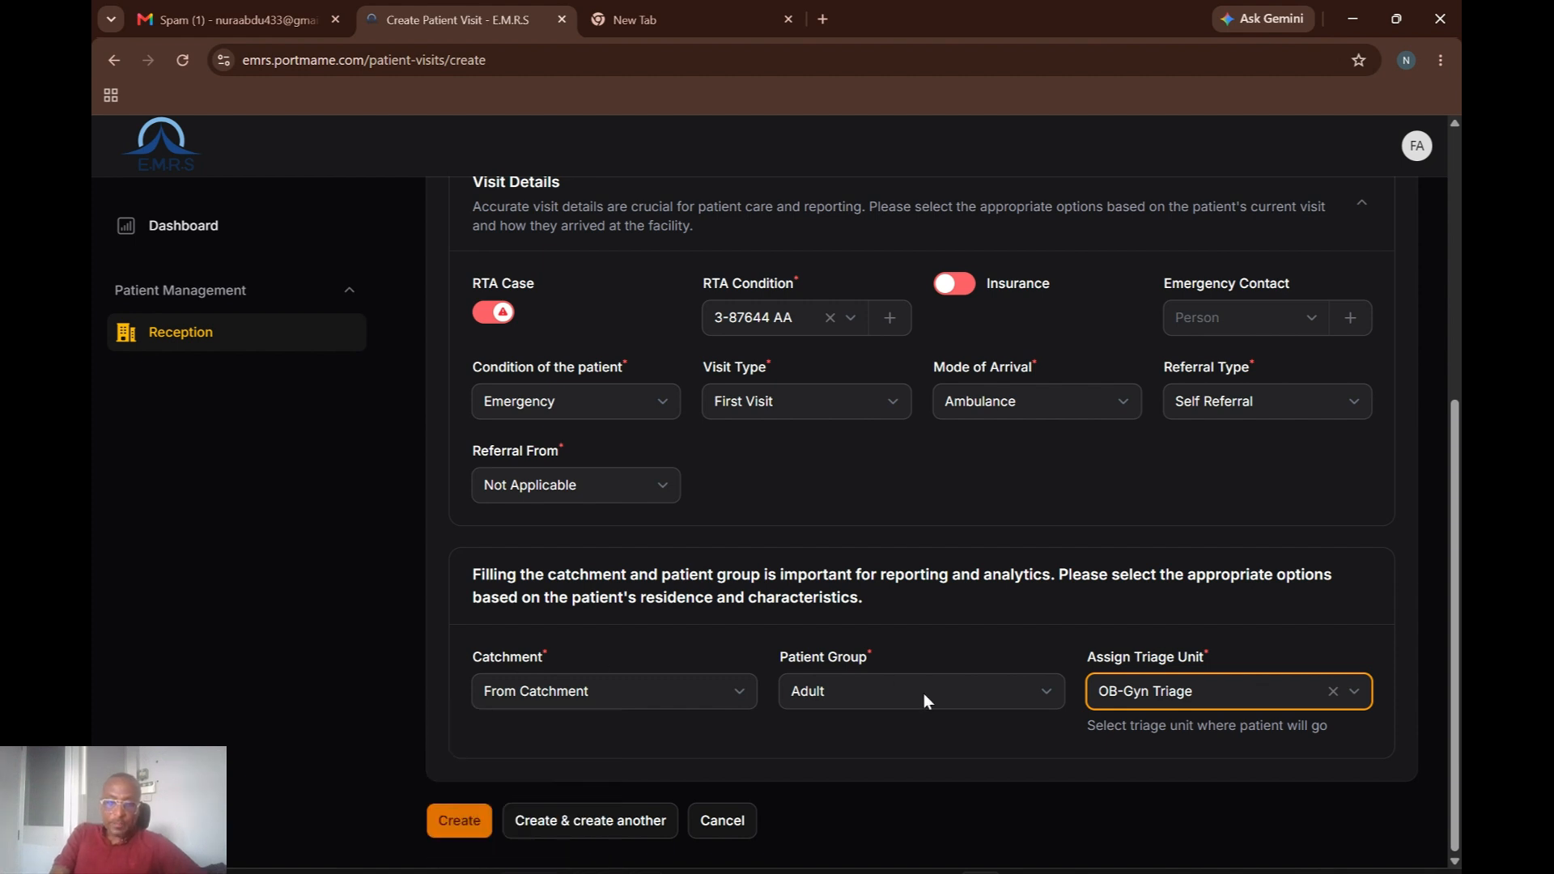
# Back on the Edit Triage page, add an 'Emergency Triage' sub-department with category Triage.
pyautogui.moveTo(981, 871)
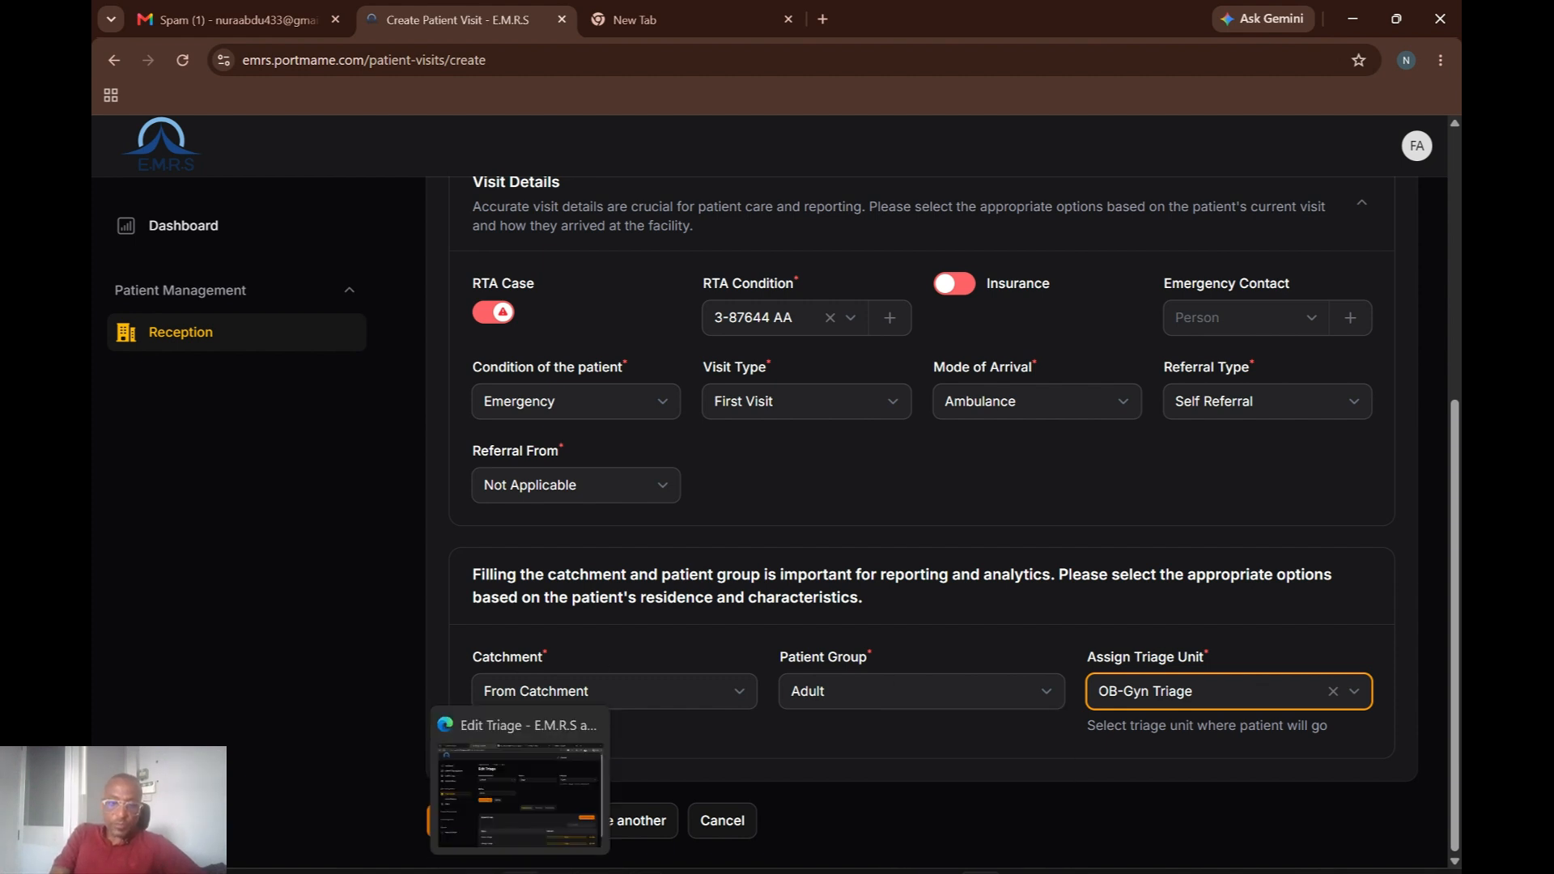
pyautogui.click(508, 813)
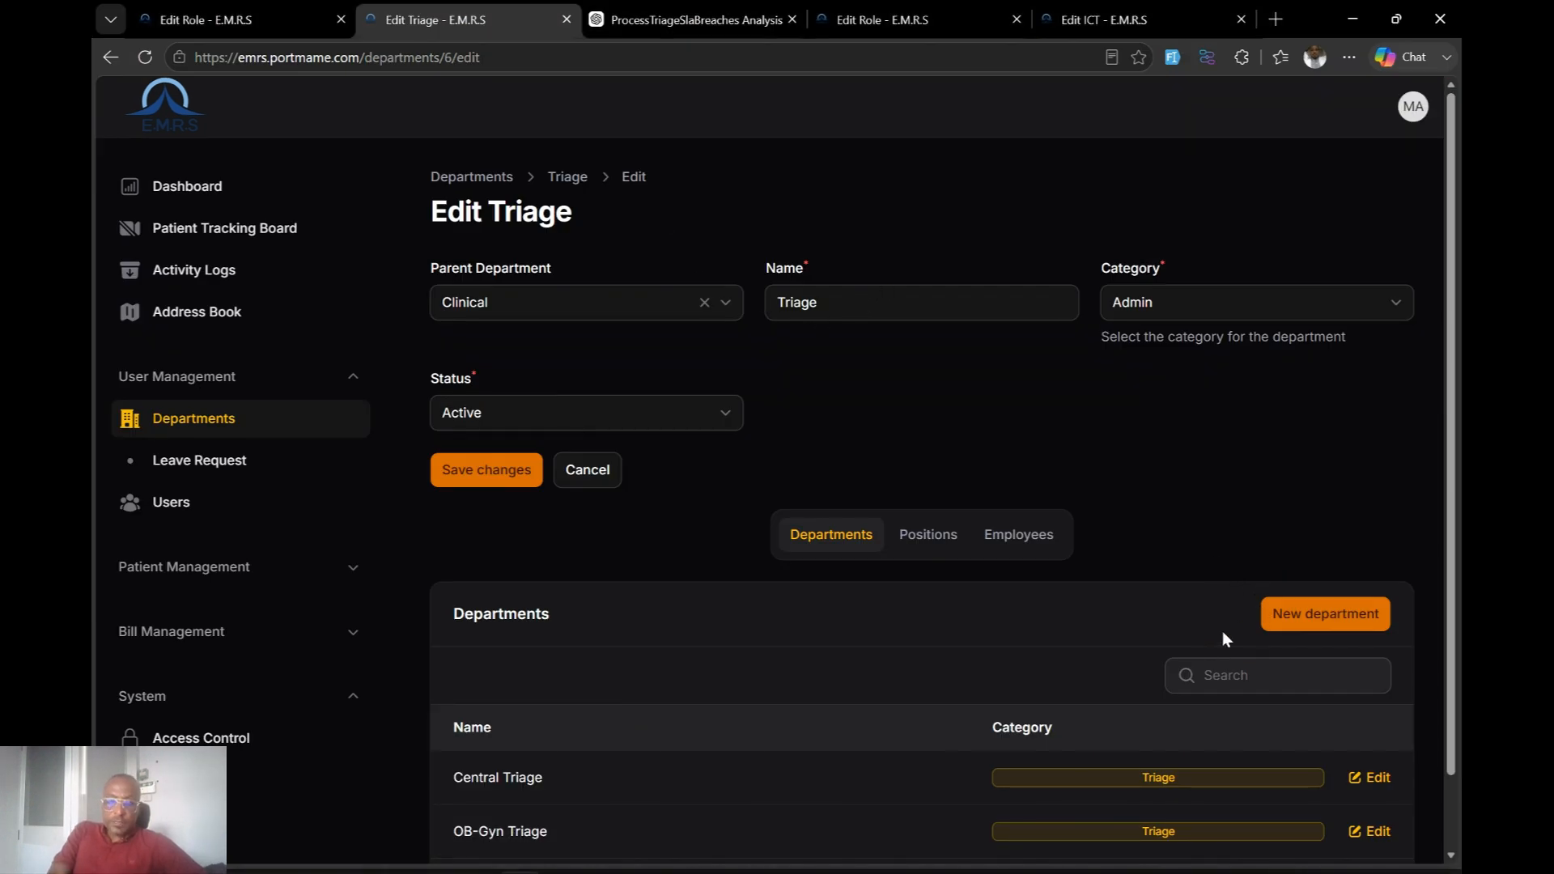
pyautogui.click(1318, 609)
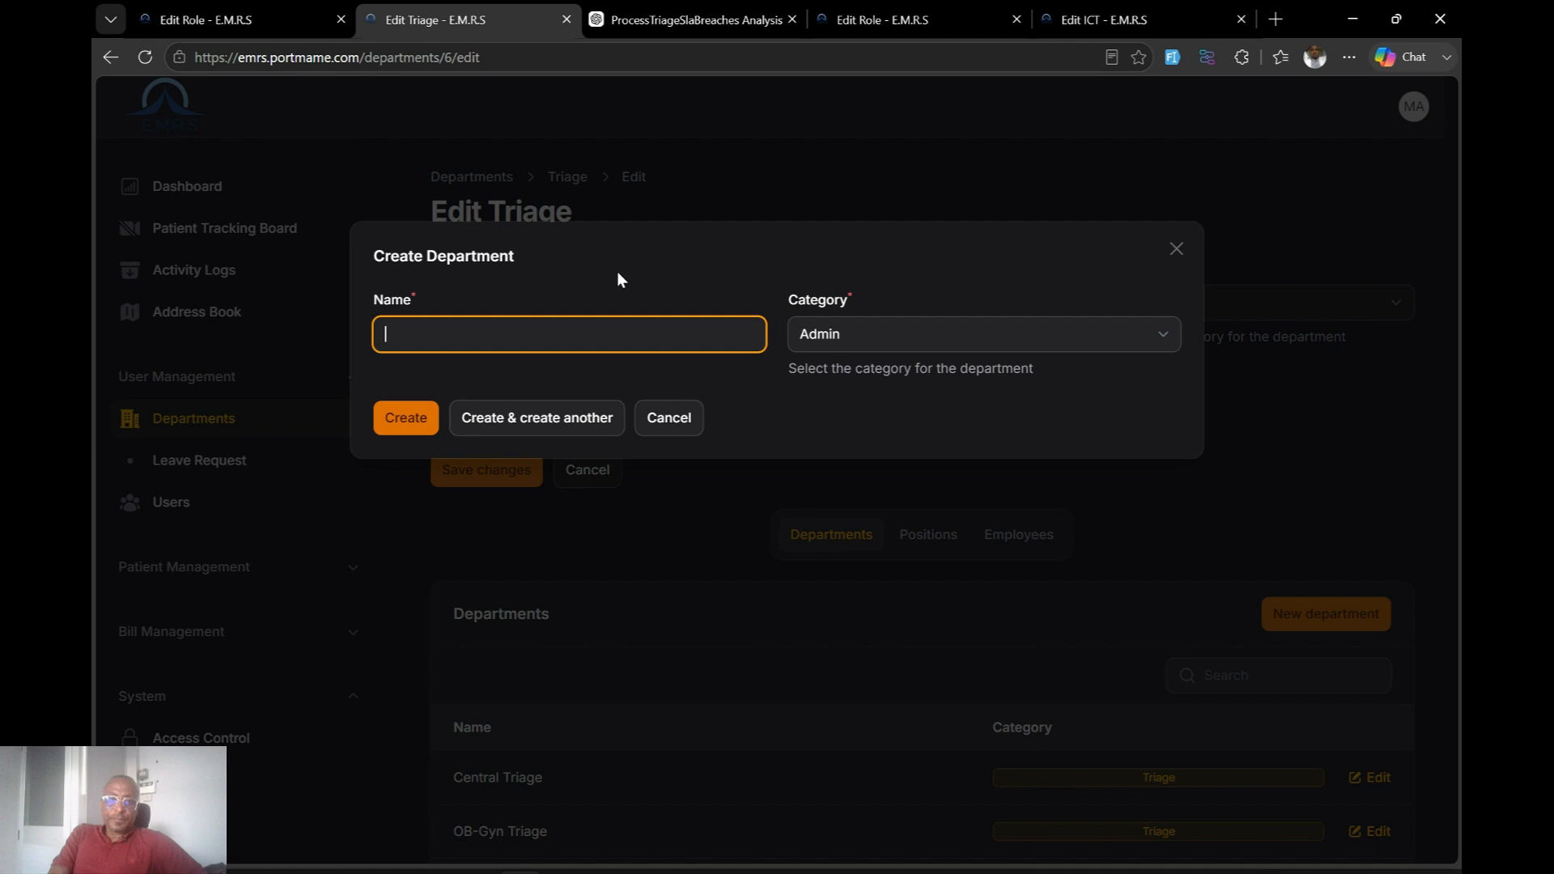
pyautogui.click(547, 329)
pyautogui.write('Emergency Triage')
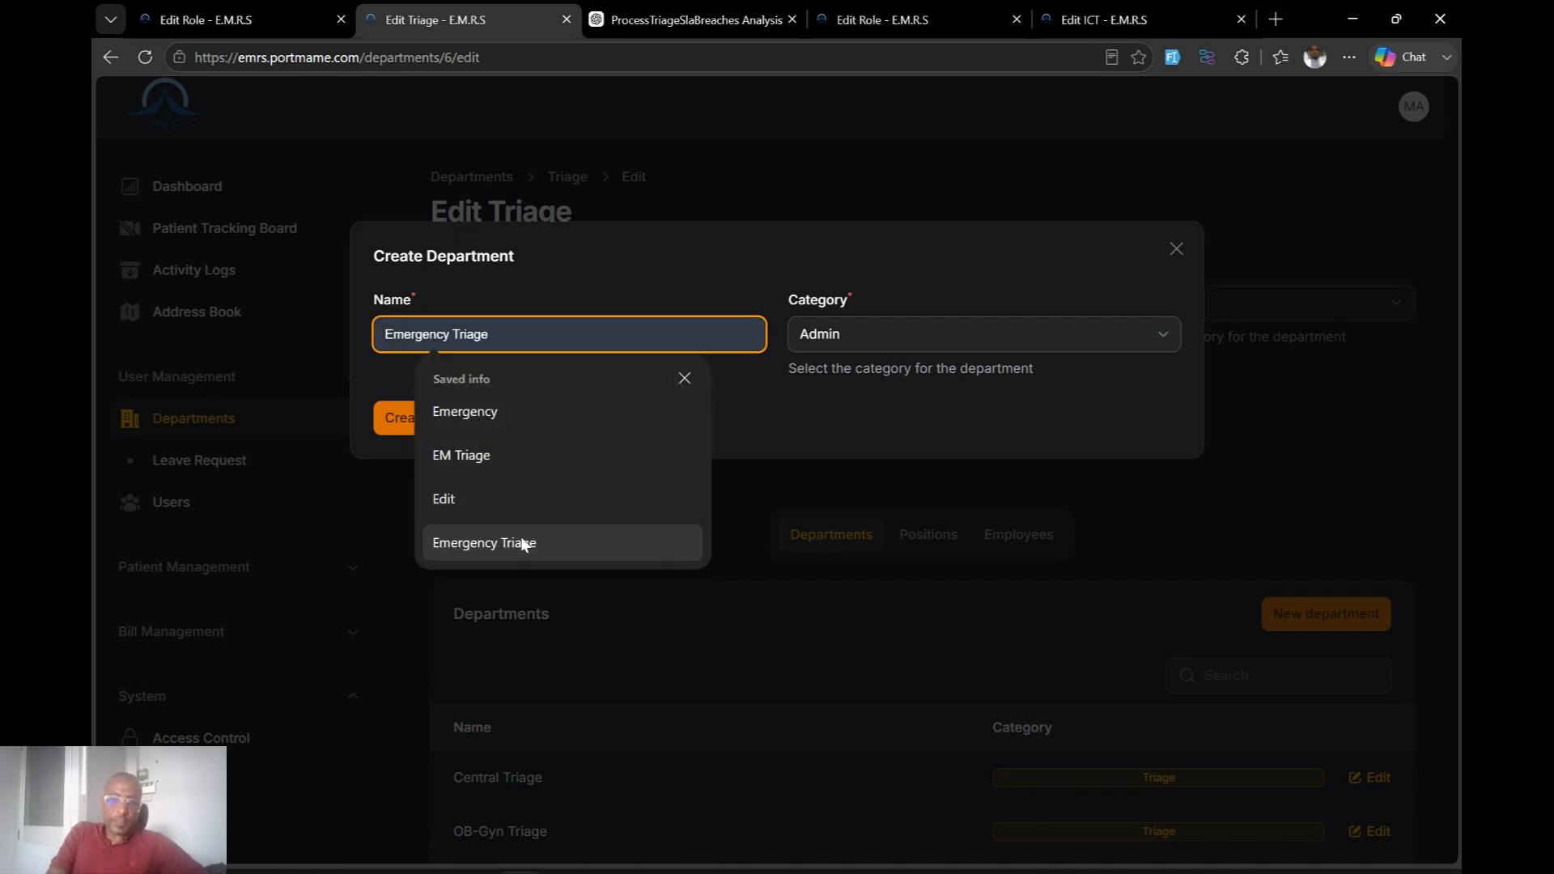
pyautogui.click(522, 541)
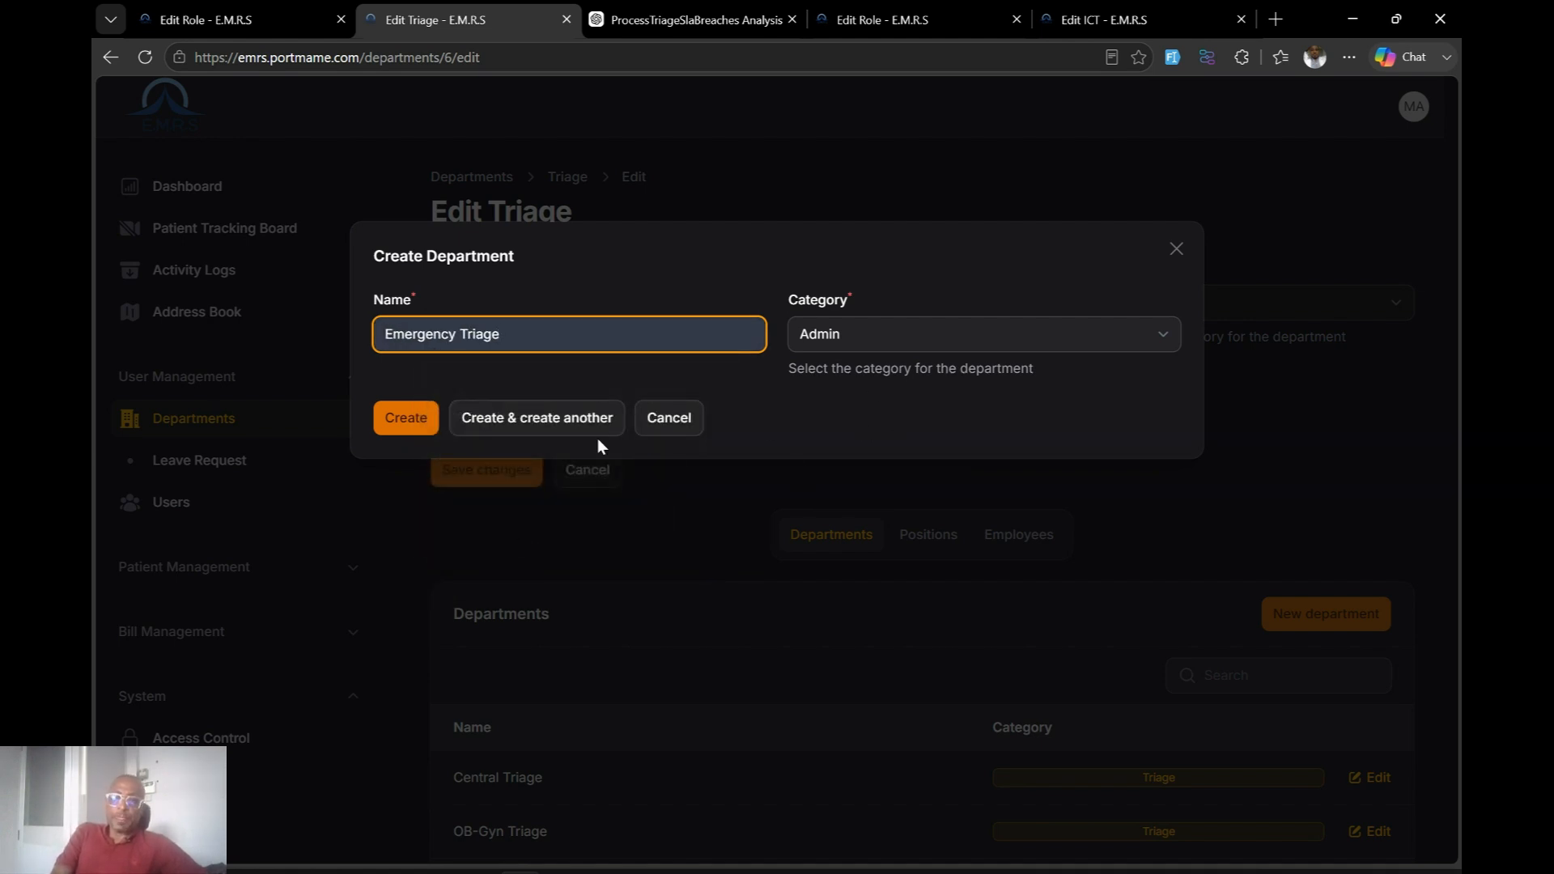
pyautogui.click(931, 340)
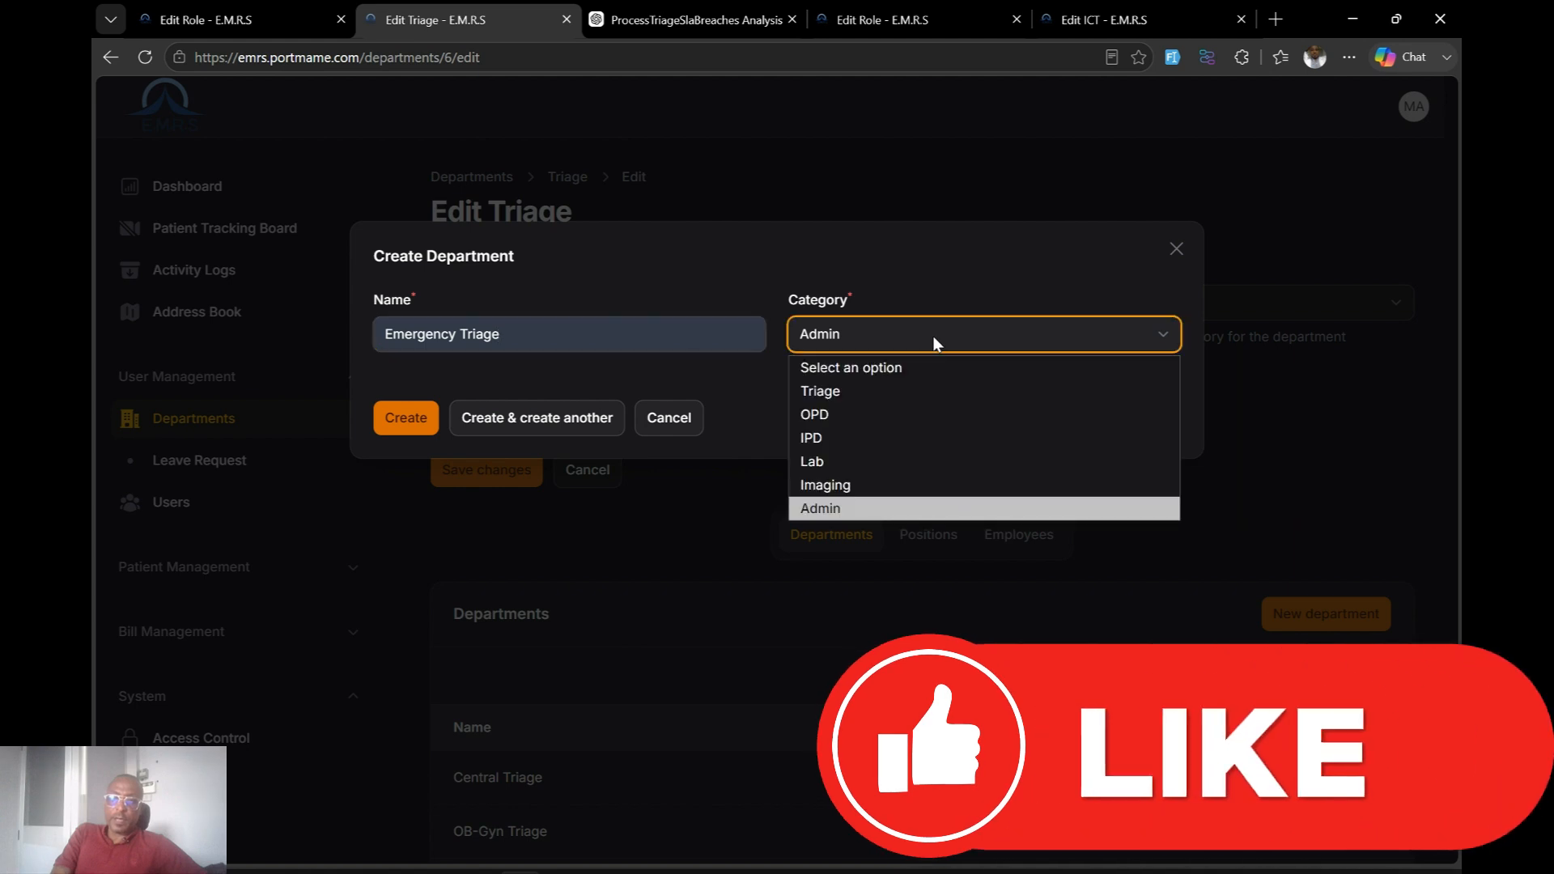
pyautogui.click(855, 393)
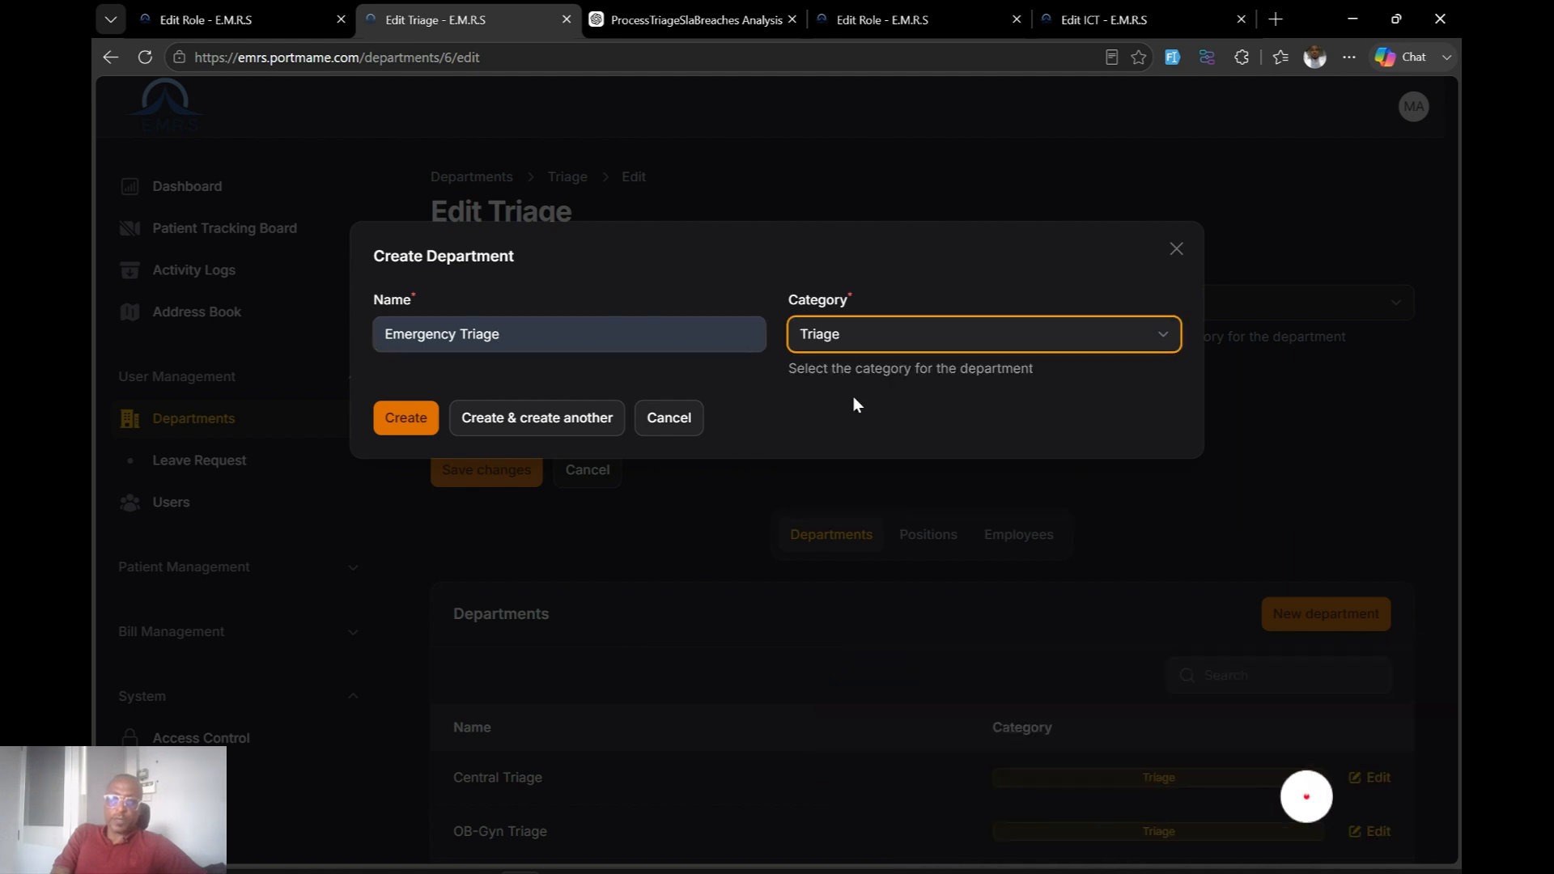
pyautogui.click(388, 420)
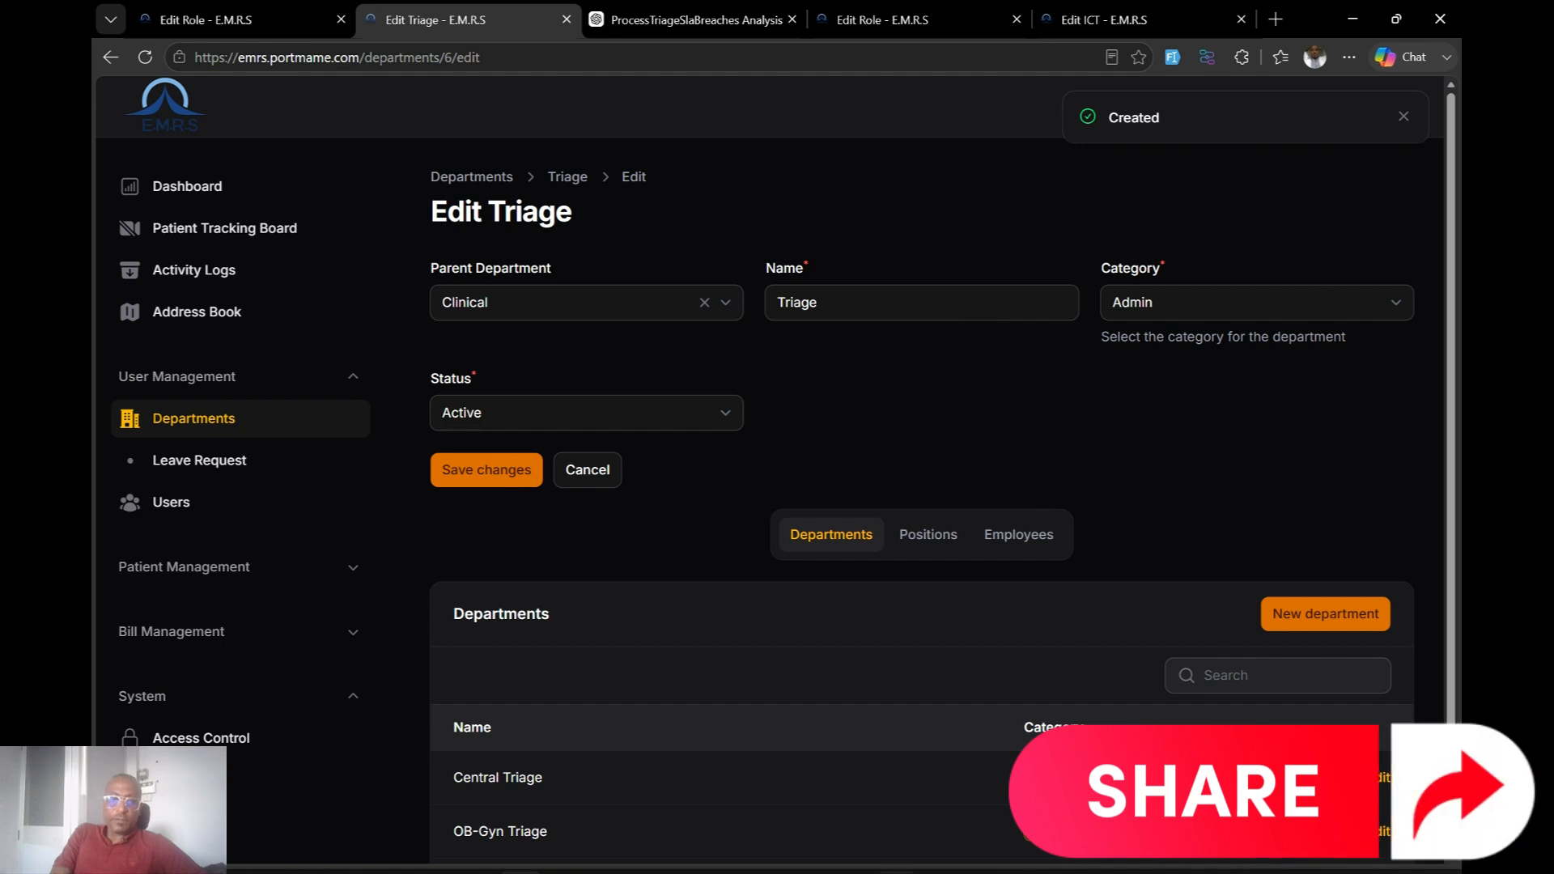
# Set Assign Triage Unit to Emergency Triage and create the patient visit.
pyautogui.click(987, 825)
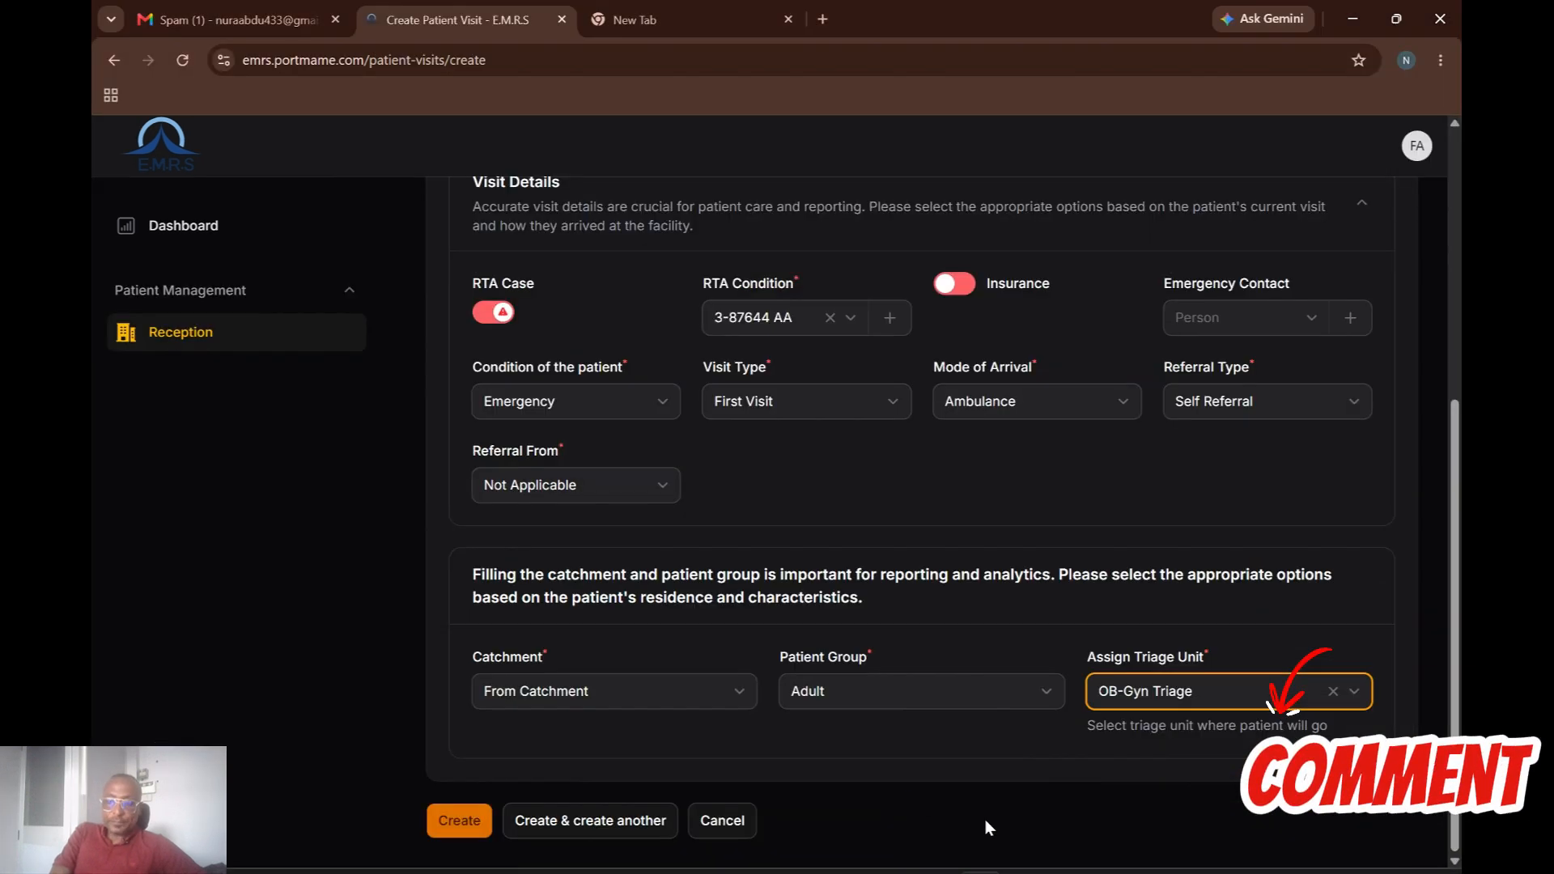
pyautogui.click(1289, 707)
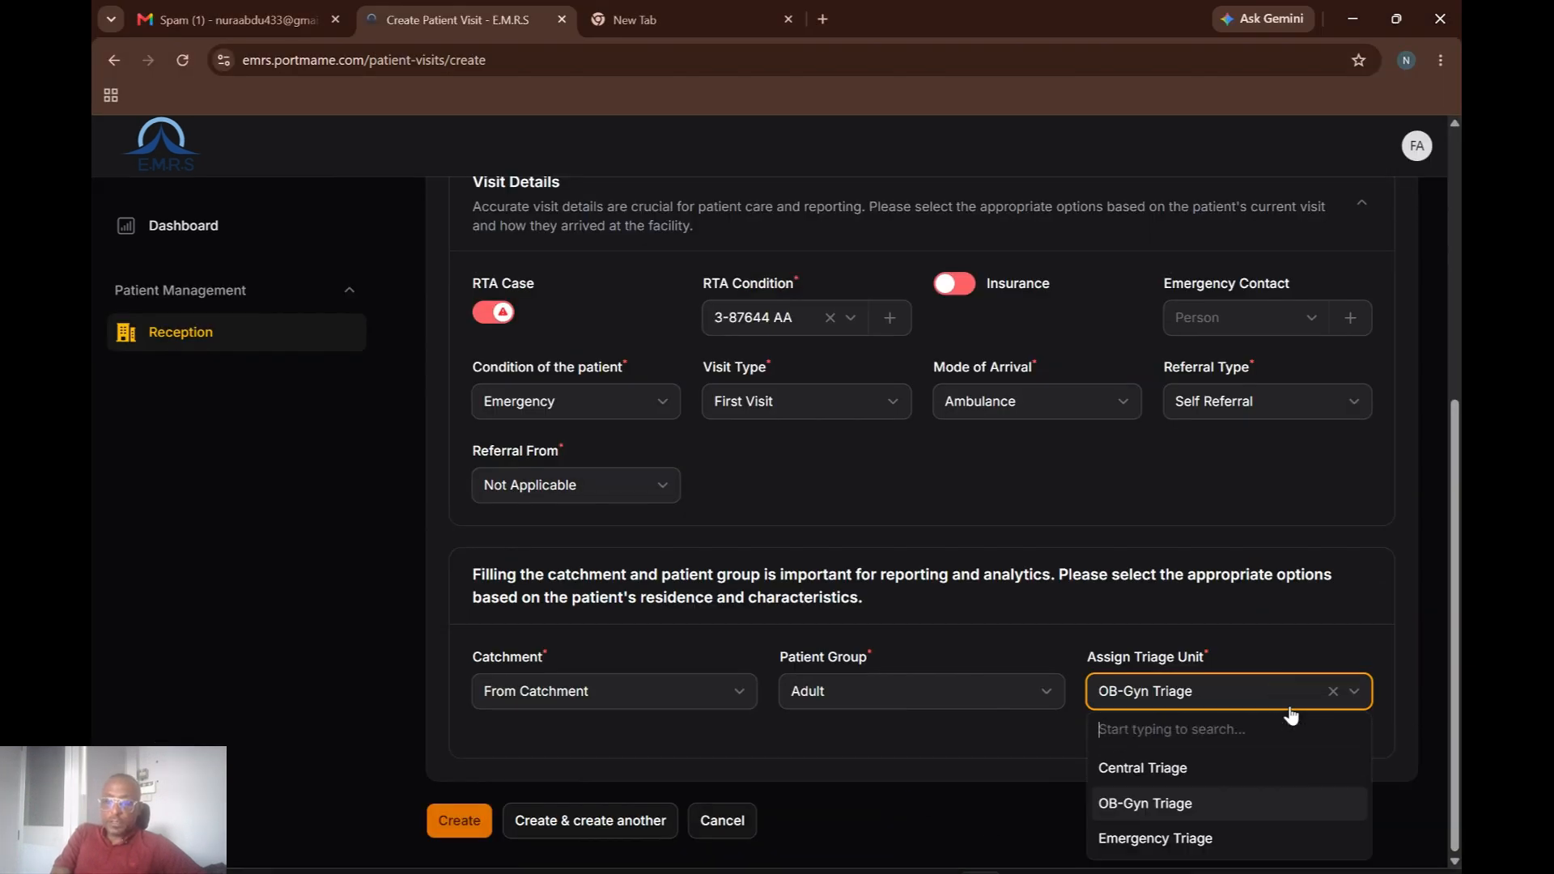
pyautogui.click(1173, 842)
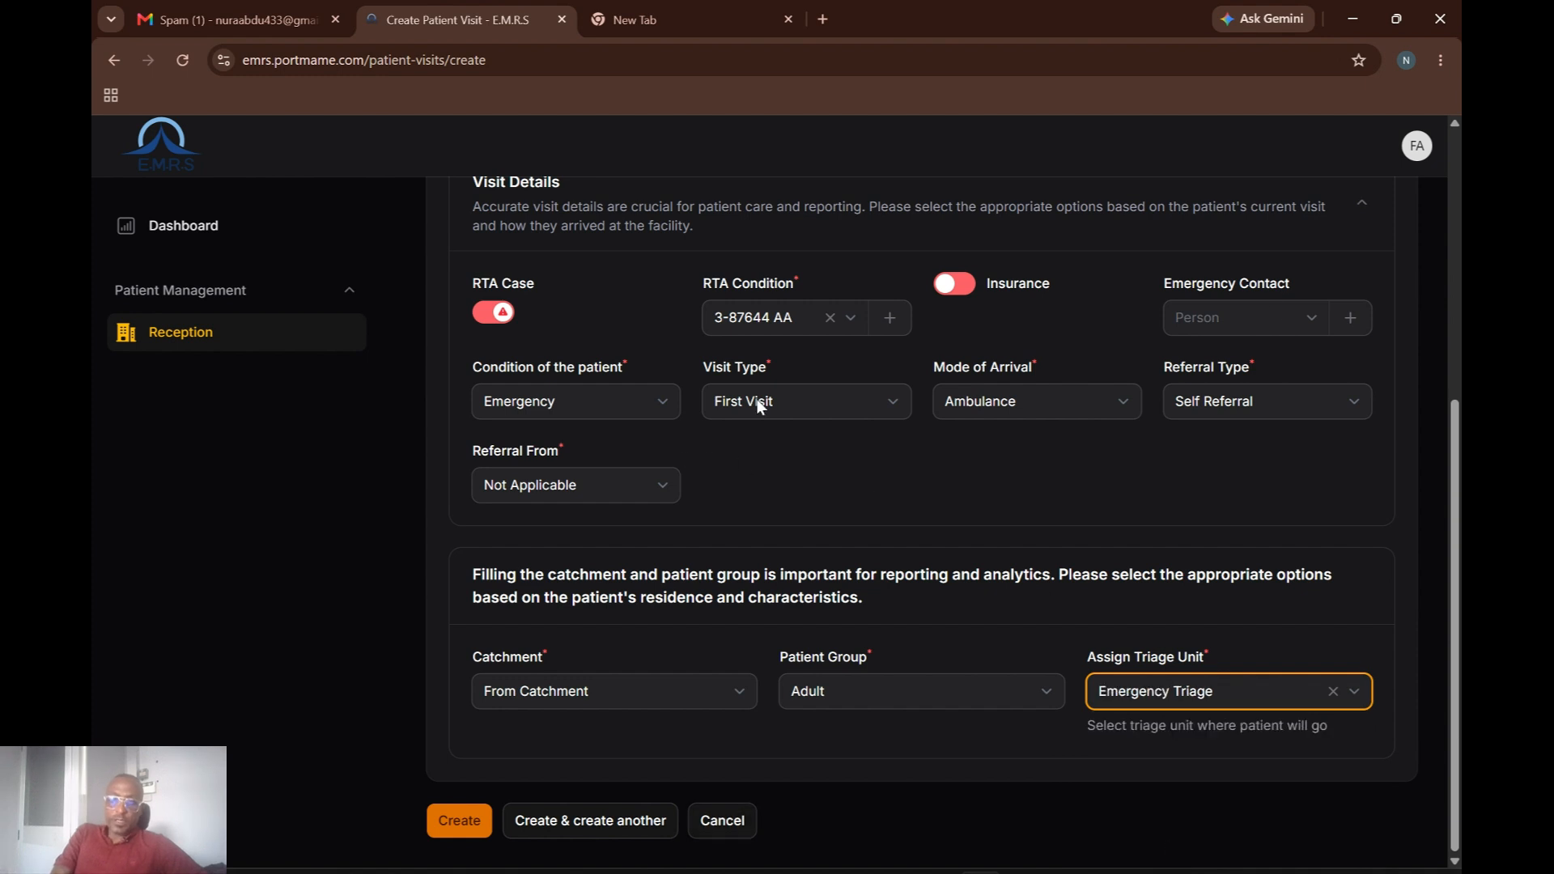
pyautogui.scroll(5, 1457, 237)
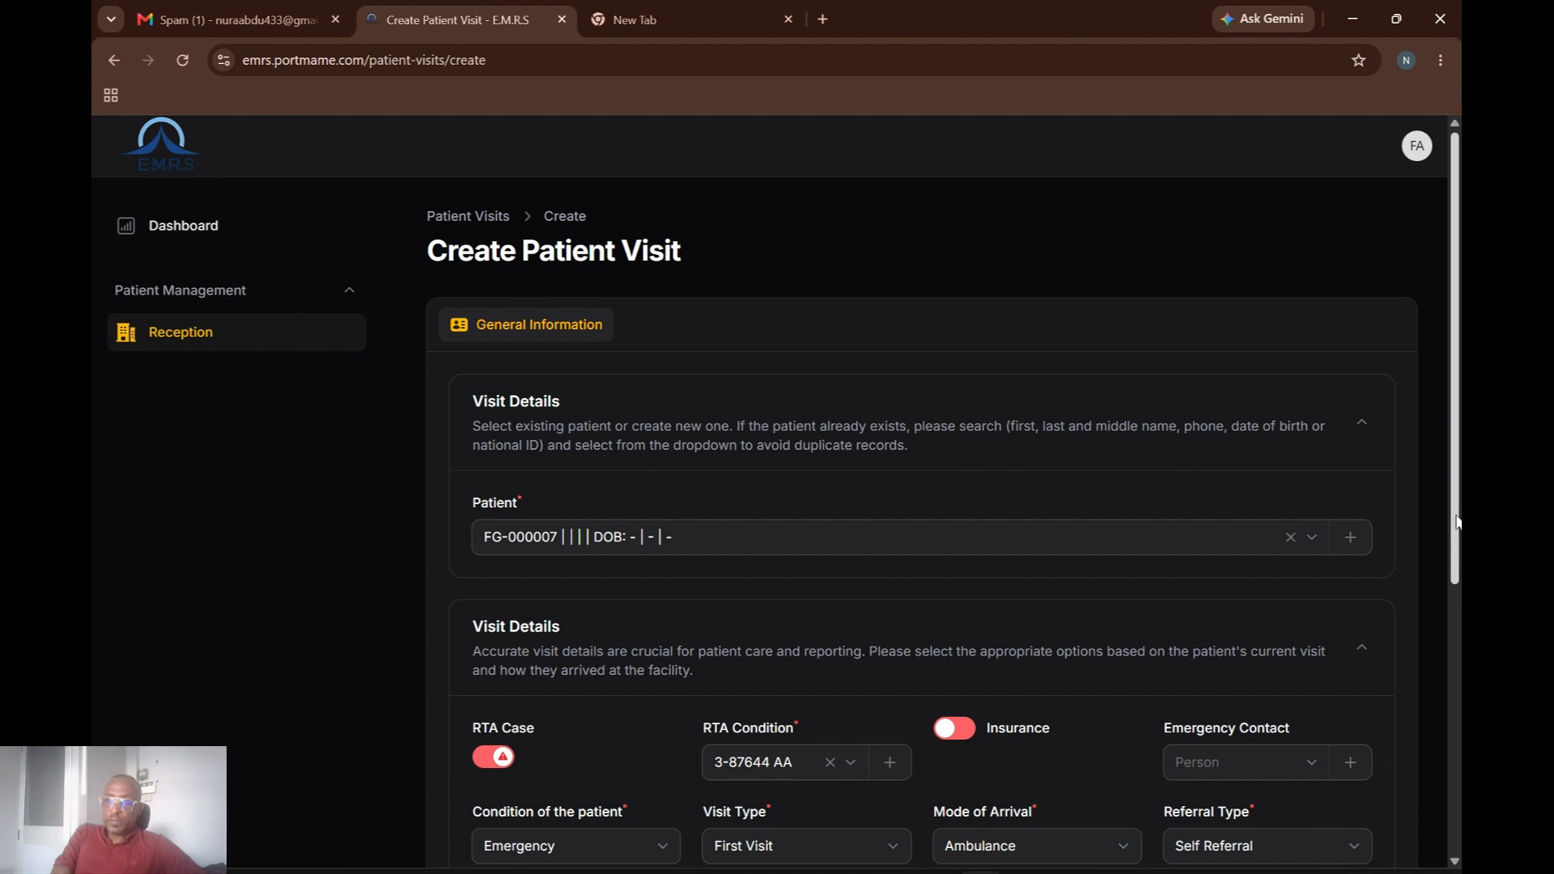
pyautogui.moveTo(1457, 537); pyautogui.dragTo(1451, 819)
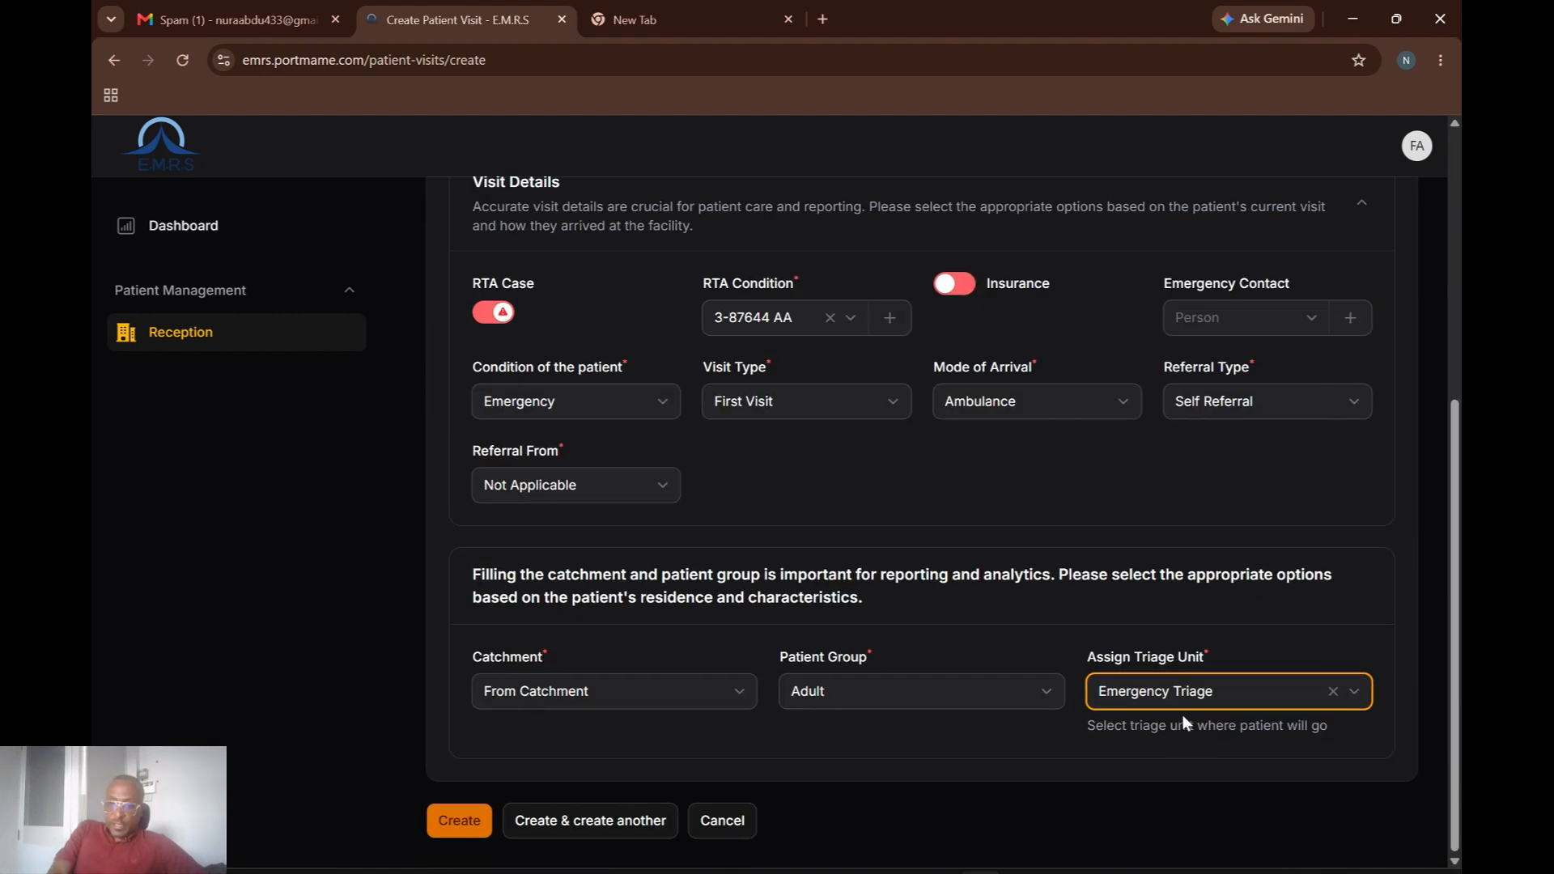
pyautogui.click(455, 824)
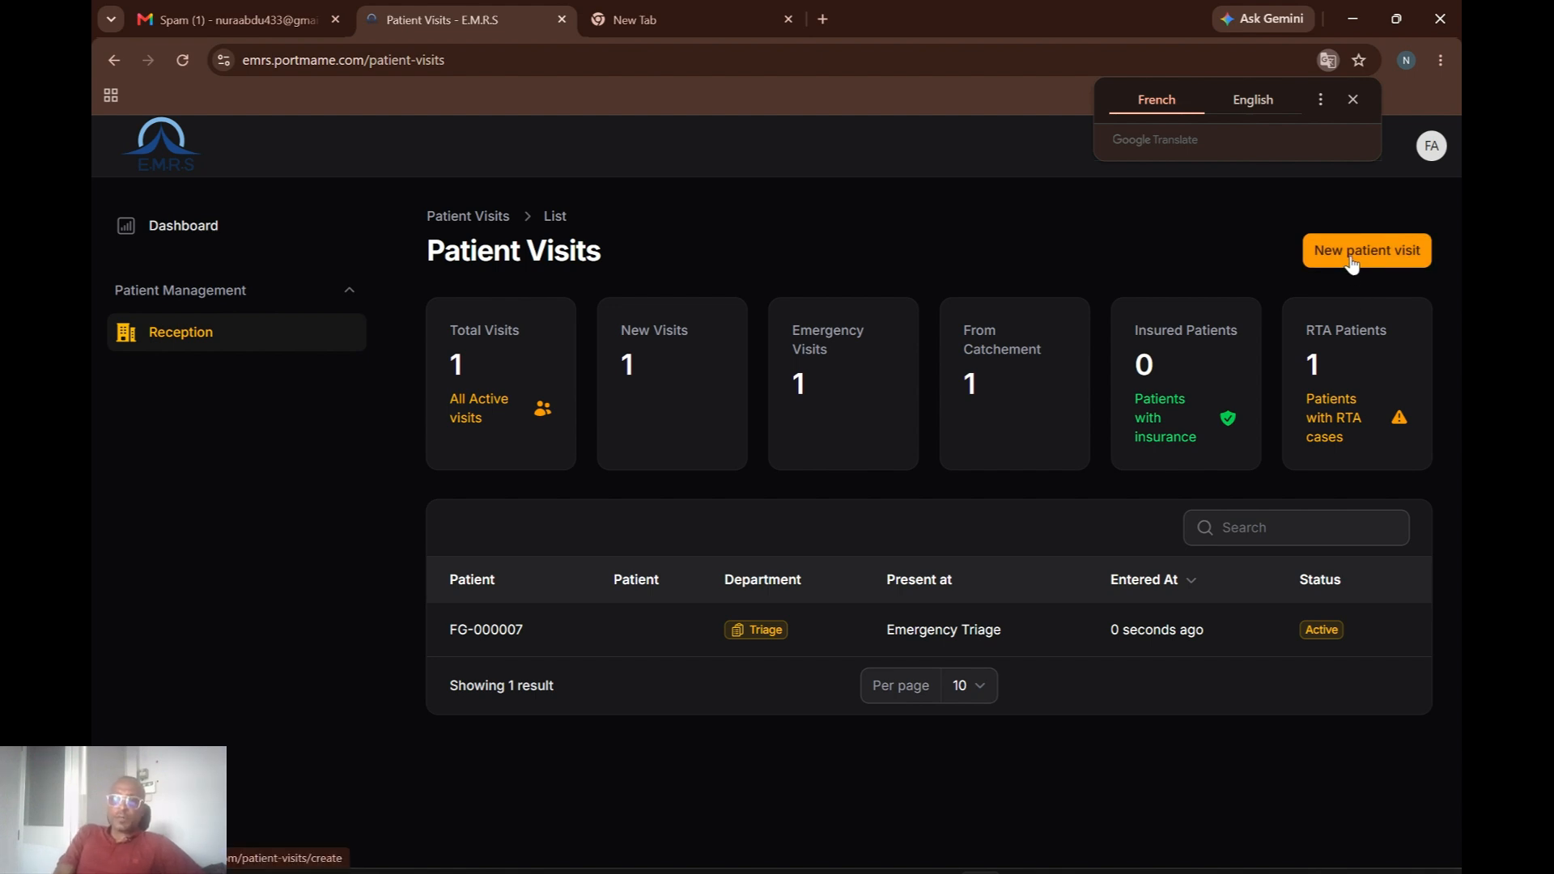
# Start a new patient visit and select the existing patient by ID search, which is rejected as already active.
pyautogui.click(1350, 260)
pyautogui.click(629, 541)
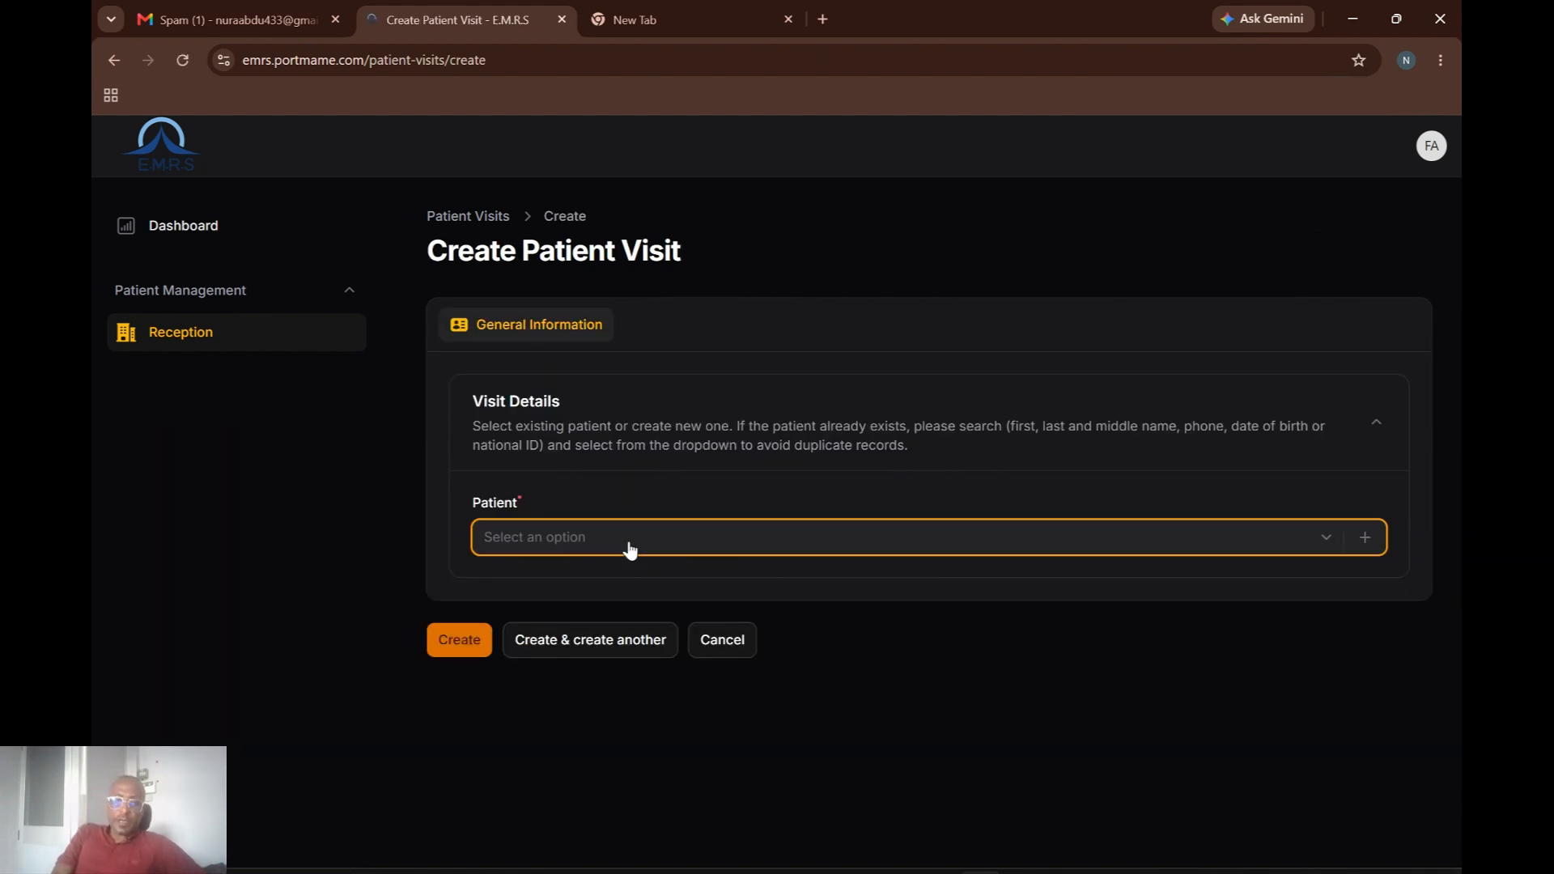
pyautogui.write('07')
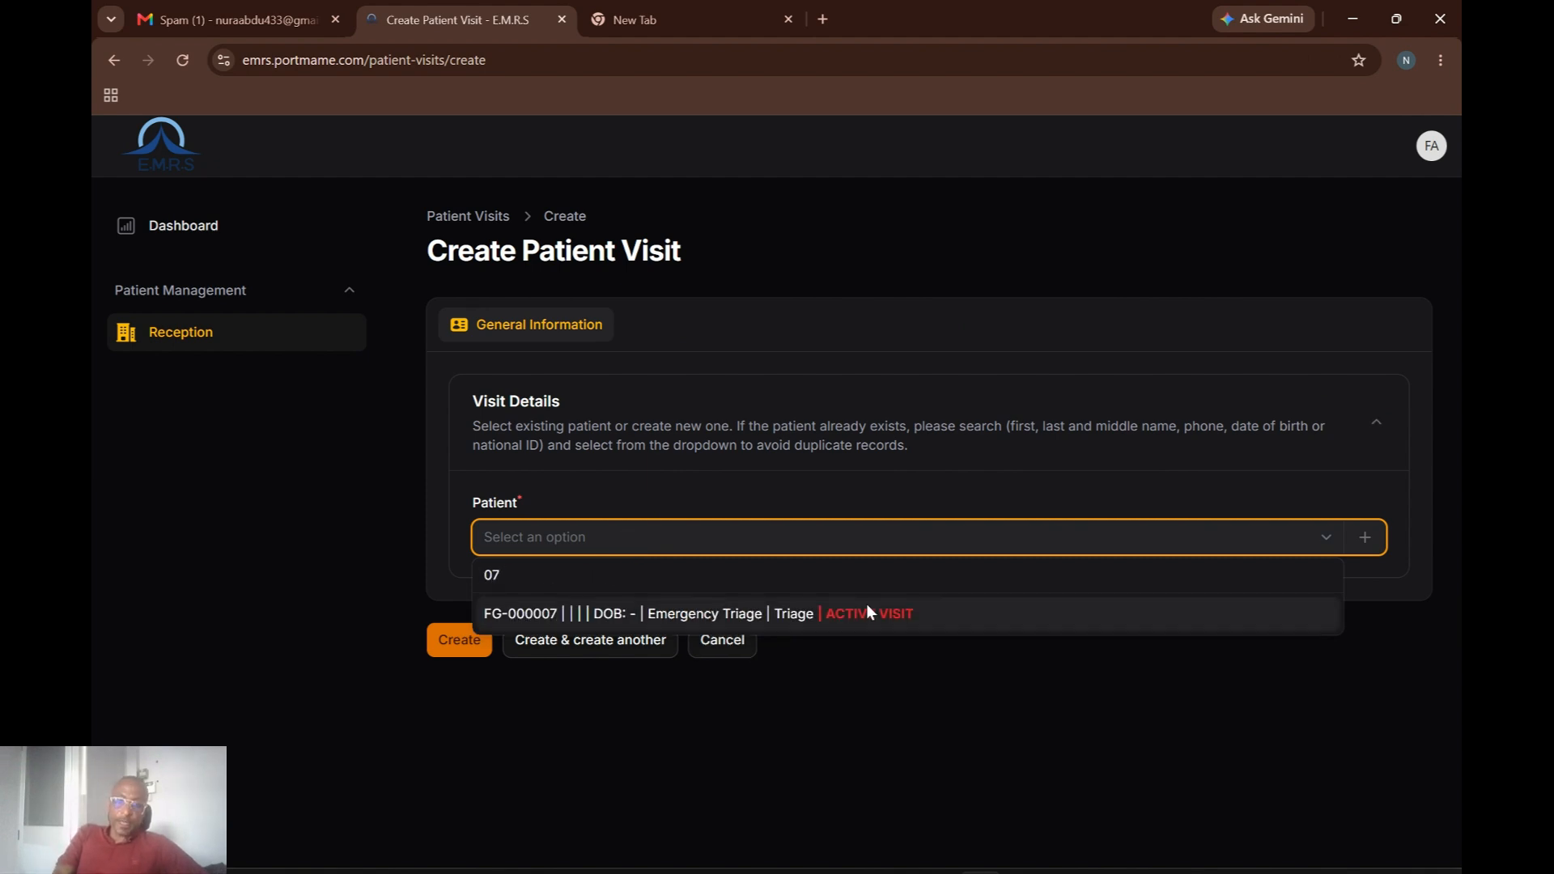
pyautogui.click(720, 617)
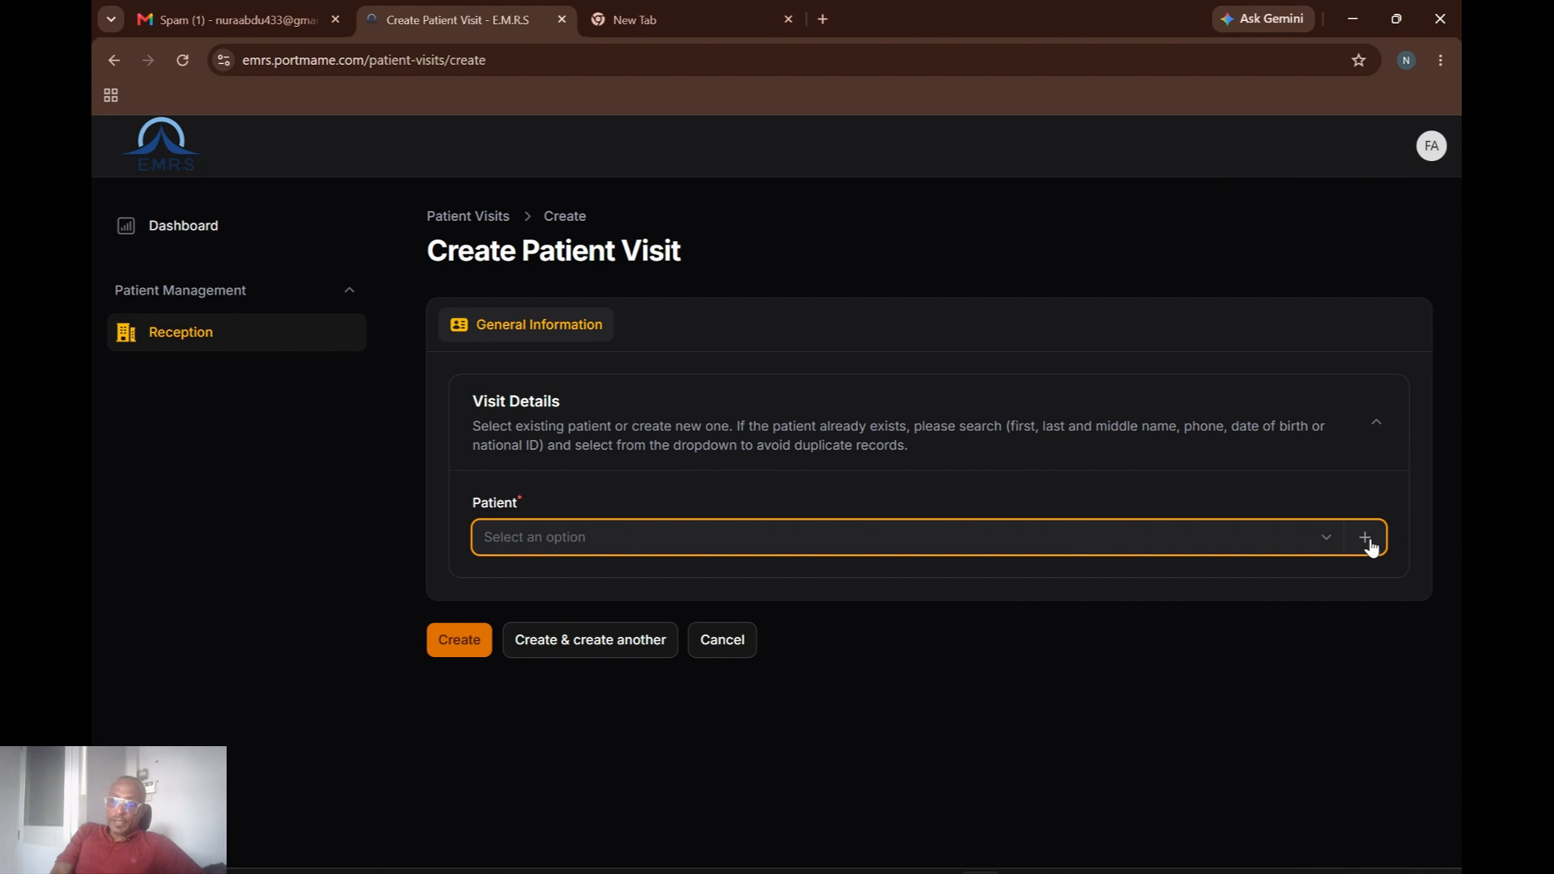
# Start a new patient record, set gender to Female and enter the first, middle and last names.
pyautogui.click(1370, 539)
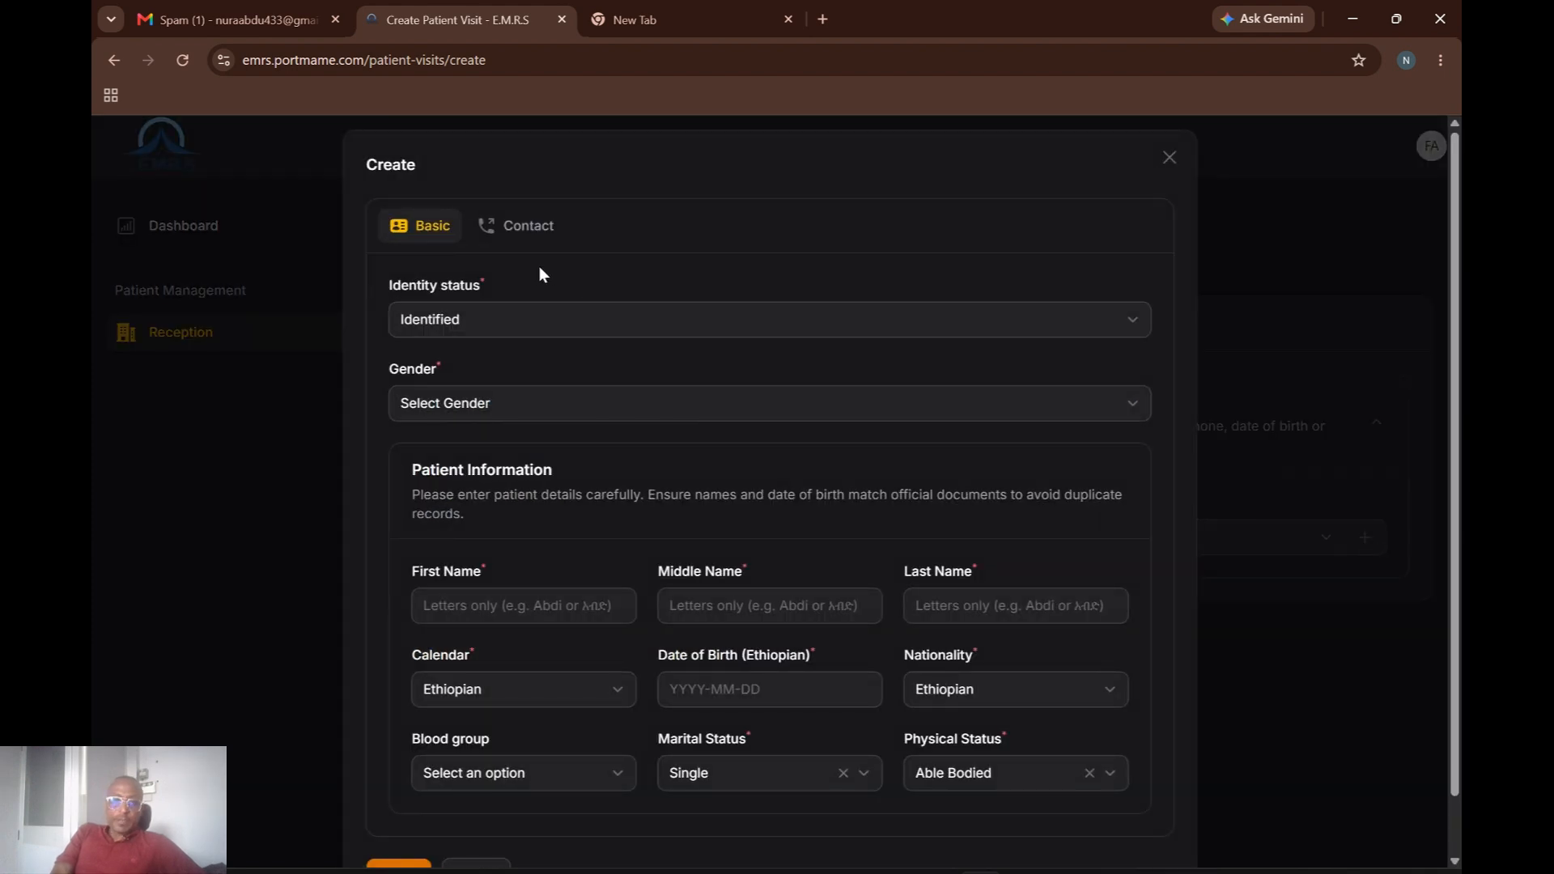
pyautogui.click(809, 410)
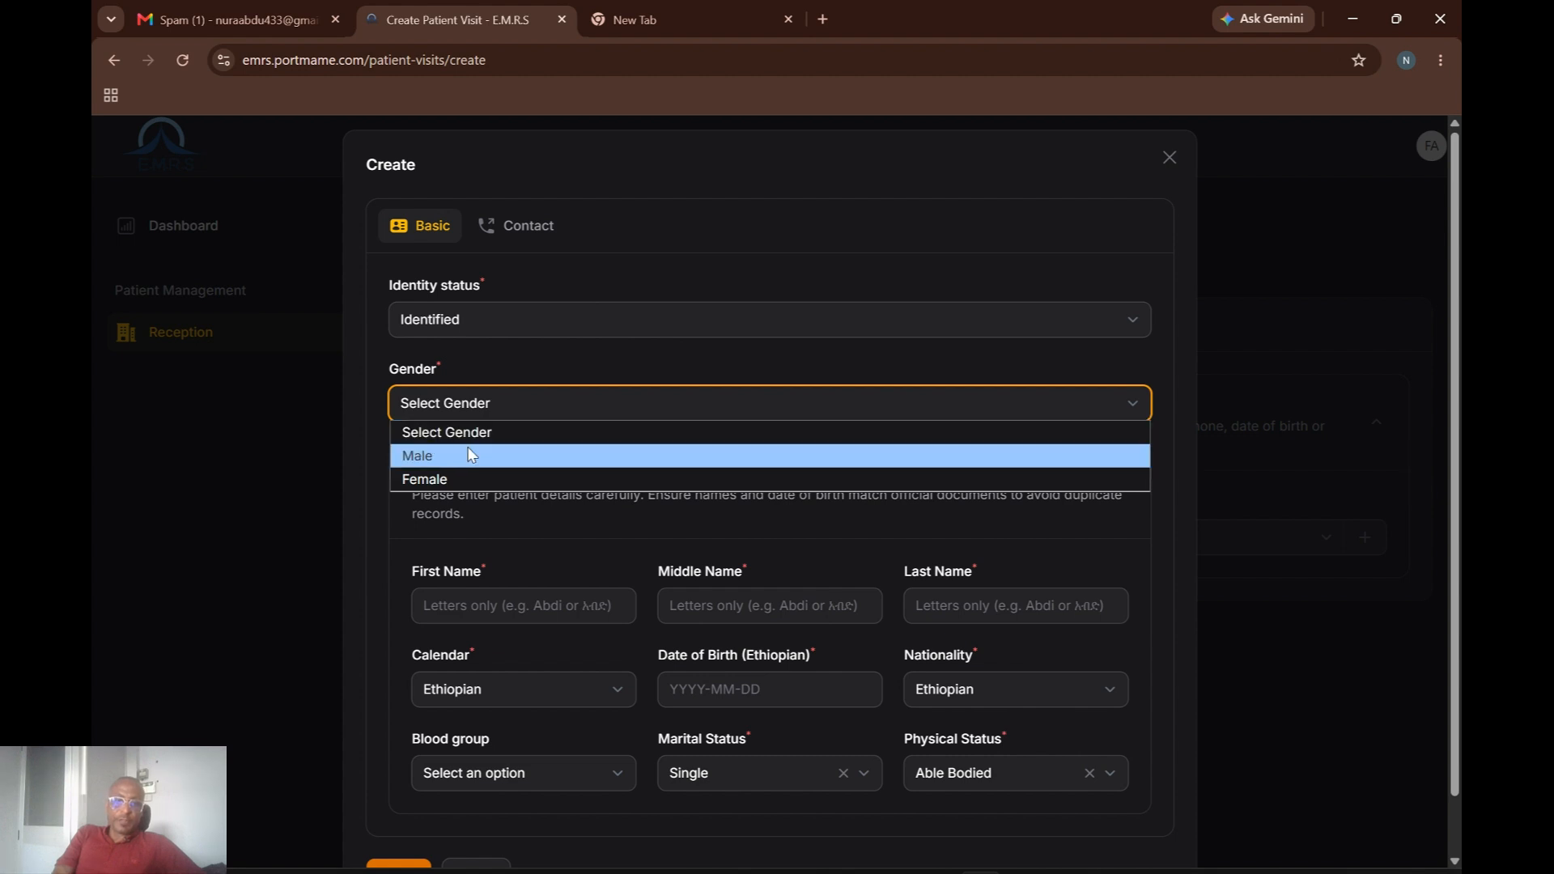
pyautogui.click(436, 477)
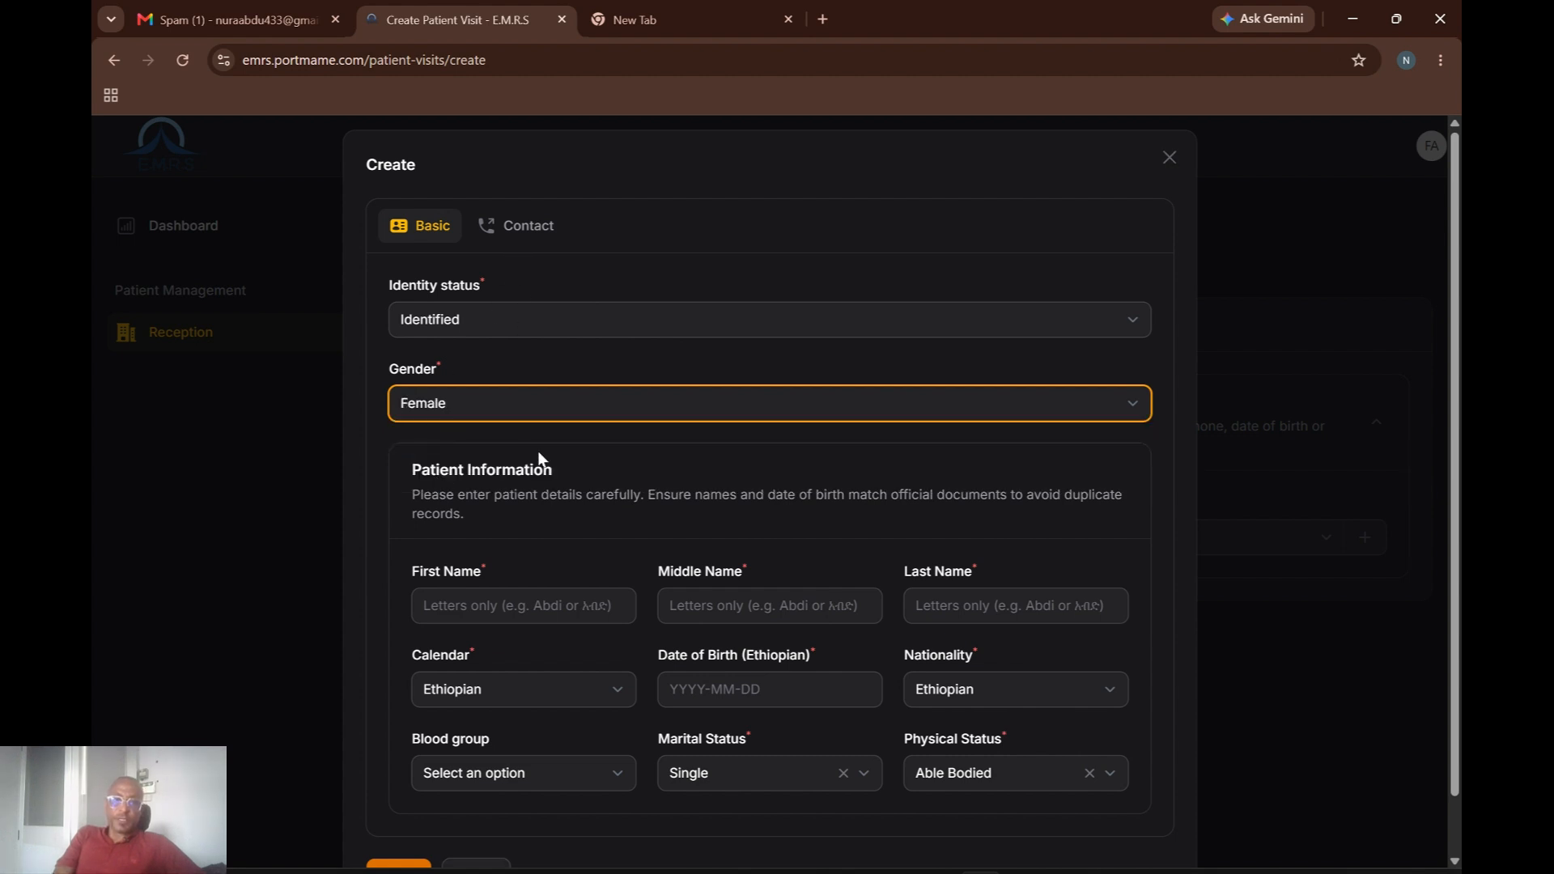
pyautogui.click(504, 597)
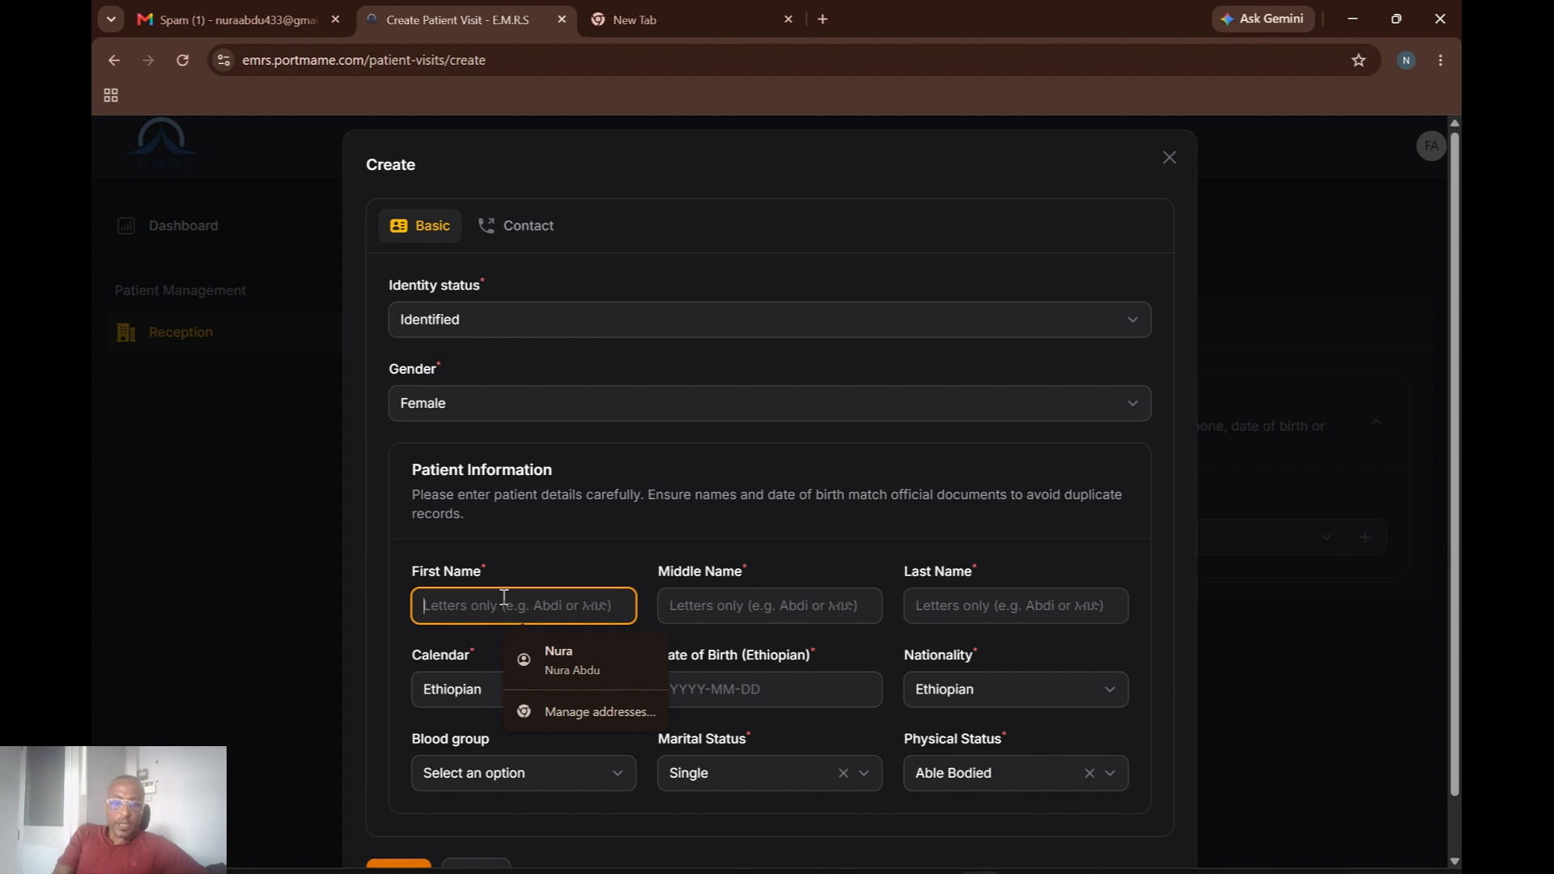
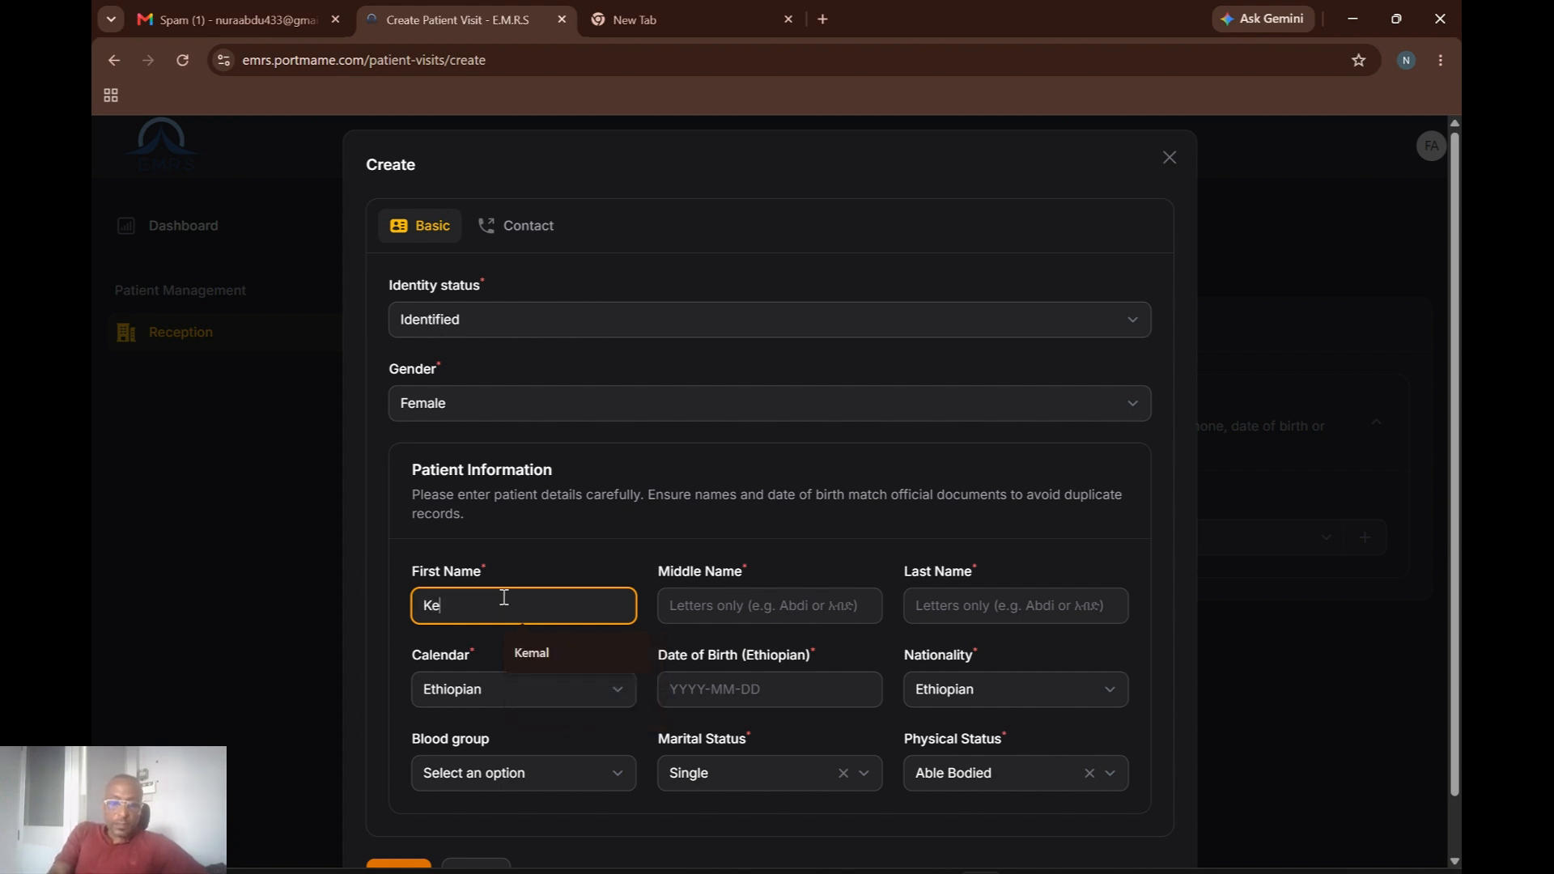
pyautogui.click(807, 614)
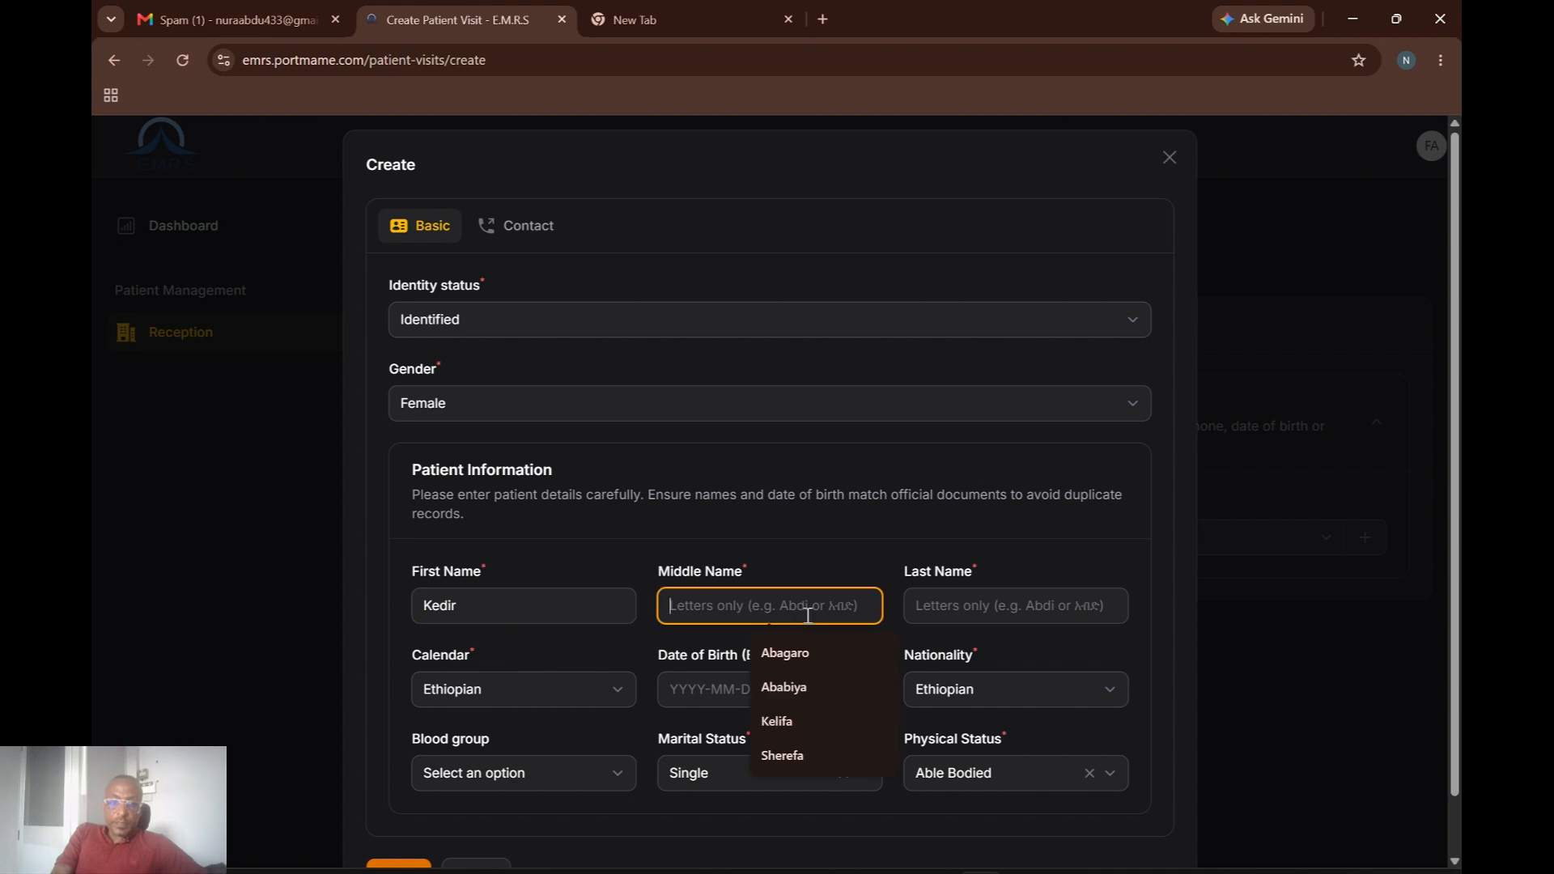
pyautogui.click(796, 654)
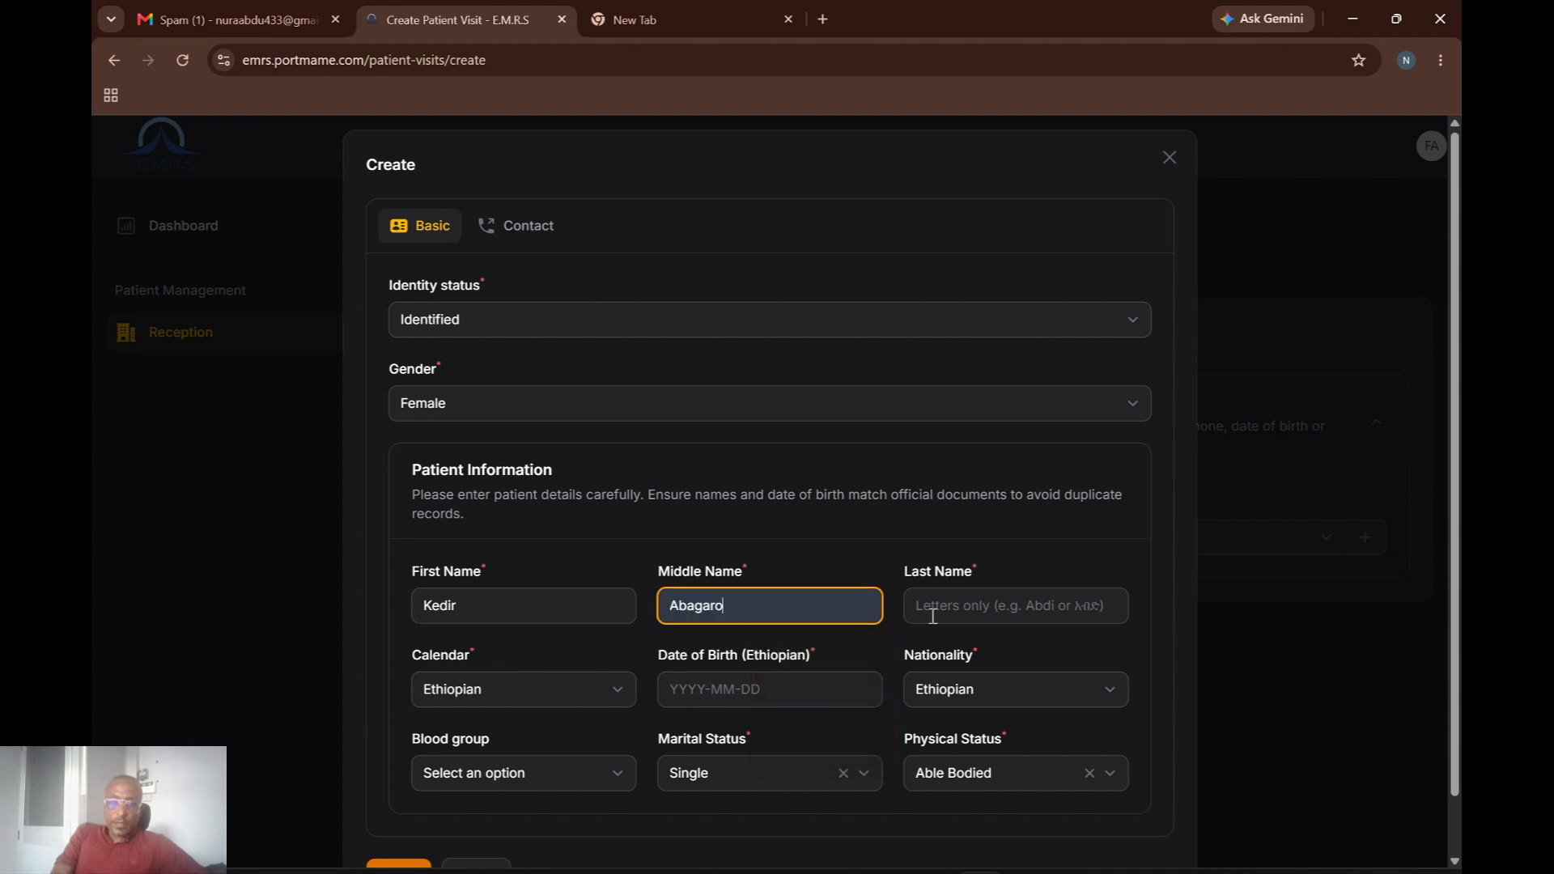
pyautogui.click(1093, 609)
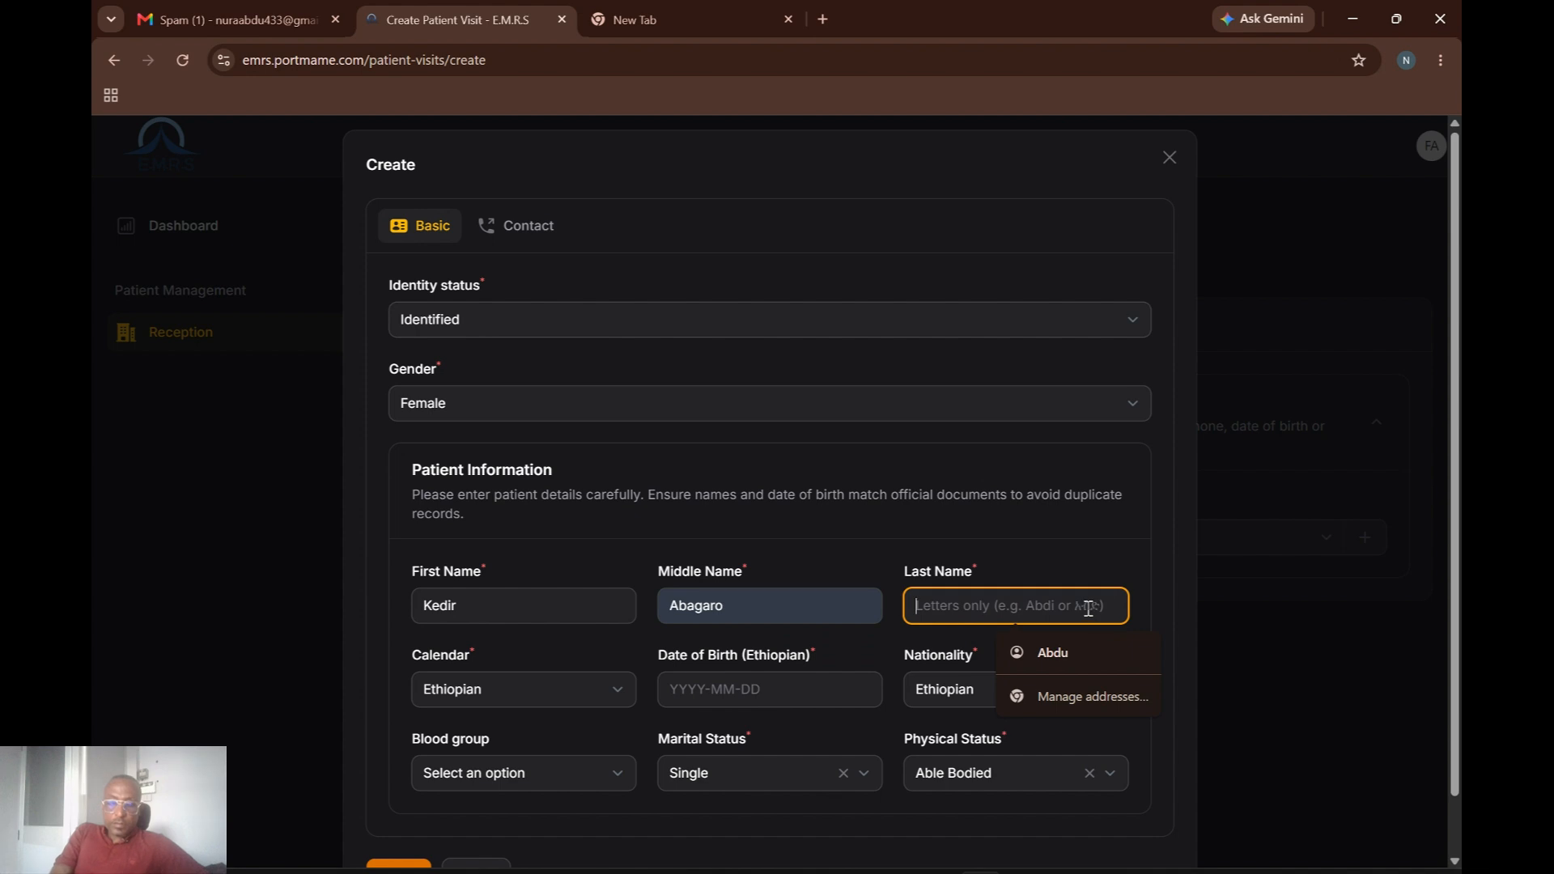
pyautogui.write('Af')
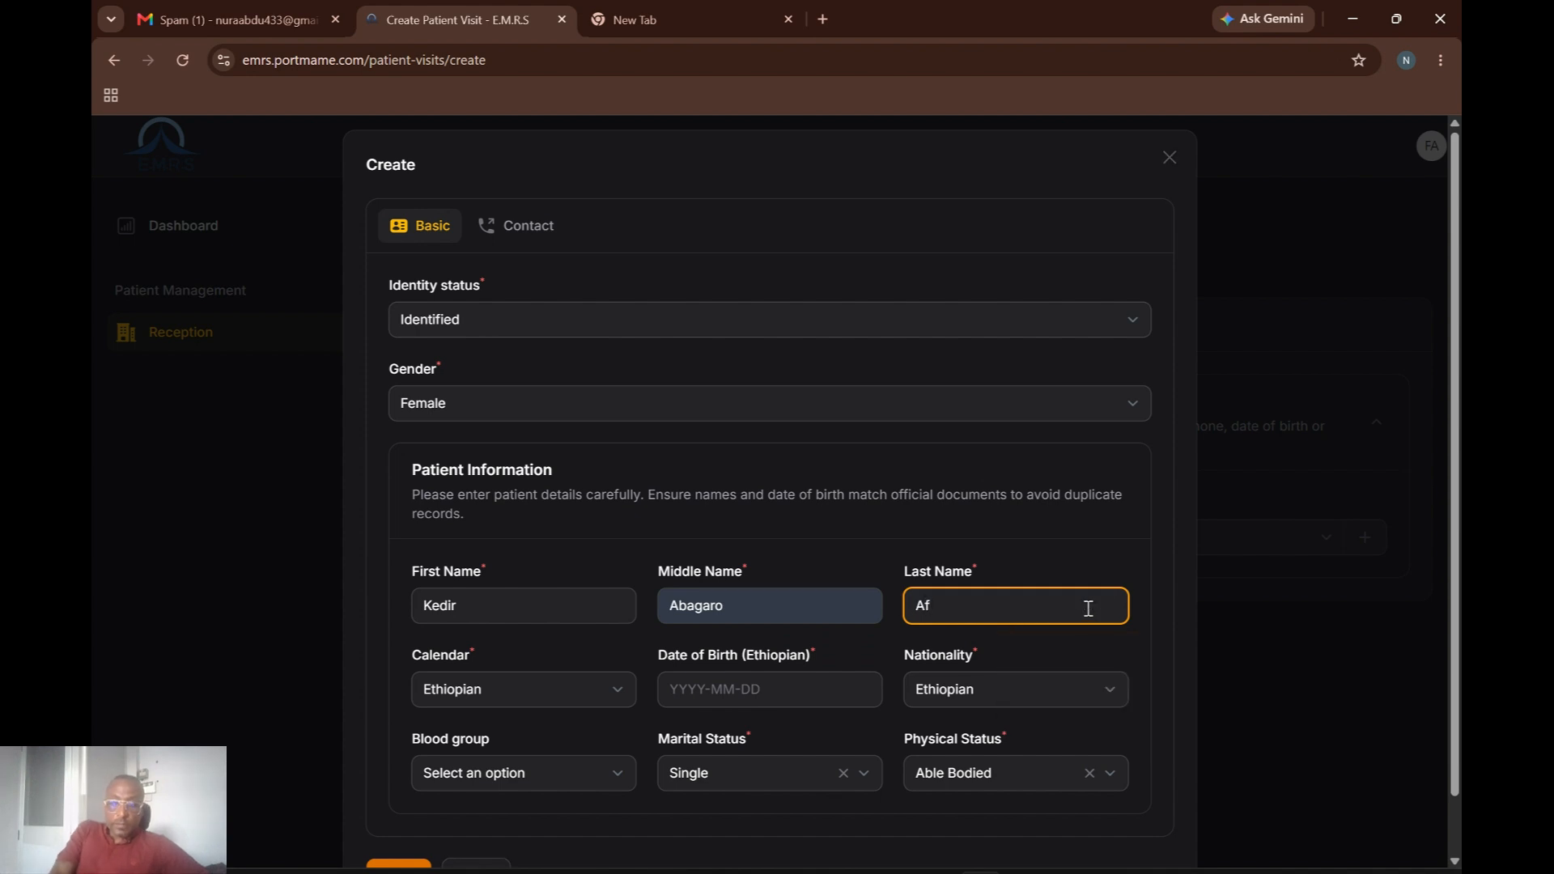
pyautogui.press('BackSpace')
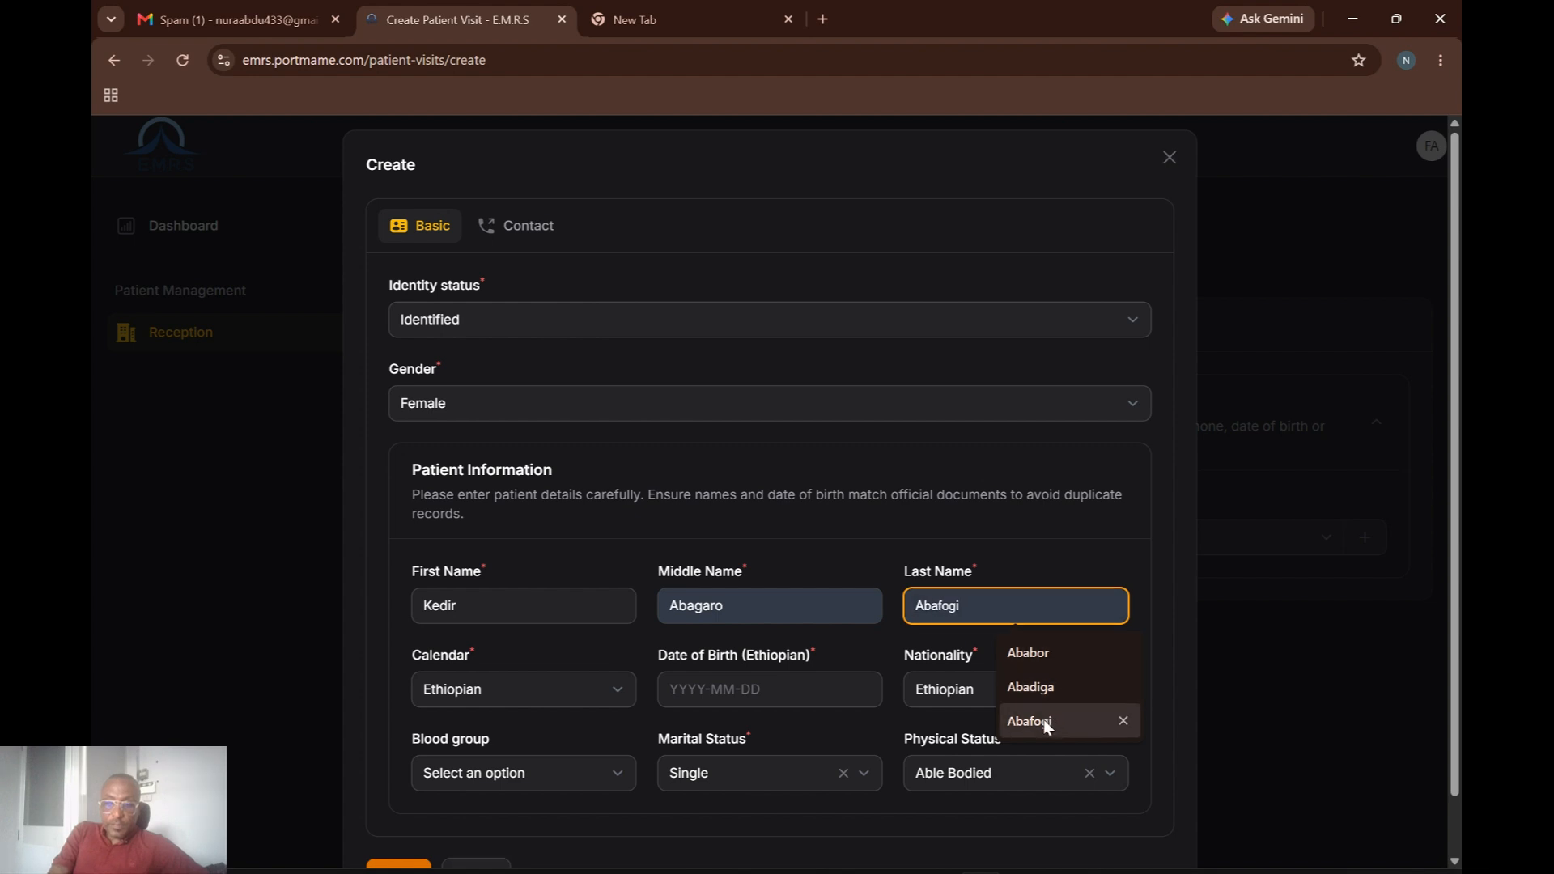
pyautogui.click(1045, 719)
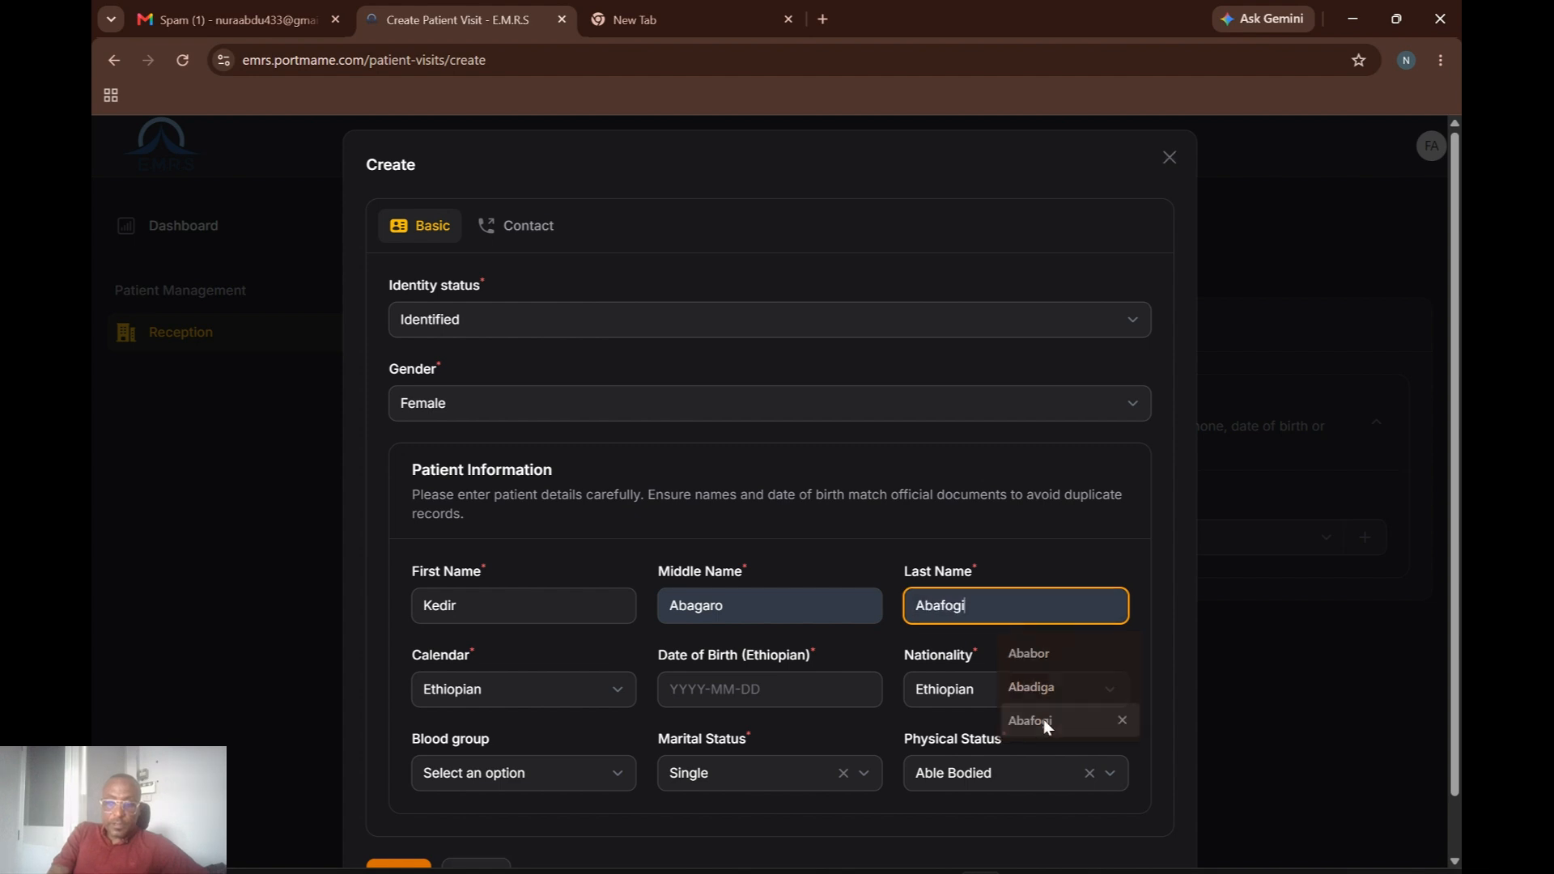
# Fill in the date of birth, set blood group A+, and submit the patient's details.
pyautogui.click(673, 700)
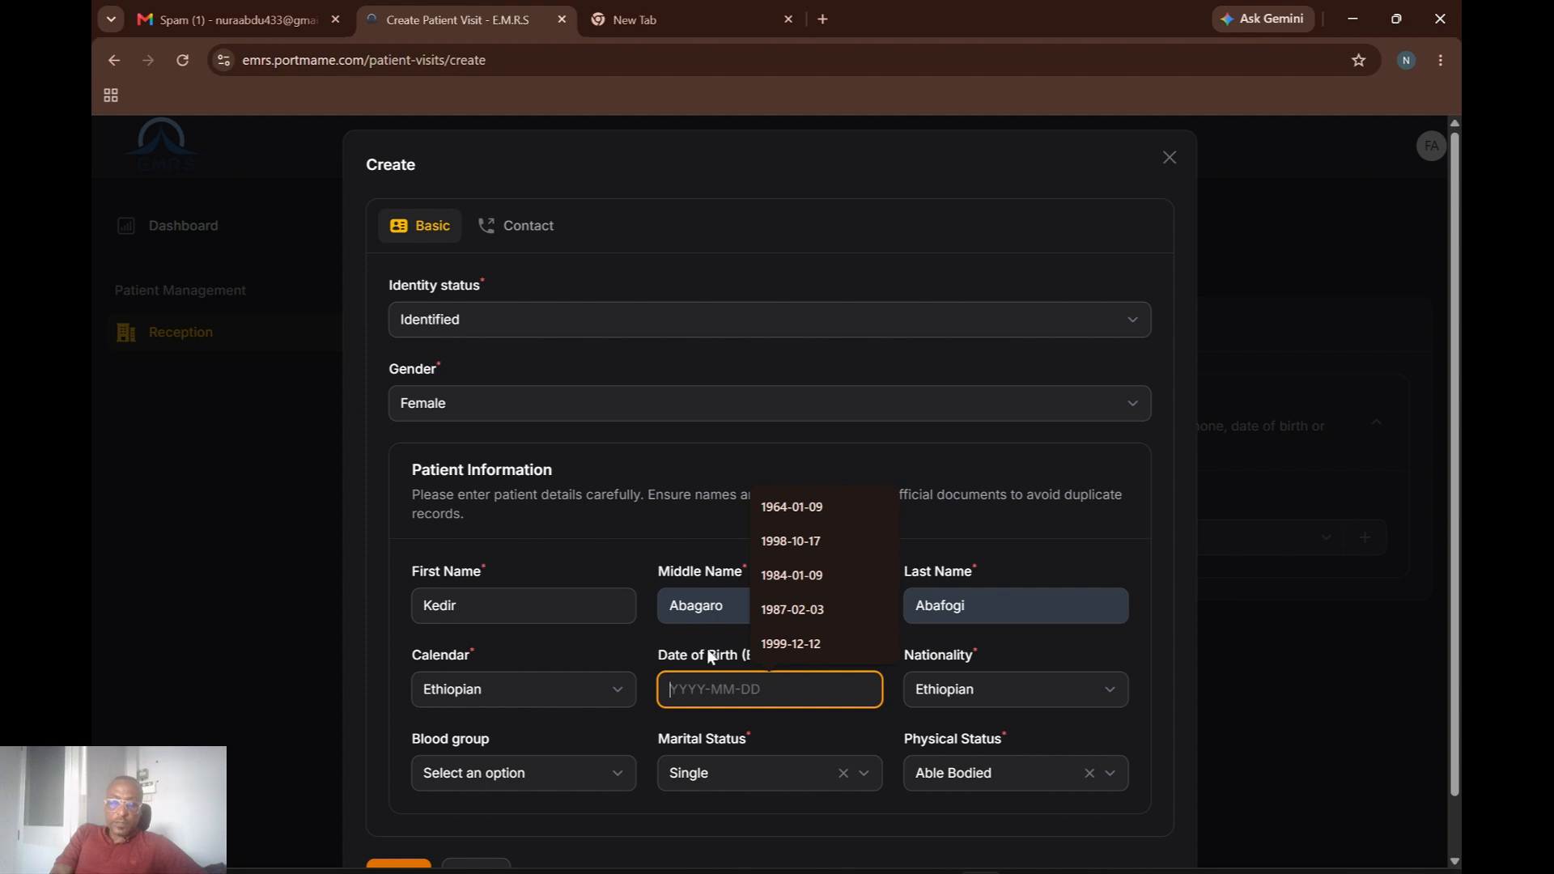
pyautogui.click(787, 542)
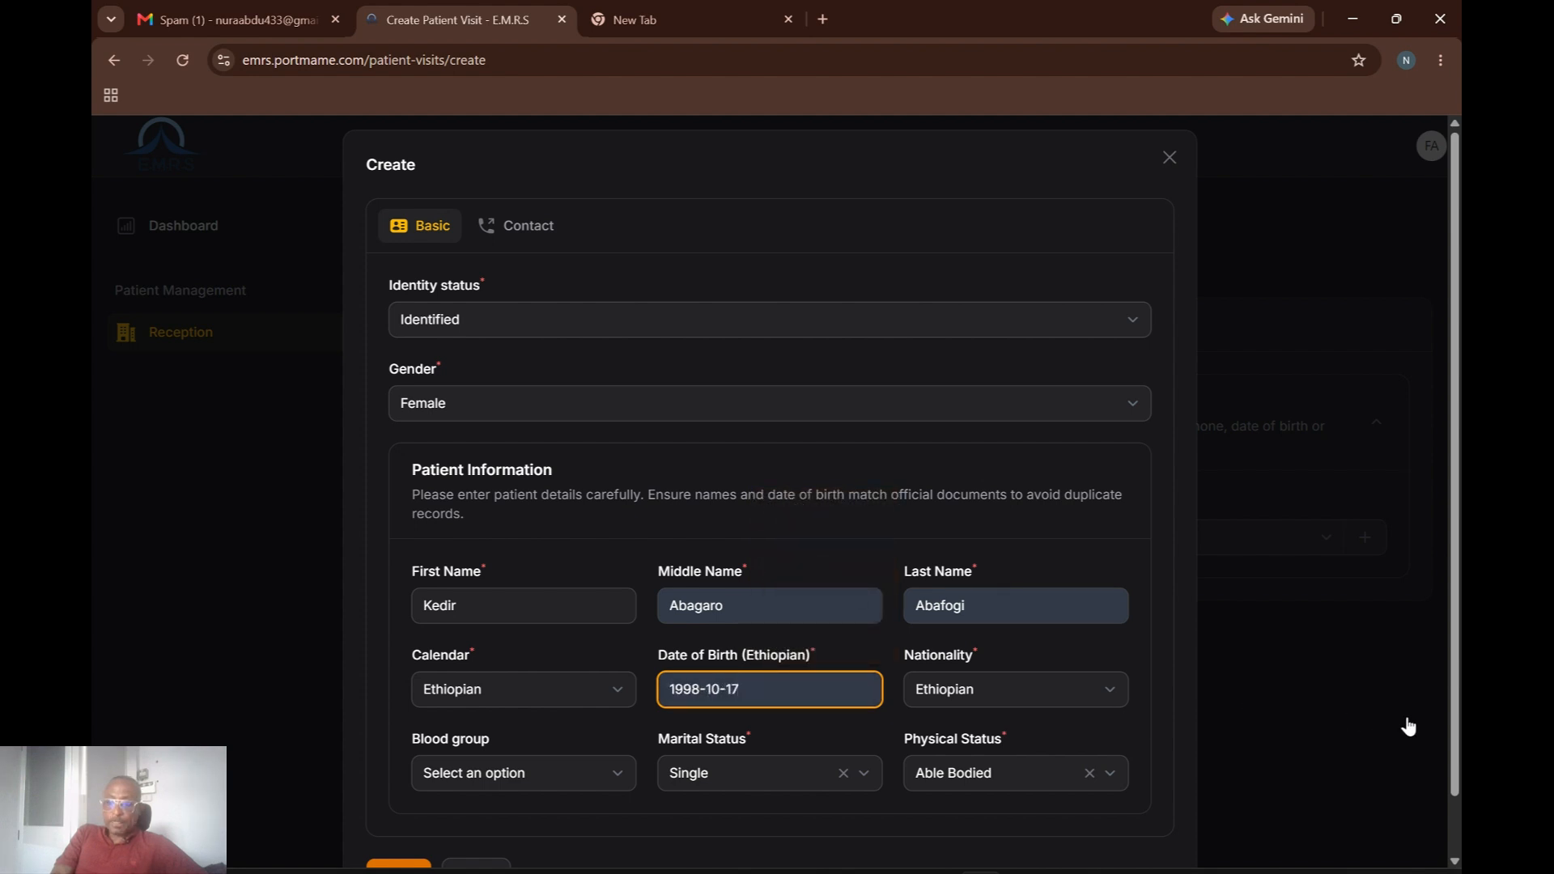
pyautogui.scroll(-1, 1457, 751)
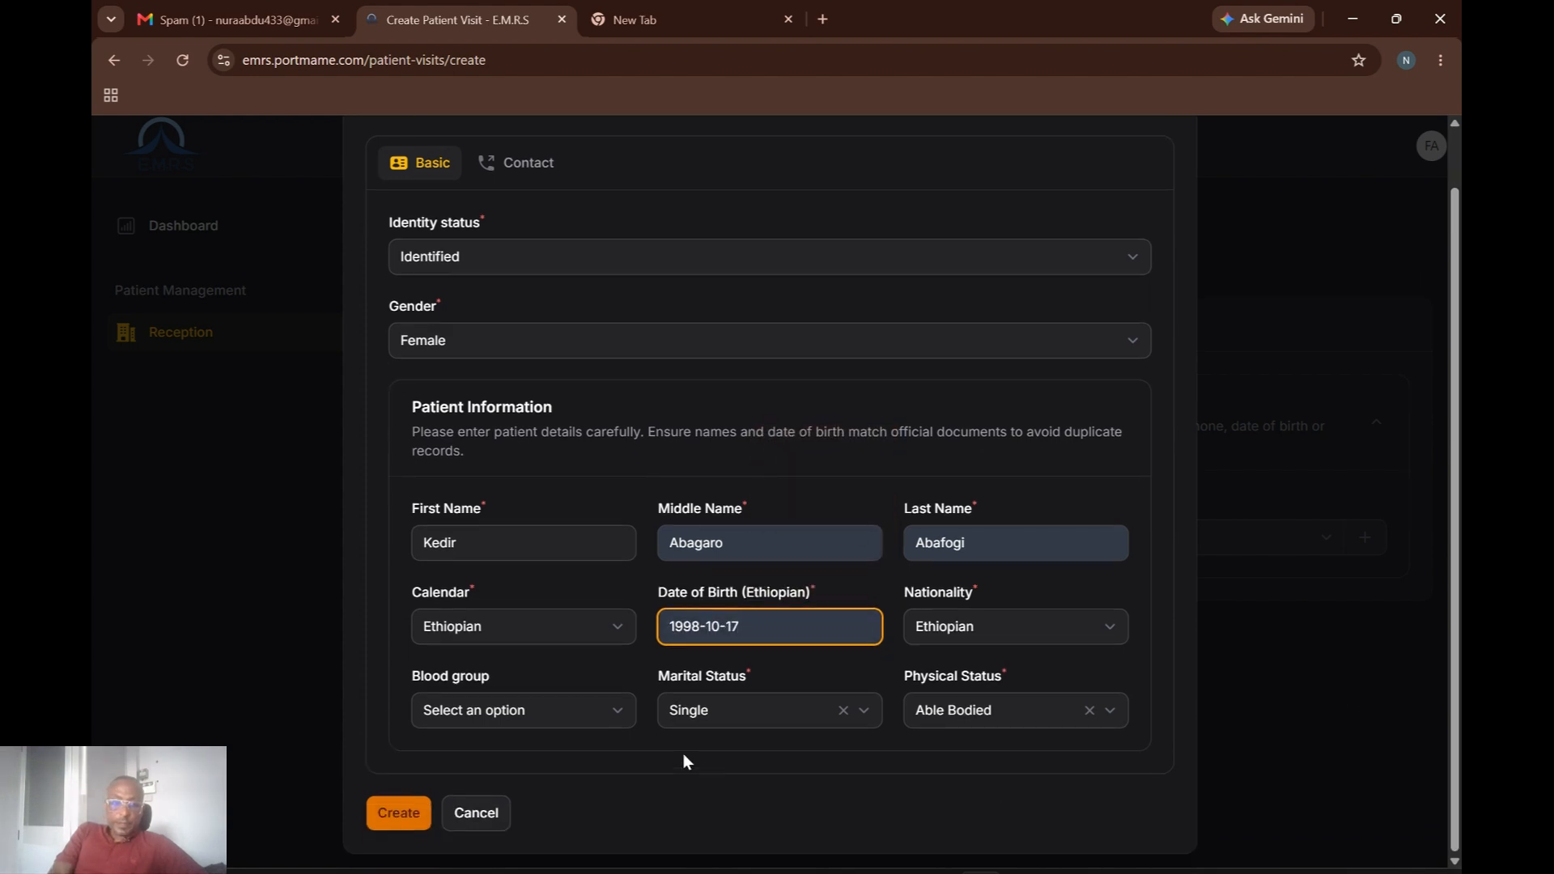
pyautogui.click(607, 718)
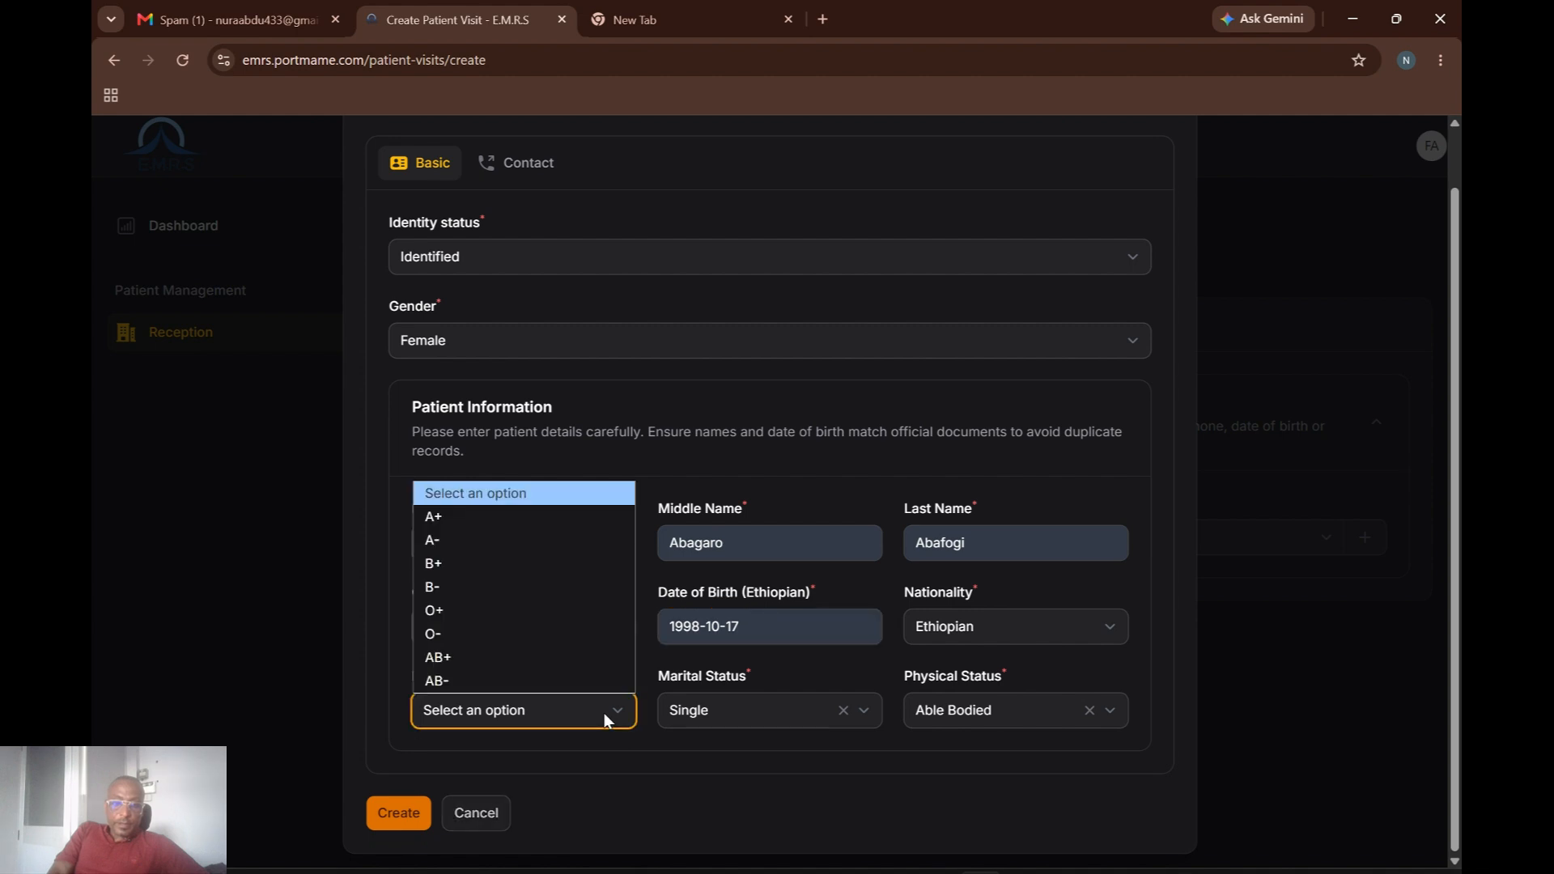
pyautogui.click(448, 518)
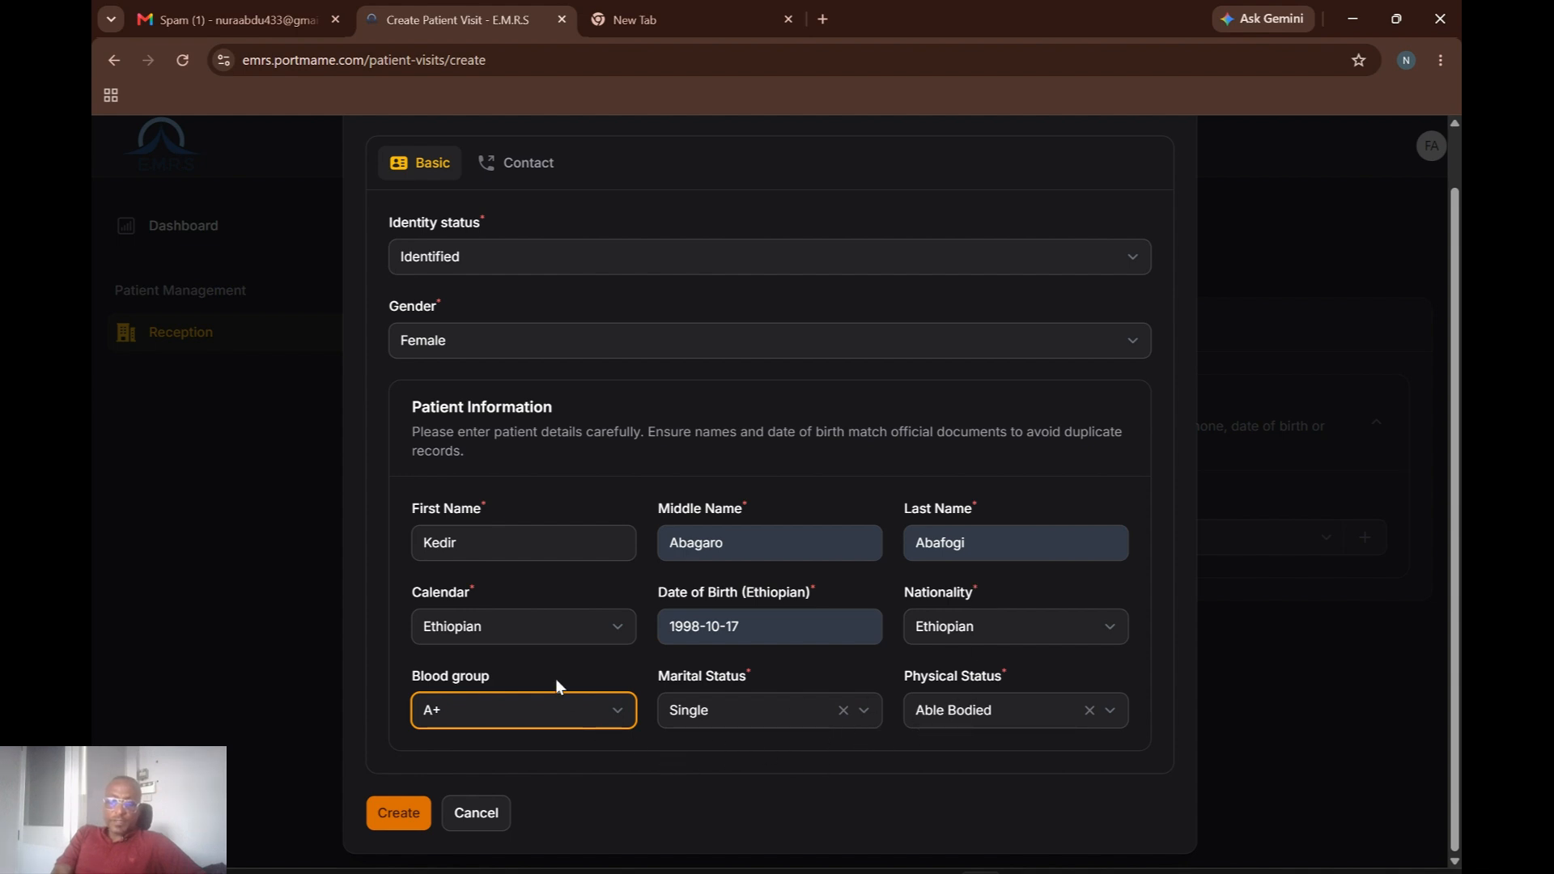
pyautogui.click(409, 813)
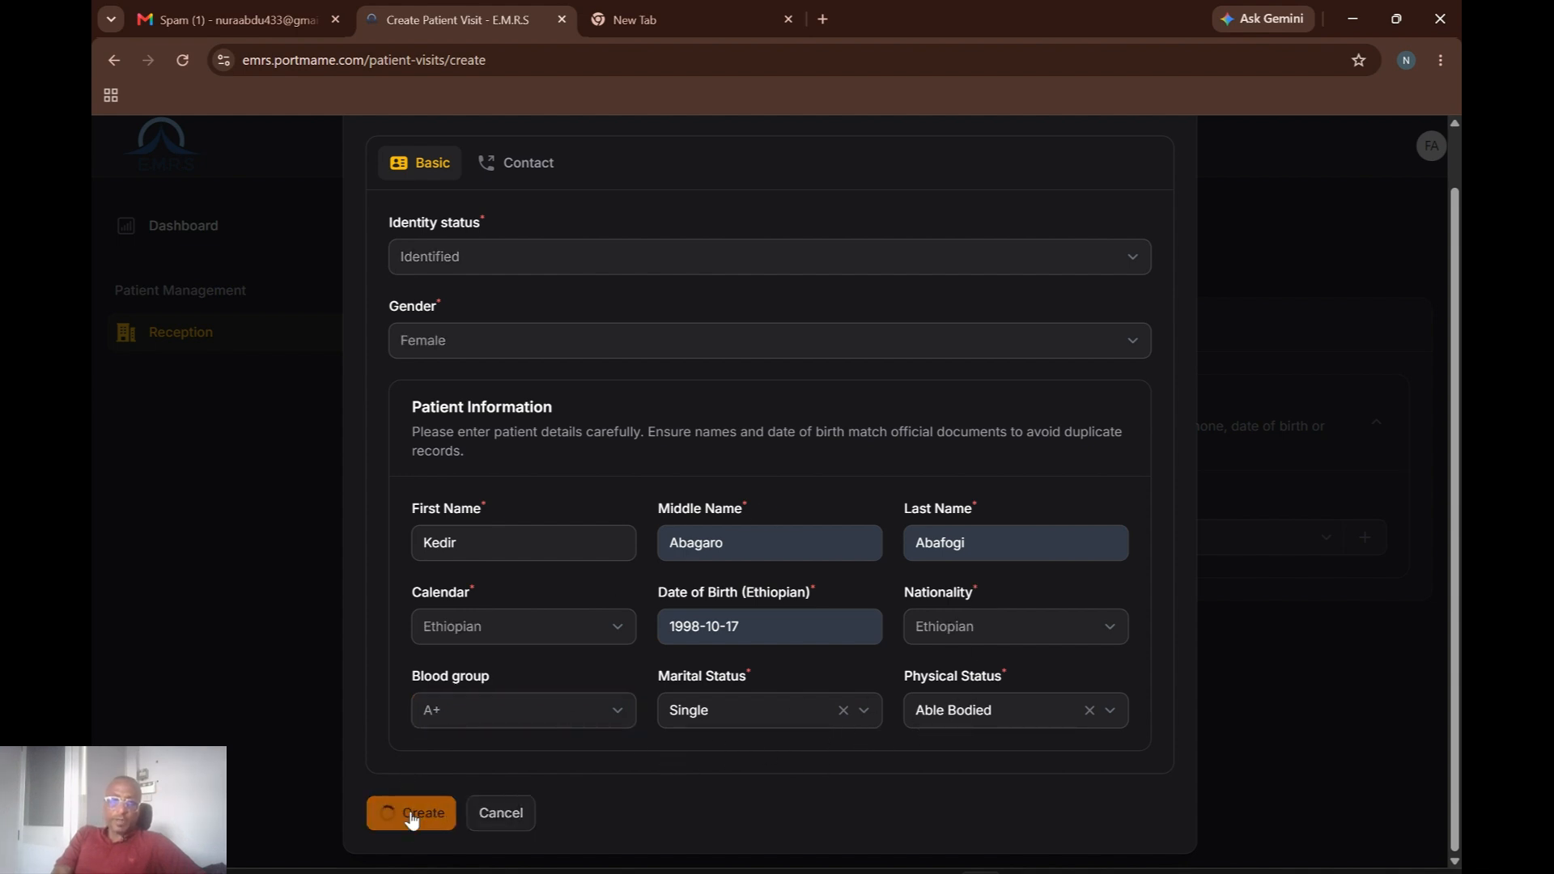
# Enter the patient's phone number, correcting a mistyped digit.
pyautogui.click(704, 293)
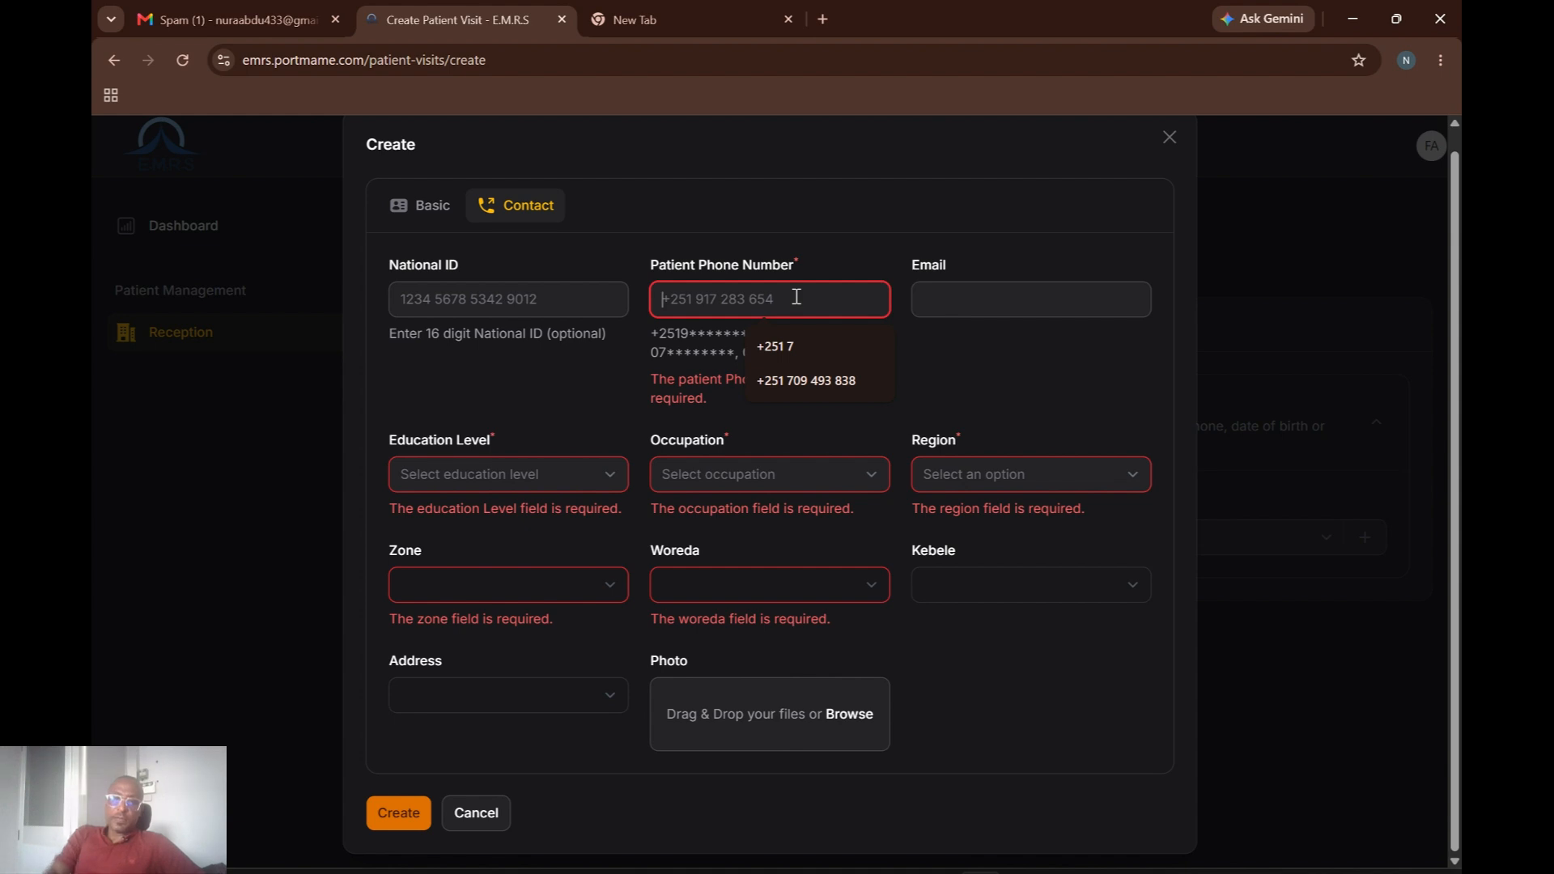
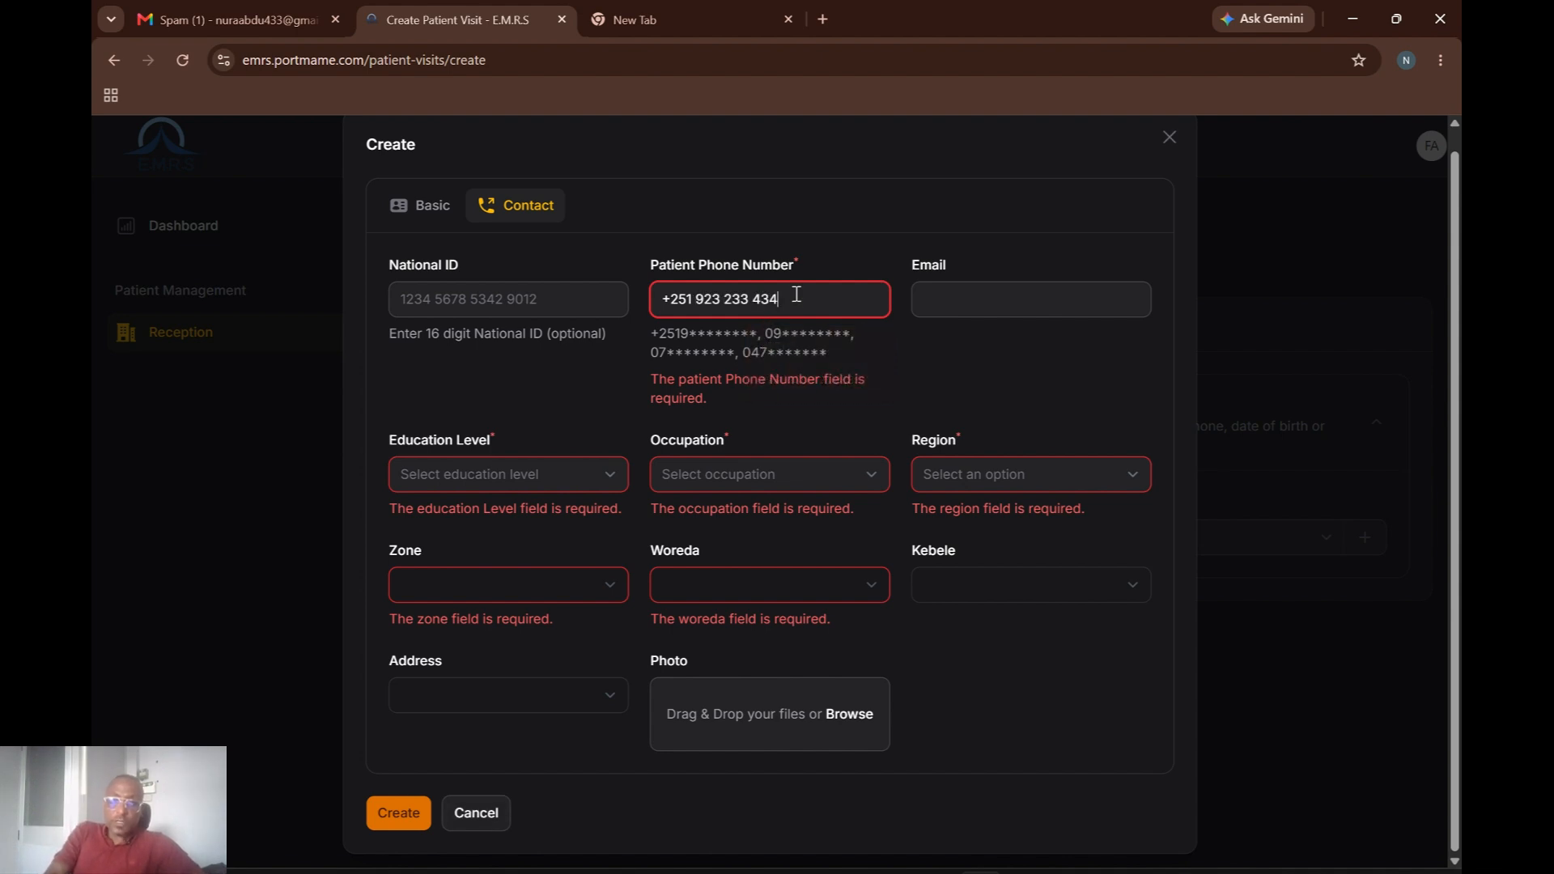
# Enter the patient's 16-digit National ID.
pyautogui.click(485, 310)
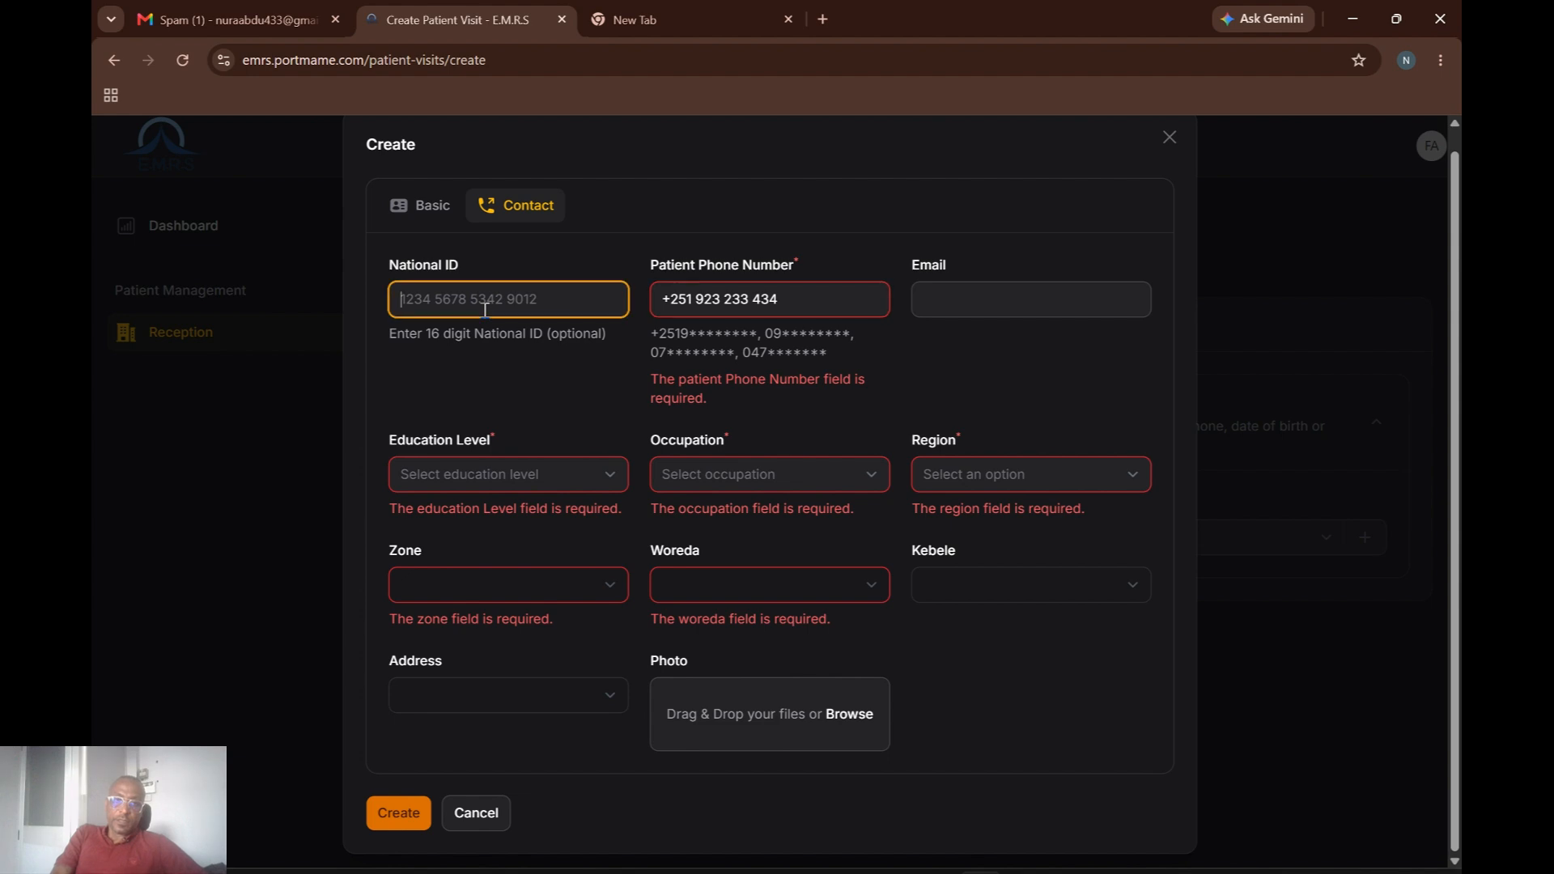
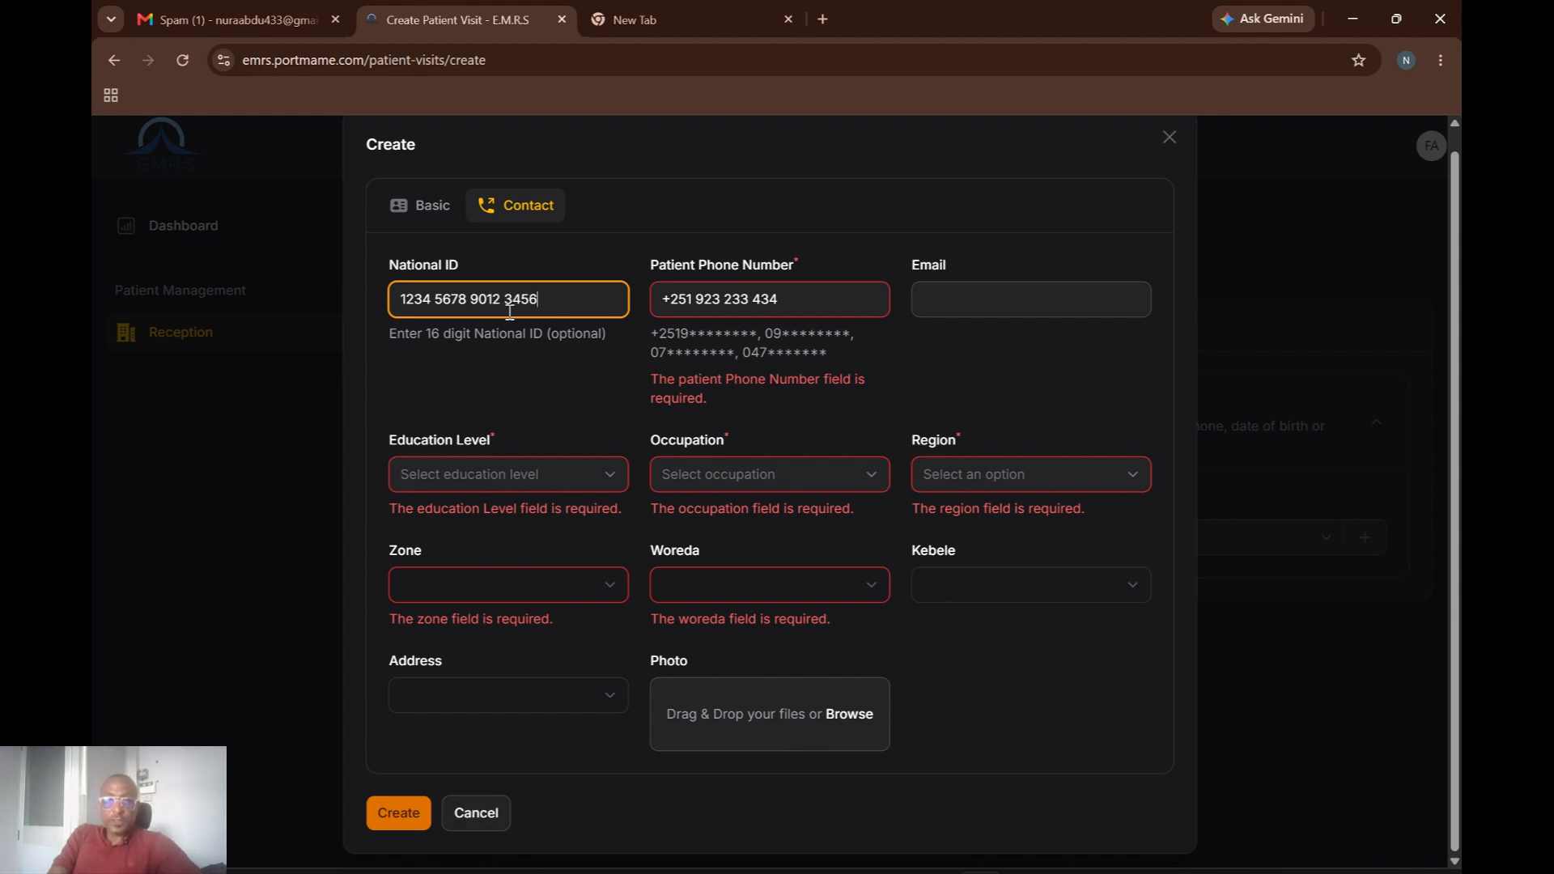
# Set education level to No Formal Education and occupation to Student.
pyautogui.click(619, 479)
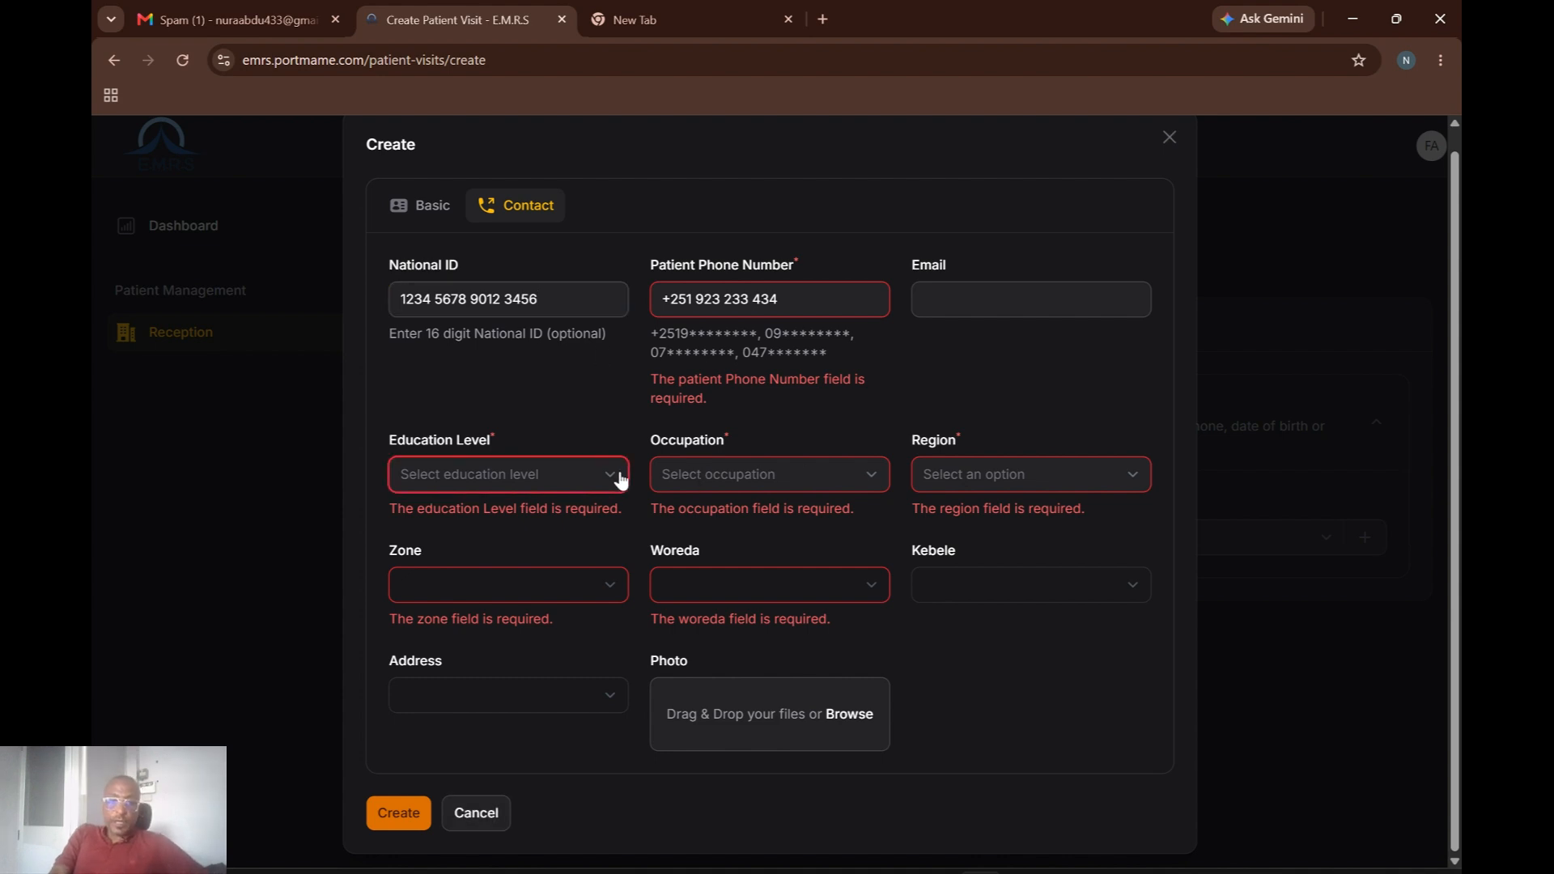
pyautogui.click(468, 552)
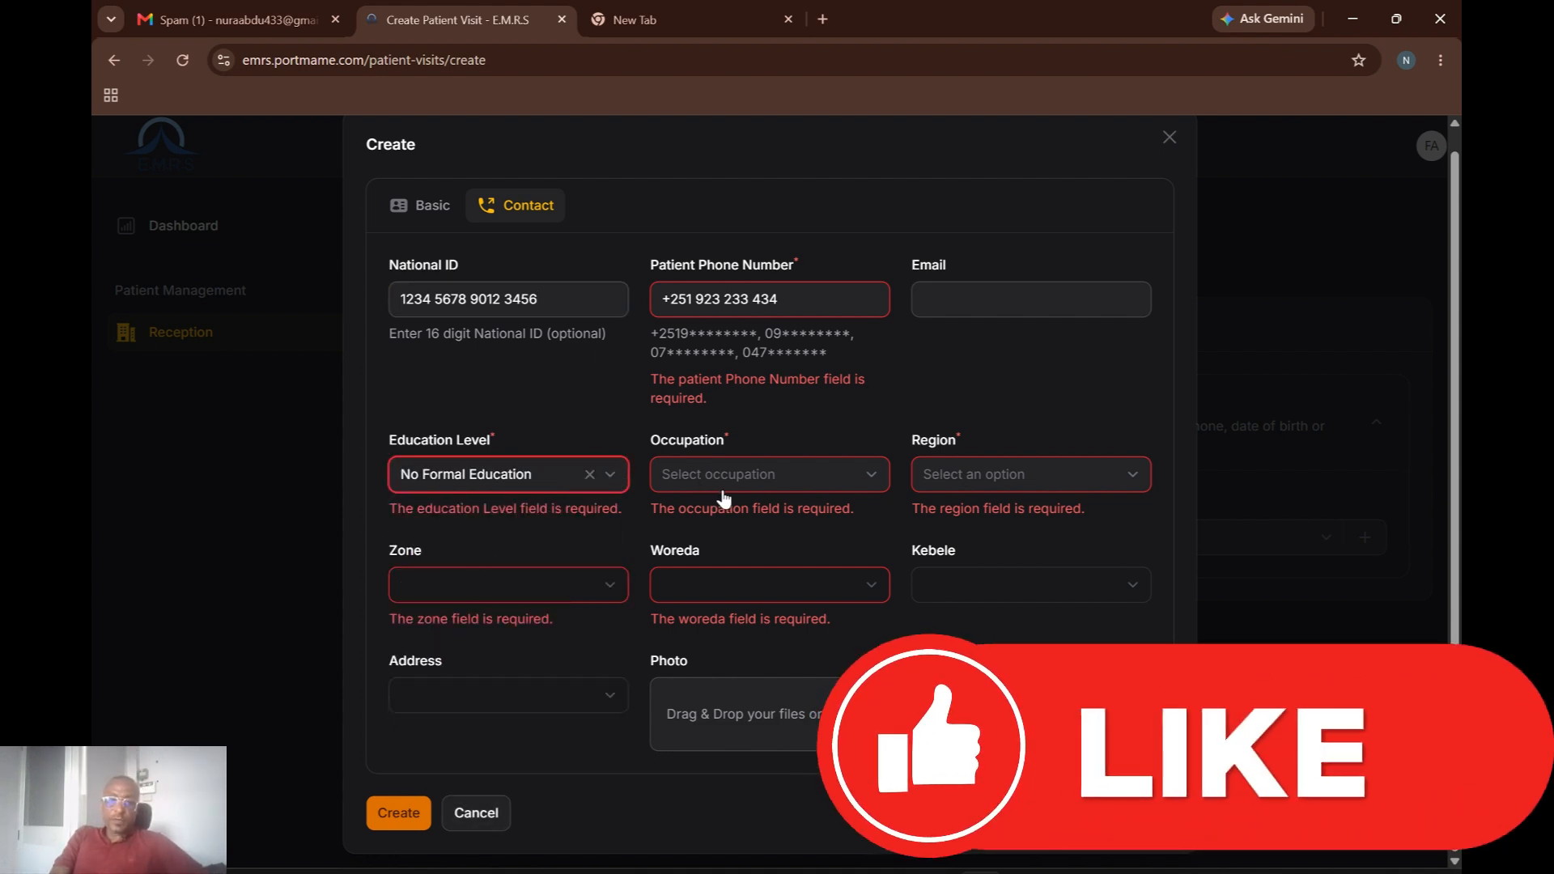
pyautogui.click(763, 486)
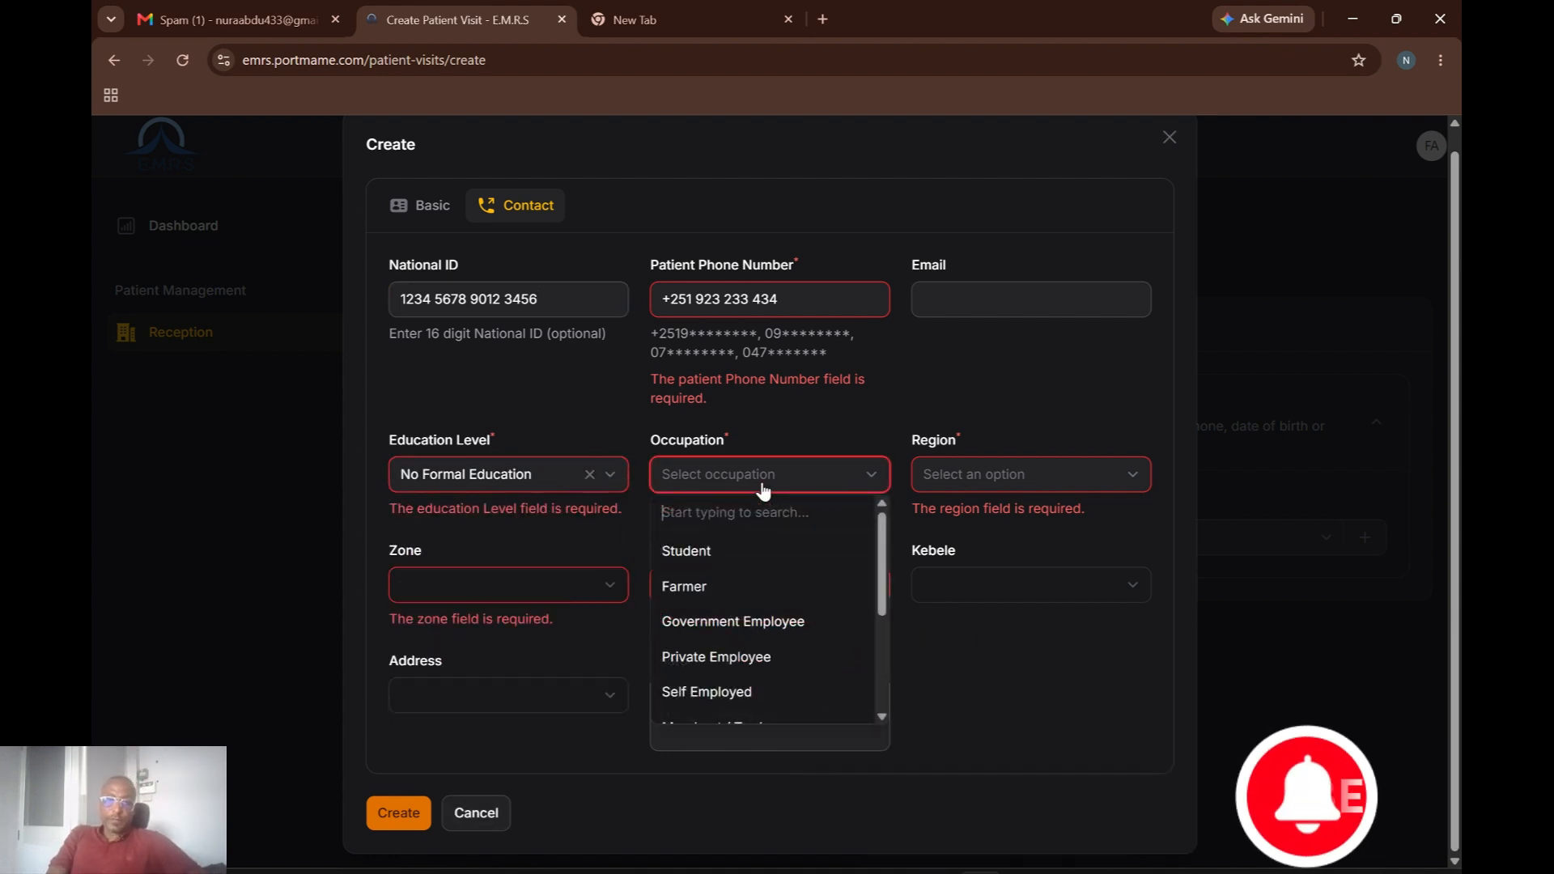
pyautogui.click(701, 558)
# Set the region to Oromia Region and the zone to Jimma Zone.
pyautogui.click(998, 472)
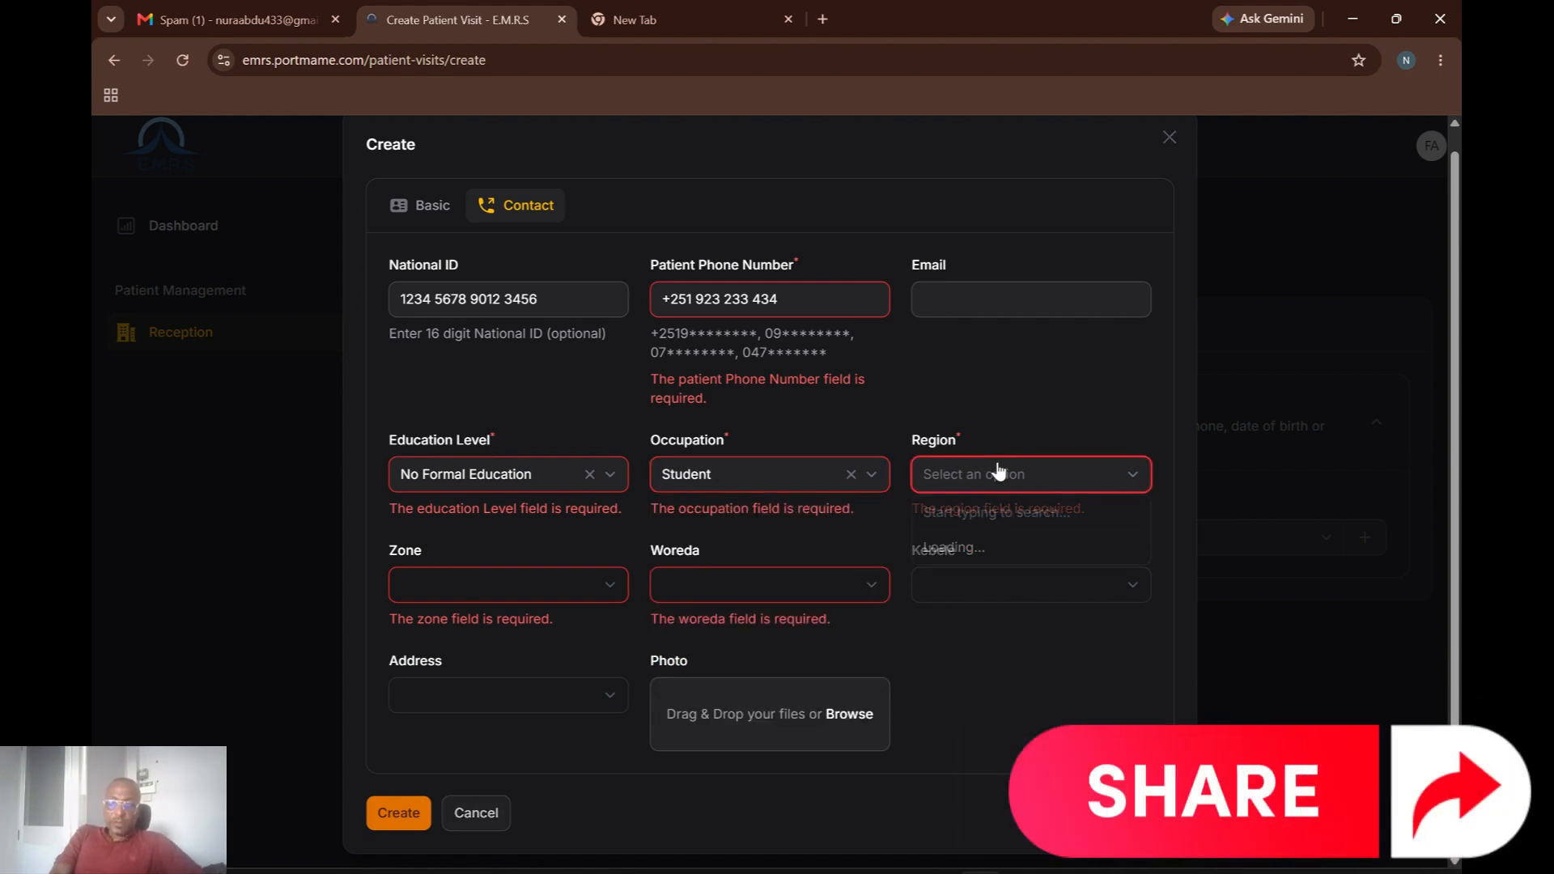
pyautogui.write('Ji')
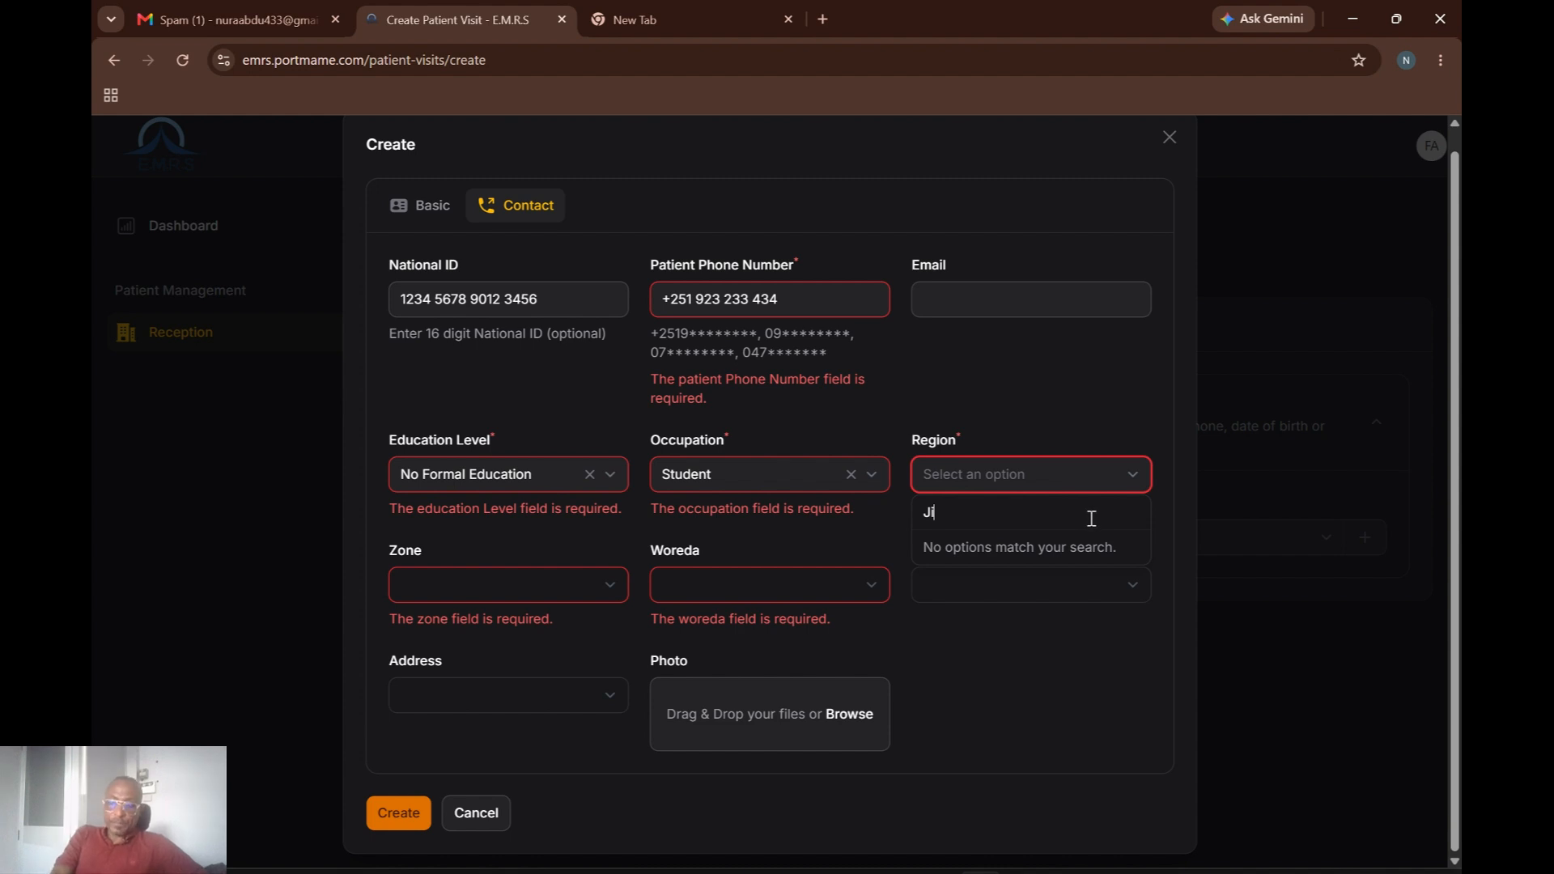
pyautogui.press('BackSpace')
pyautogui.press('BackSpace')
pyautogui.write('or')
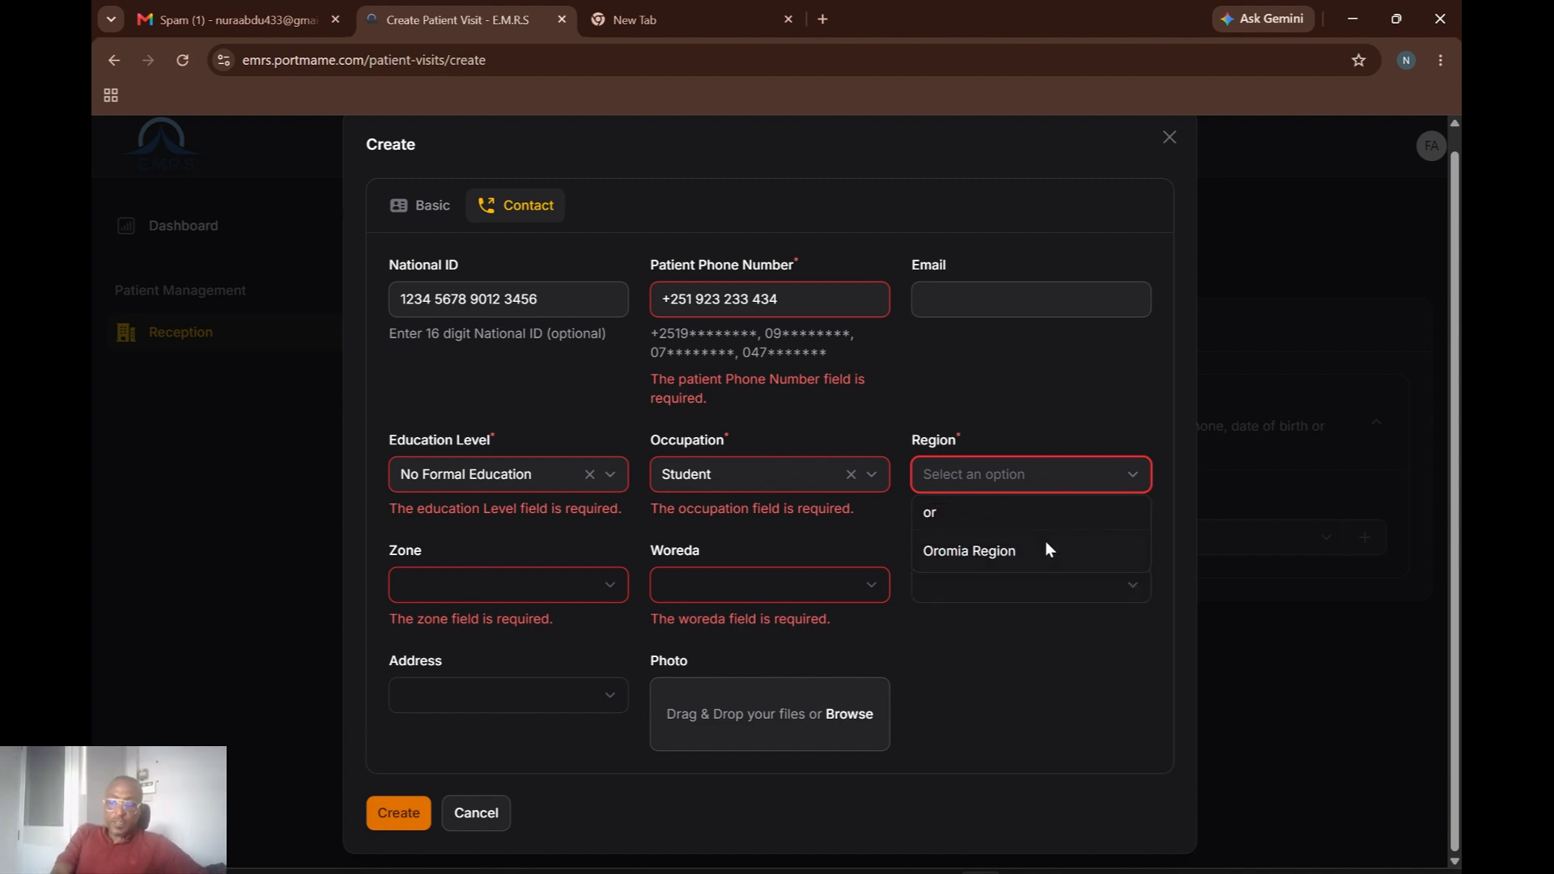
pyautogui.click(990, 553)
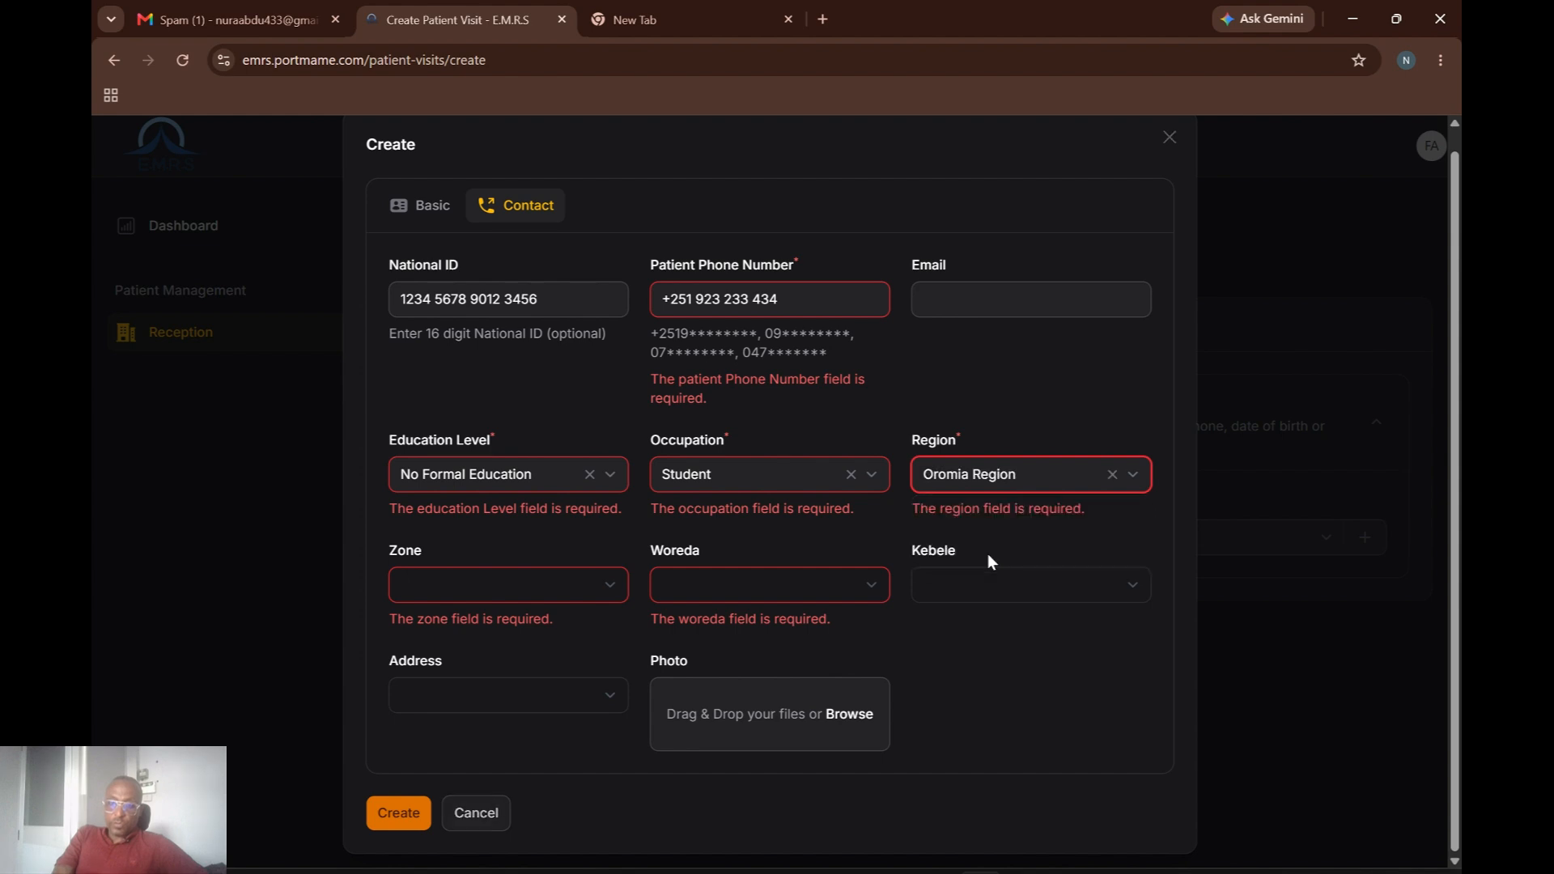
pyautogui.click(614, 595)
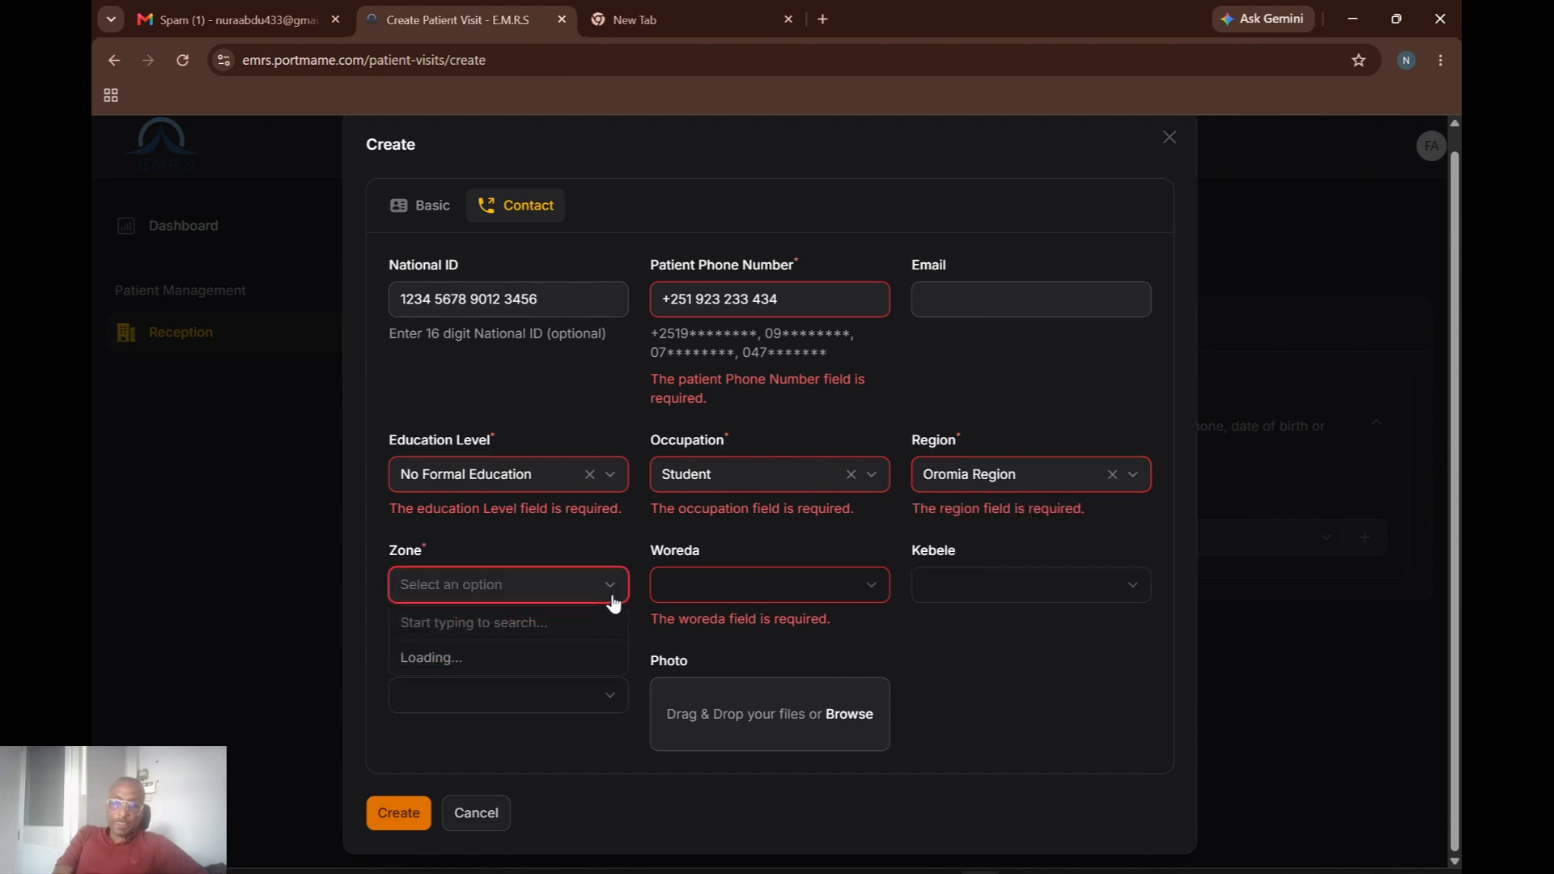
pyautogui.write('Ji')
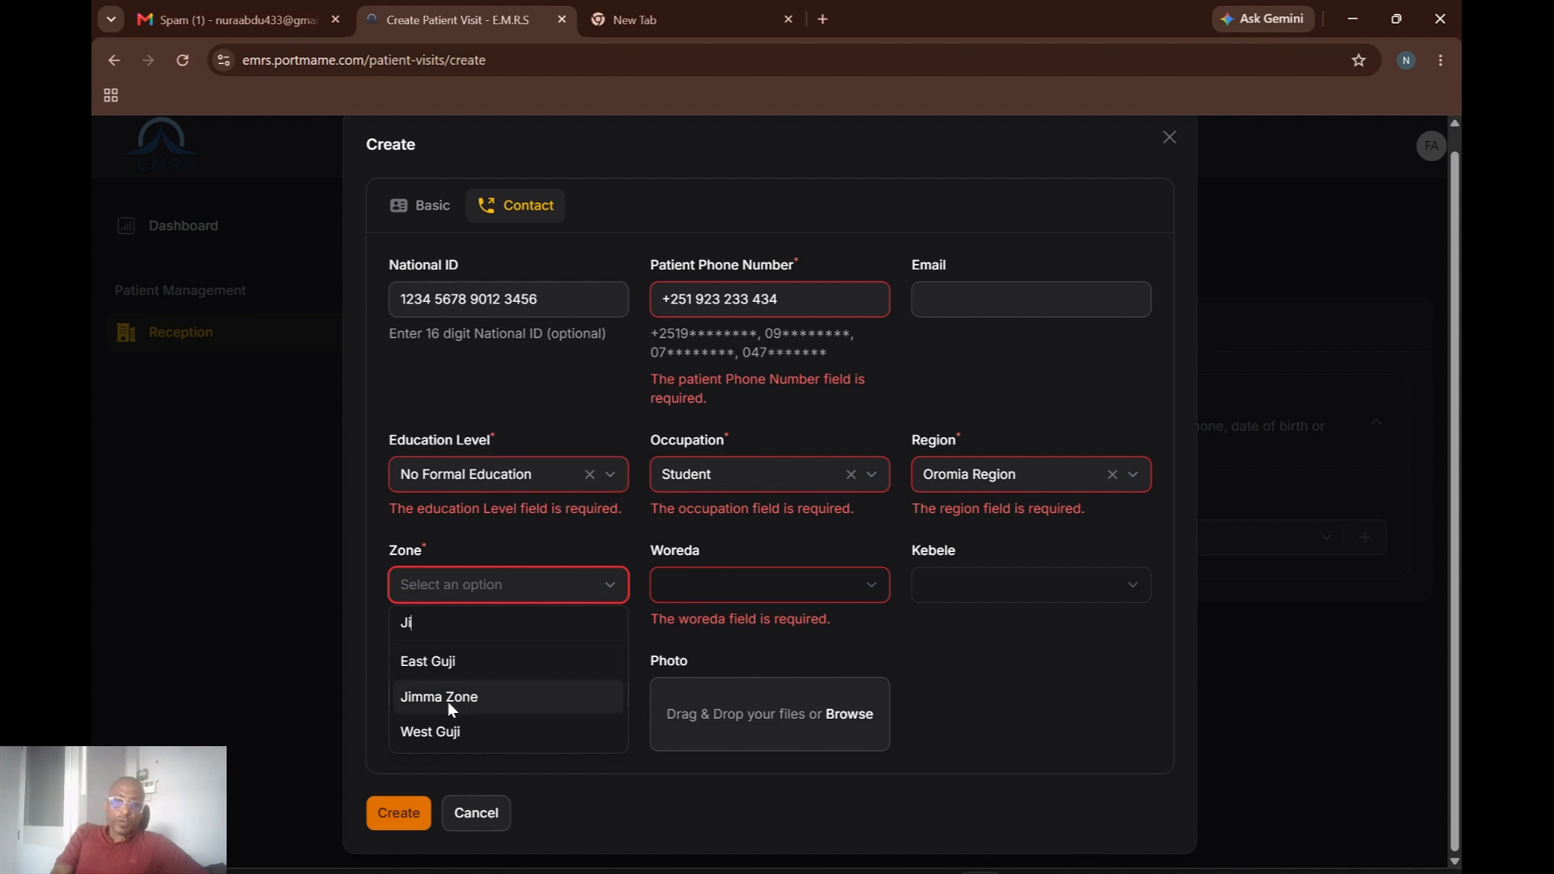
pyautogui.click(405, 701)
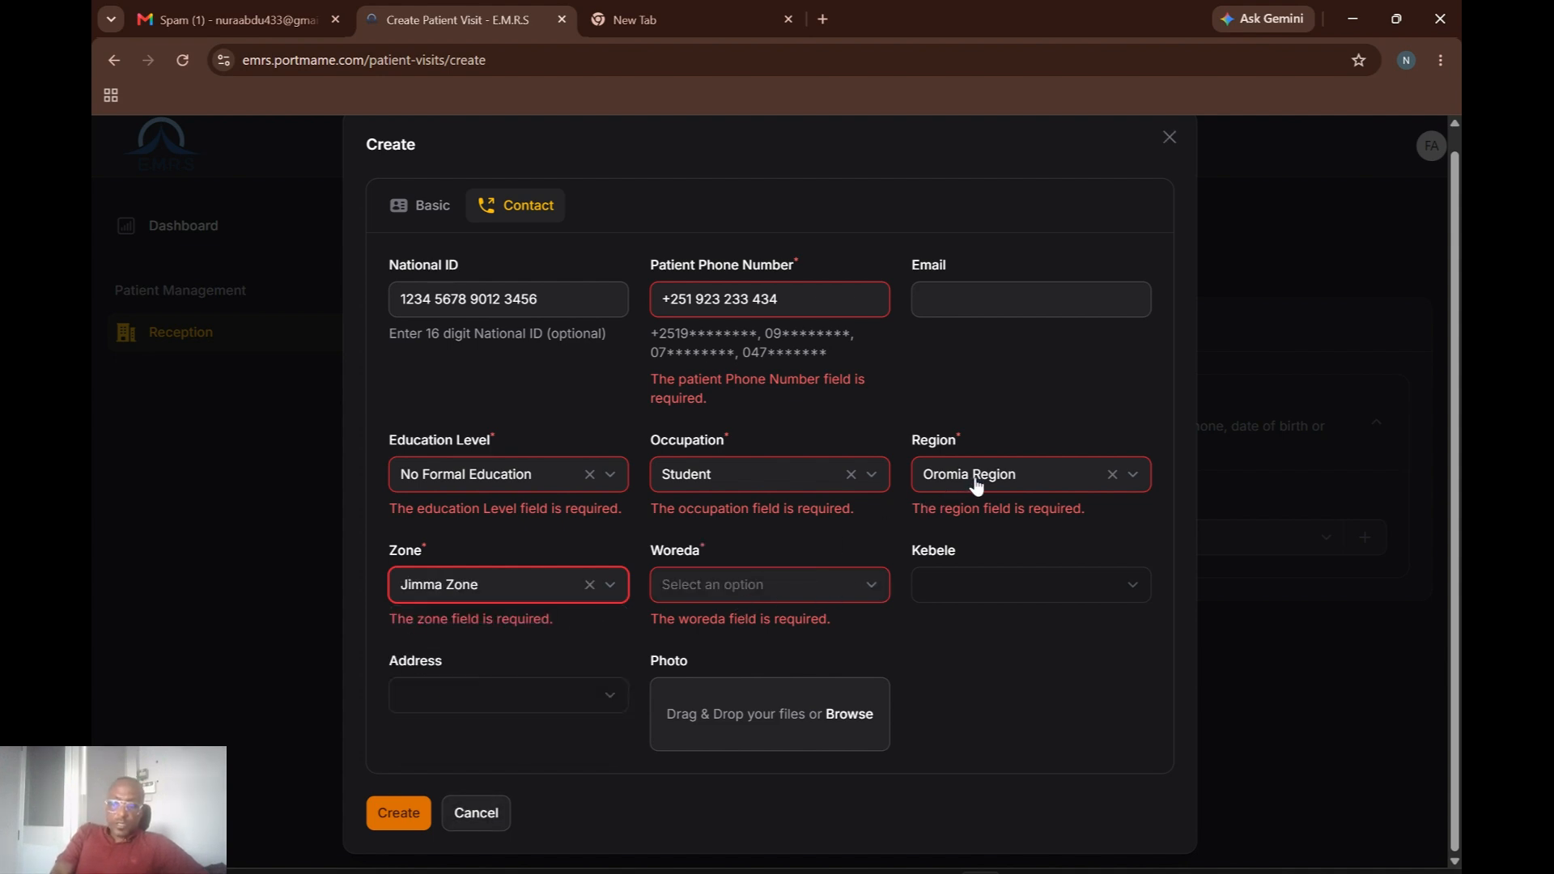
# Reselect Jimma Zone and set the woreda to Gera-Wereda.
pyautogui.click(757, 586)
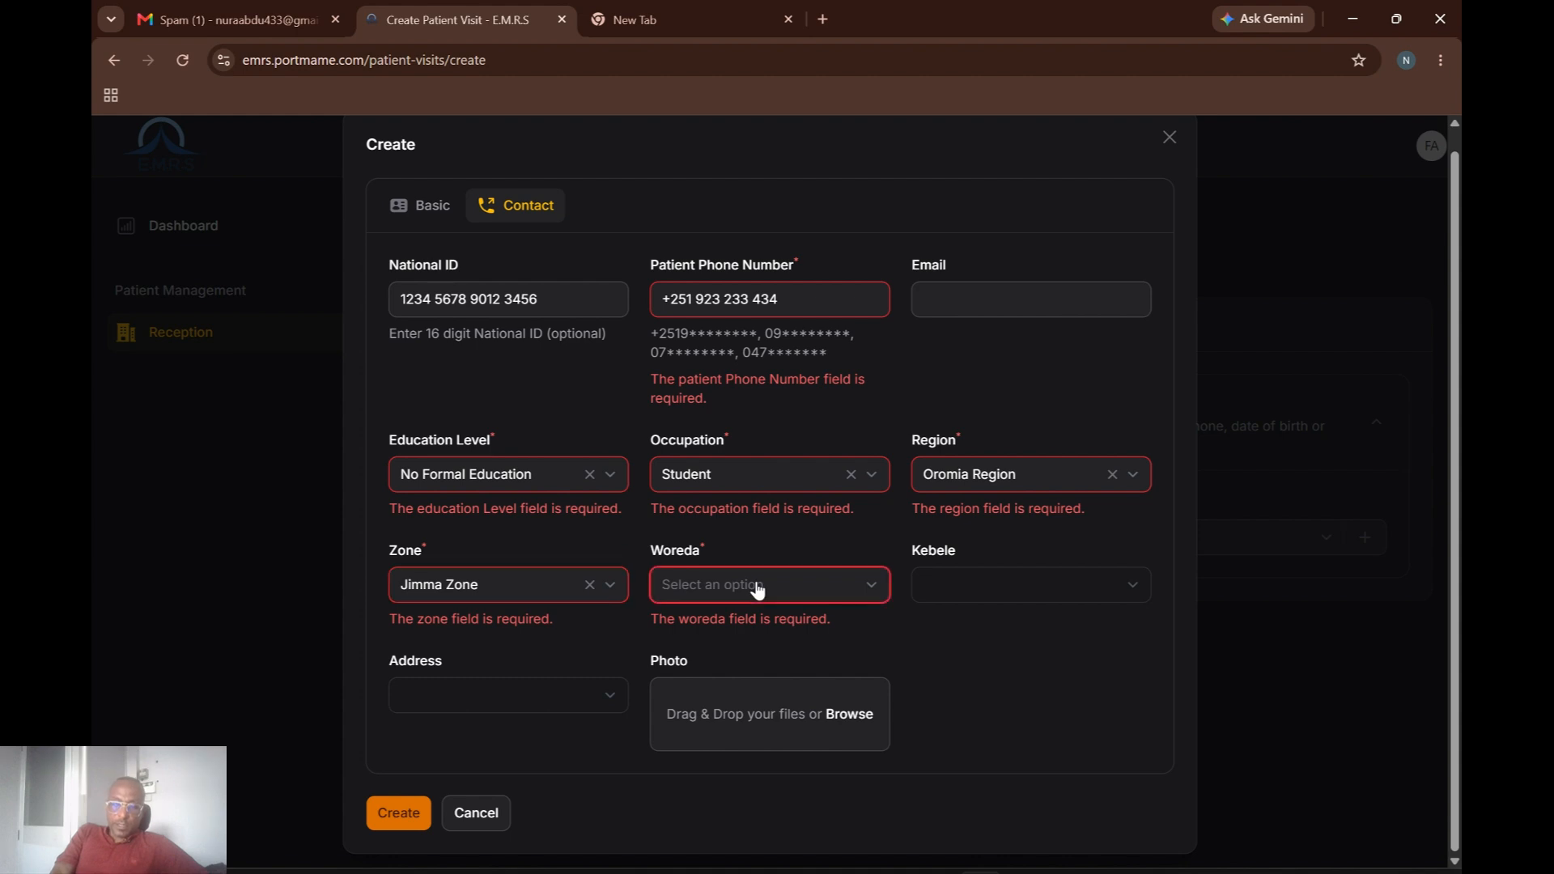
pyautogui.click(606, 591)
pyautogui.click(789, 597)
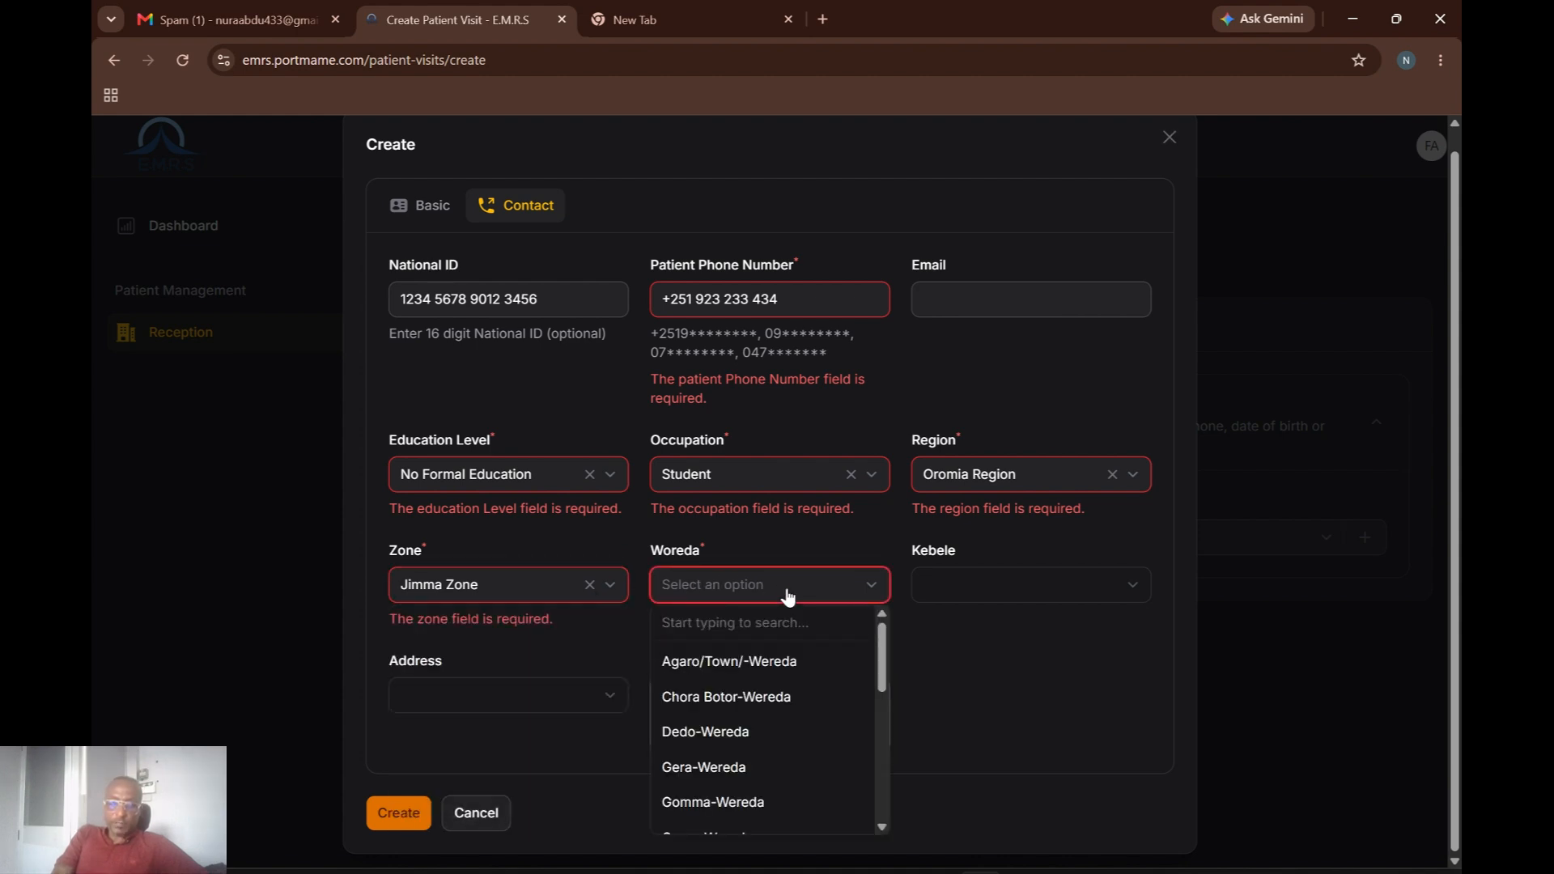
pyautogui.click(593, 591)
pyautogui.click(590, 585)
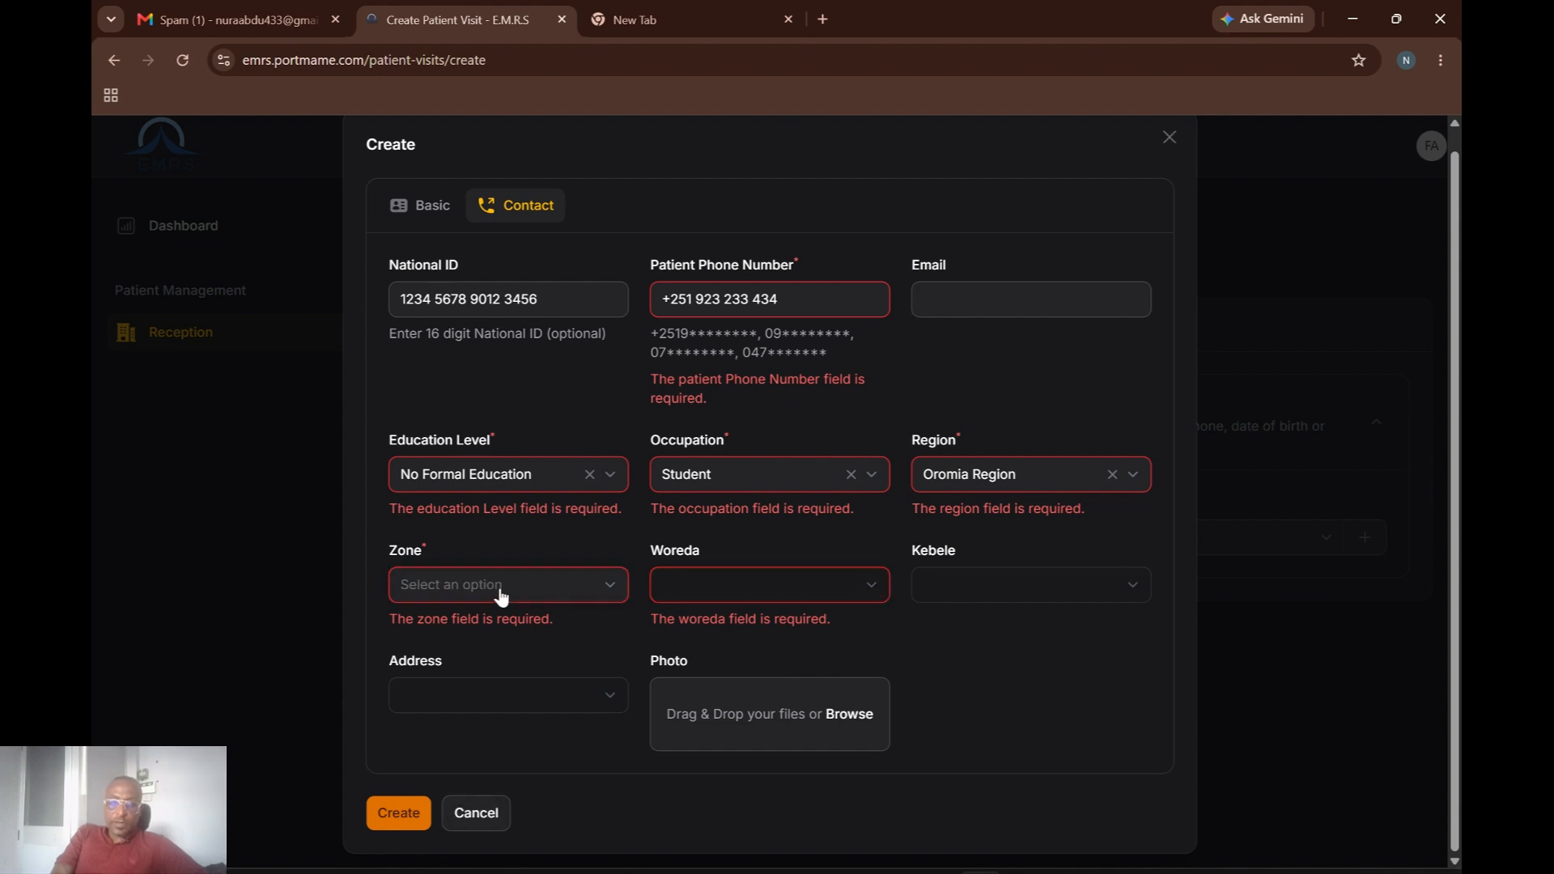
pyautogui.click(601, 597)
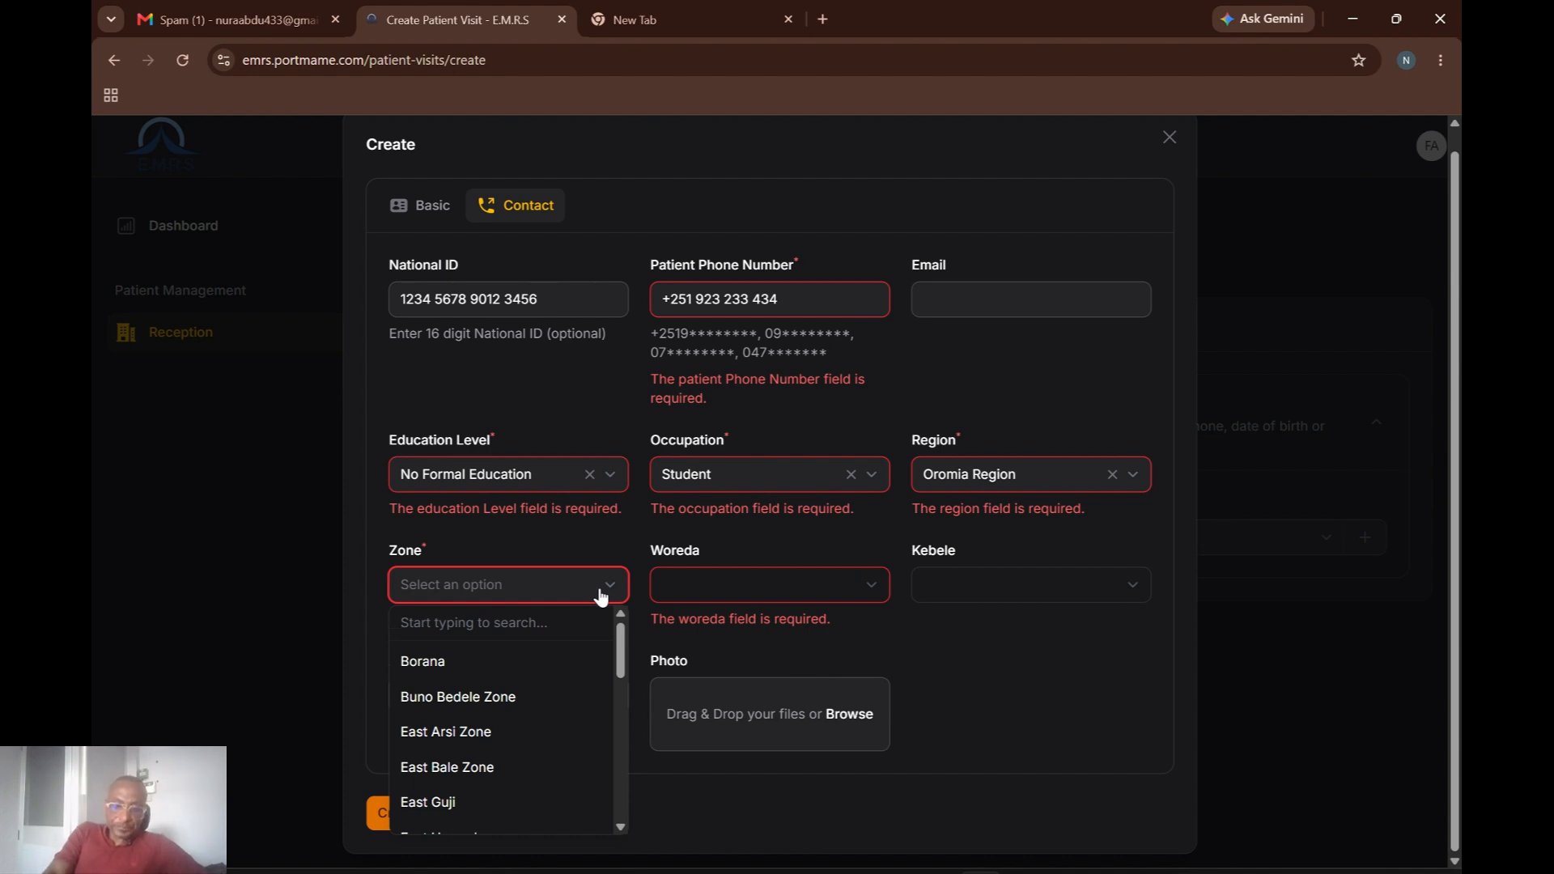
pyautogui.write('Ji')
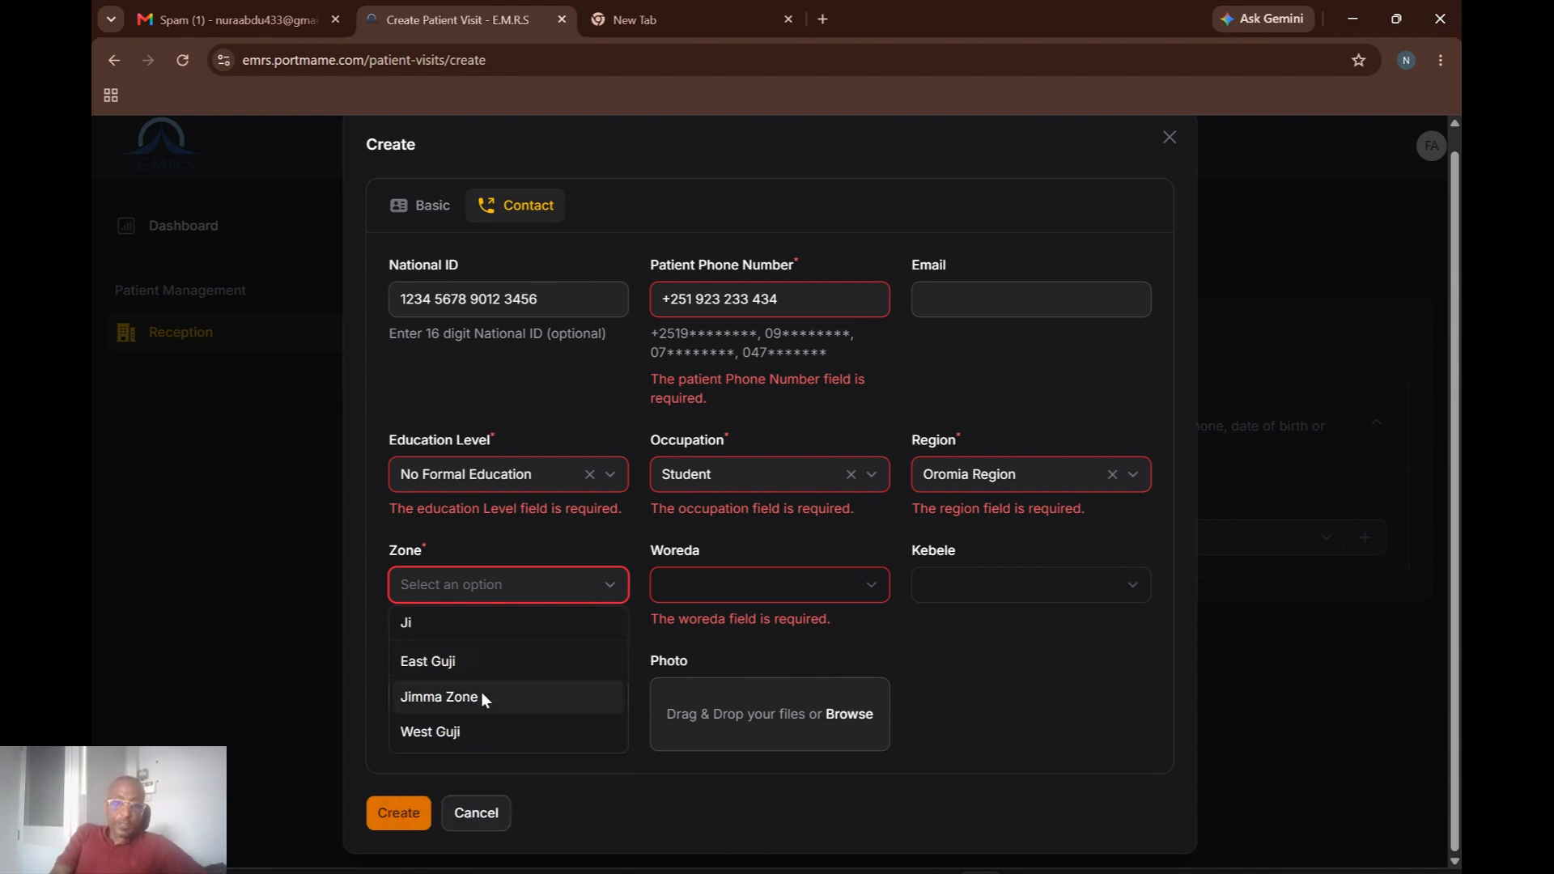
pyautogui.click(472, 709)
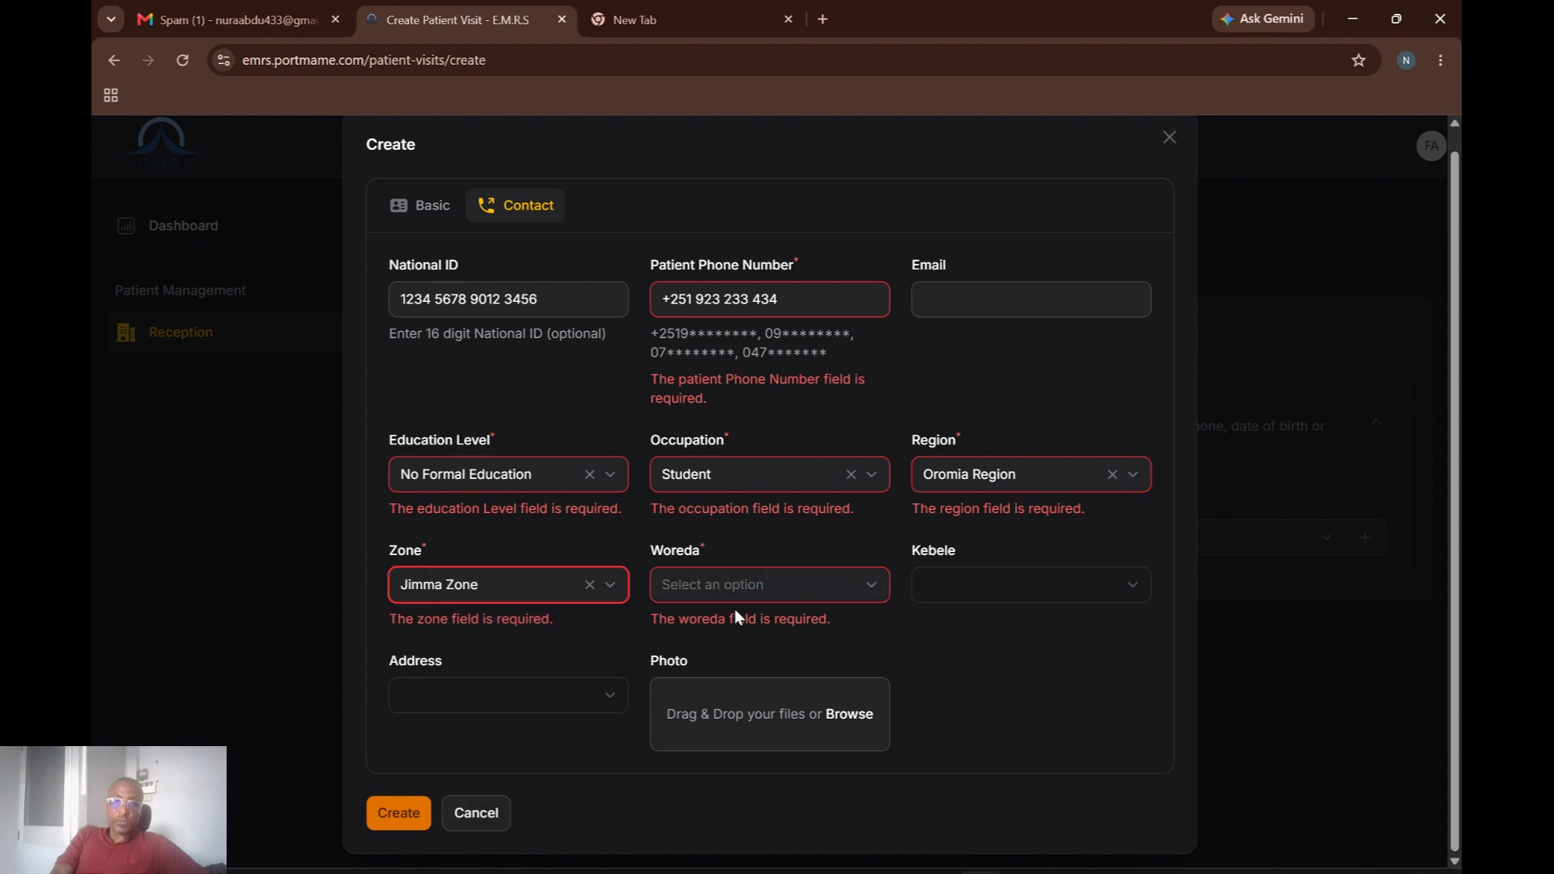
pyautogui.click(862, 596)
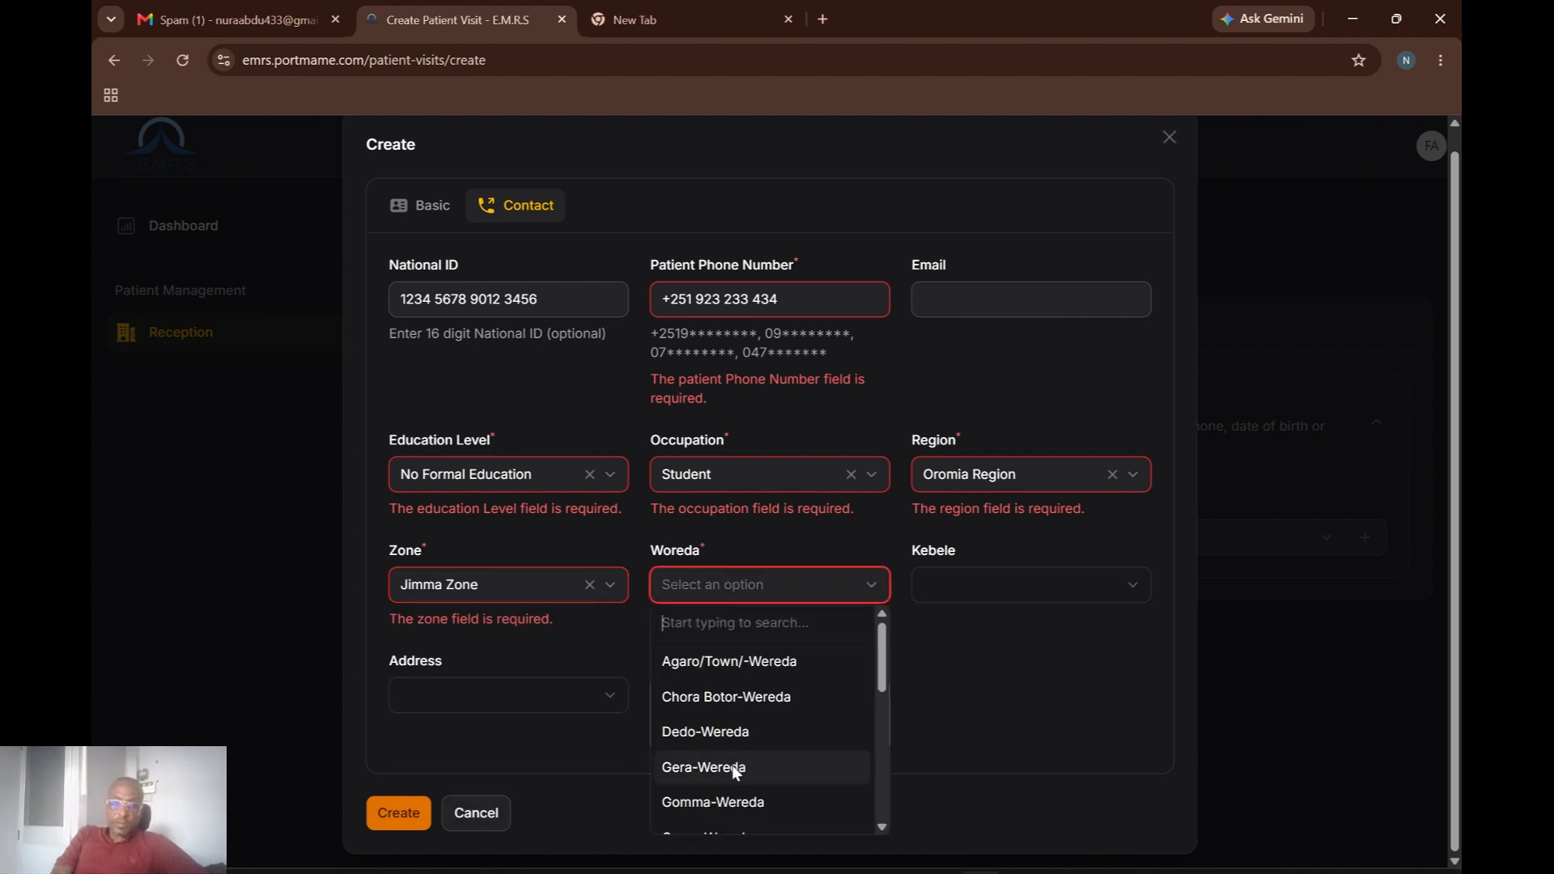
pyautogui.click(732, 765)
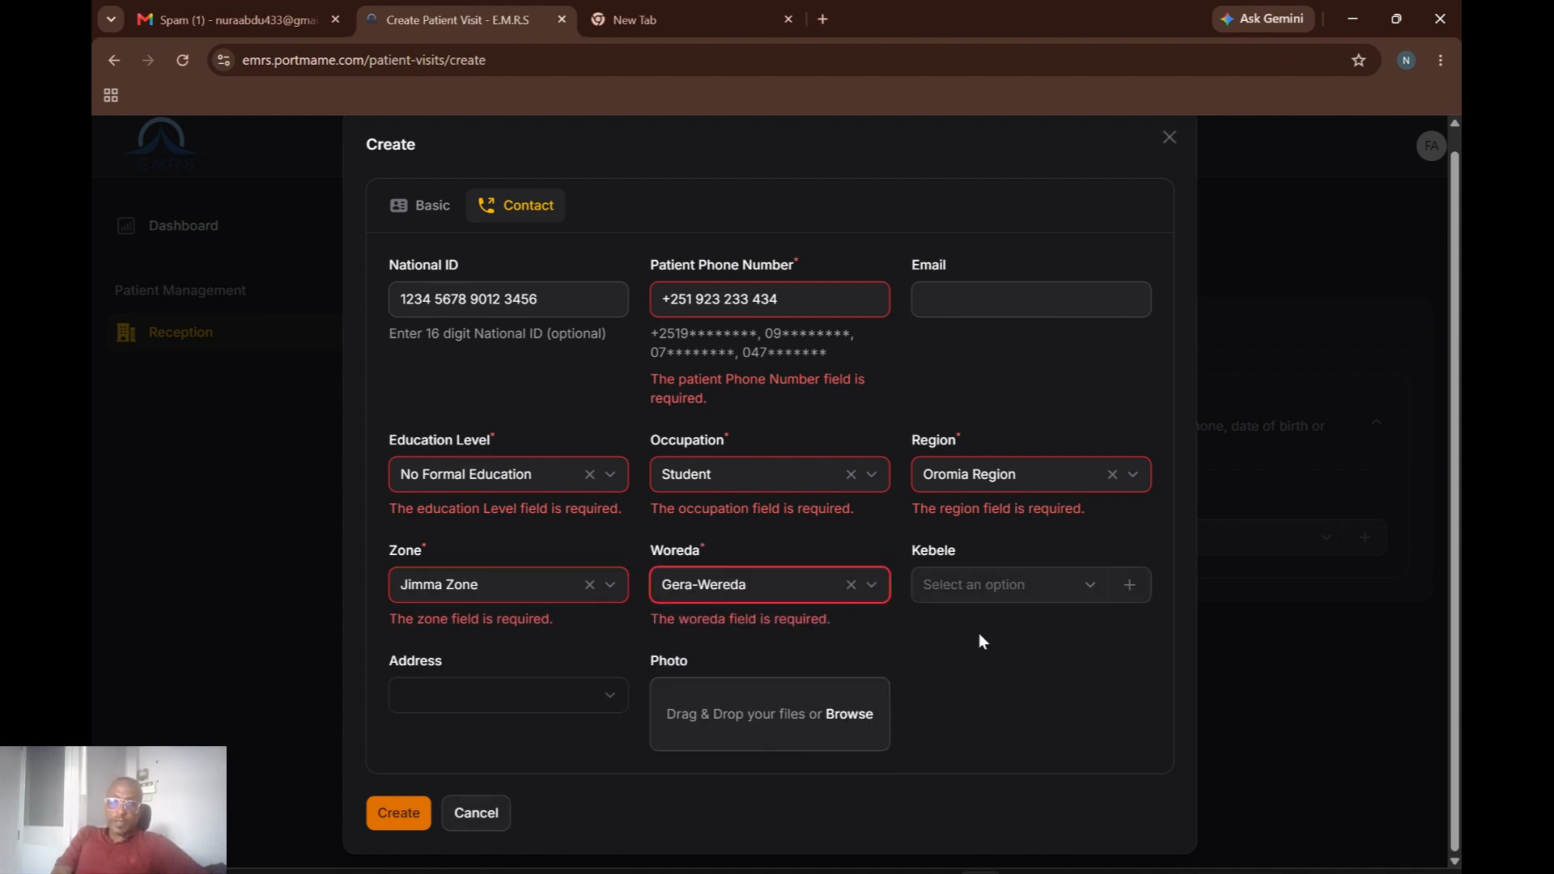
pyautogui.click(1004, 588)
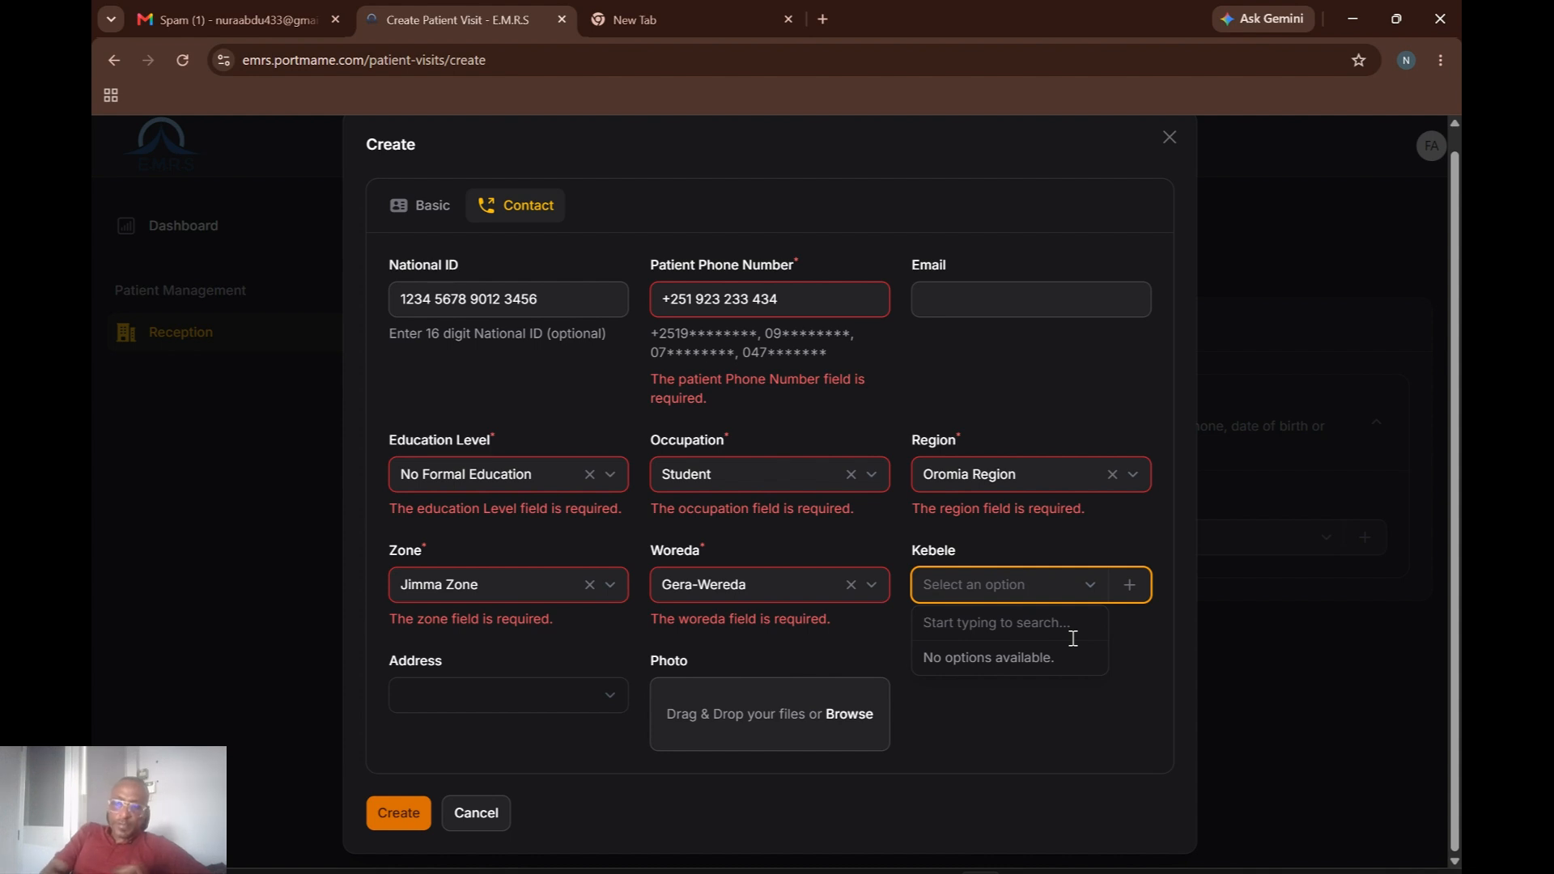
# Create a new kebele named Kuasro and assign it to the patient.
pyautogui.click(1130, 586)
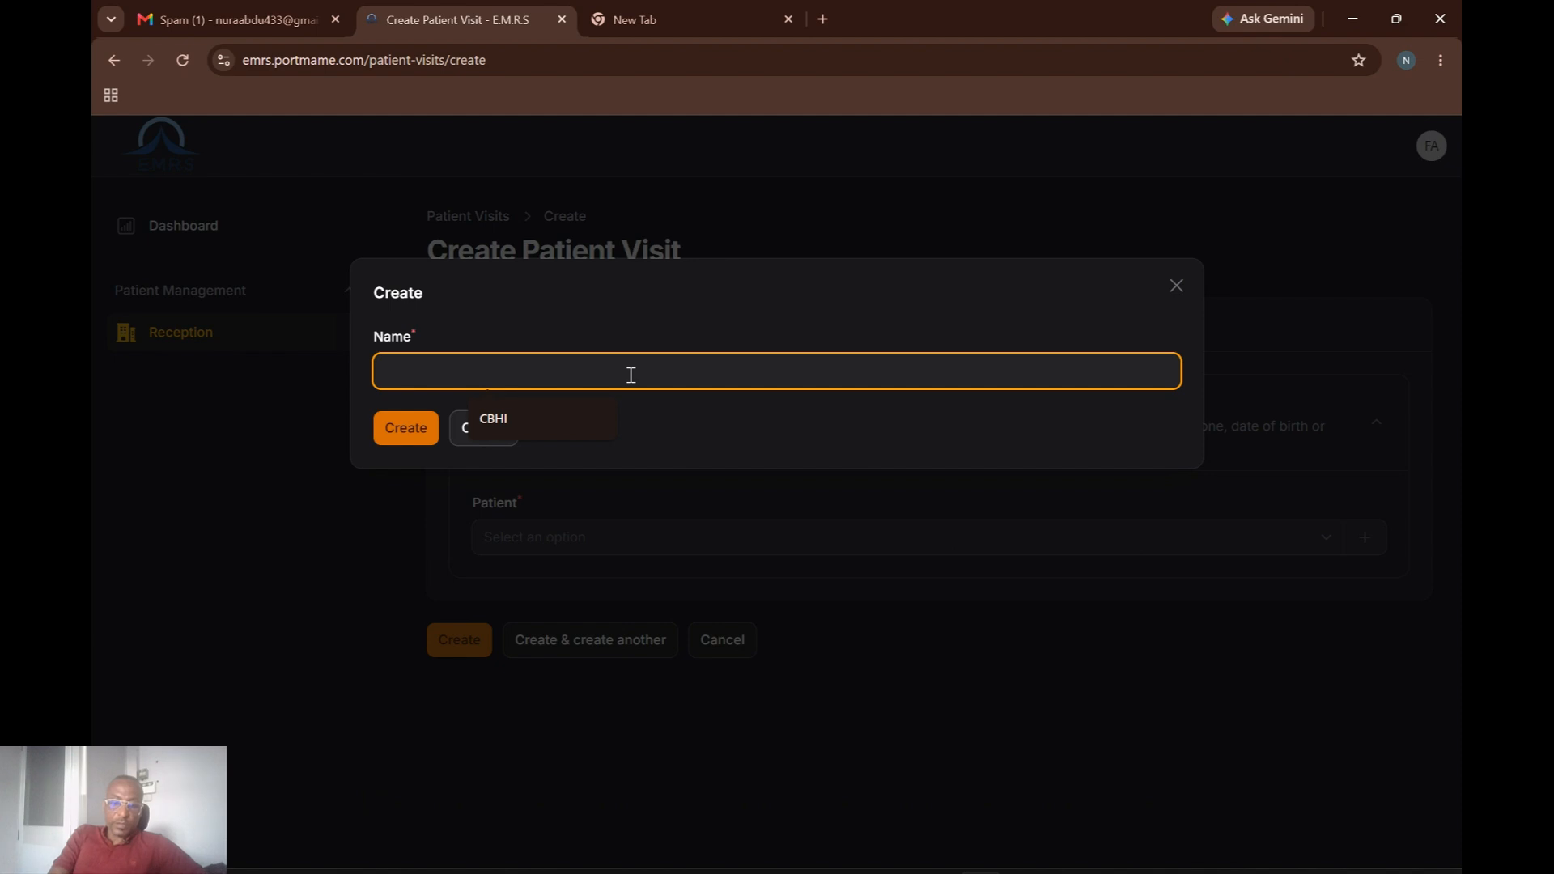
pyautogui.write('Kuasro')
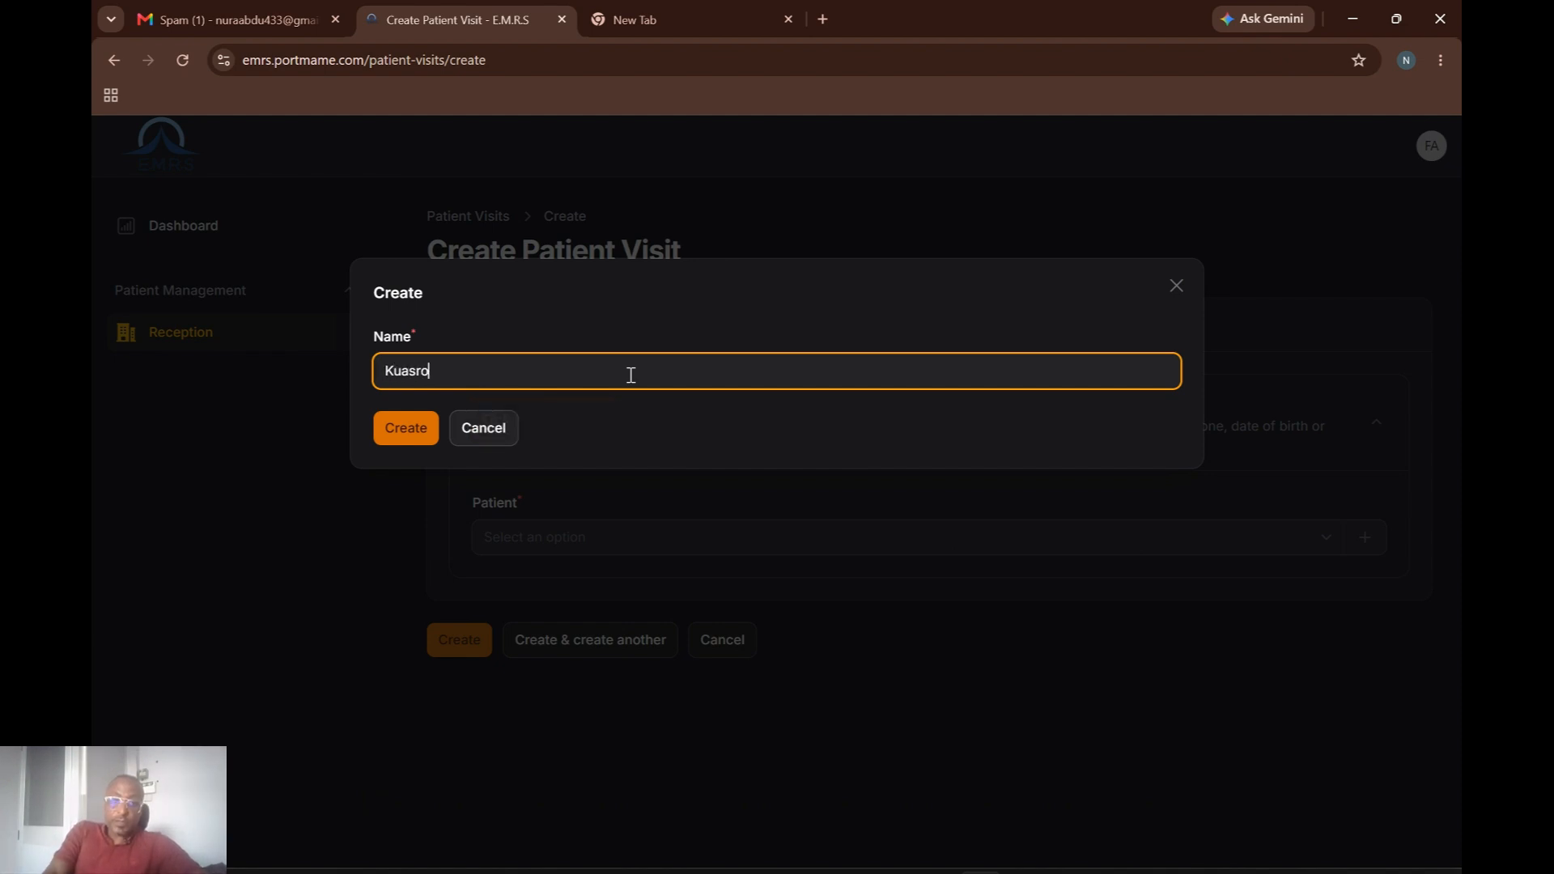
pyautogui.click(424, 437)
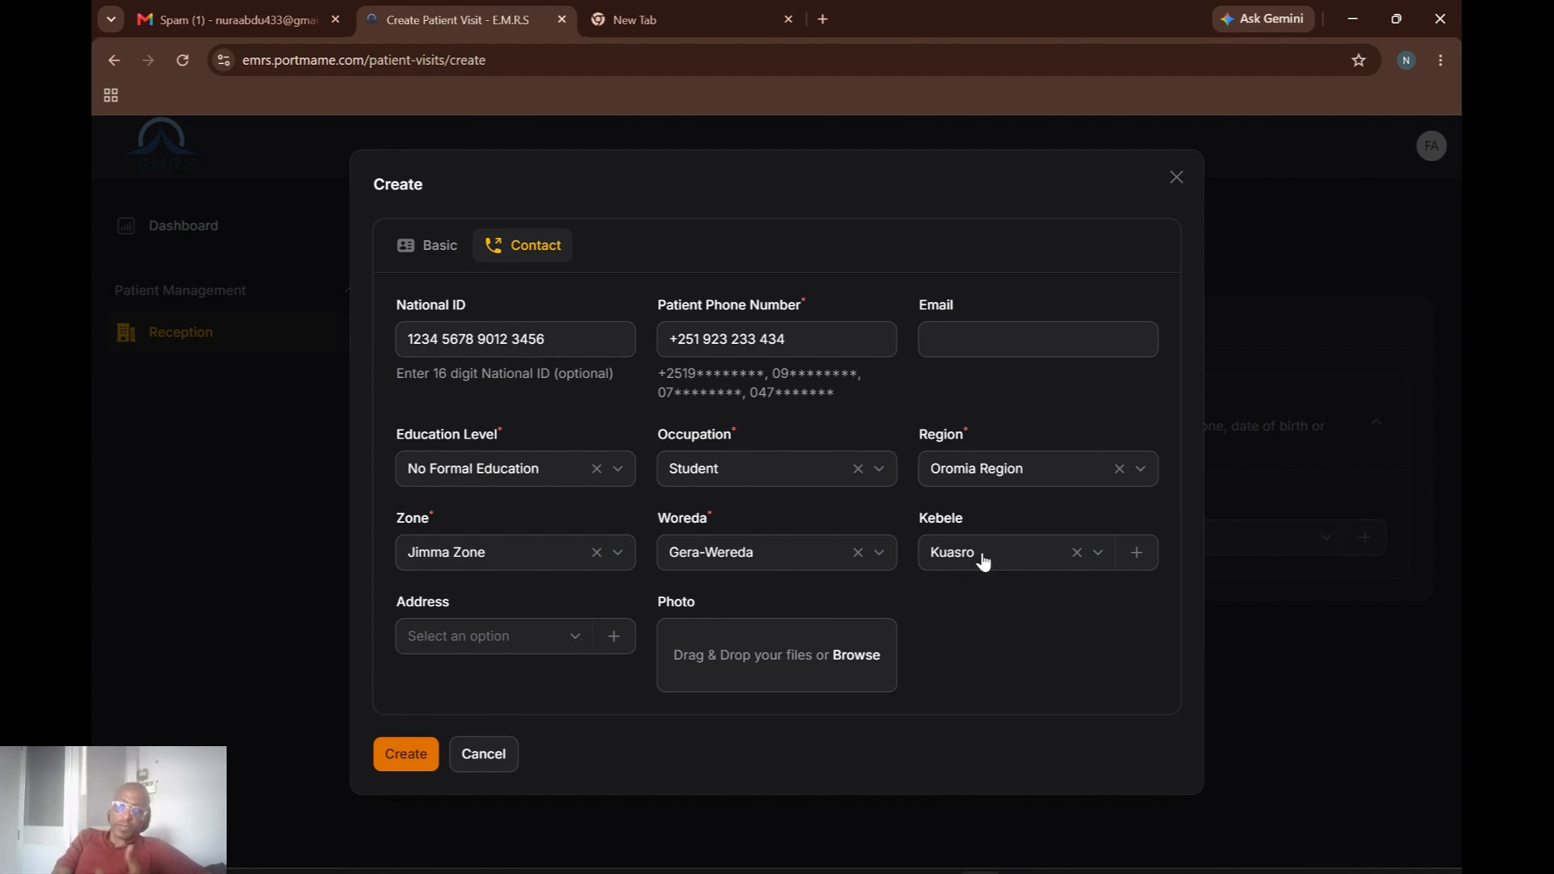
# Change the National ID's trailing digits until it is unique, then create the patient record.
pyautogui.click(405, 757)
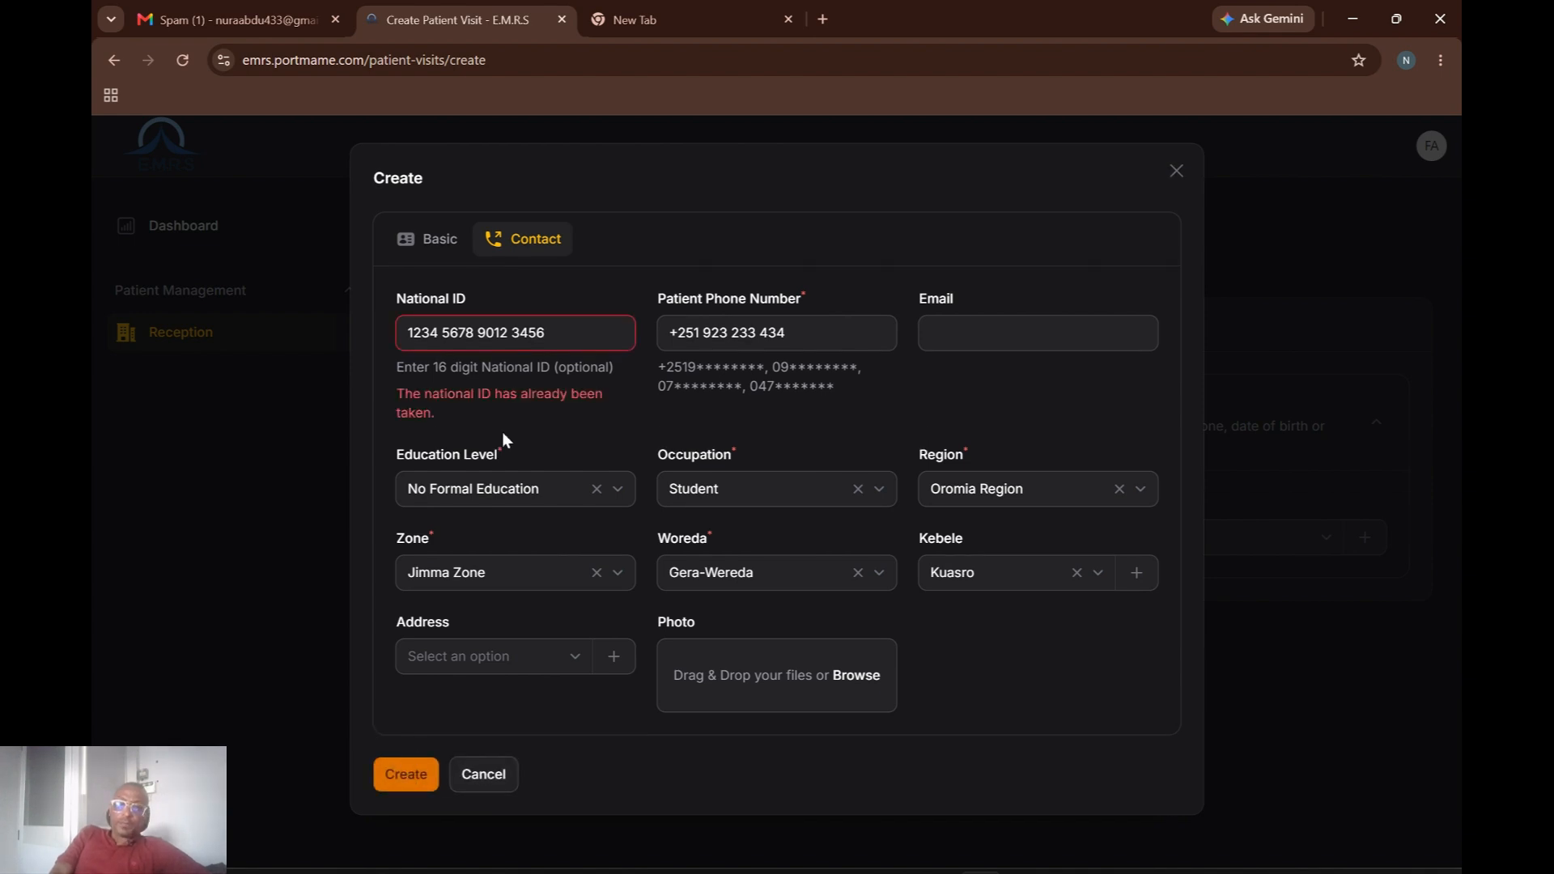
pyautogui.click(552, 334)
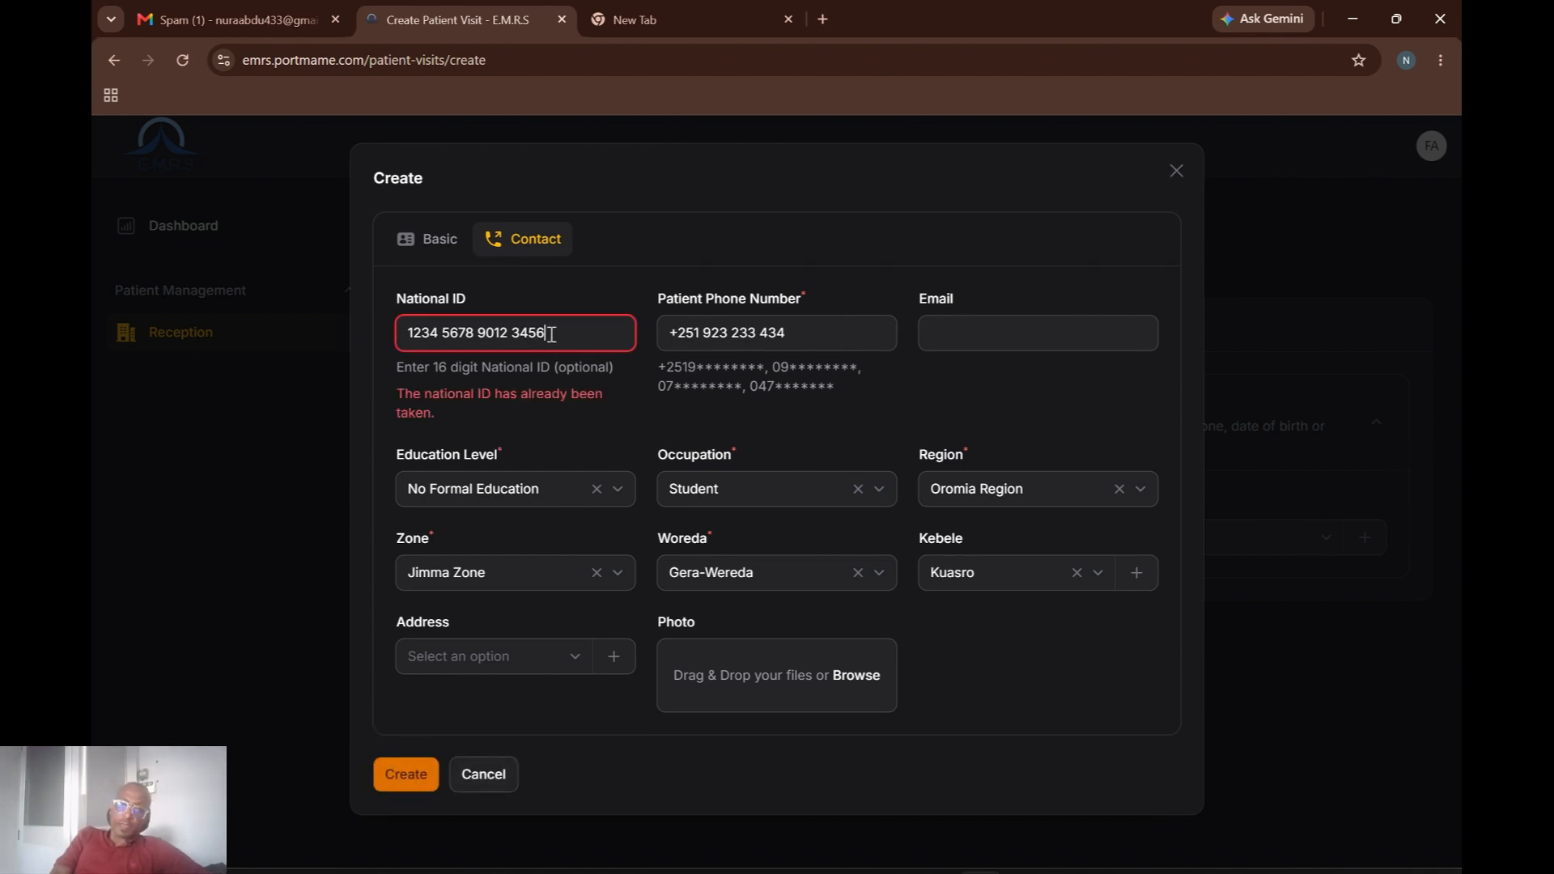
pyautogui.press('BackSpace')
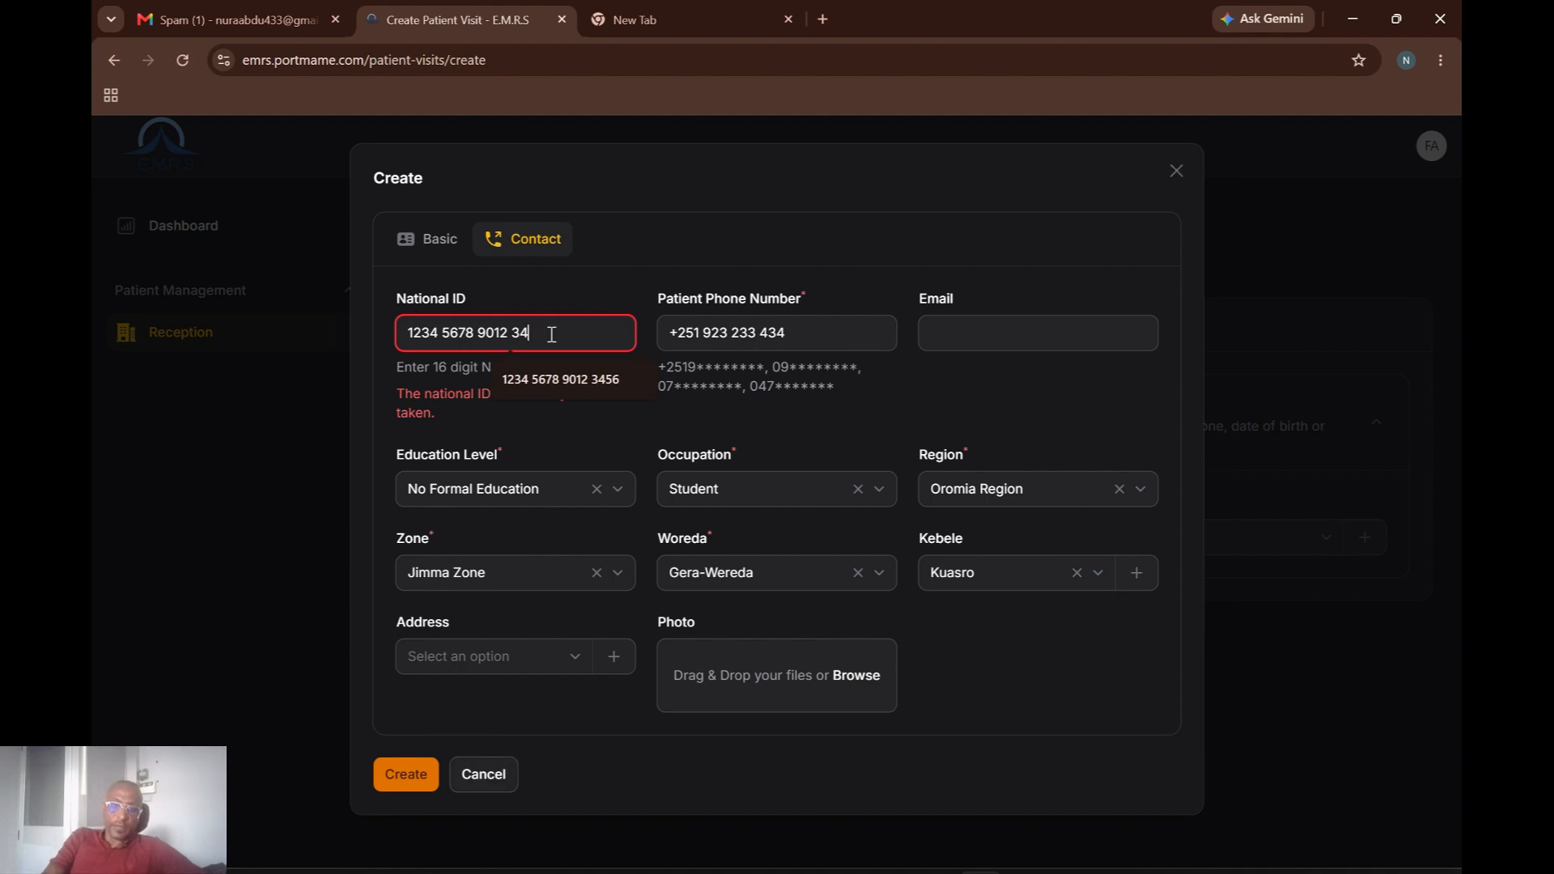
pyautogui.write('56')
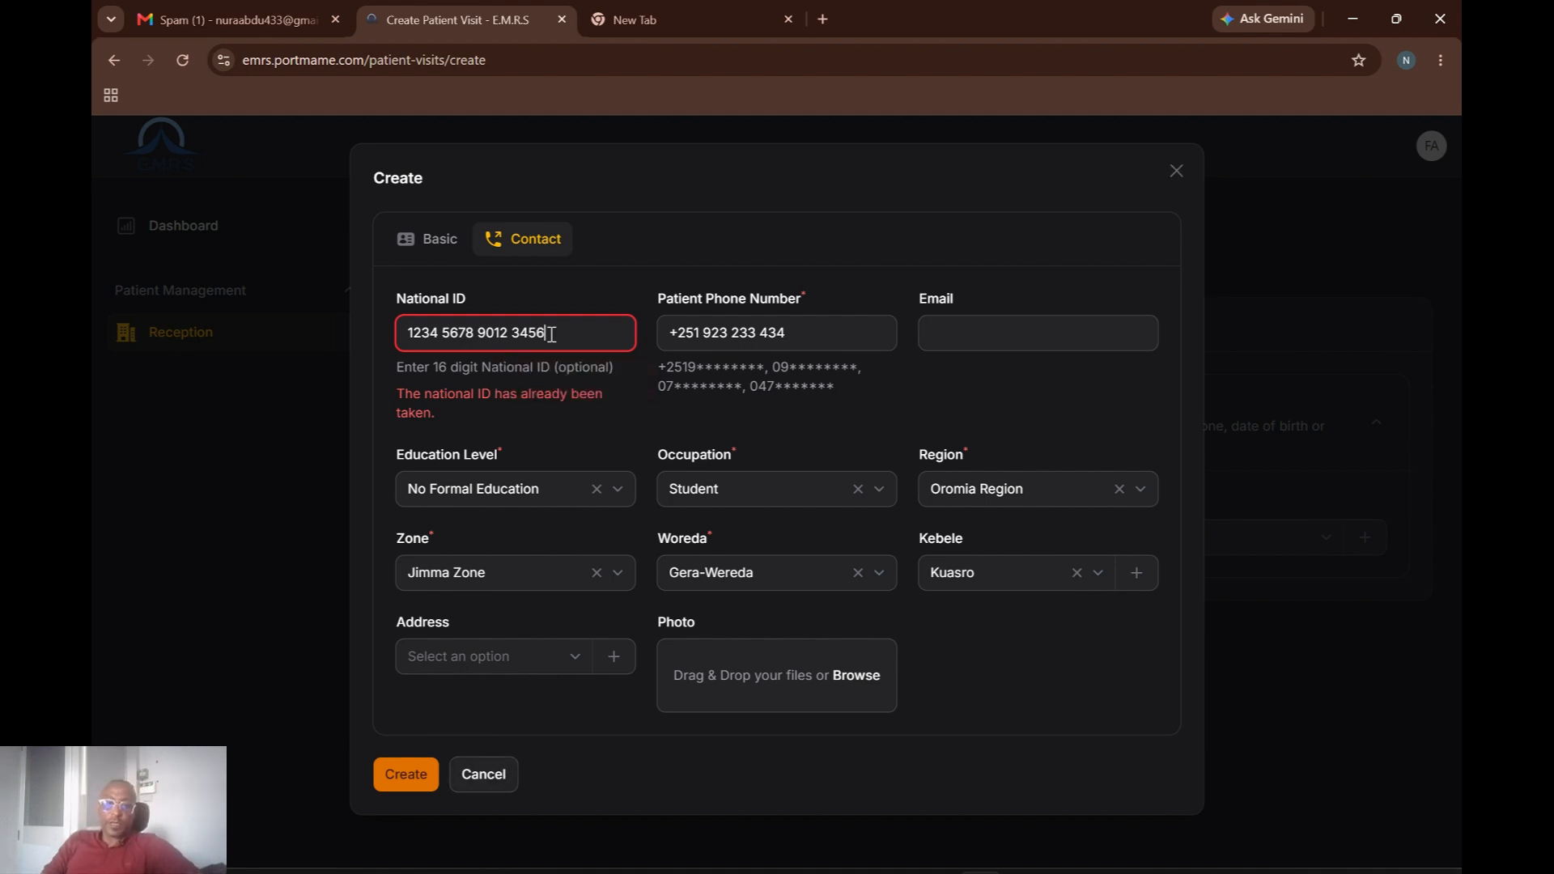
pyautogui.click(419, 779)
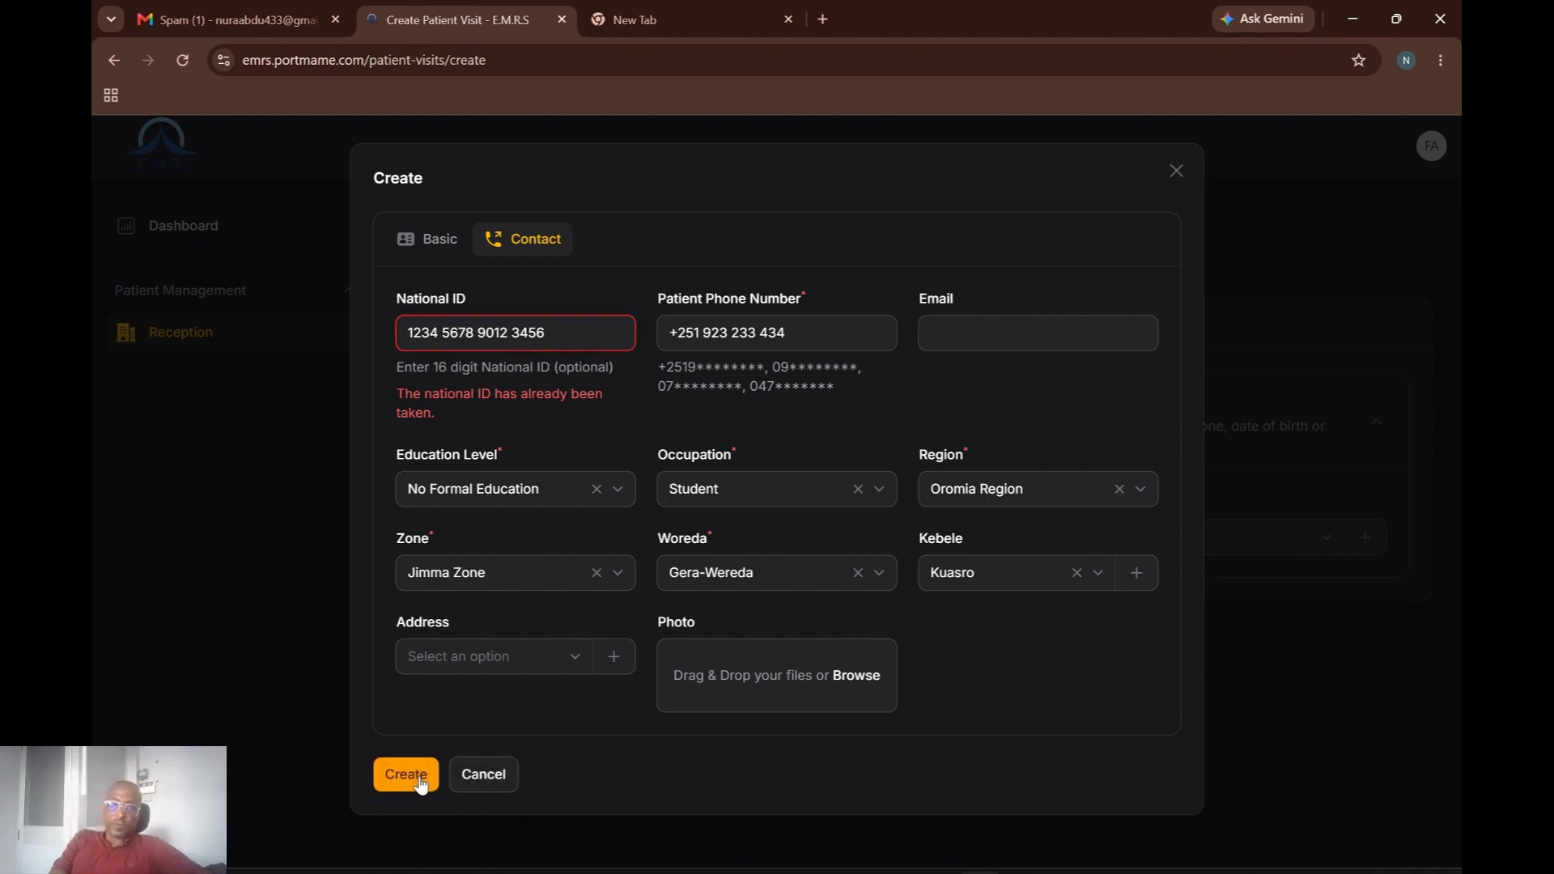
pyautogui.click(419, 779)
pyautogui.click(565, 327)
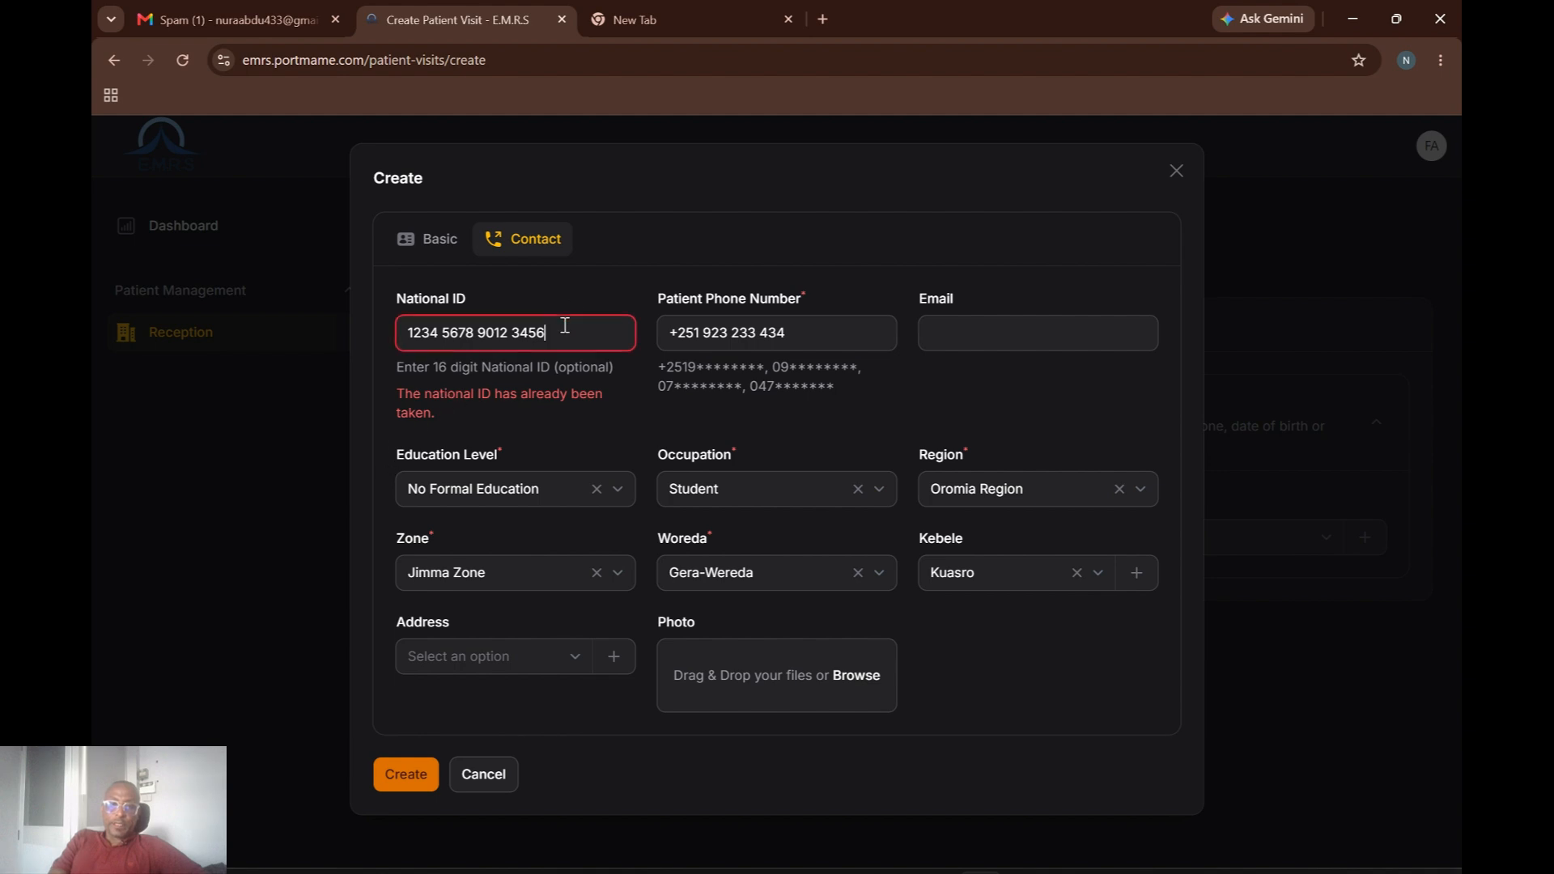
pyautogui.press('BackSpace')
pyautogui.press('BackSpace')
pyautogui.press('BackSpace')
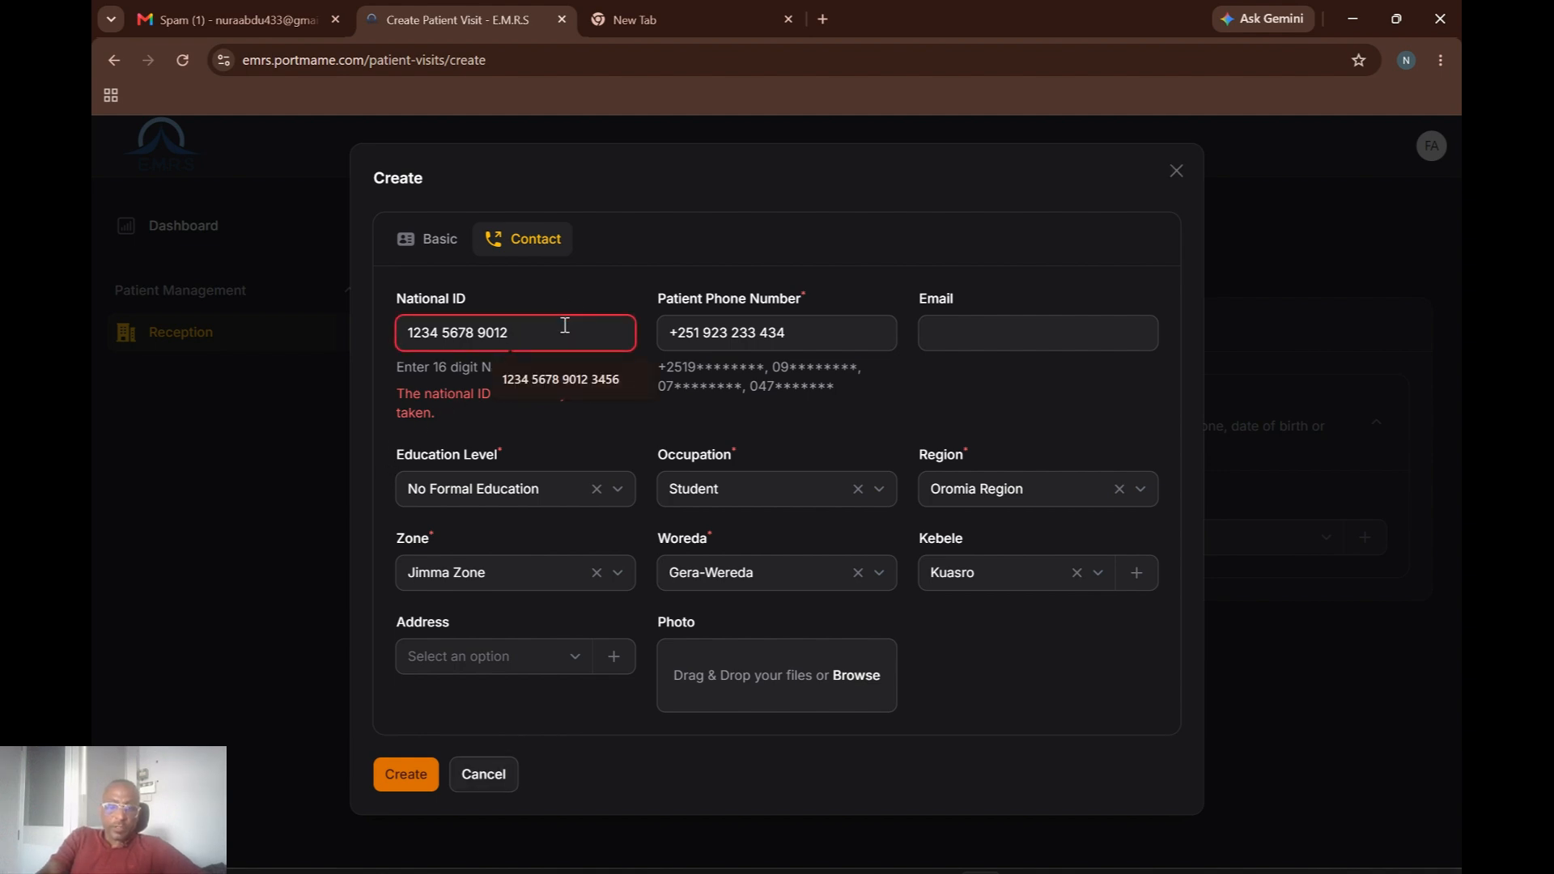
pyautogui.write('1213')
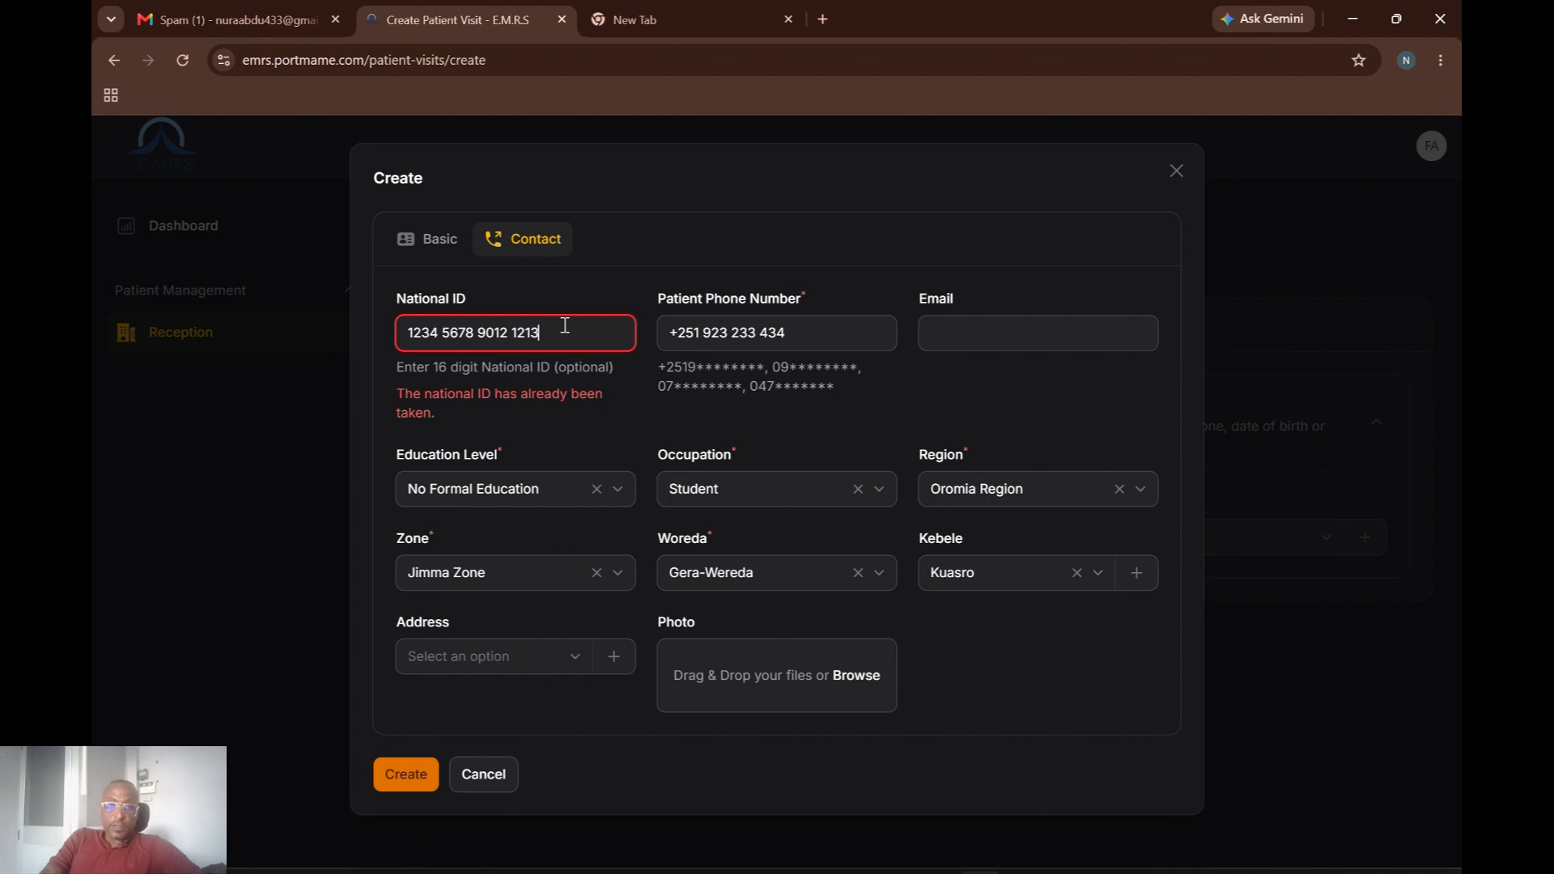
pyautogui.click(408, 780)
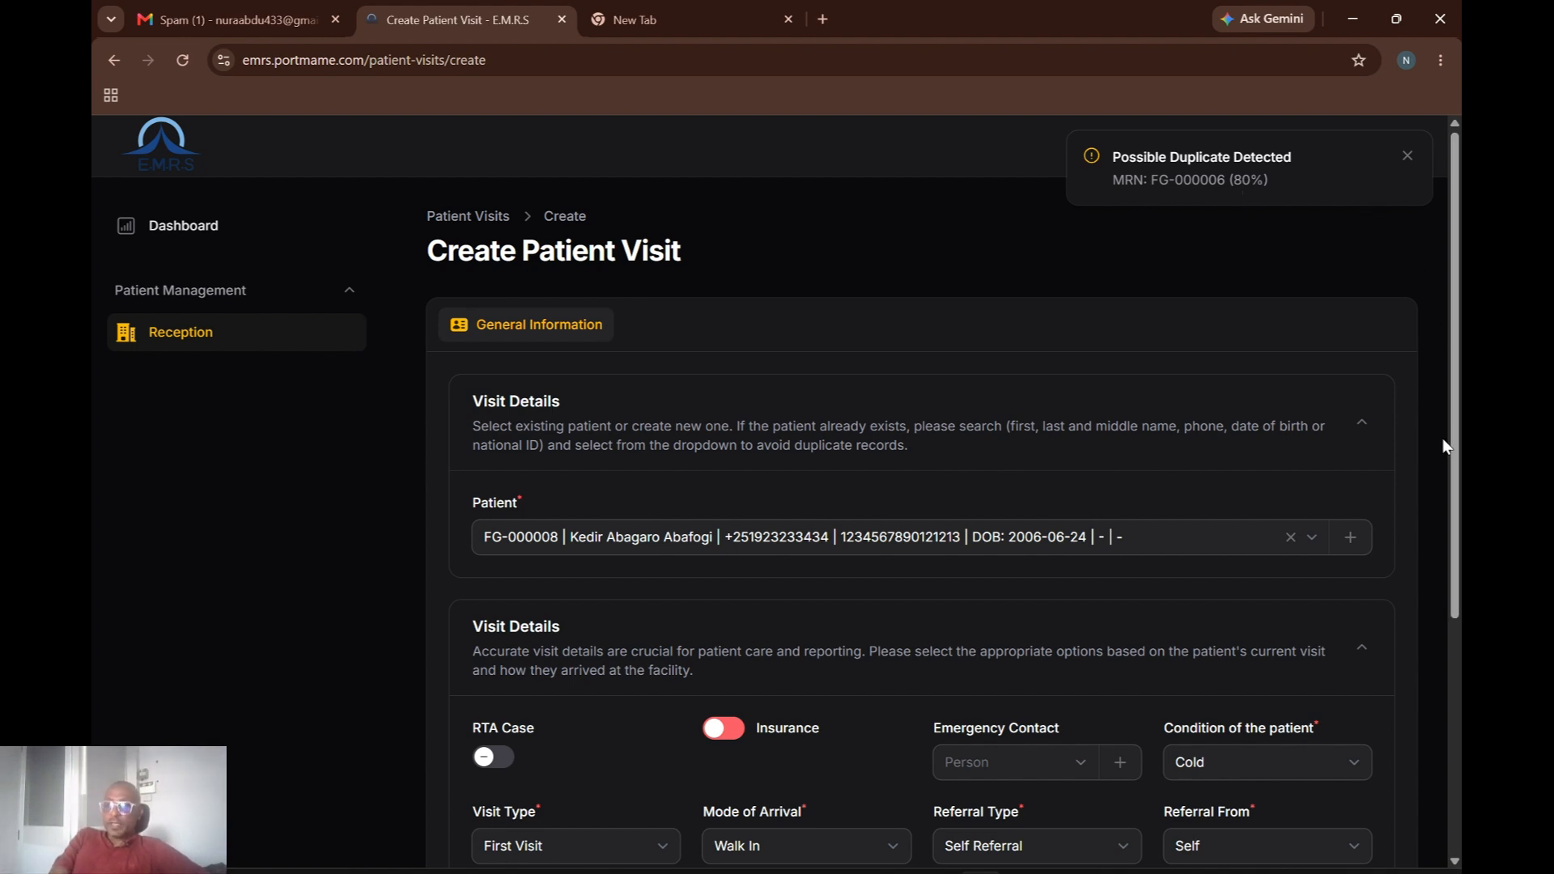
# Scroll down the visit form to review the newly attached patient's details.
pyautogui.moveTo(1457, 445); pyautogui.dragTo(1454, 565)
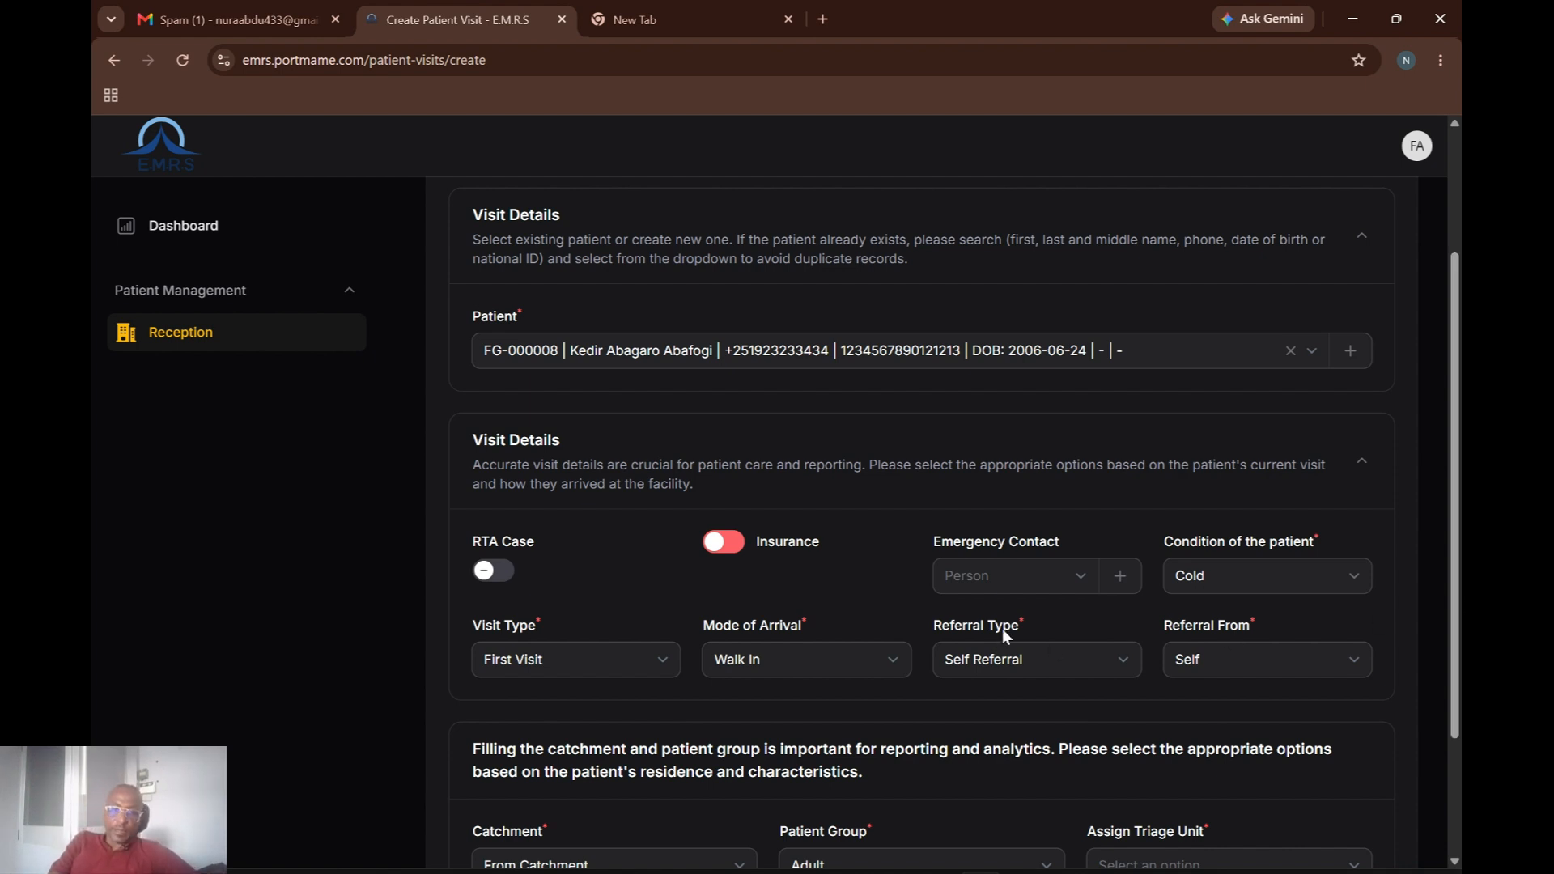
# Start a new Male patient and fill first, middle and last names from suggestions.
pyautogui.click(1351, 352)
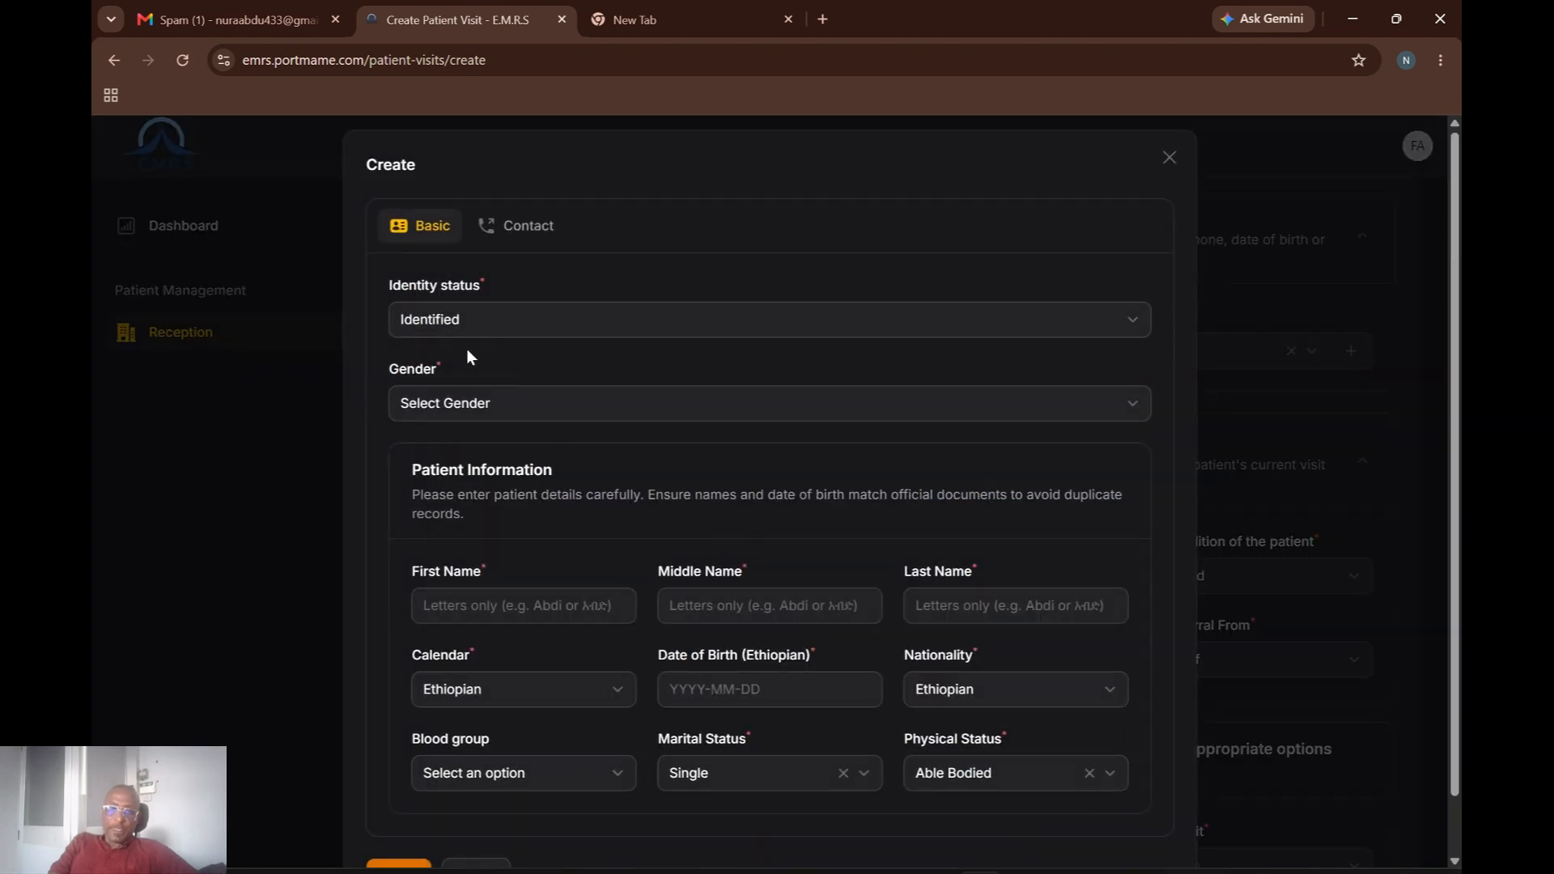
pyautogui.click(539, 403)
pyautogui.click(431, 458)
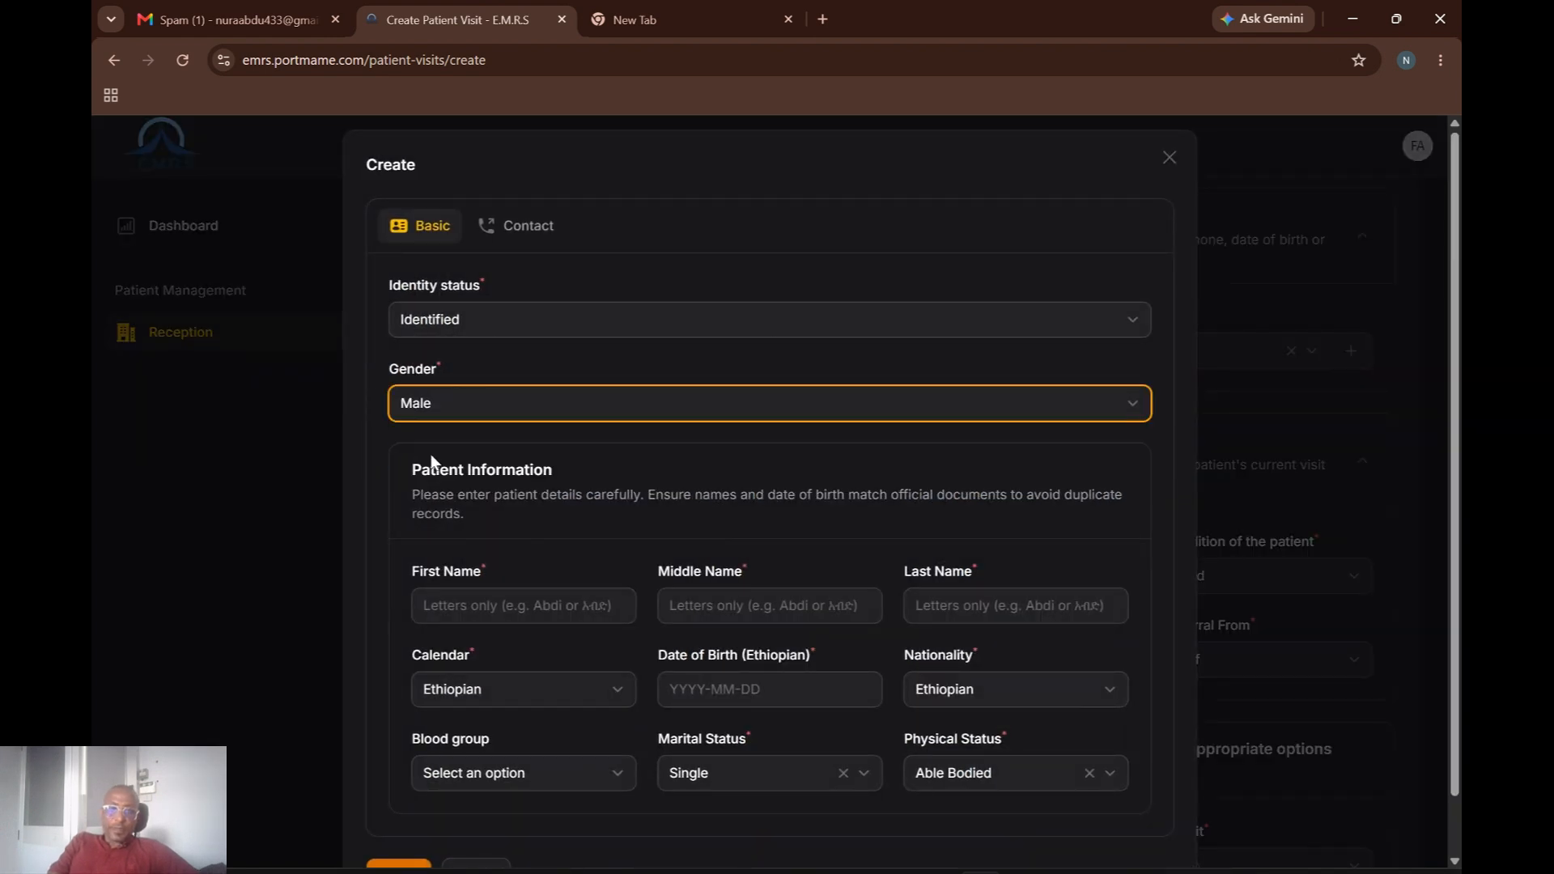
pyautogui.click(498, 605)
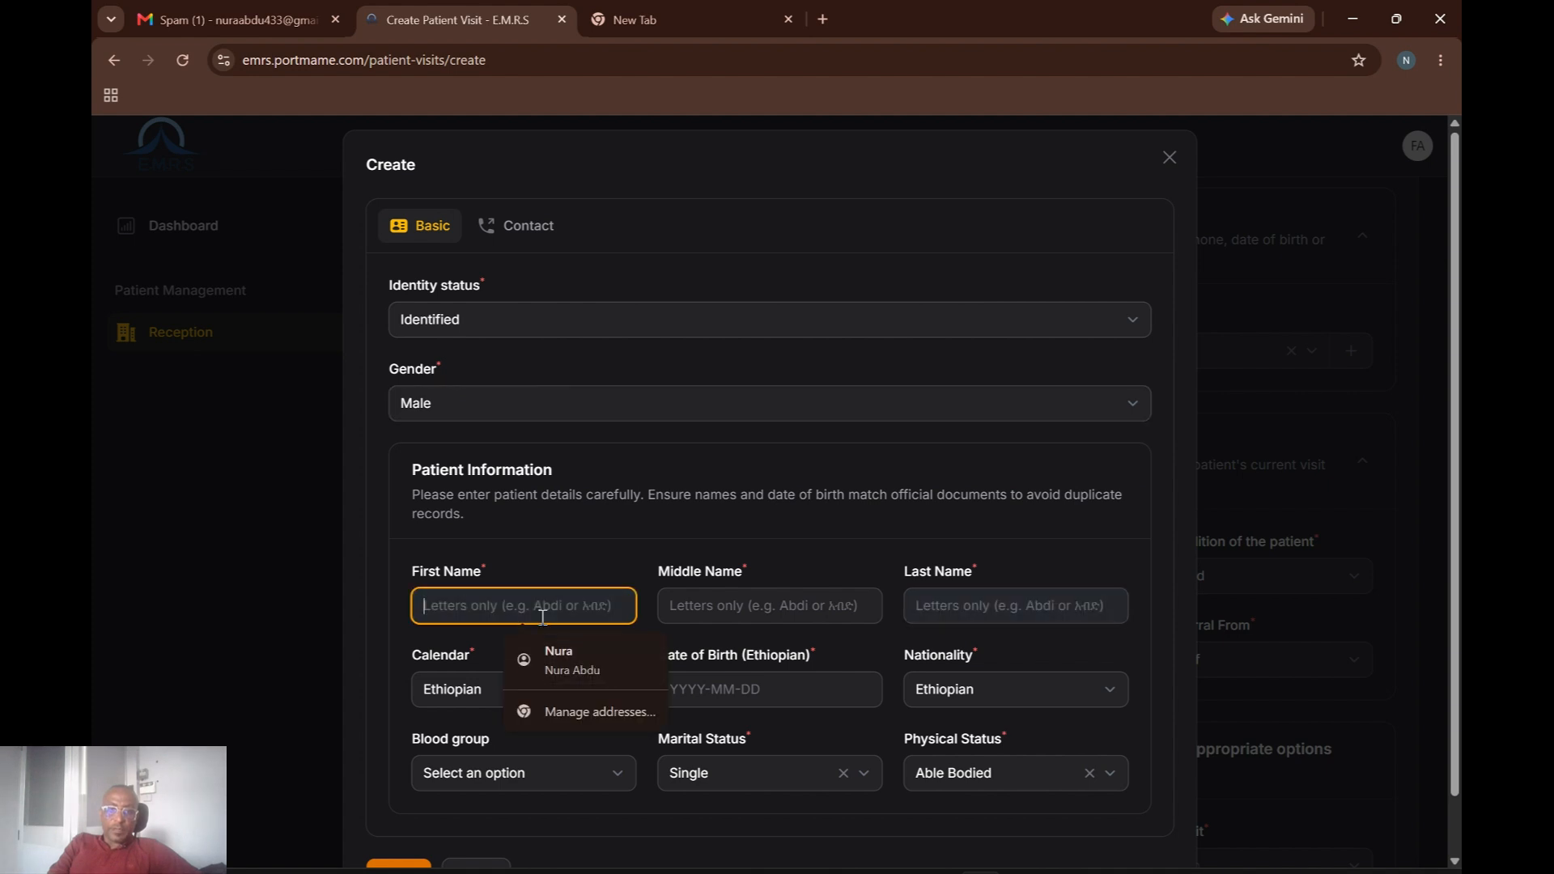
pyautogui.write('Ke')
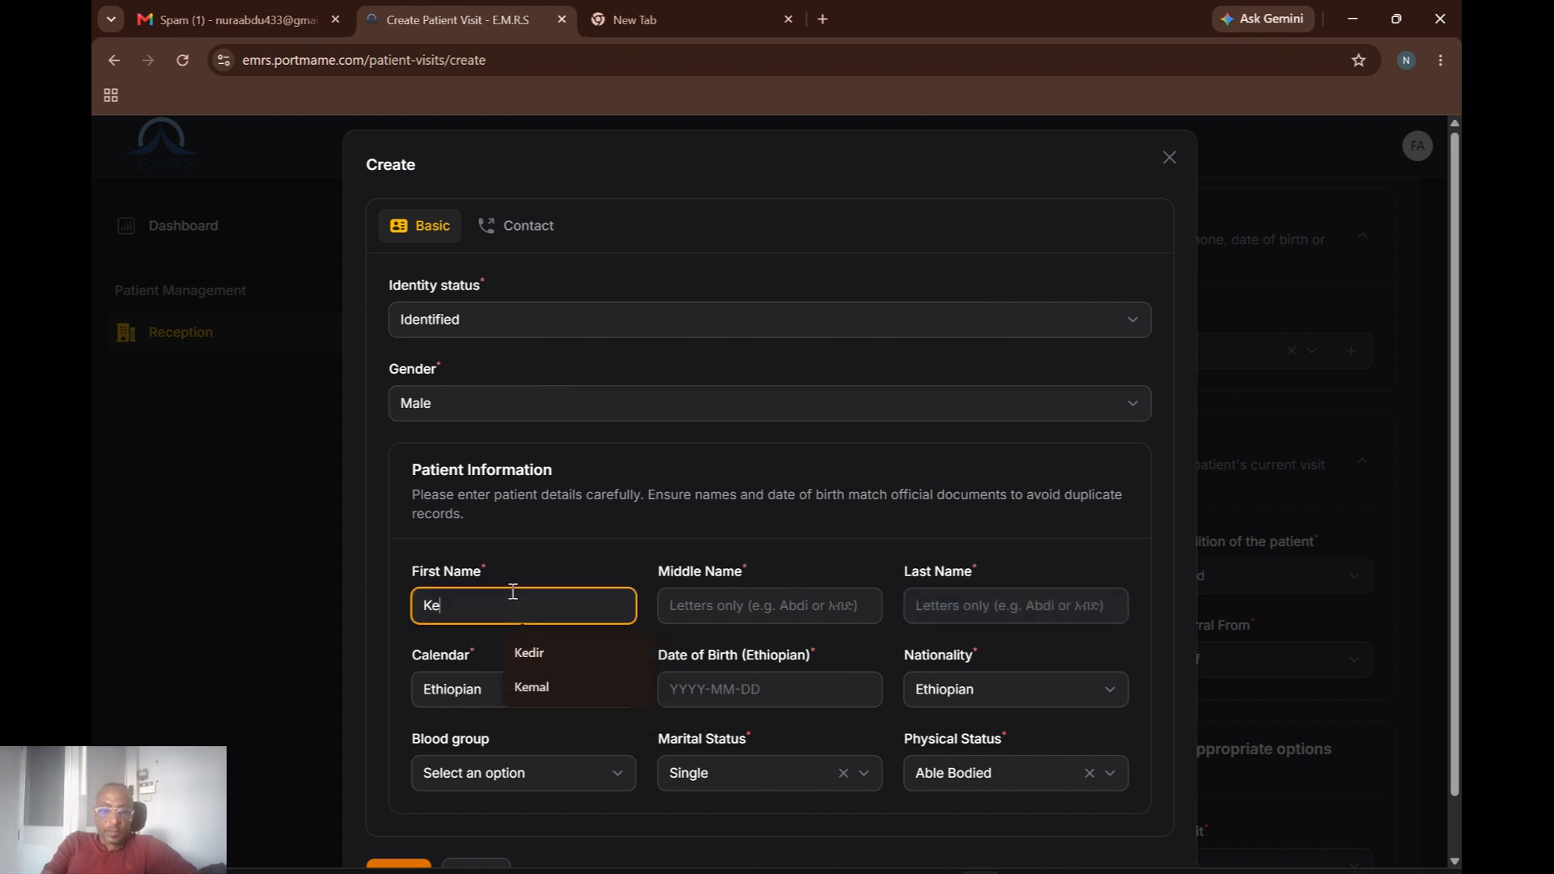
pyautogui.click(545, 650)
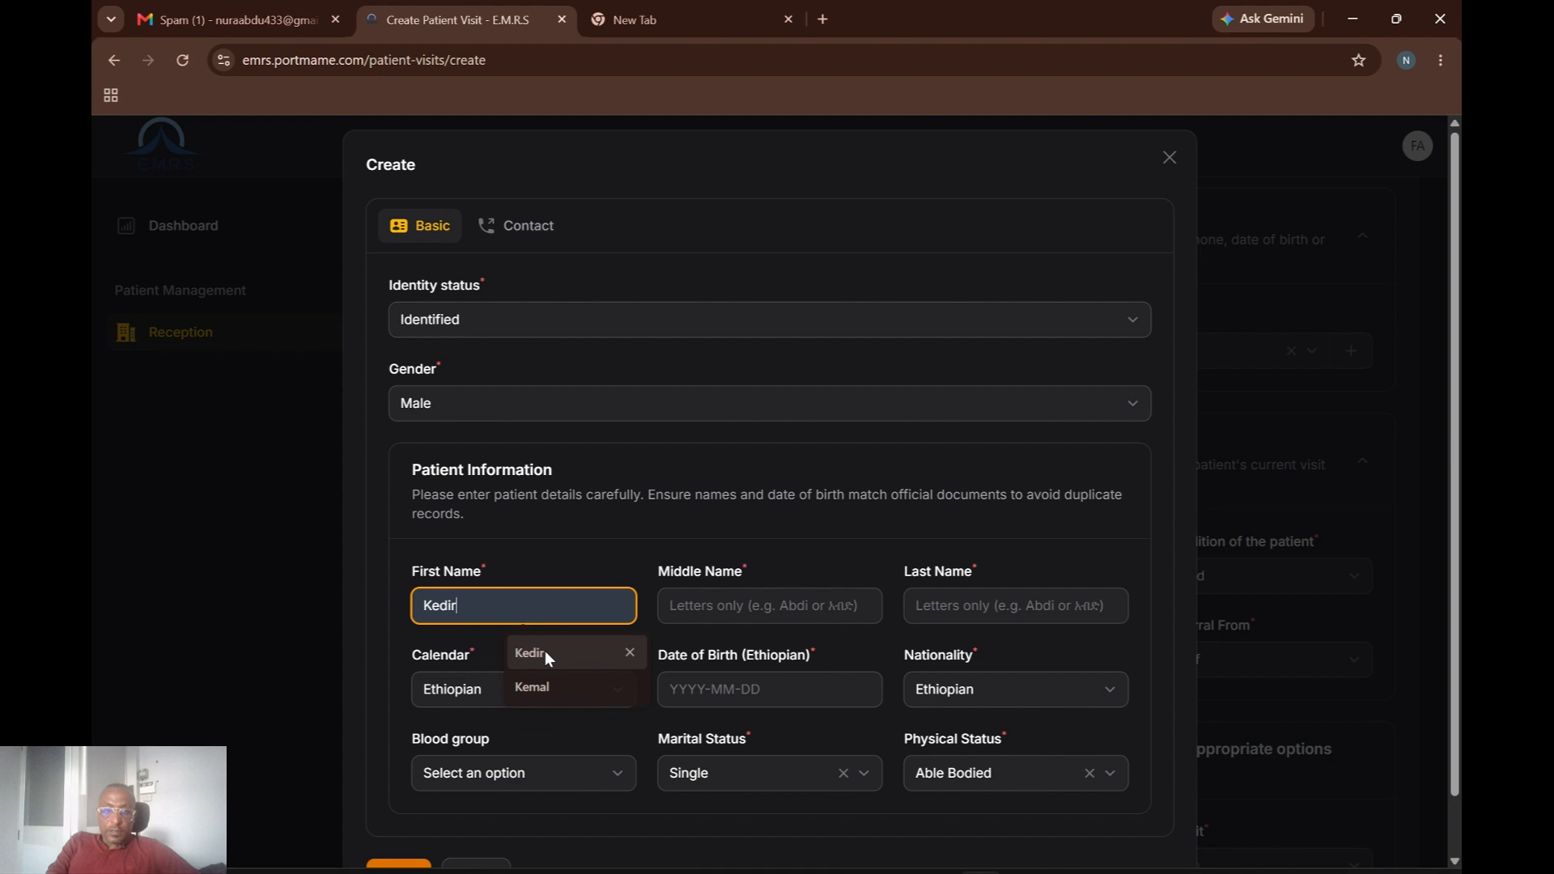
pyautogui.click(787, 607)
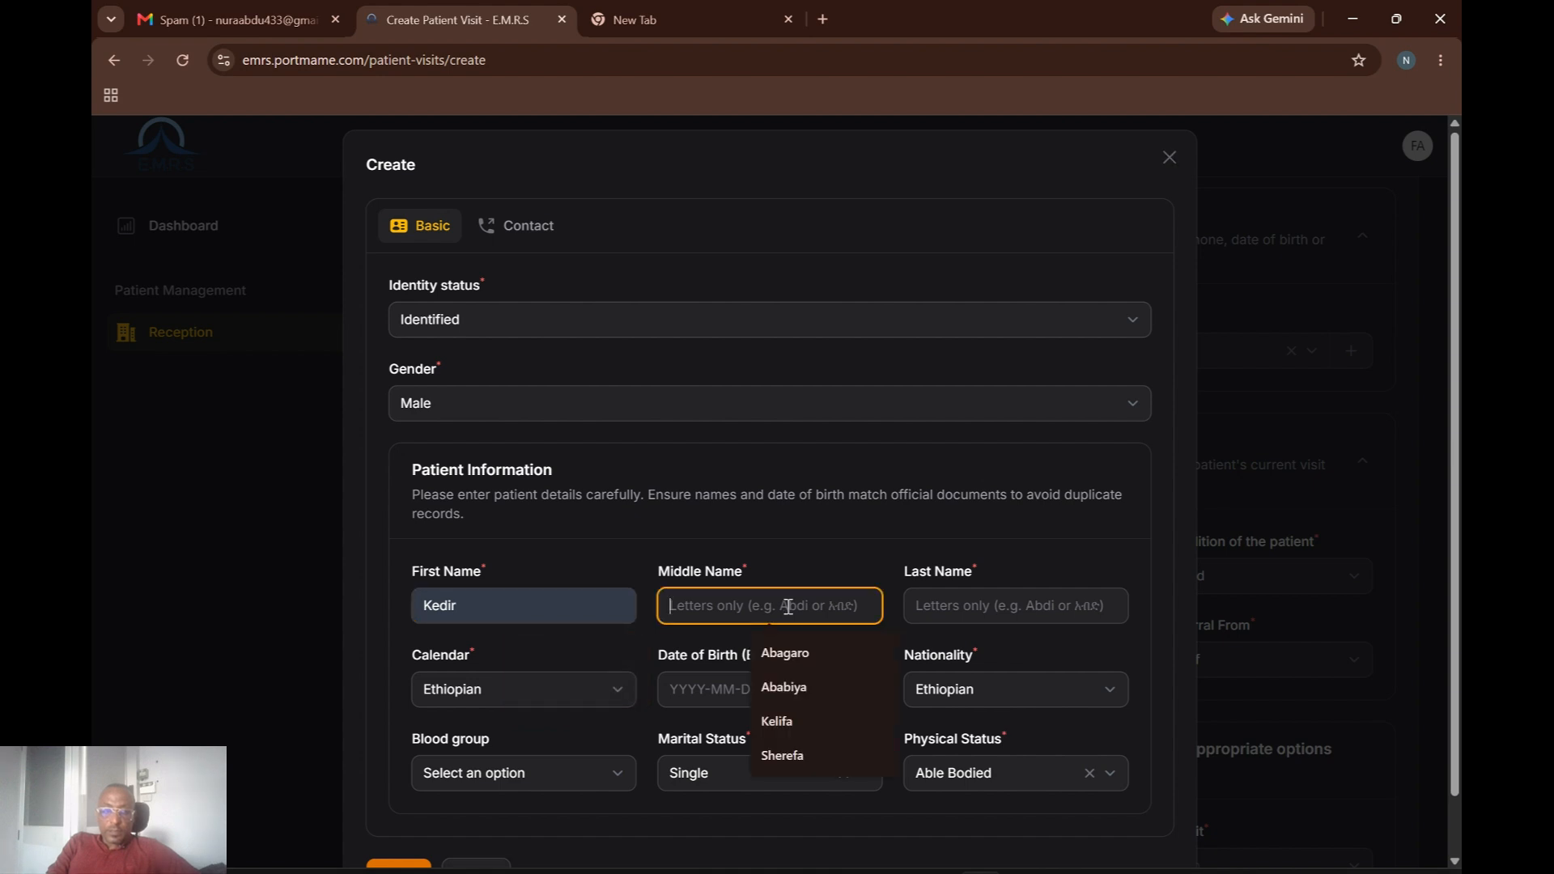
pyautogui.click(786, 652)
pyautogui.click(999, 609)
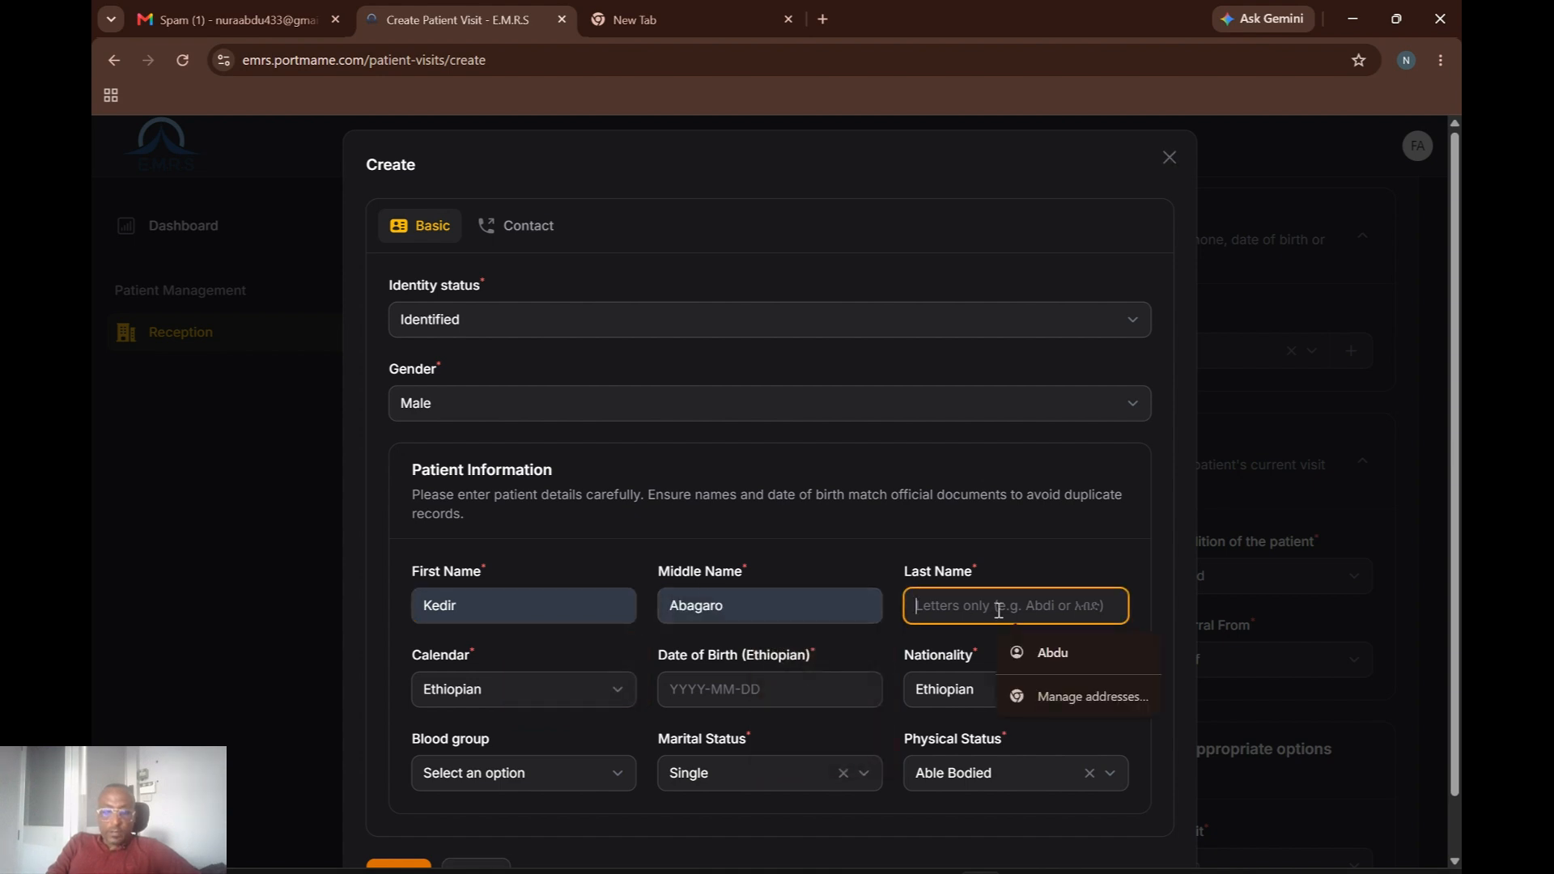
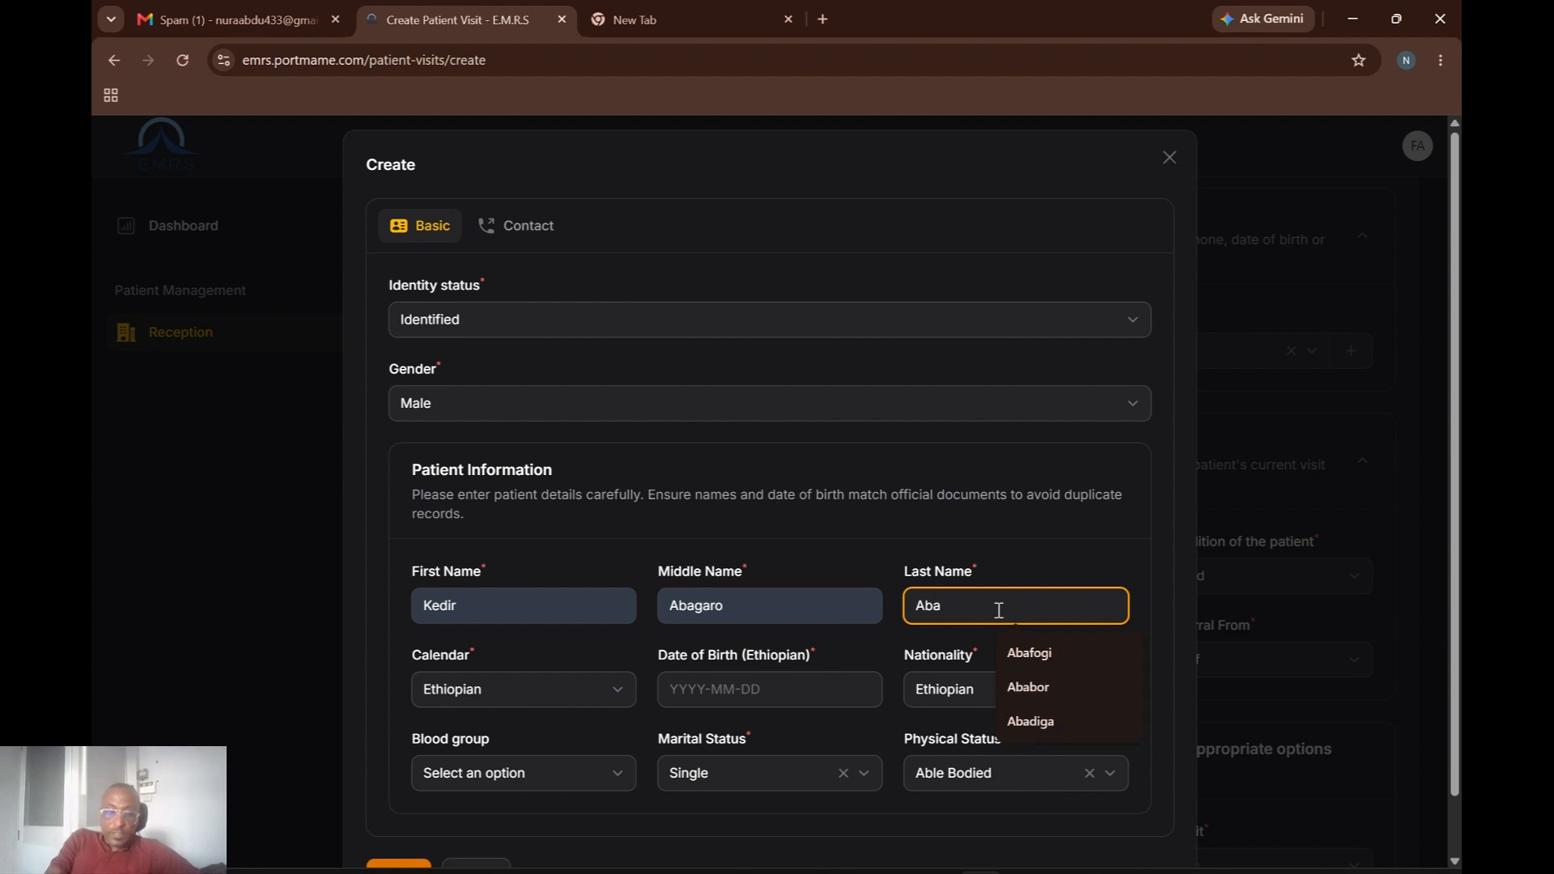
pyautogui.click(1049, 652)
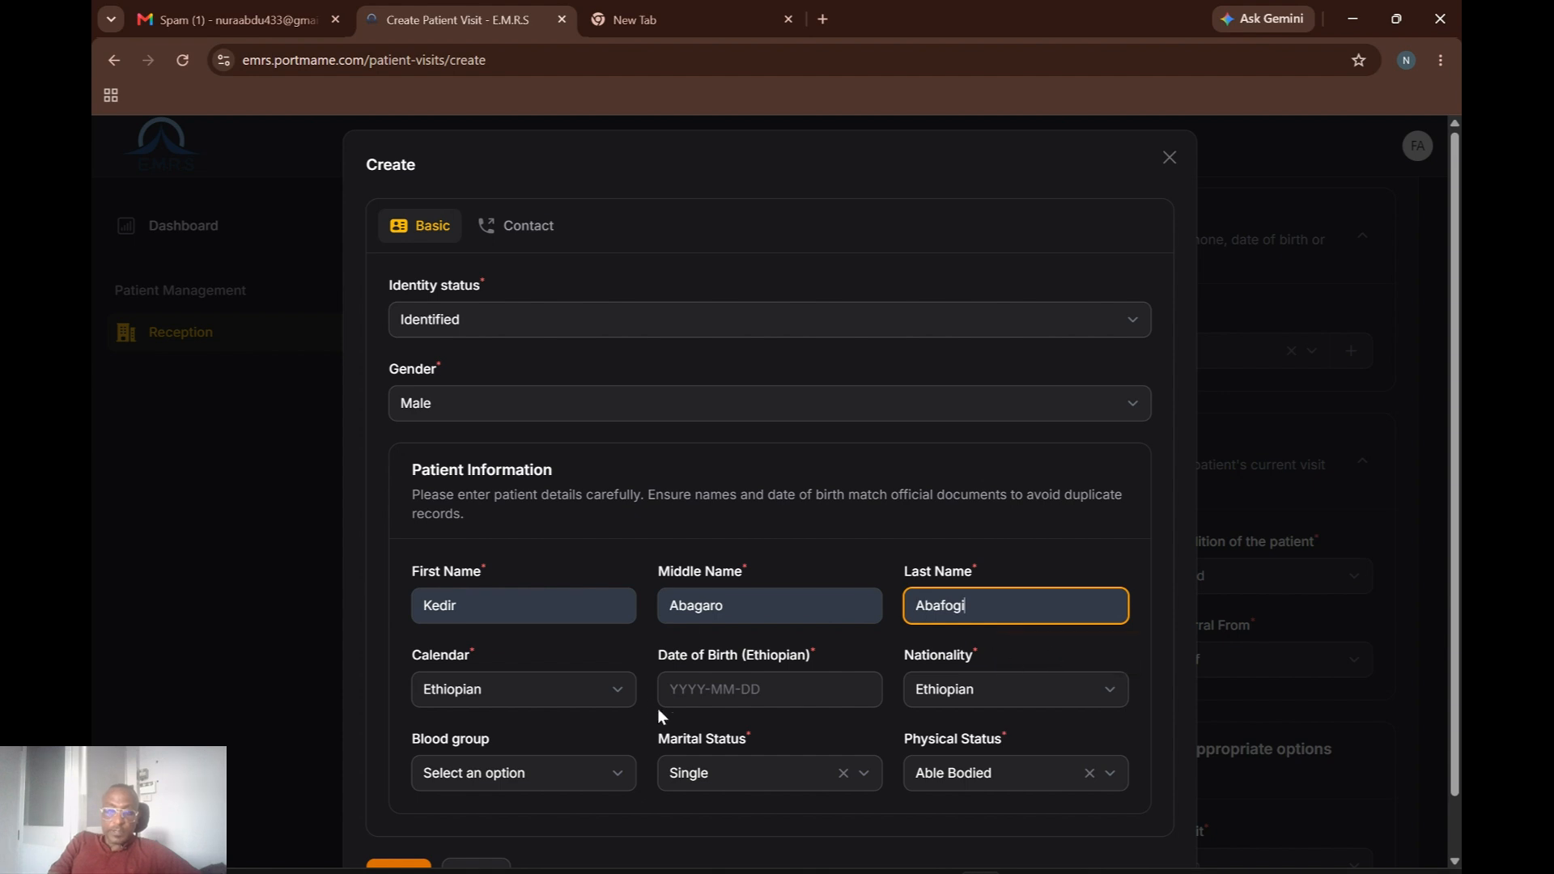
pyautogui.click(698, 691)
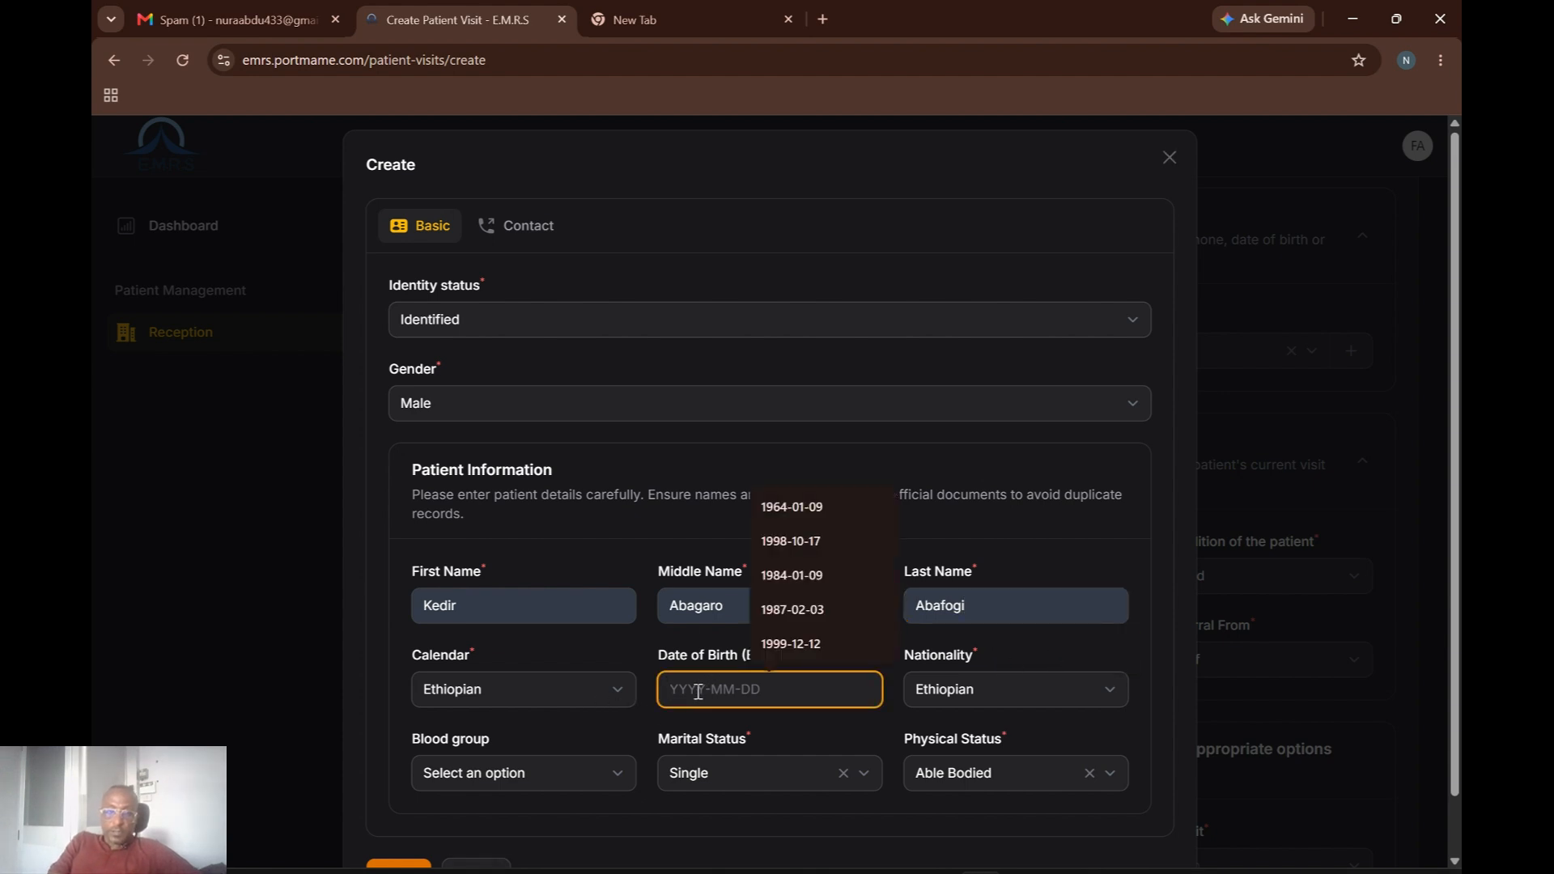
pyautogui.click(804, 547)
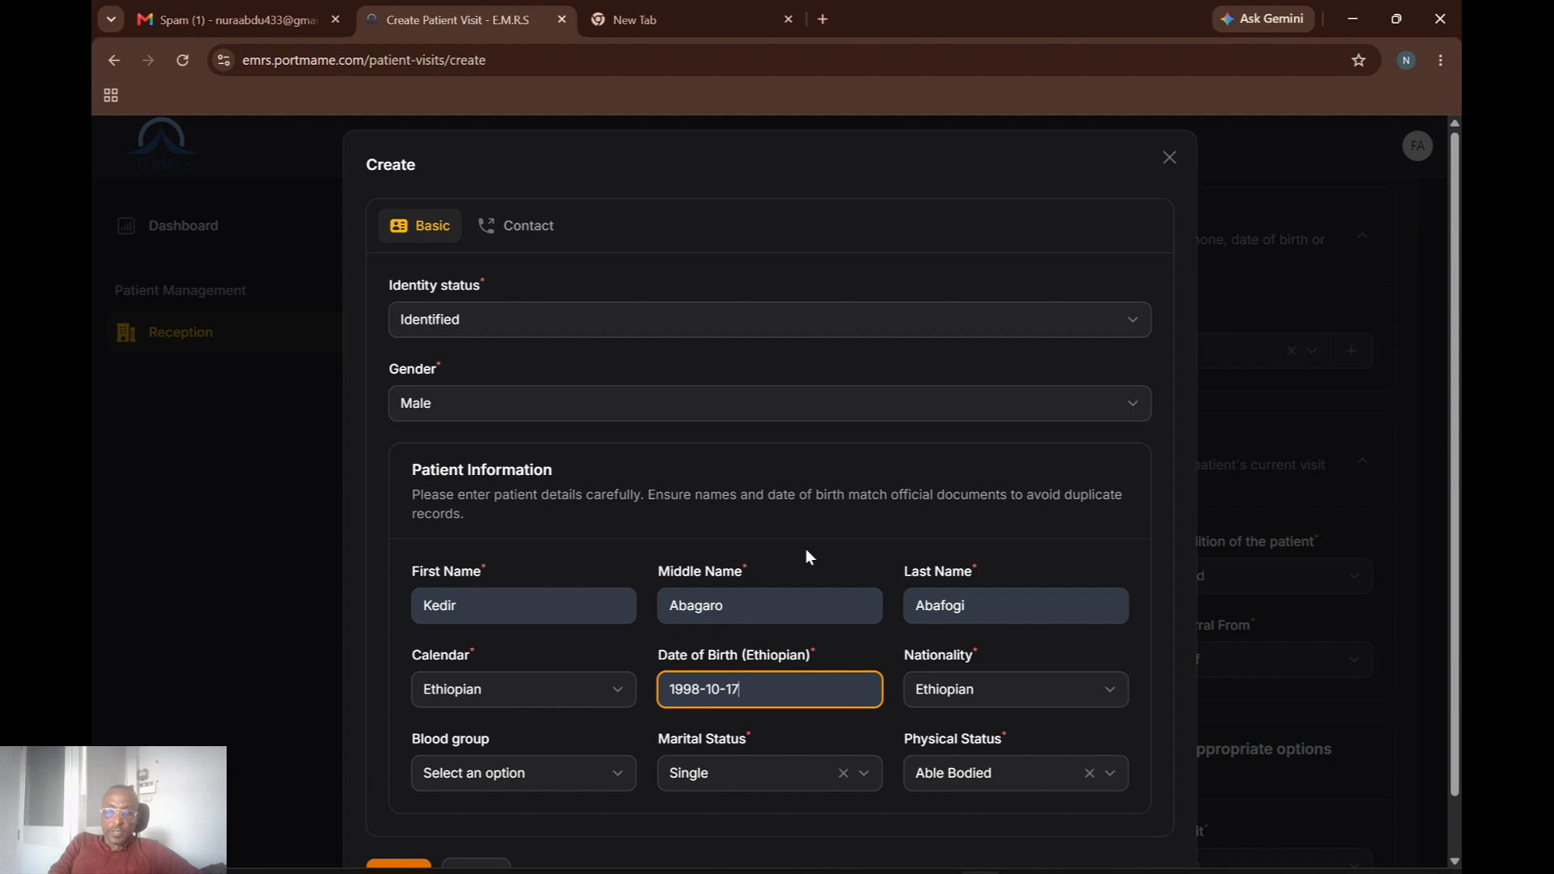
pyautogui.click(601, 776)
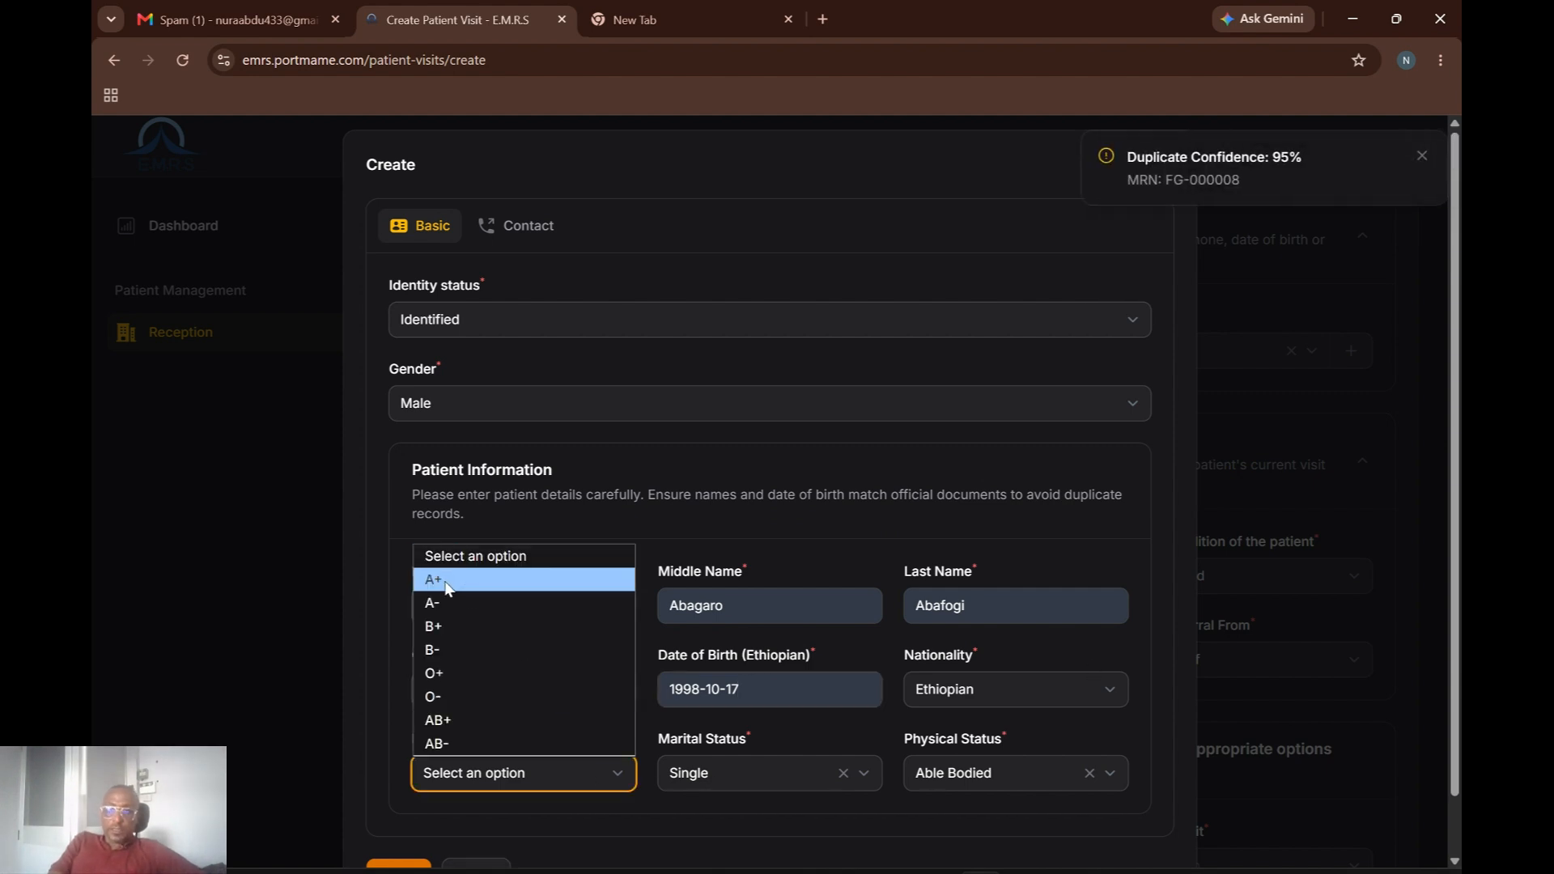
pyautogui.click(447, 583)
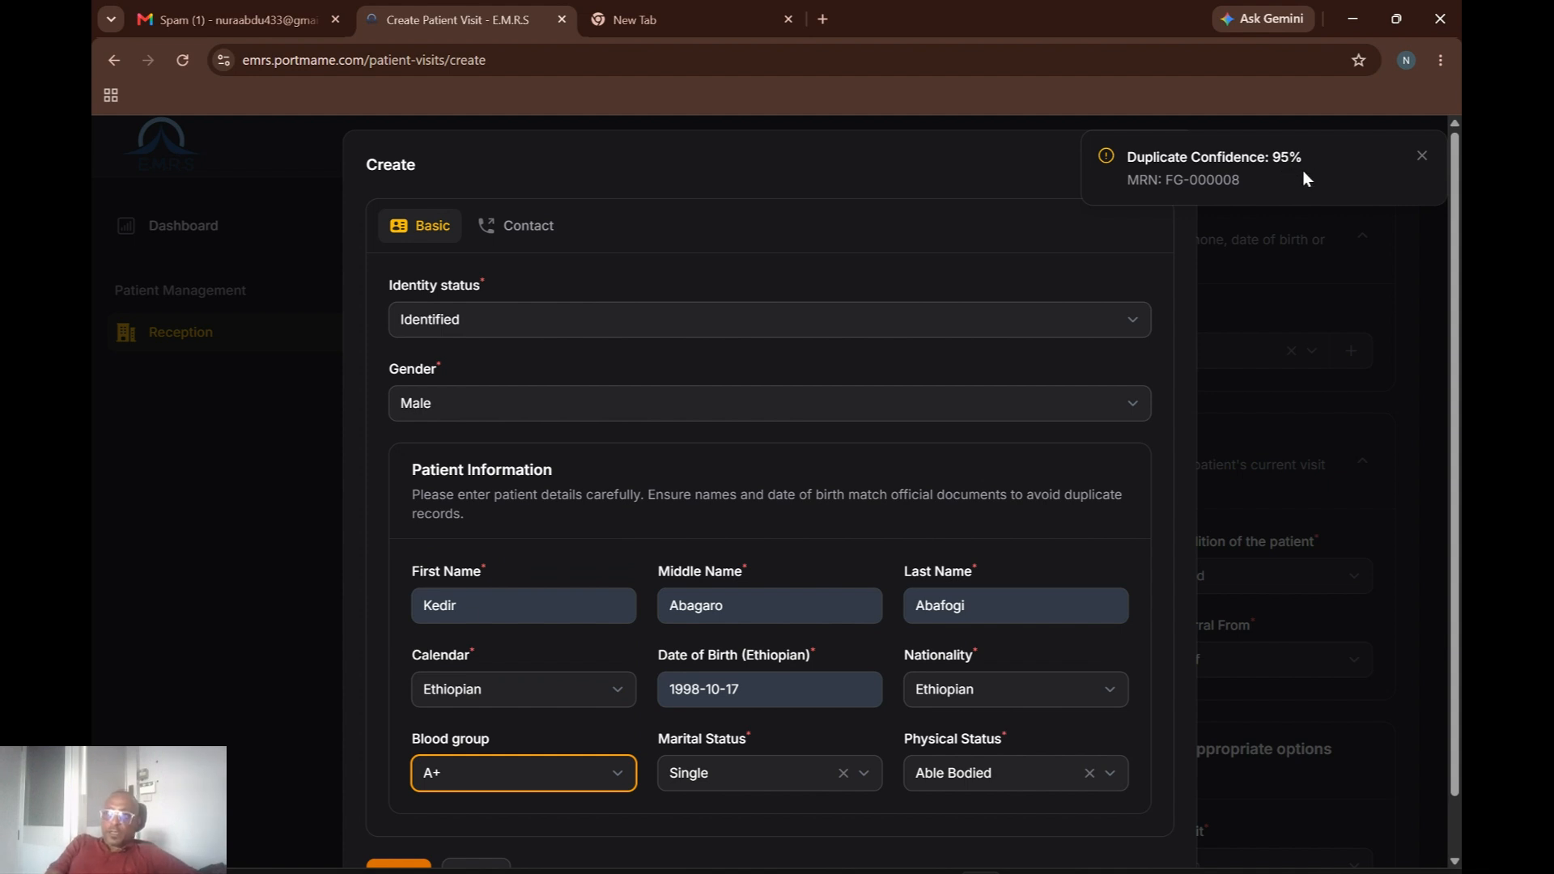
pyautogui.scroll(-2, 1457, 564)
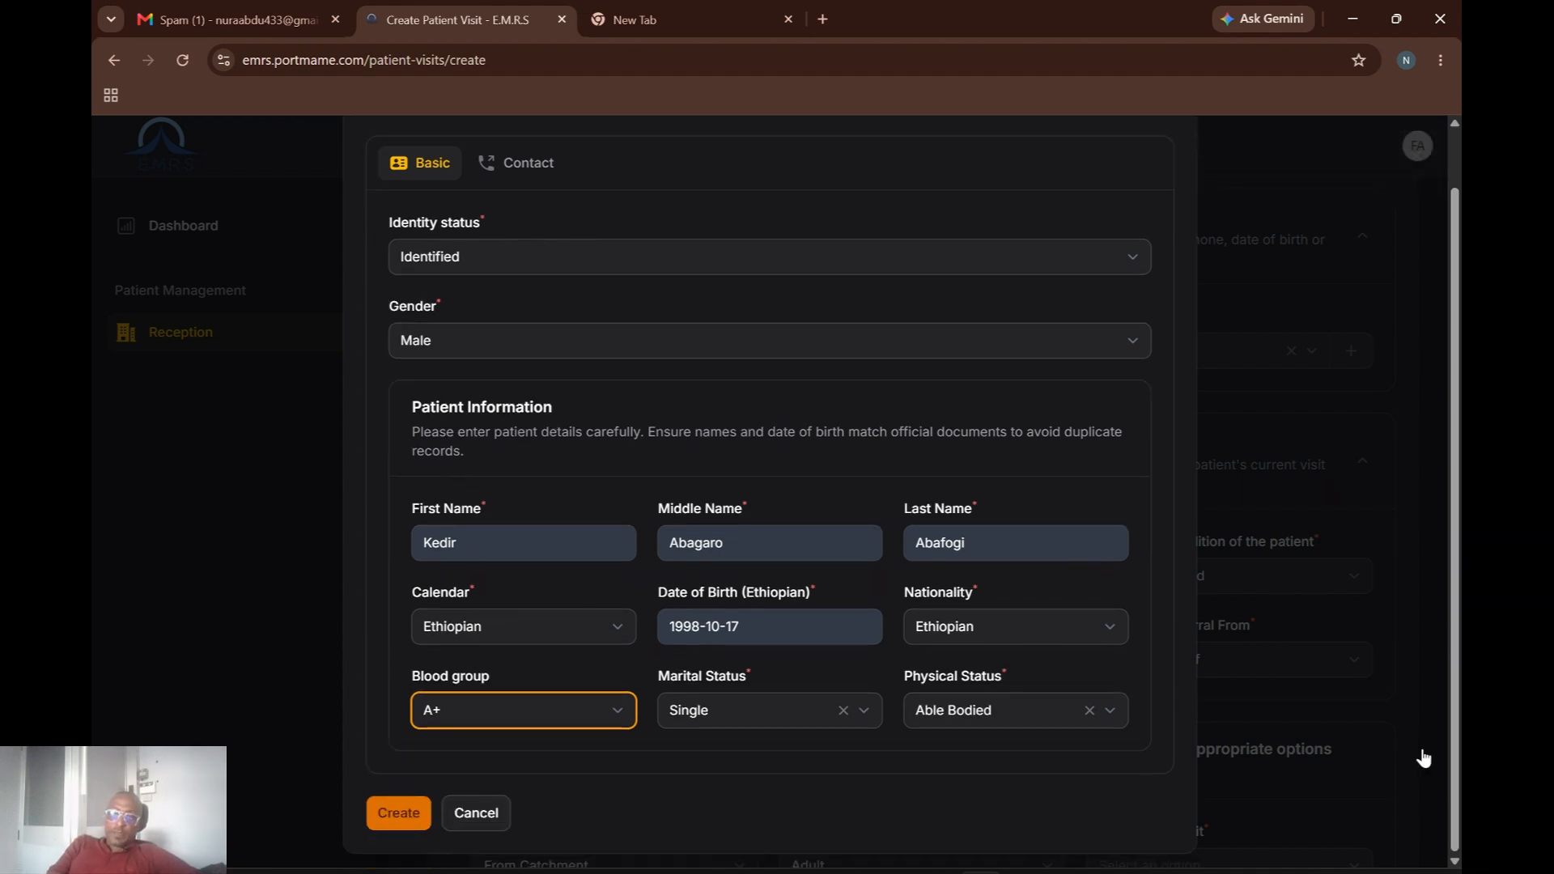
# Fill the phone number from a suggestion, education No Formal Education and occupation Student.
pyautogui.click(401, 814)
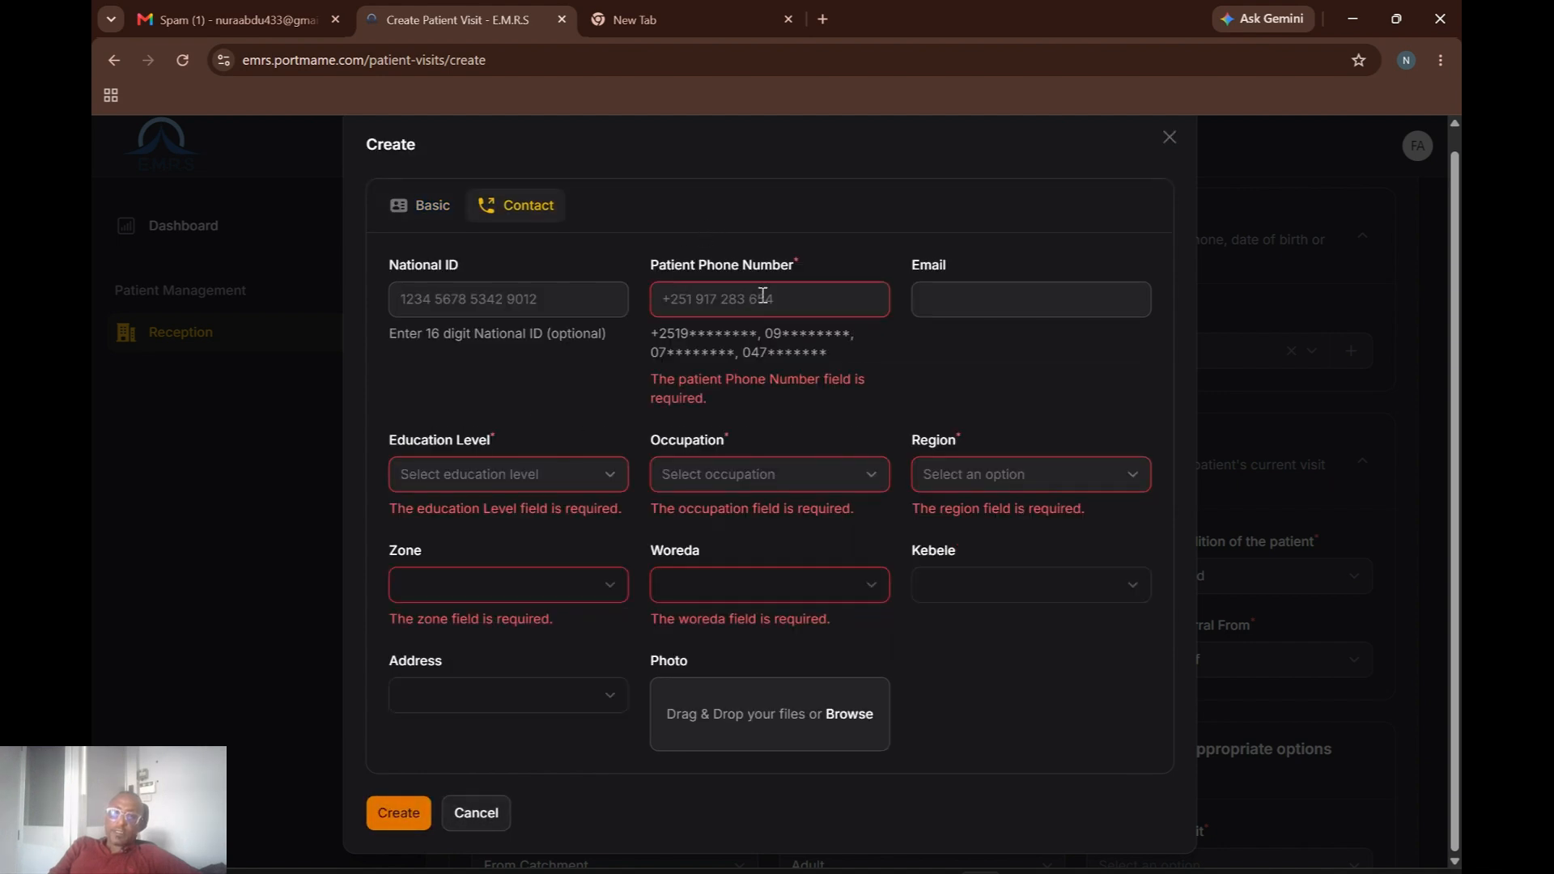
pyautogui.click(763, 296)
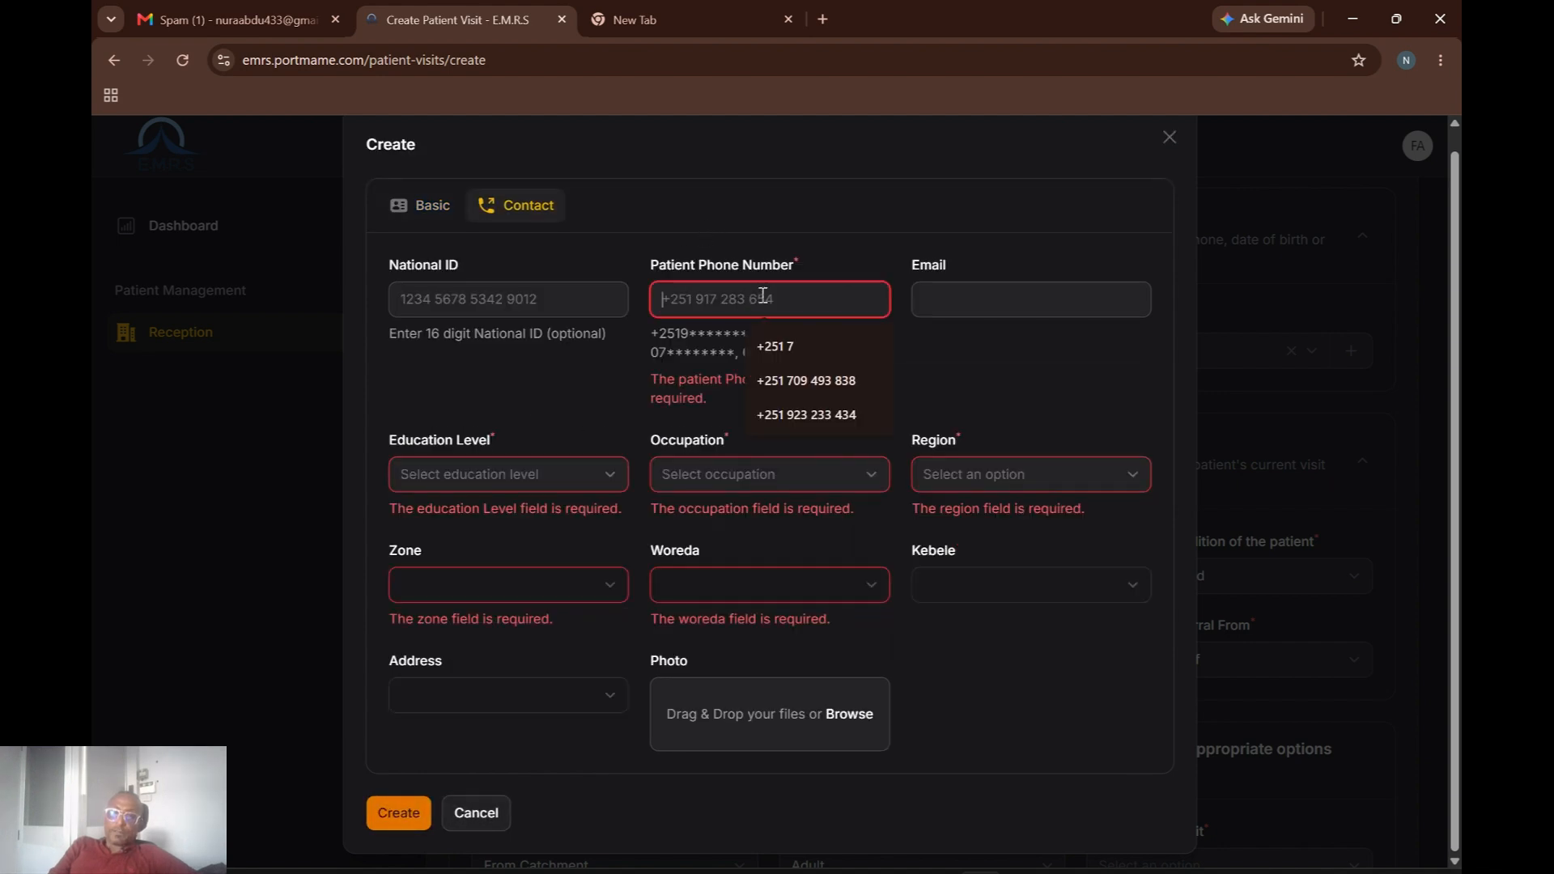
pyautogui.click(816, 382)
pyautogui.click(599, 484)
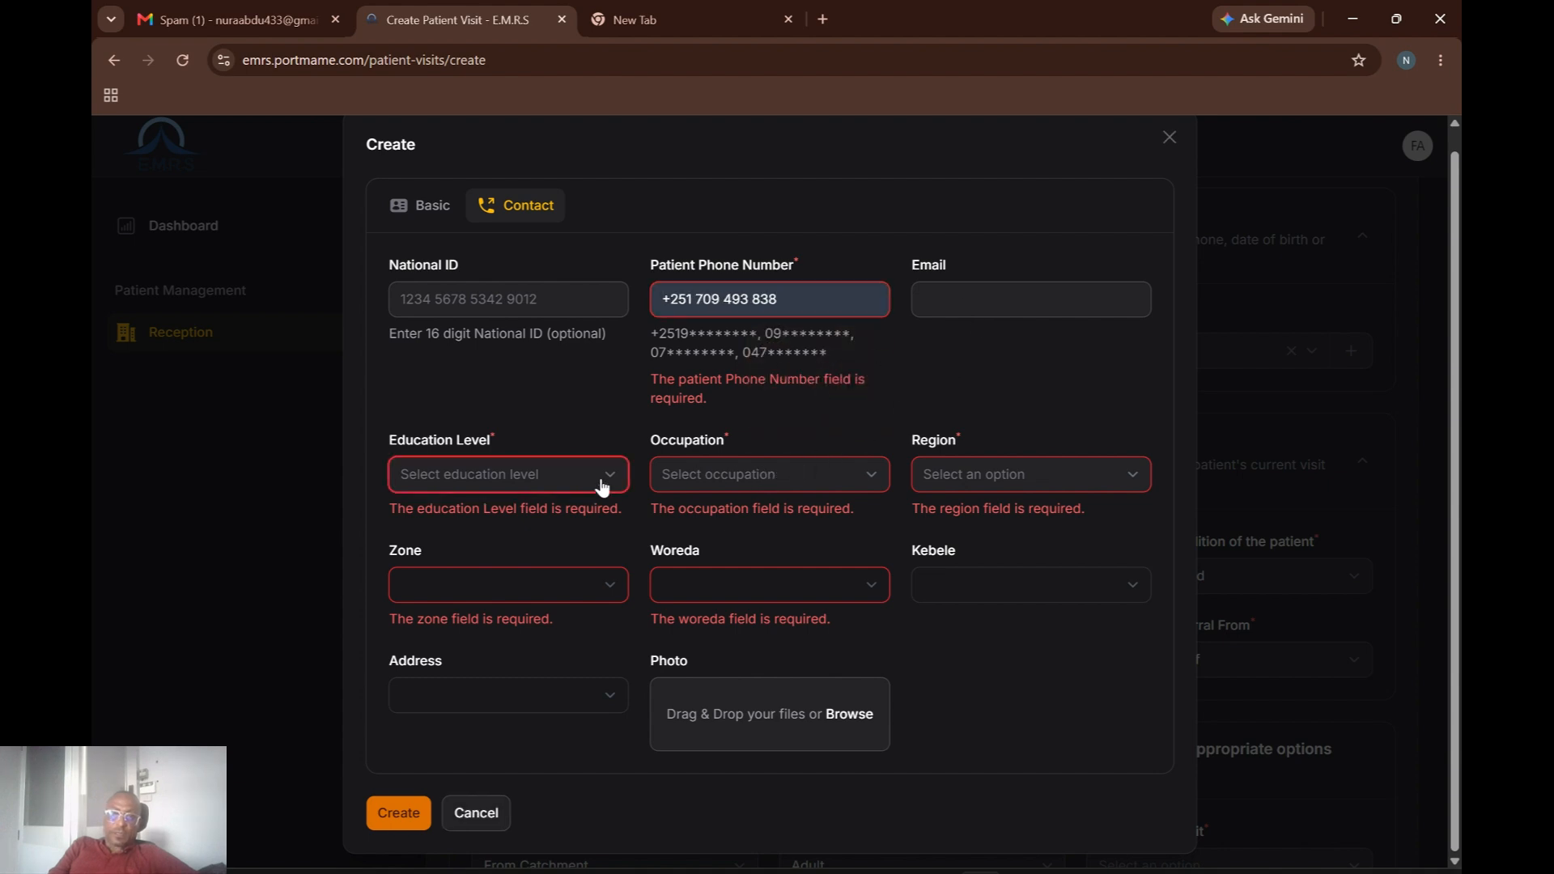
pyautogui.click(519, 551)
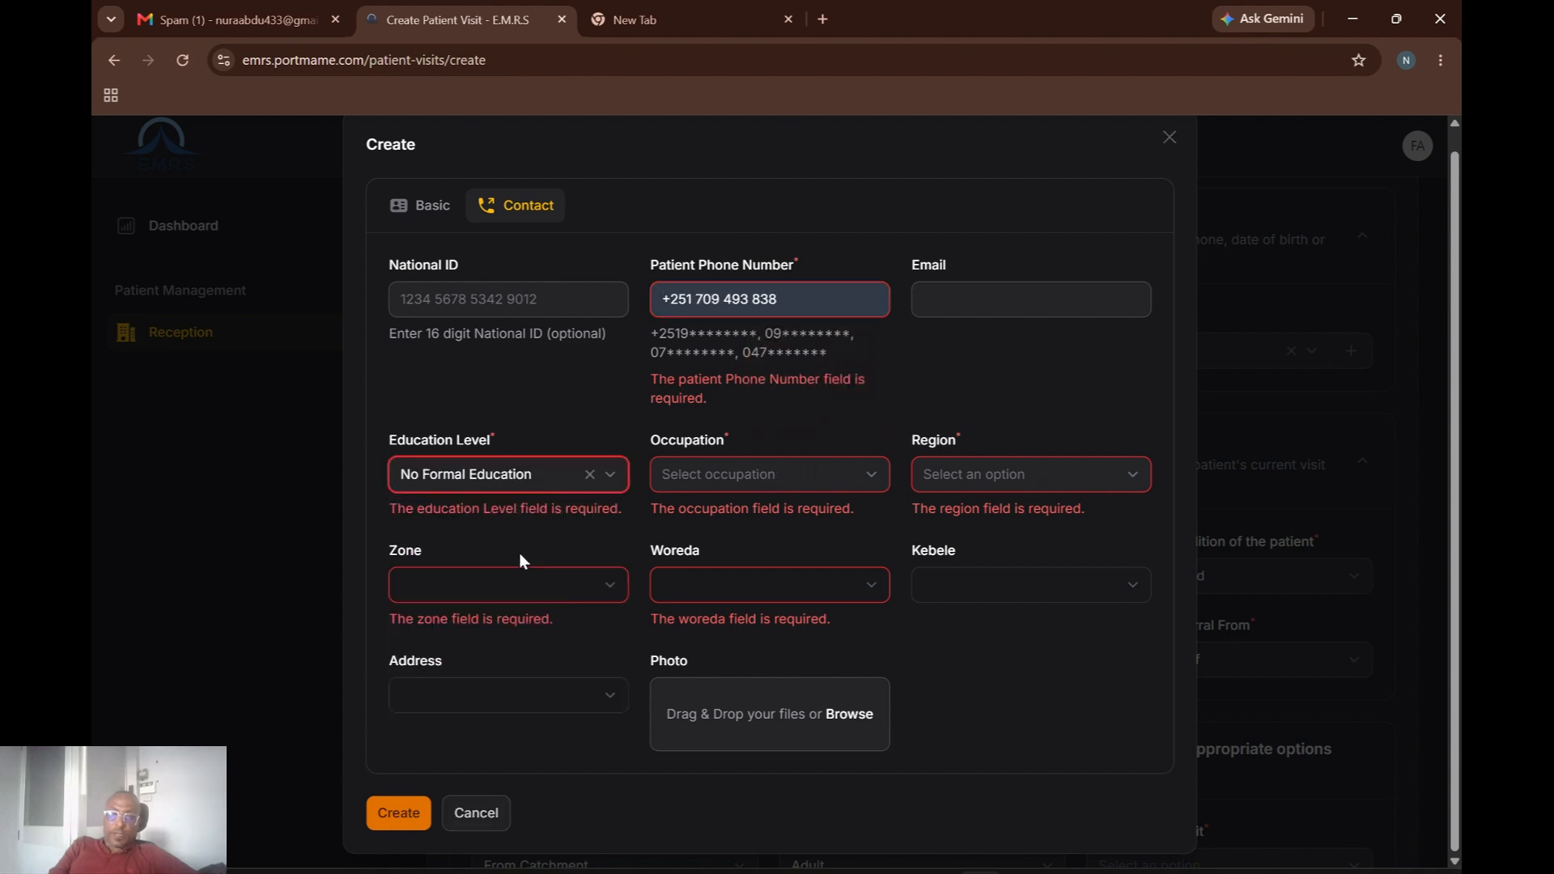
pyautogui.click(718, 484)
pyautogui.click(710, 555)
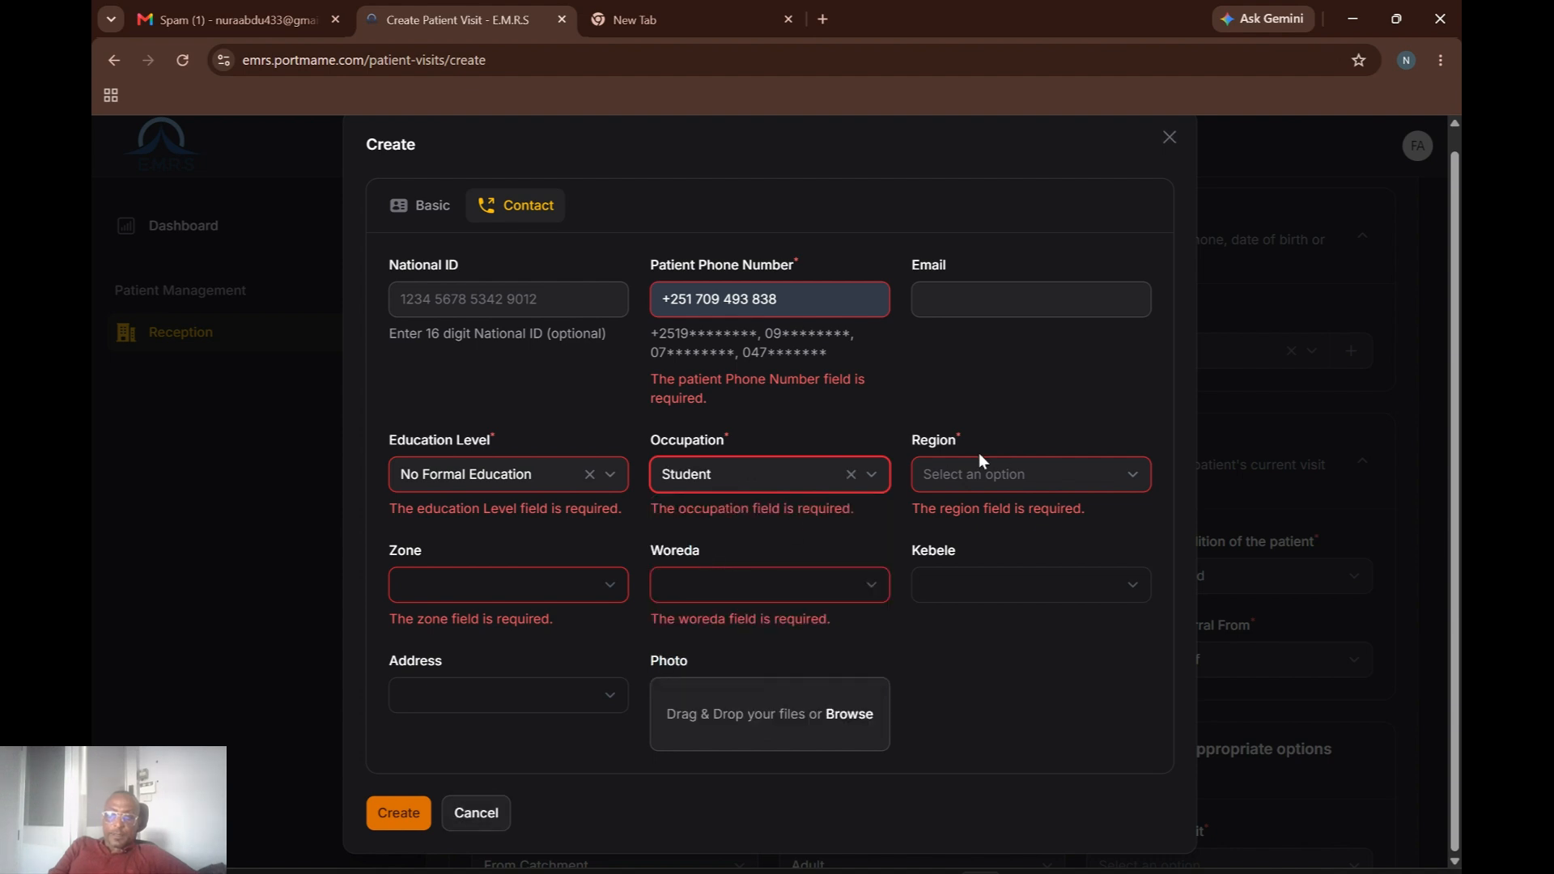
# Set Oromia Region, Jimma Zone and Gomma-Wereda, then submit the patient record.
pyautogui.click(1029, 484)
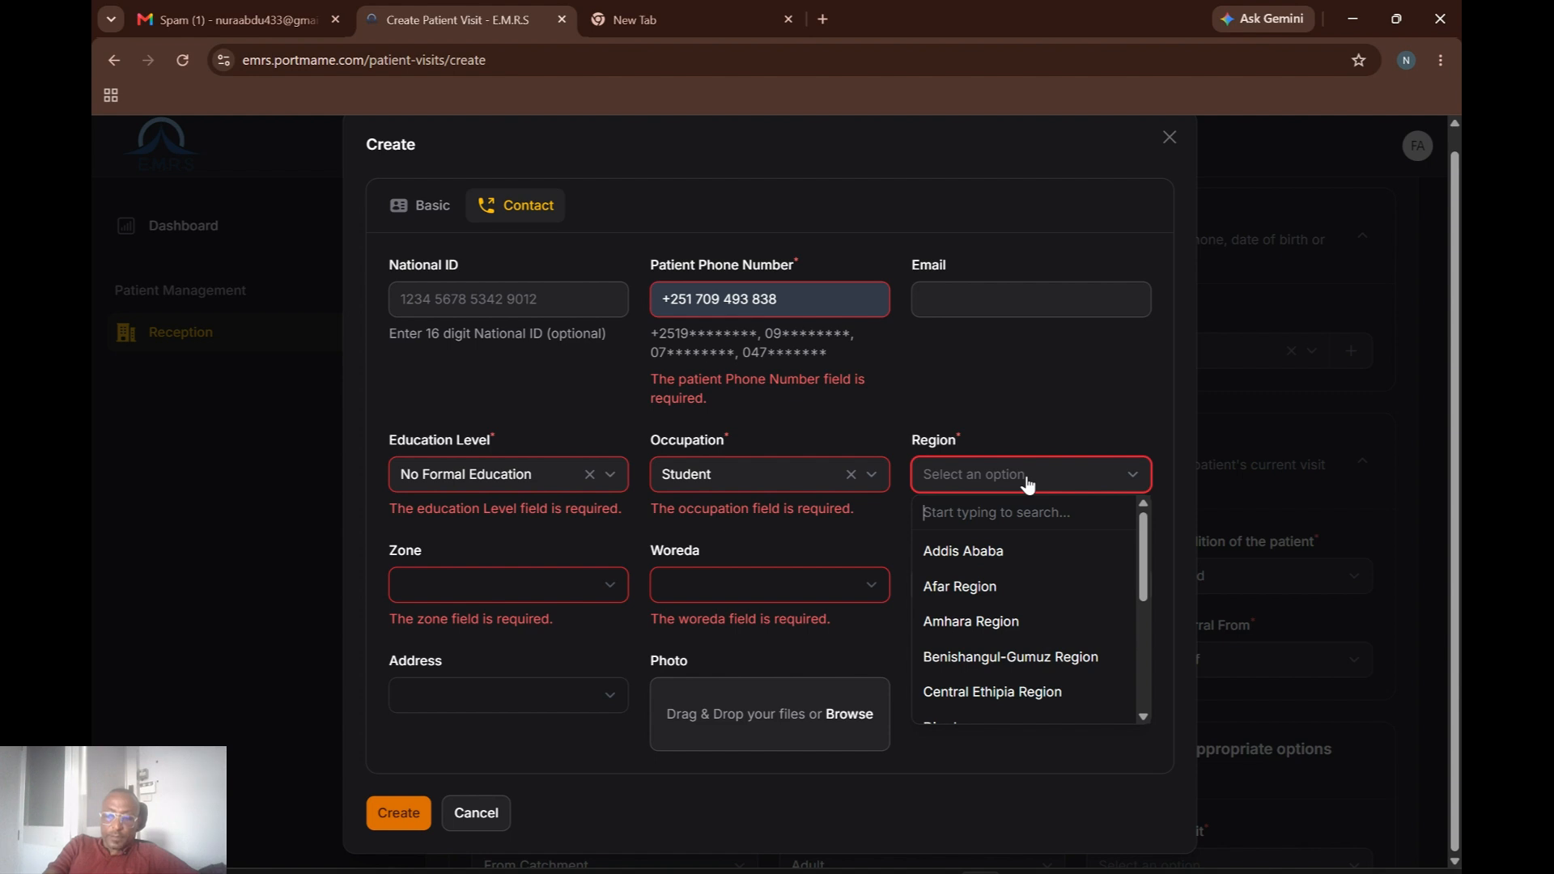
pyautogui.write('Or')
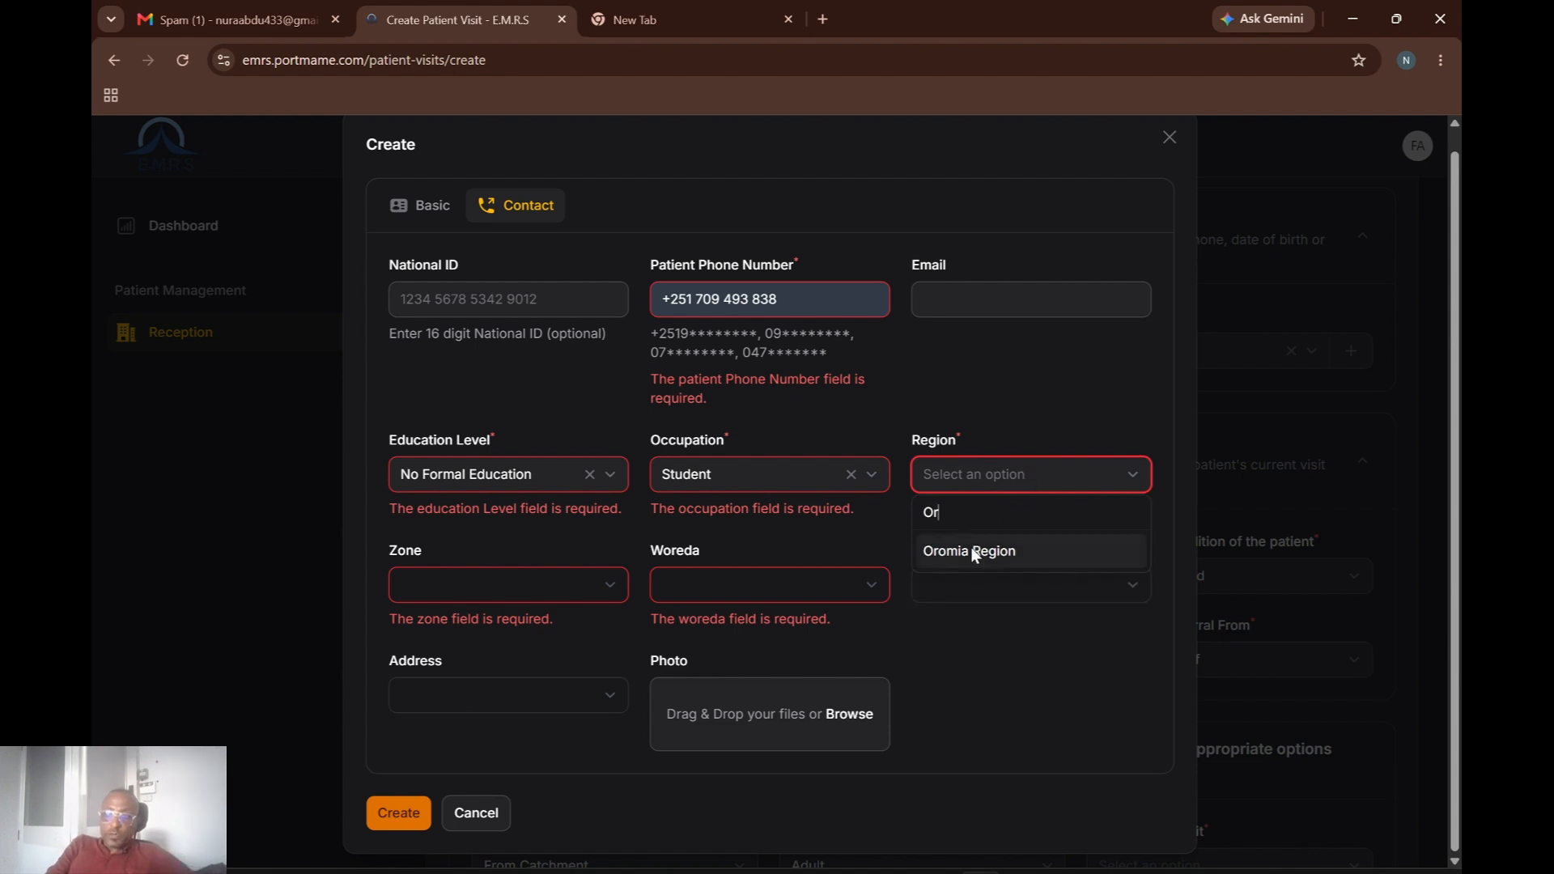
pyautogui.click(974, 553)
pyautogui.click(600, 591)
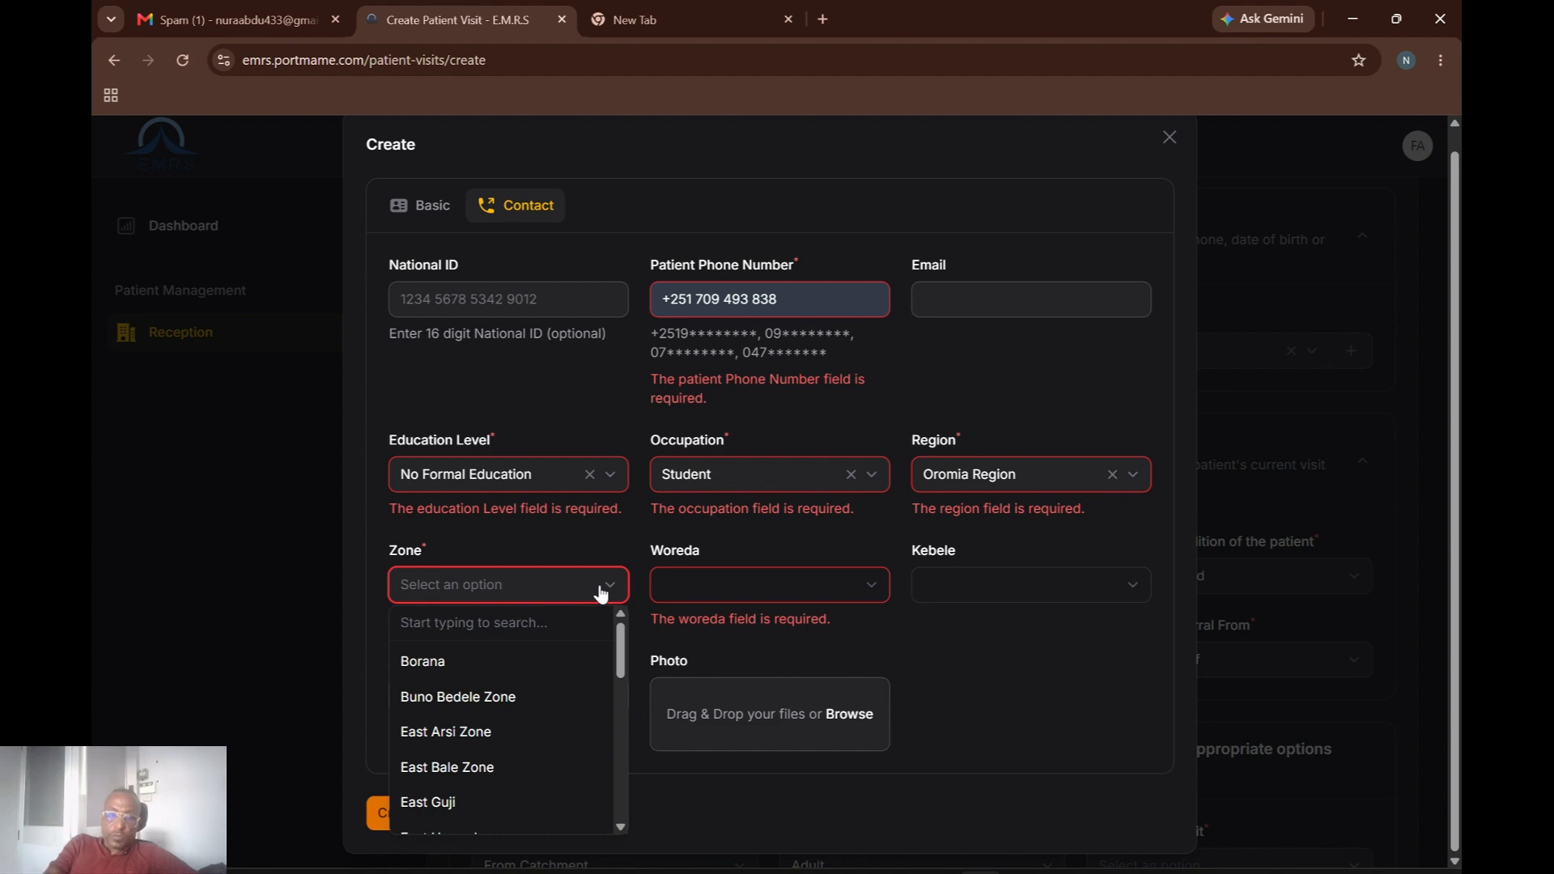
pyautogui.write('O')
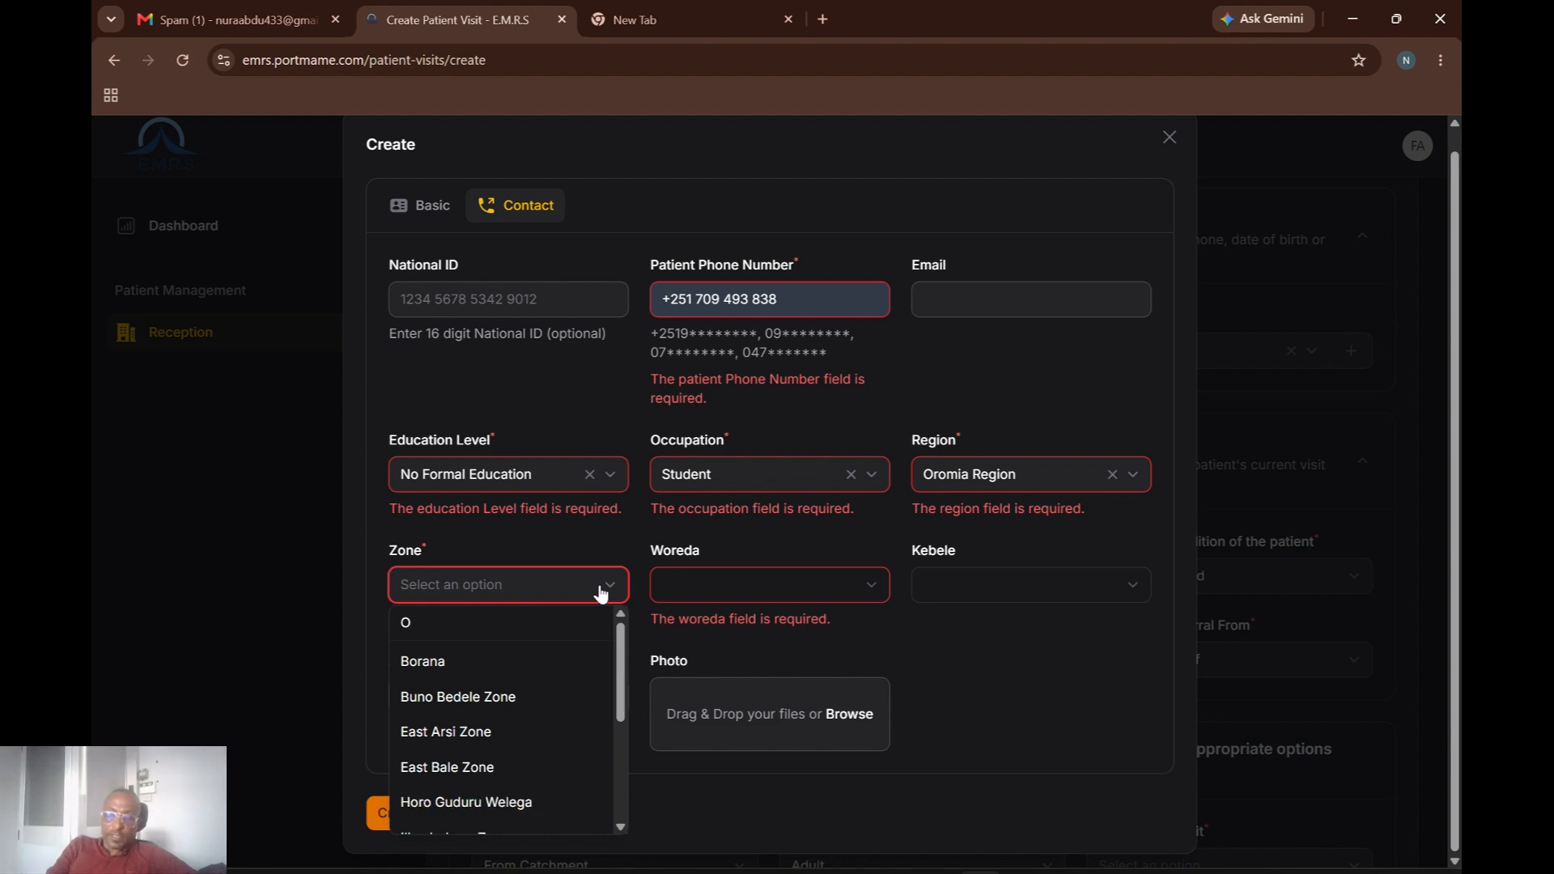
pyautogui.press('BackSpace')
pyautogui.write('Ji')
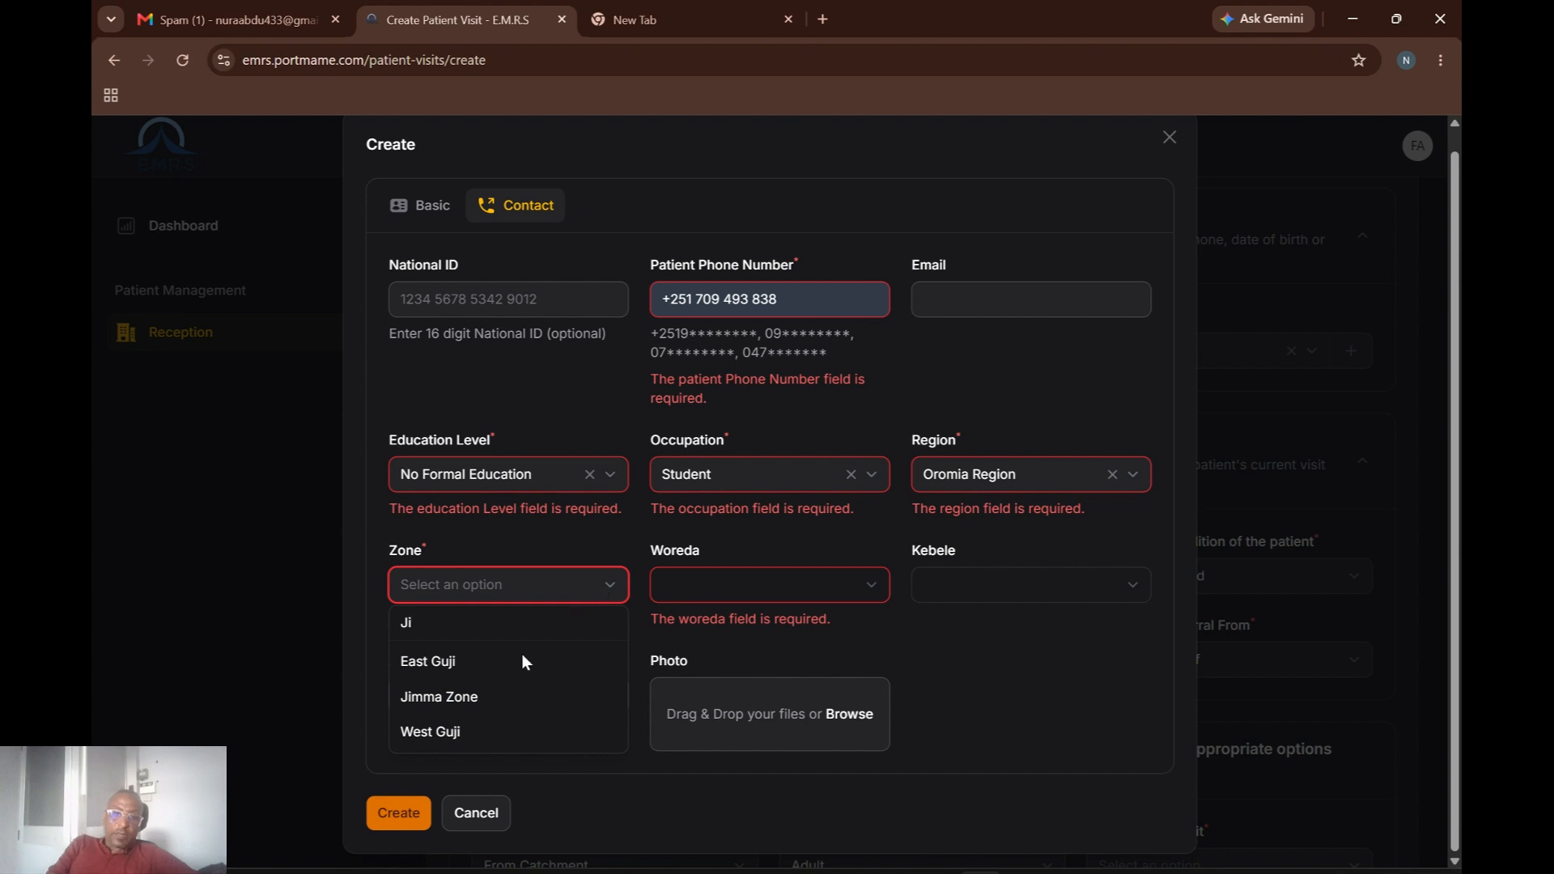
pyautogui.click(461, 697)
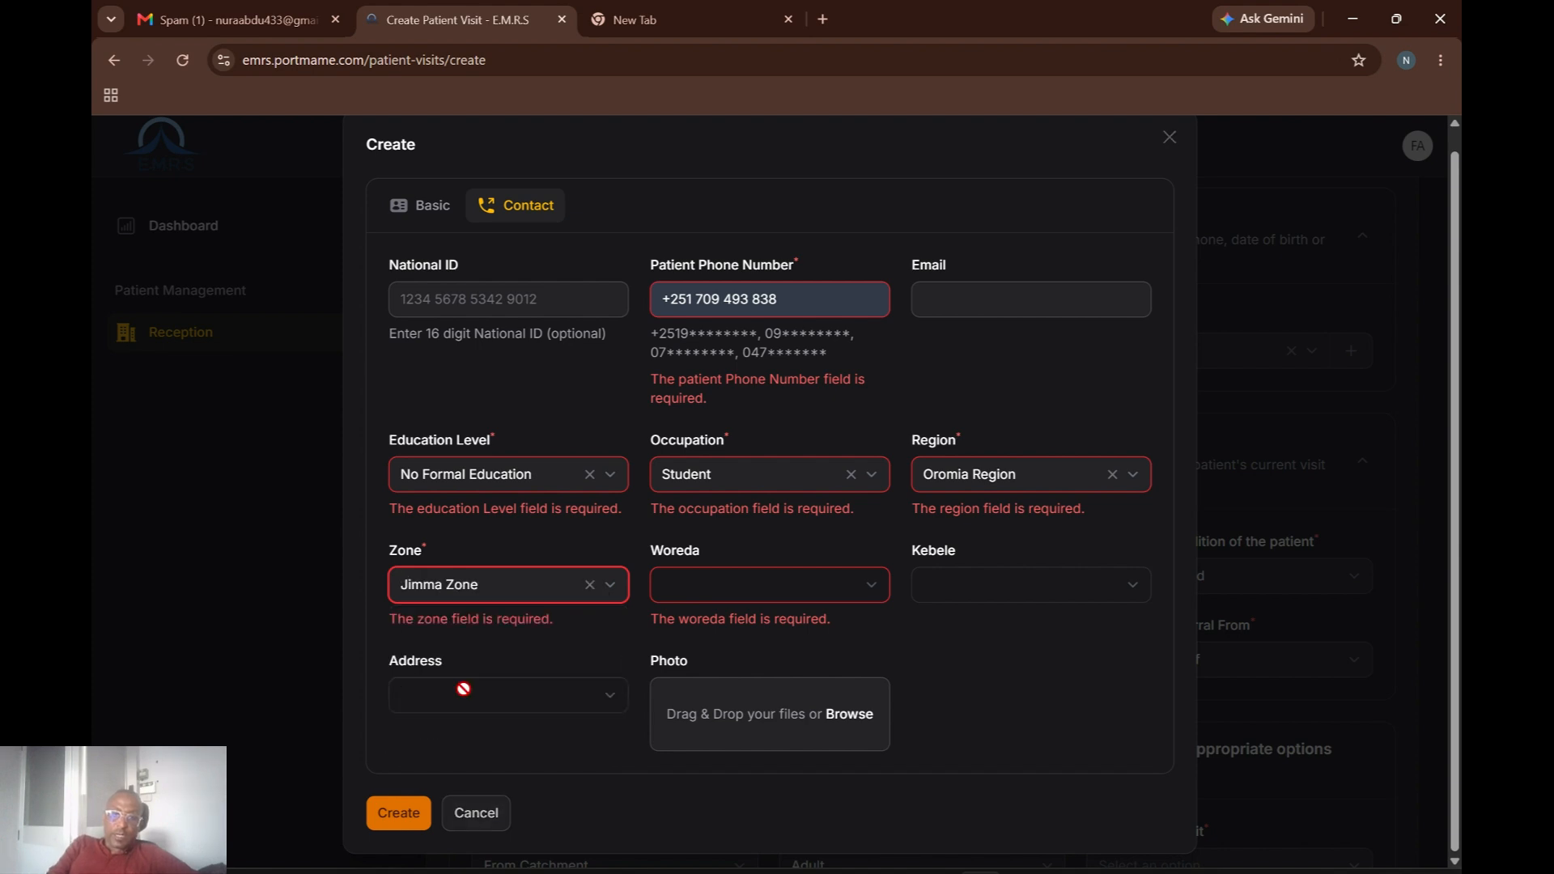
pyautogui.click(743, 586)
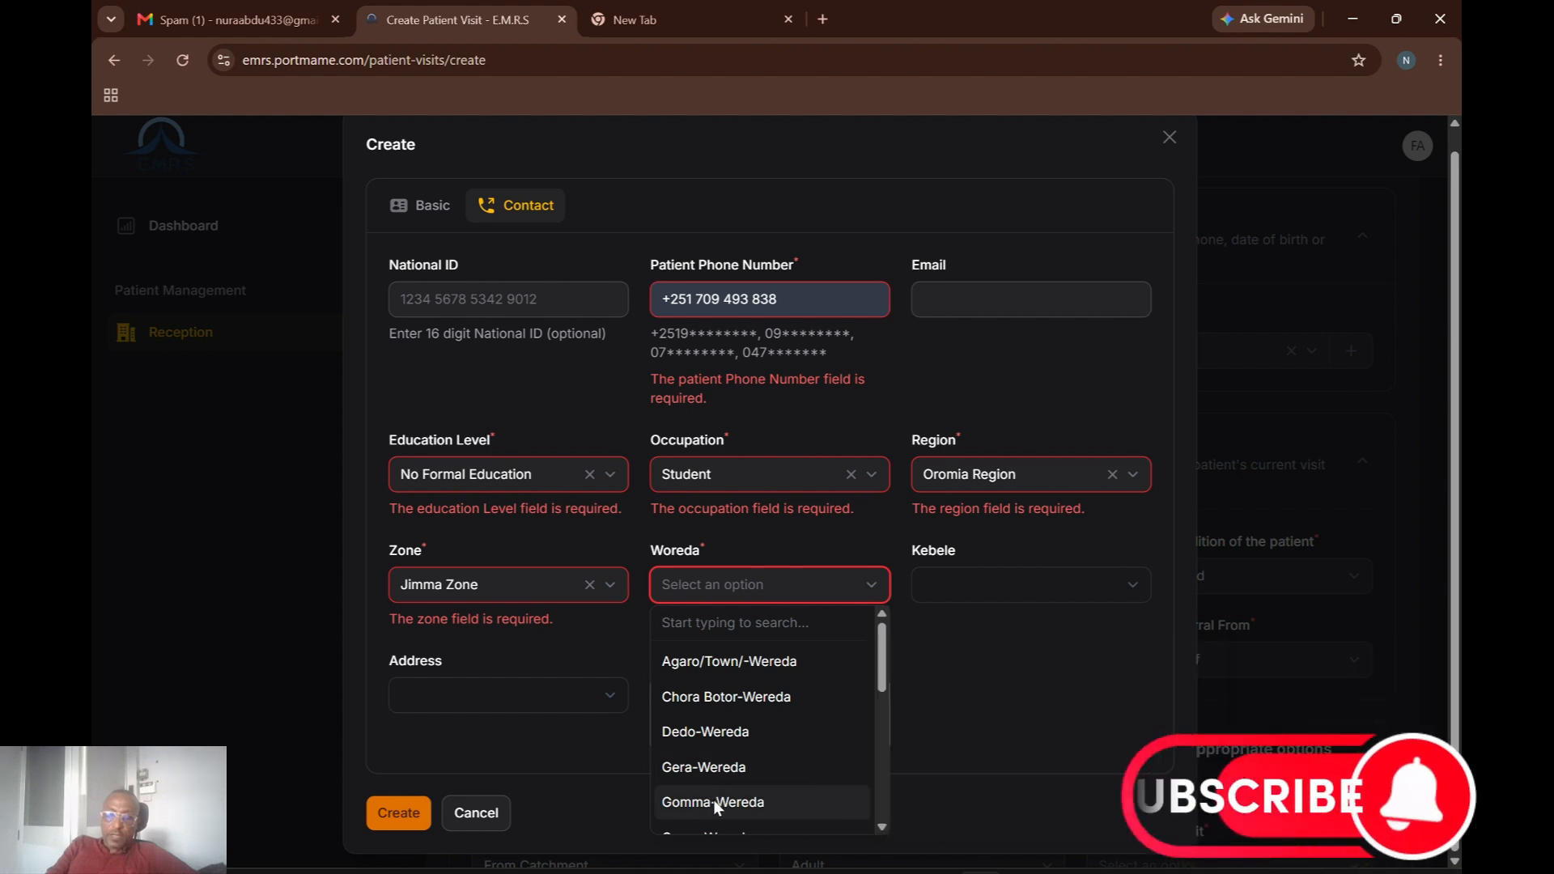
pyautogui.click(712, 794)
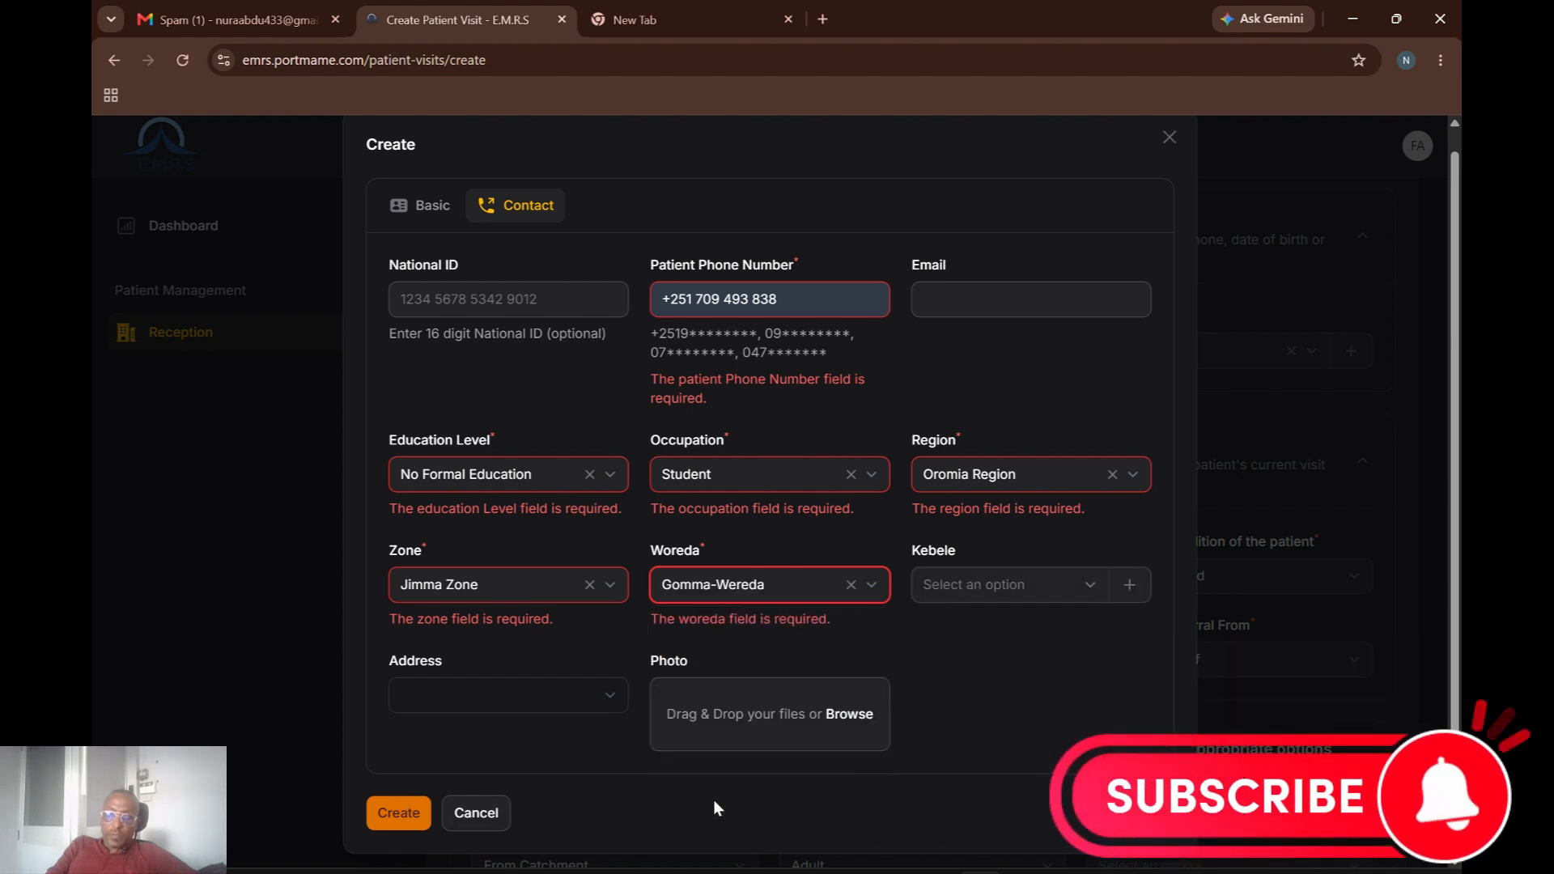
pyautogui.click(396, 813)
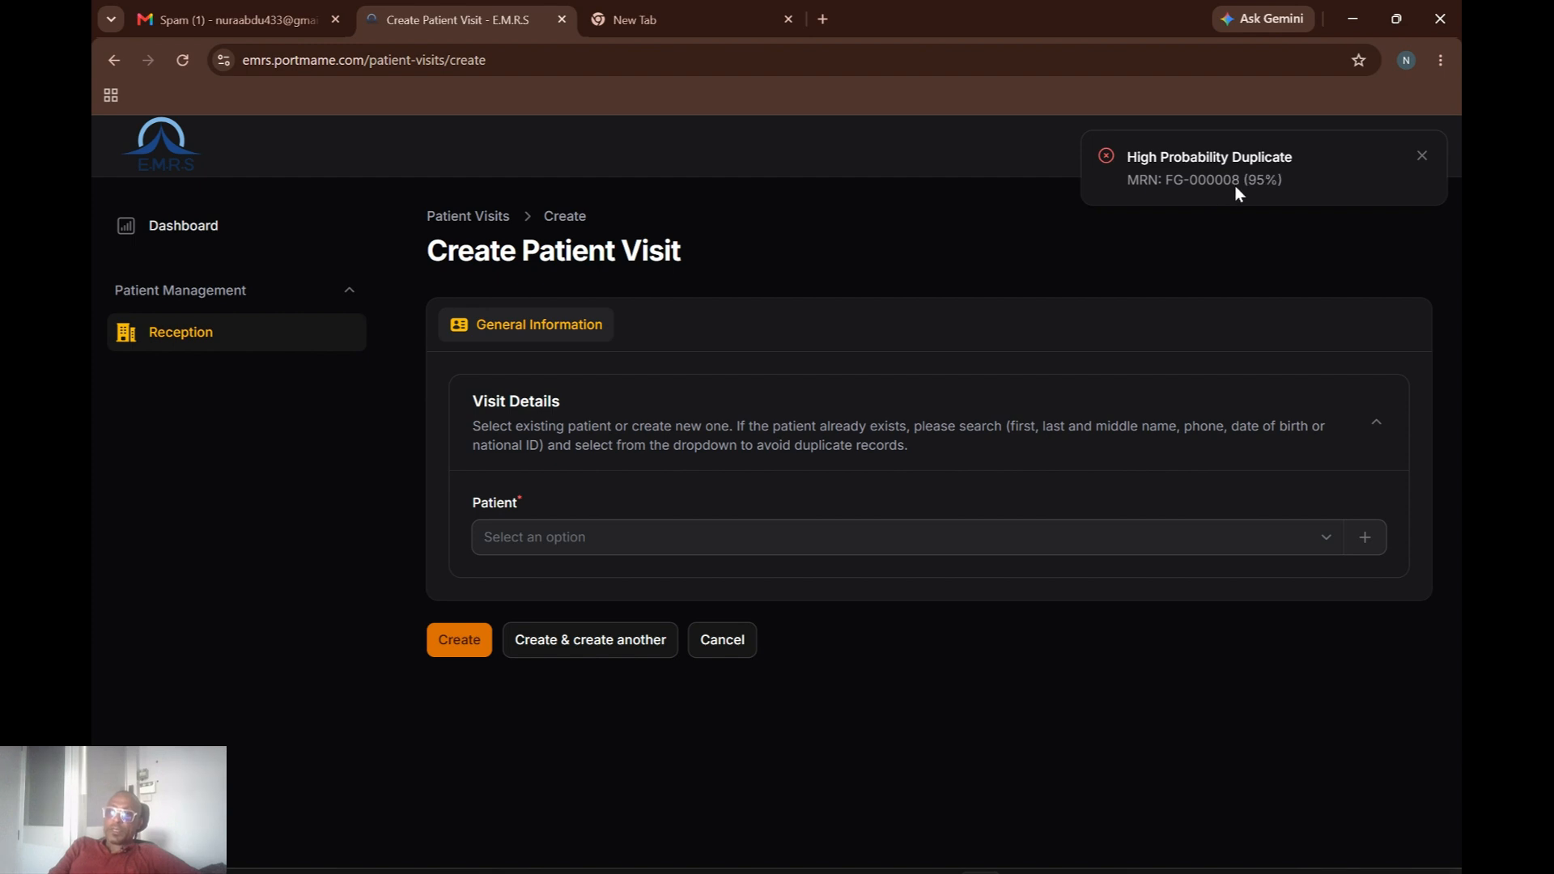
# Try searching the patient list by name without finding a match.
pyautogui.click(763, 540)
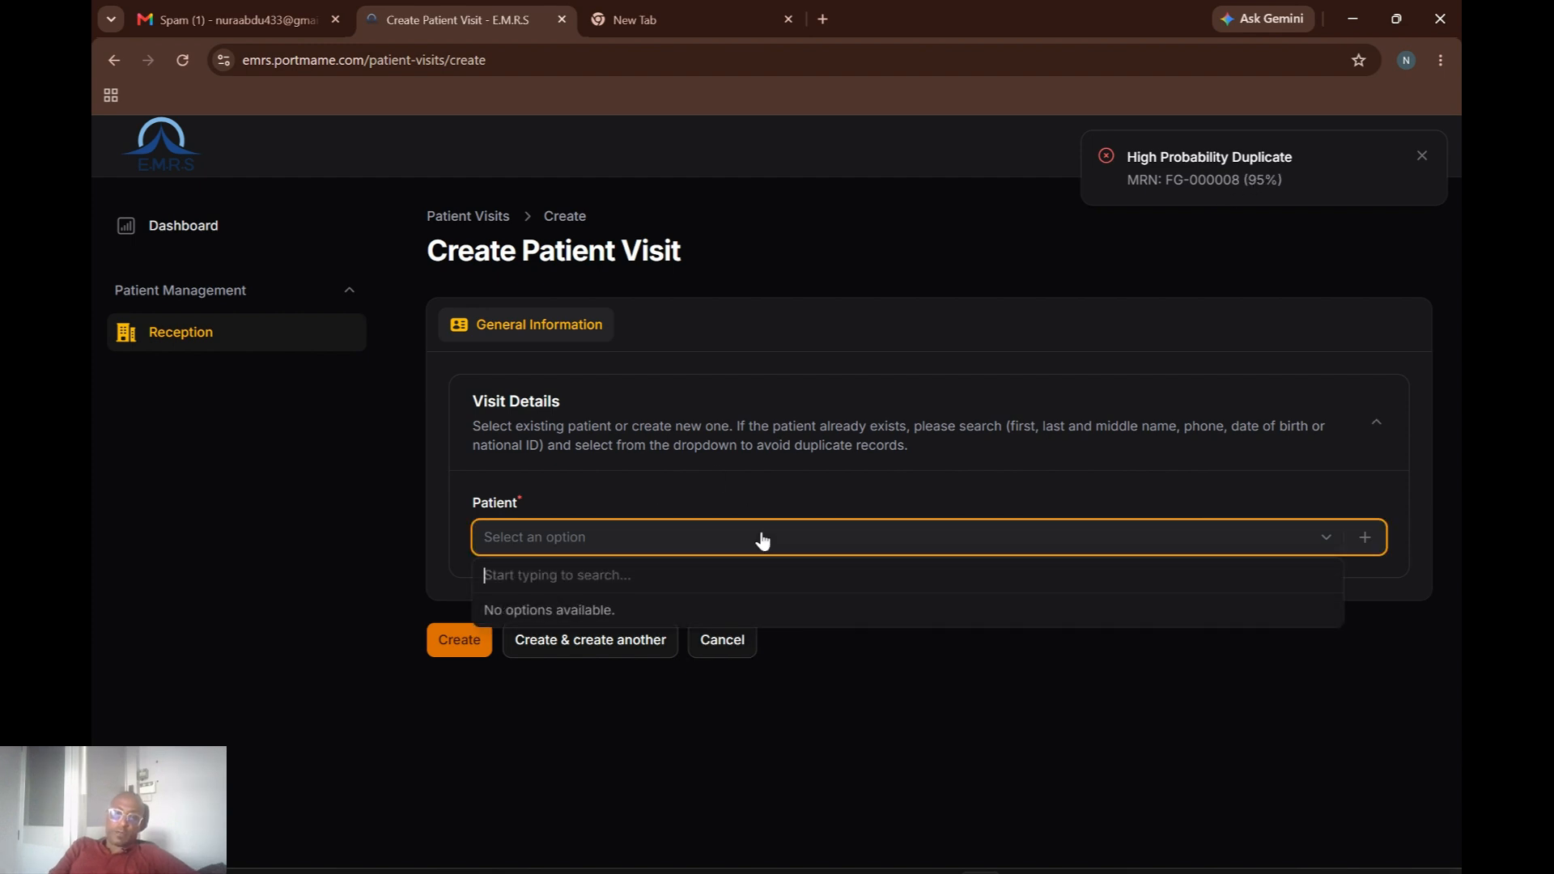
pyautogui.write('Ked')
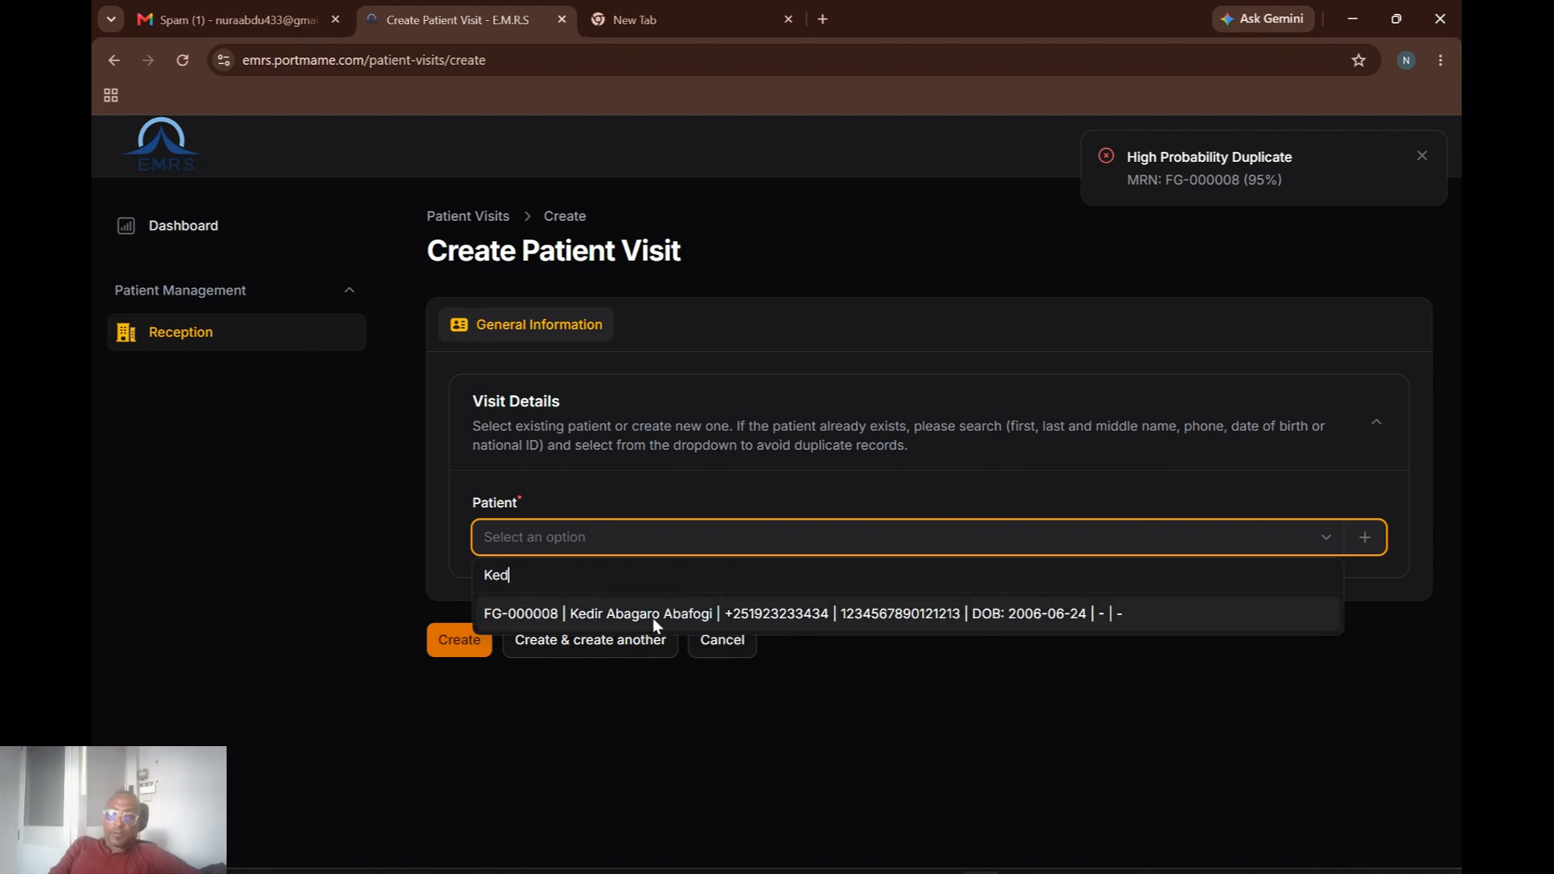
pyautogui.press('BackSpace')
pyautogui.write('i')
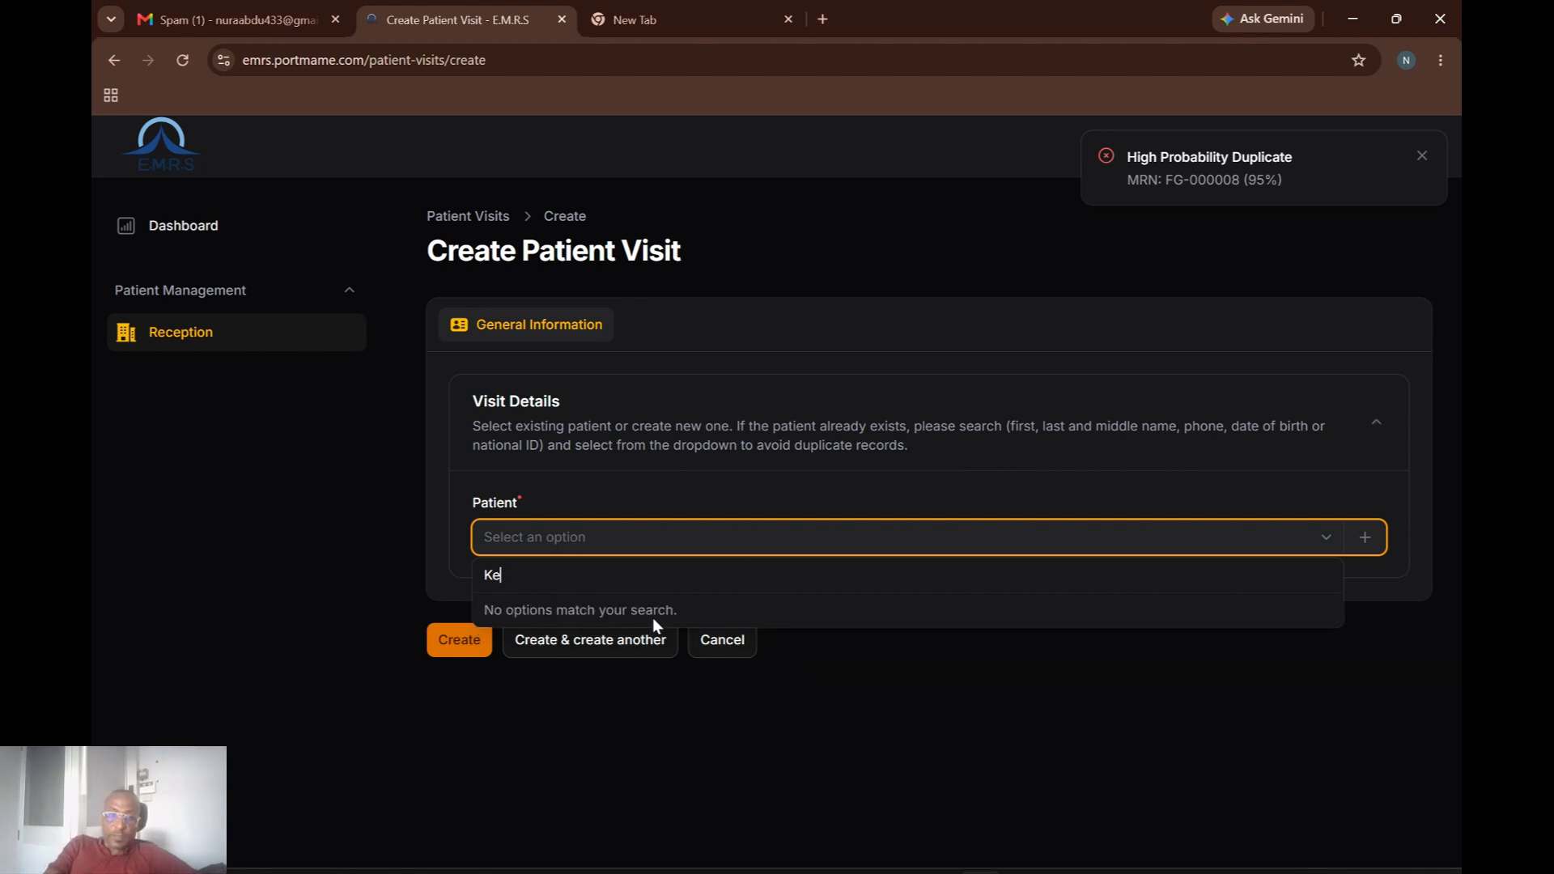
pyautogui.press('BackSpace')
pyautogui.press('BackSpace')
pyautogui.write('ad')
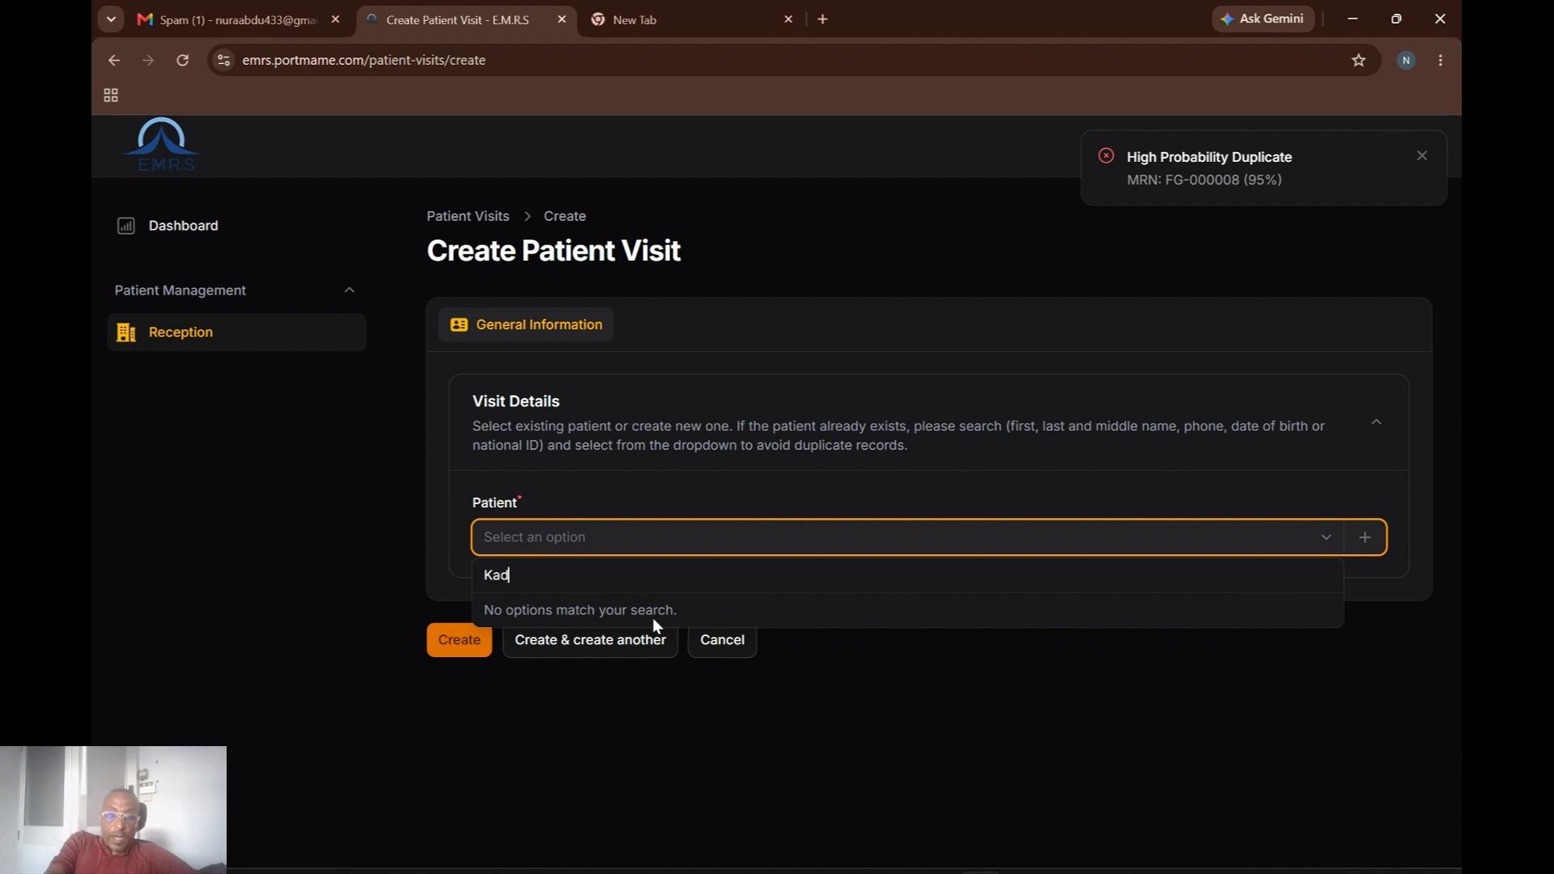
pyautogui.write('i')
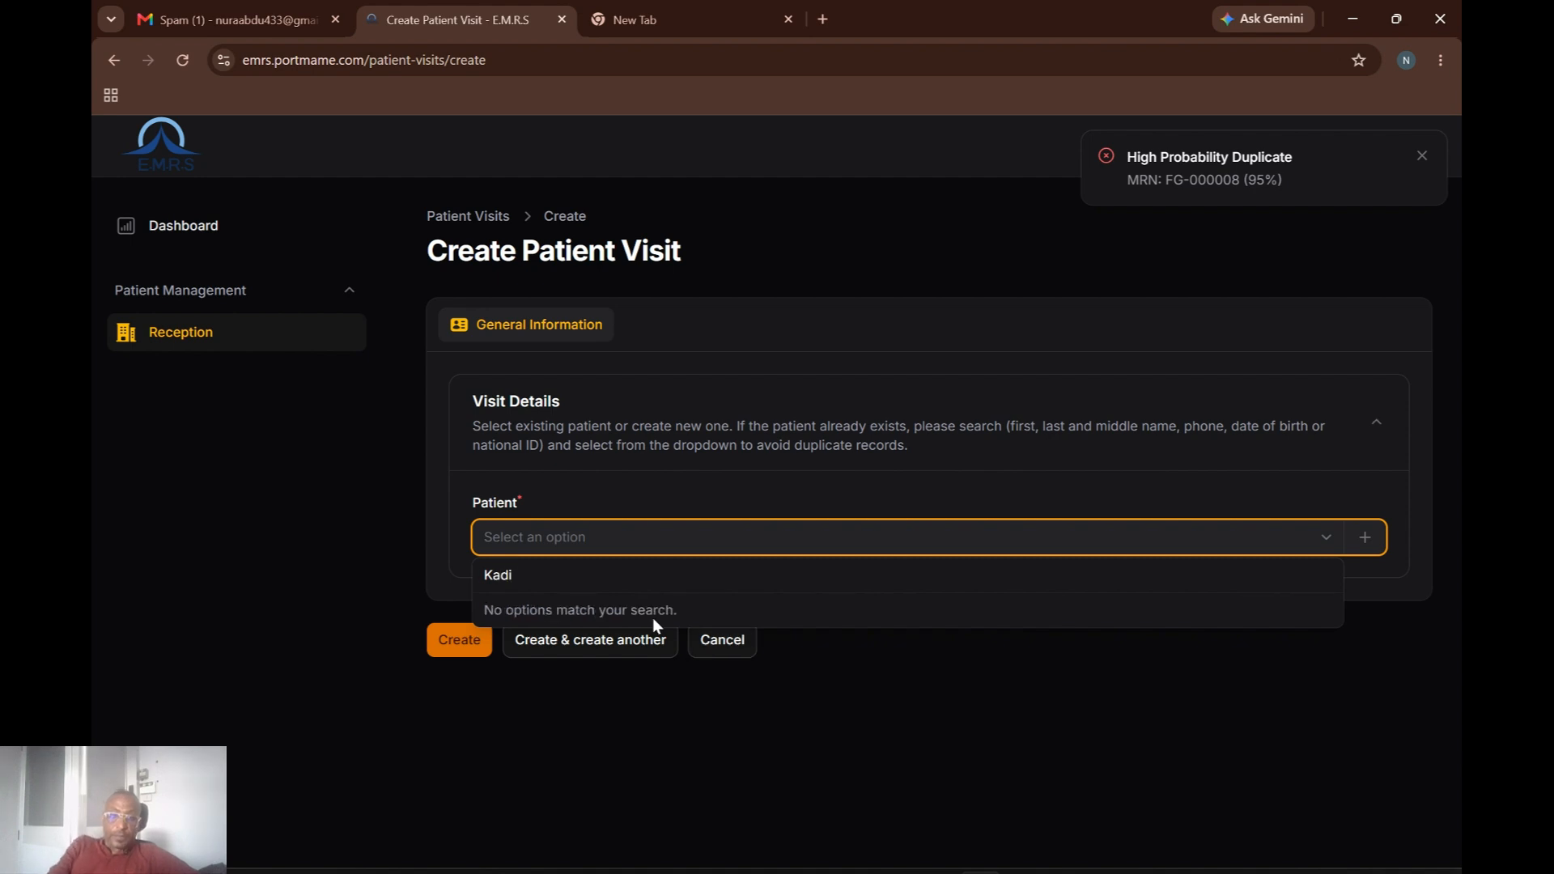
pyautogui.write('r')
pyautogui.press('BackSpace')
pyautogui.press('BackSpace')
pyautogui.press('BackSpace')
pyautogui.press('BackSpace')
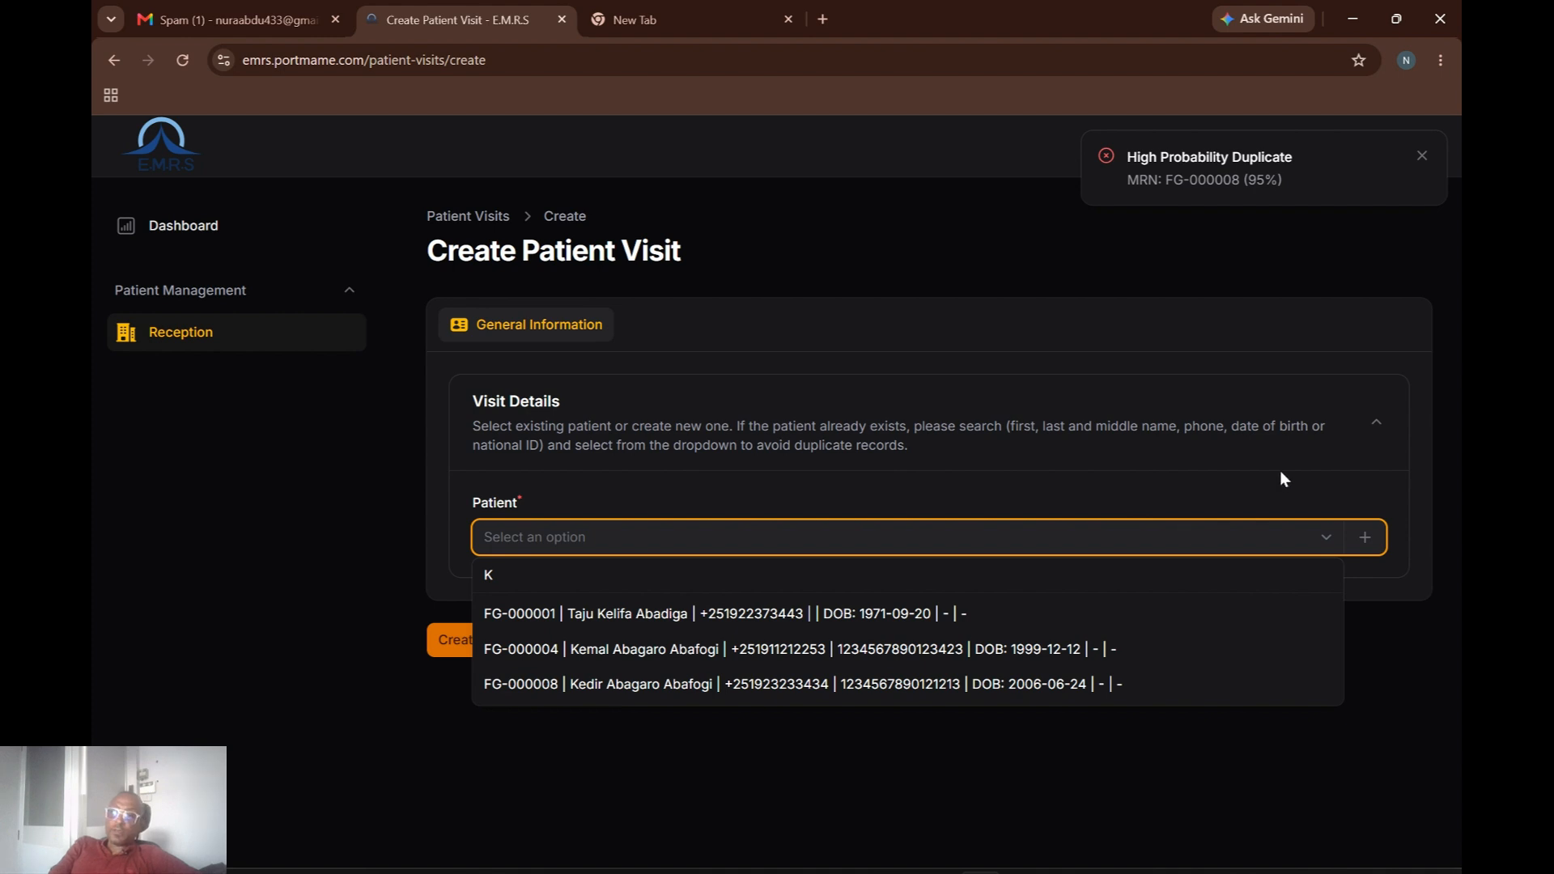
pyautogui.click(1045, 485)
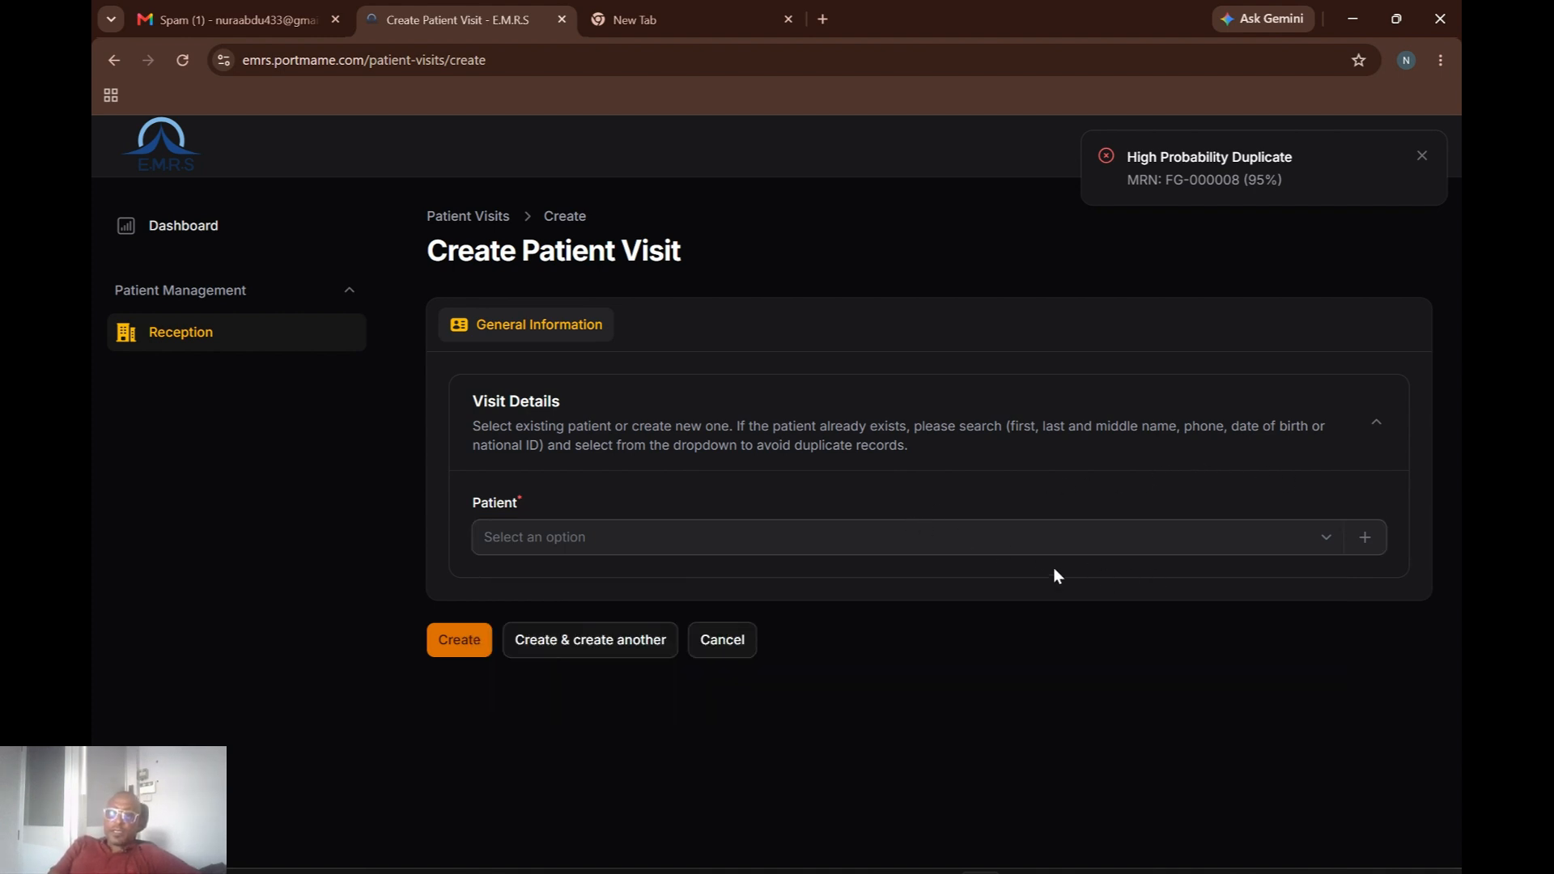
# Search again and attach the existing matching patient record to the visit.
pyautogui.click(1266, 547)
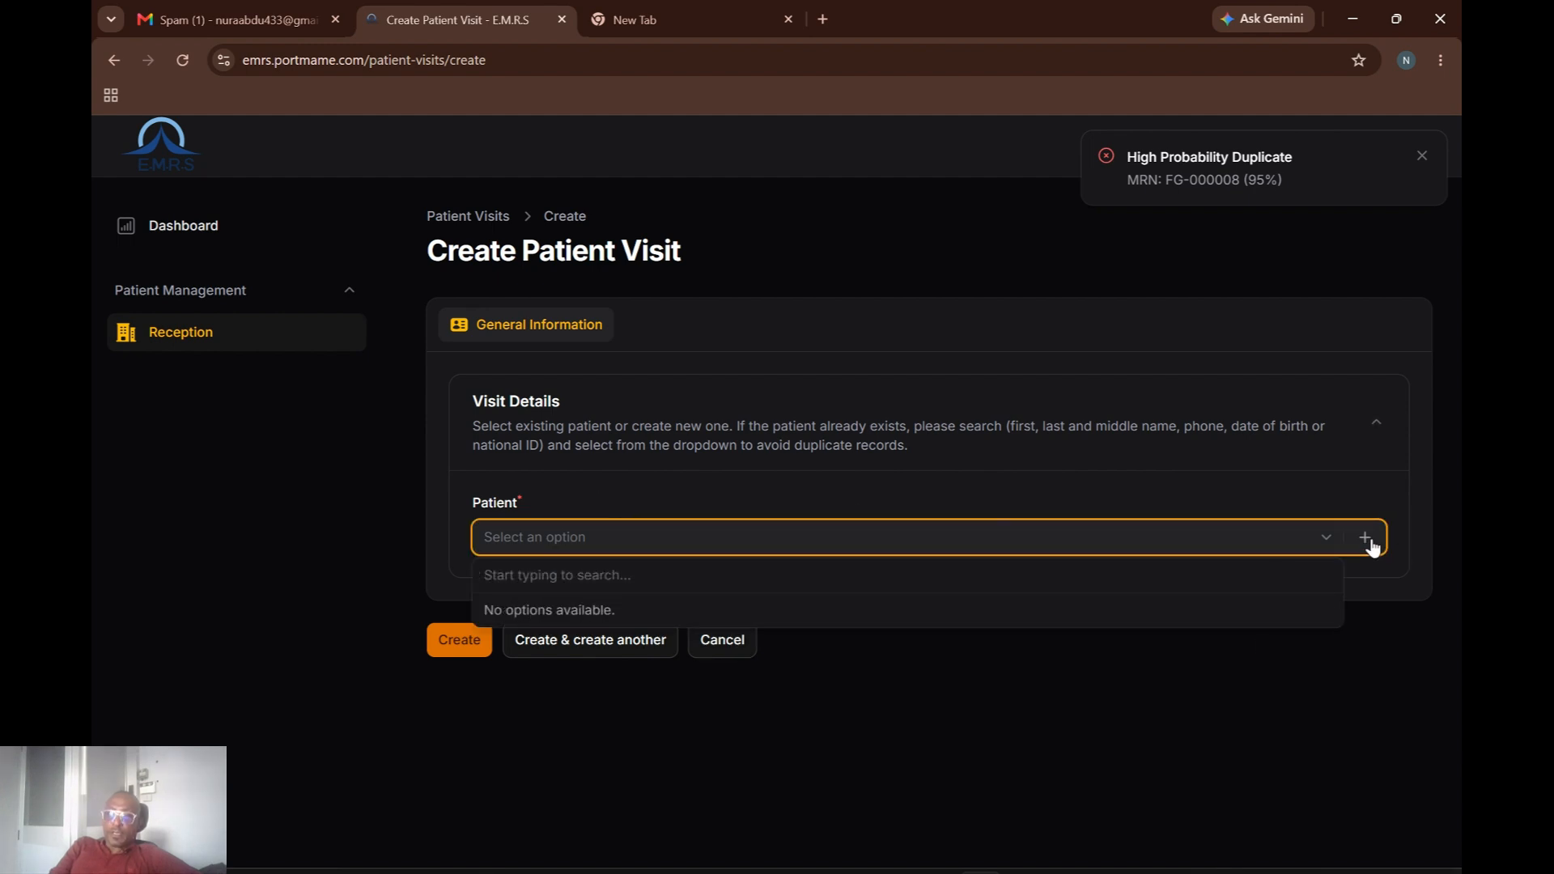
pyautogui.click(936, 545)
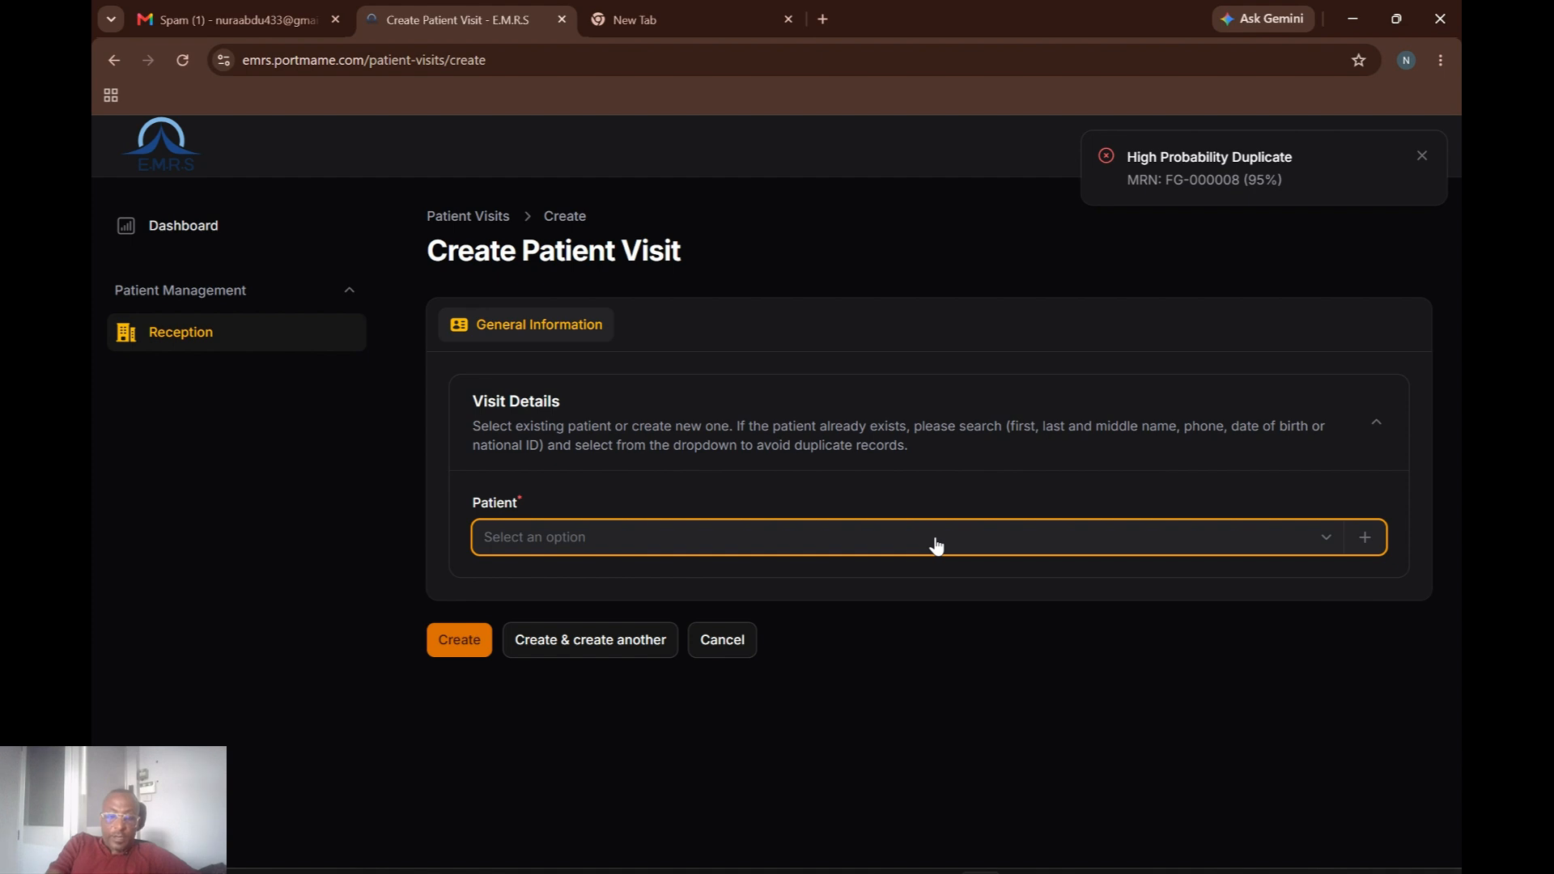
pyautogui.write('Ke')
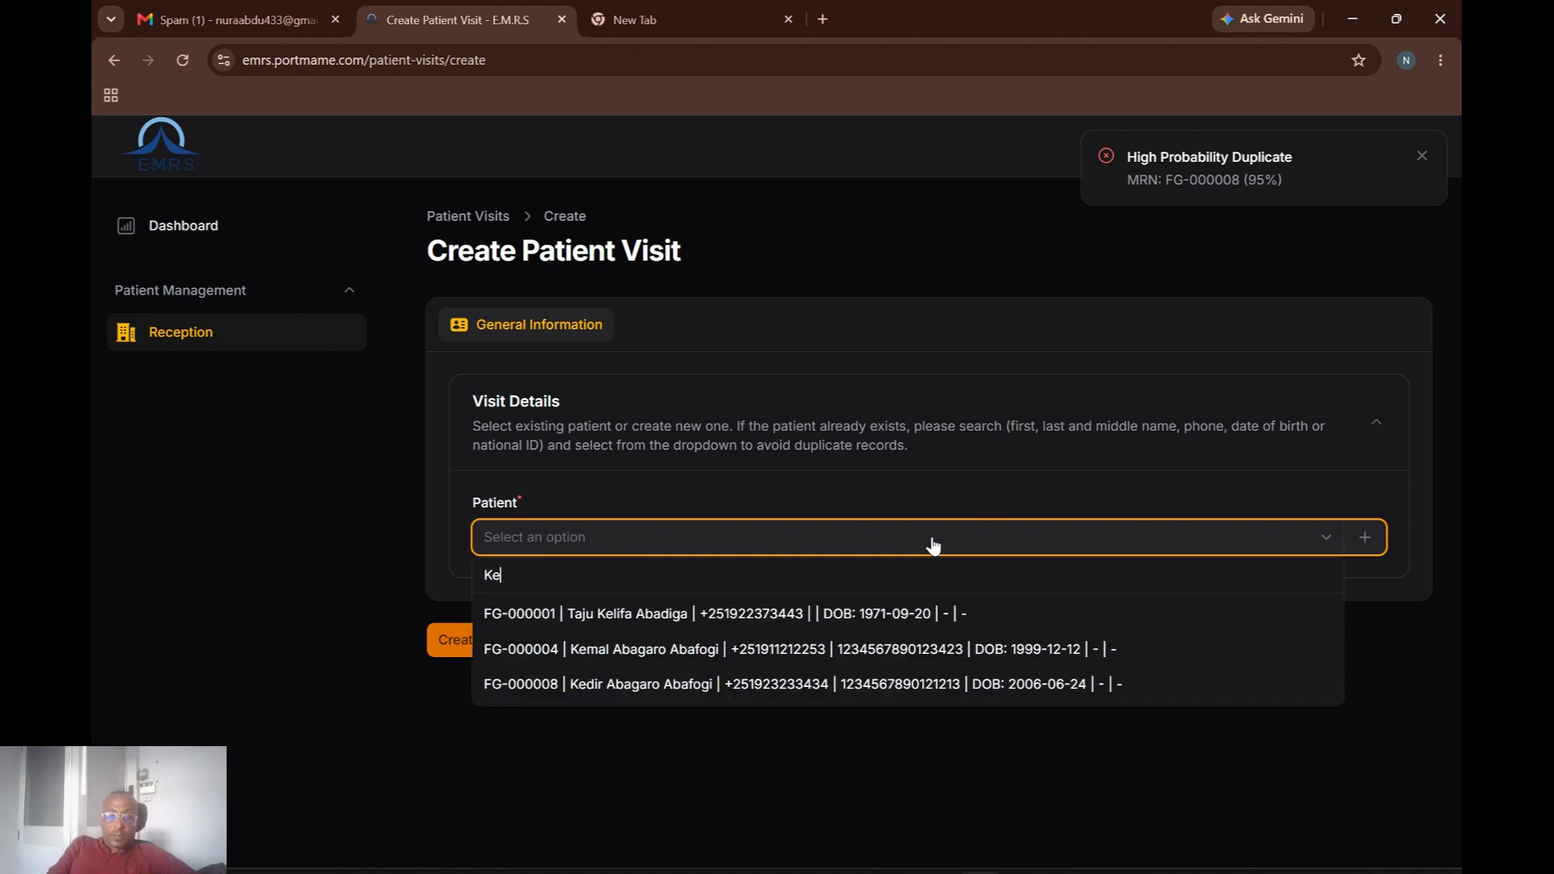
pyautogui.click(748, 649)
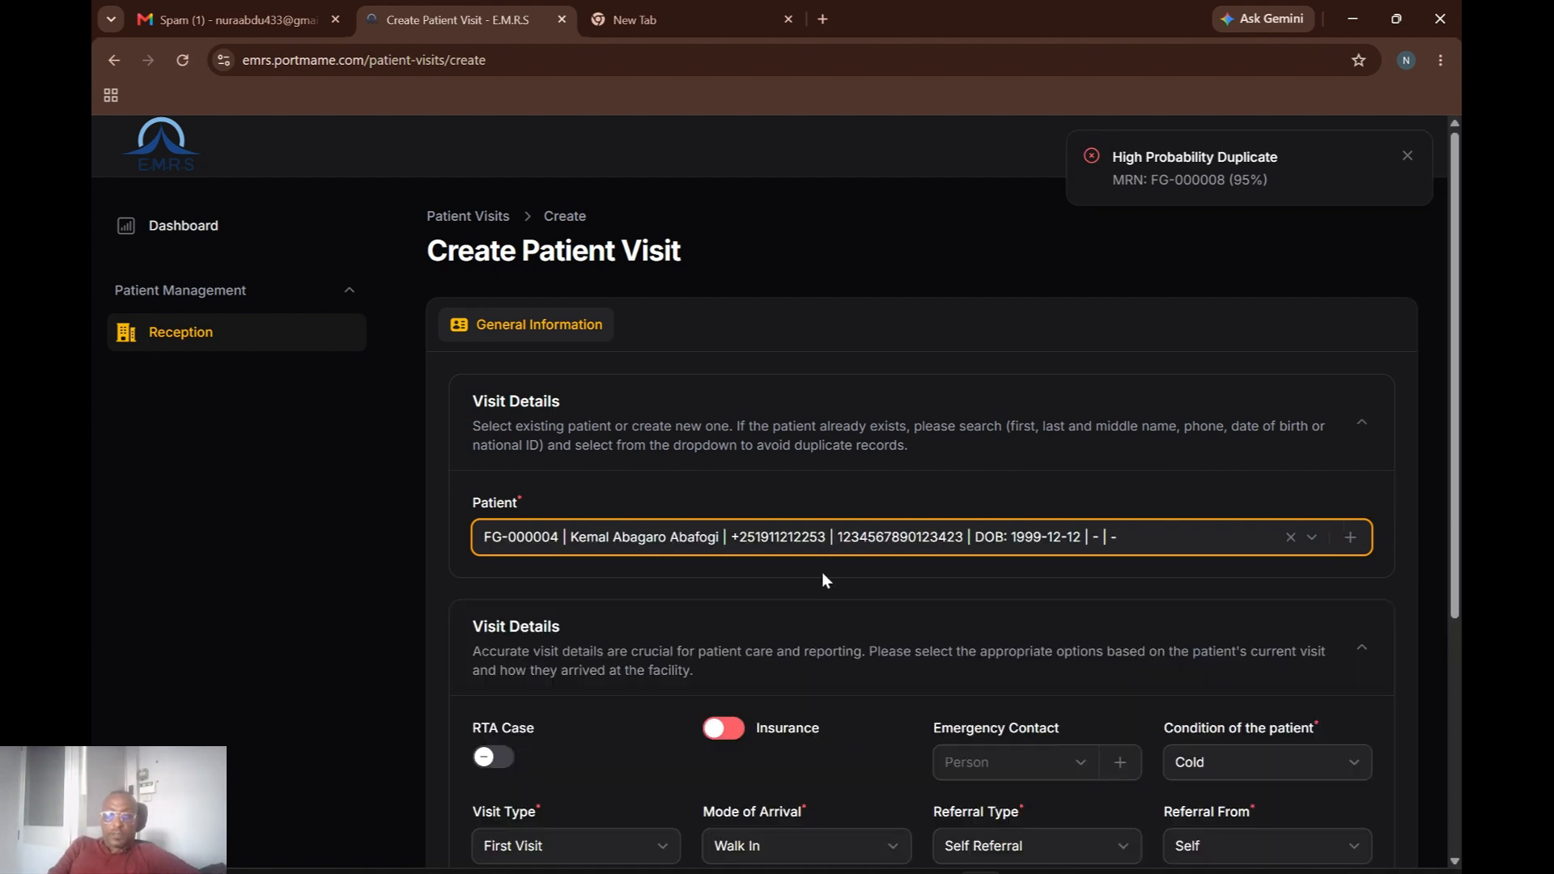
pyautogui.moveTo(1455, 526); pyautogui.dragTo(1423, 804)
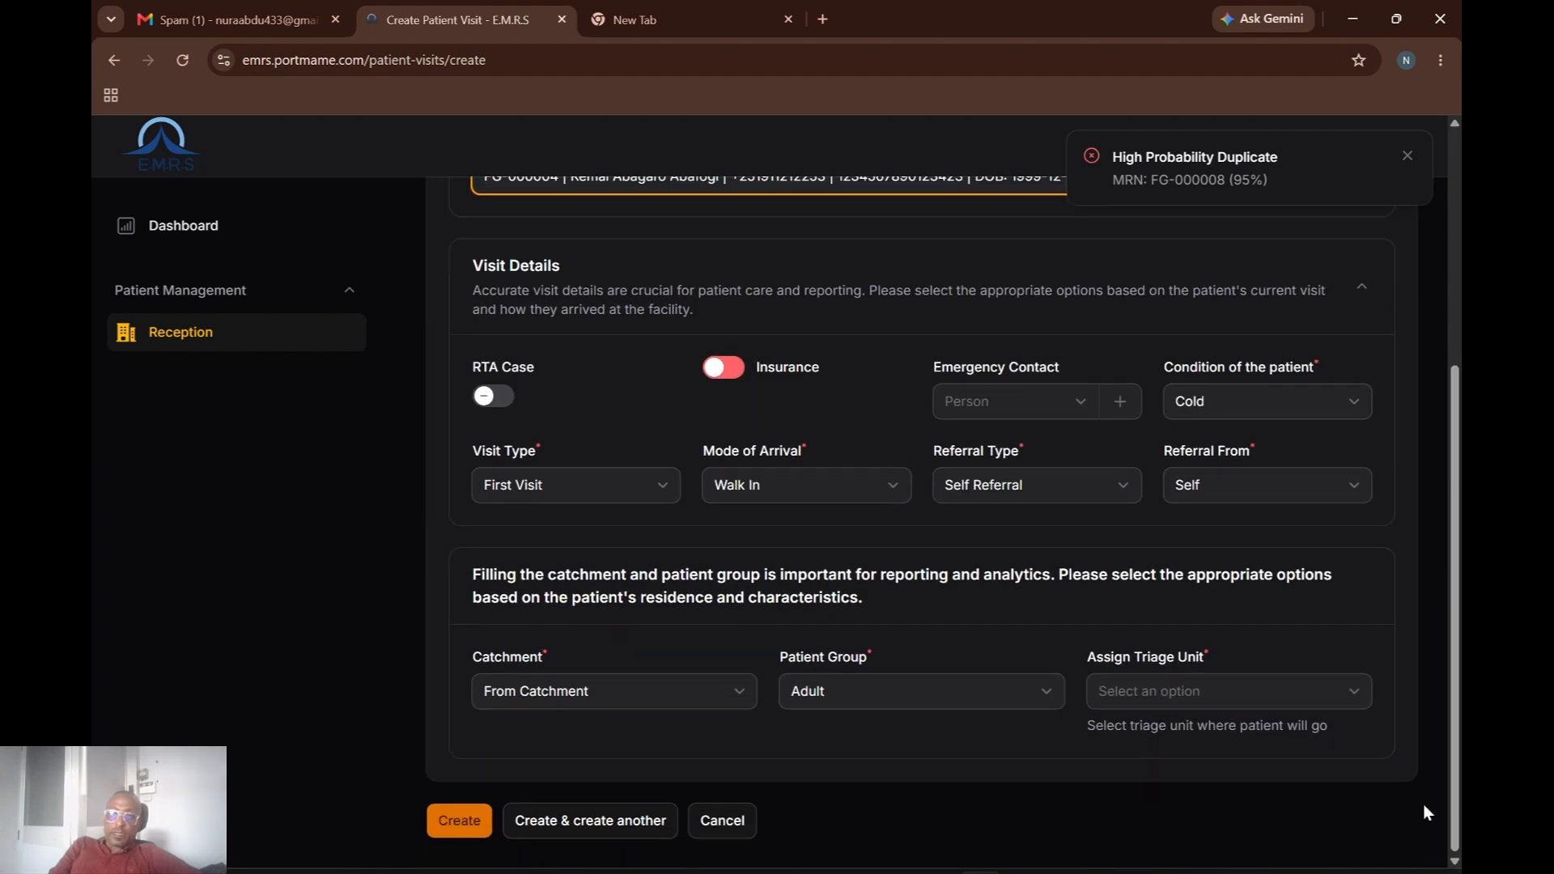
# Switch the visit's Insurance toggle on and bring up the Create insurance form.
pyautogui.click(725, 371)
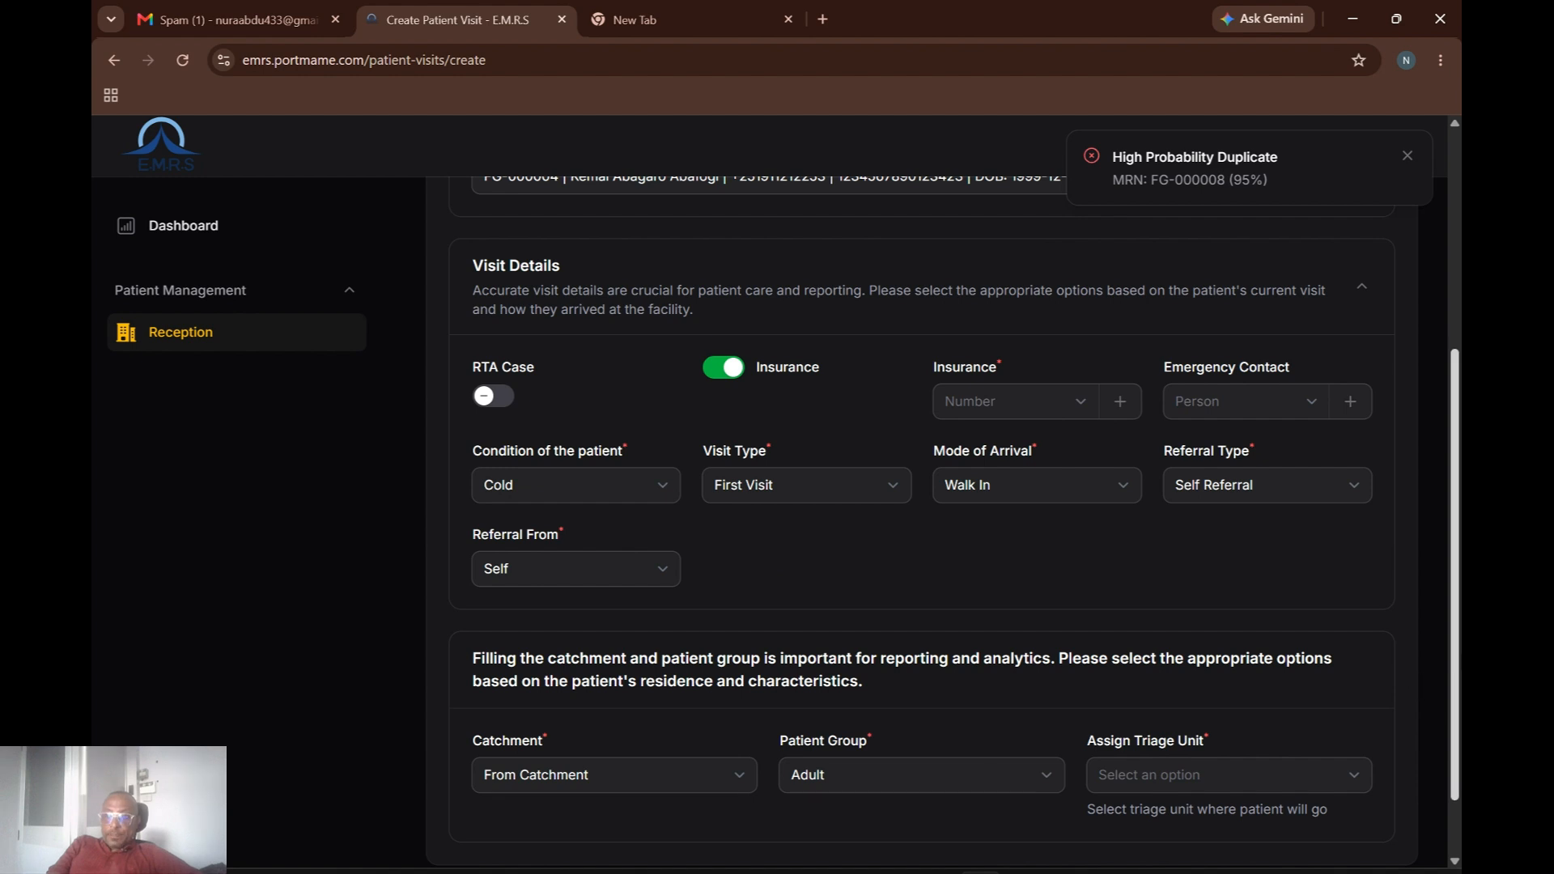
pyautogui.scroll(-2, 1457, 662)
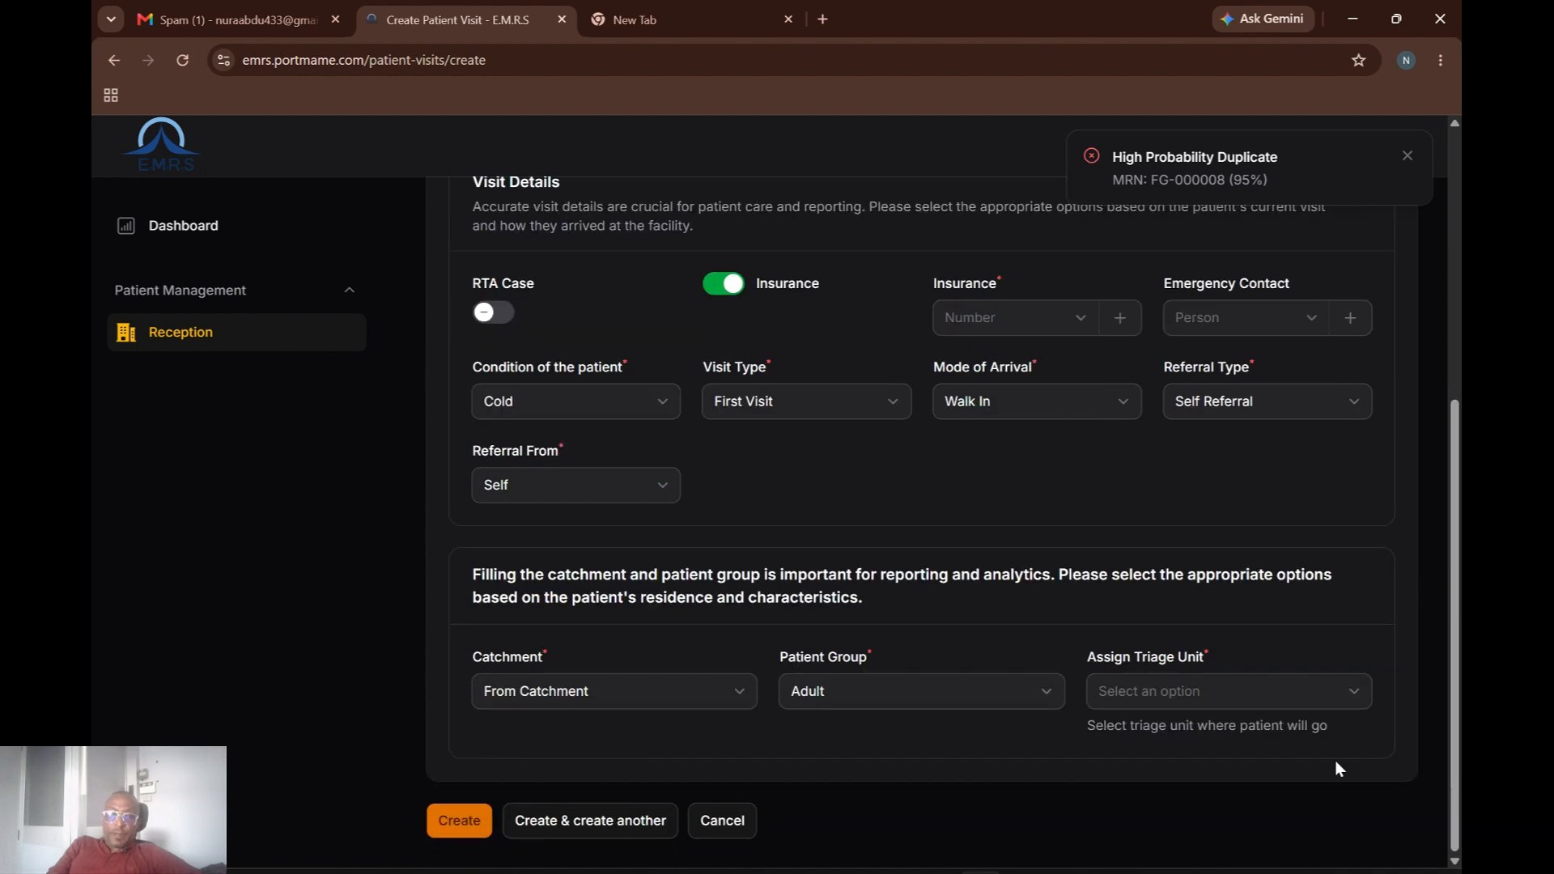
pyautogui.click(1341, 698)
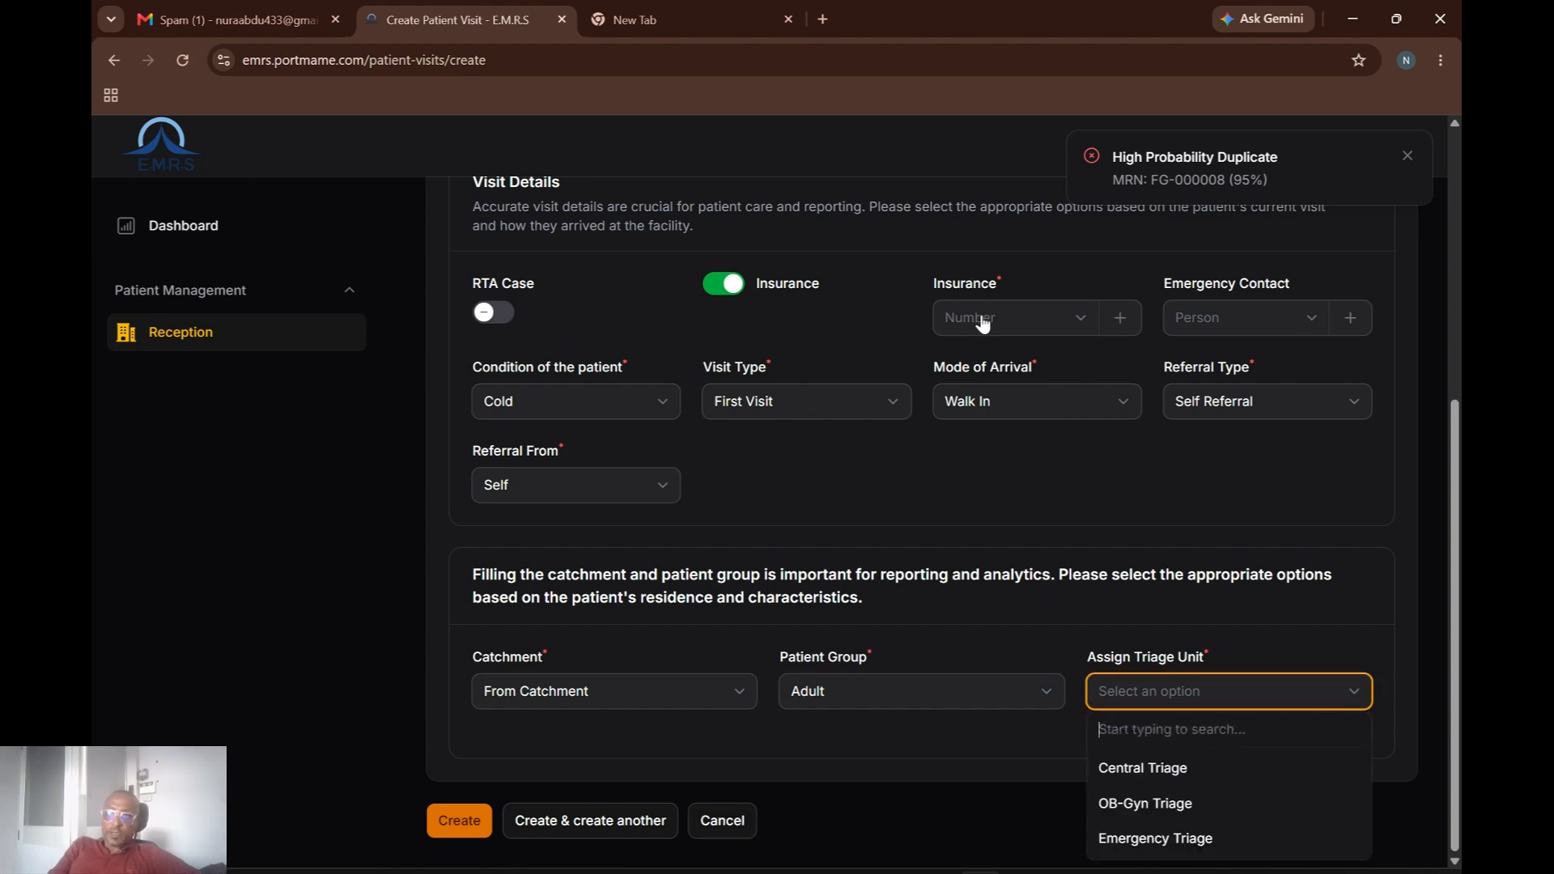
pyautogui.click(1128, 323)
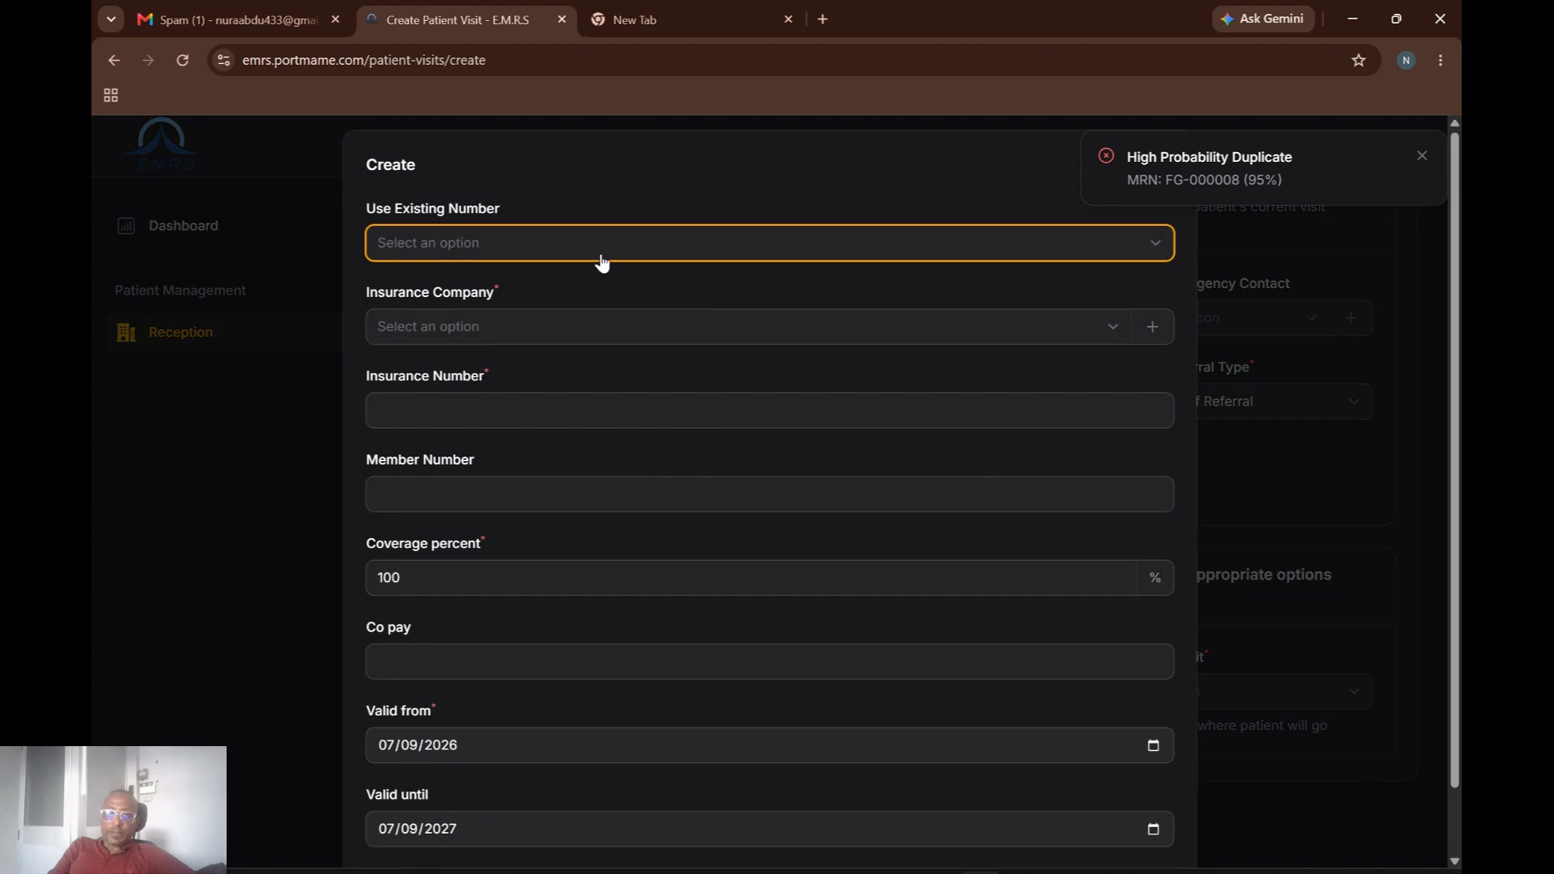
# Create CBHI as the insurance company on the new insurance record.
pyautogui.click(569, 247)
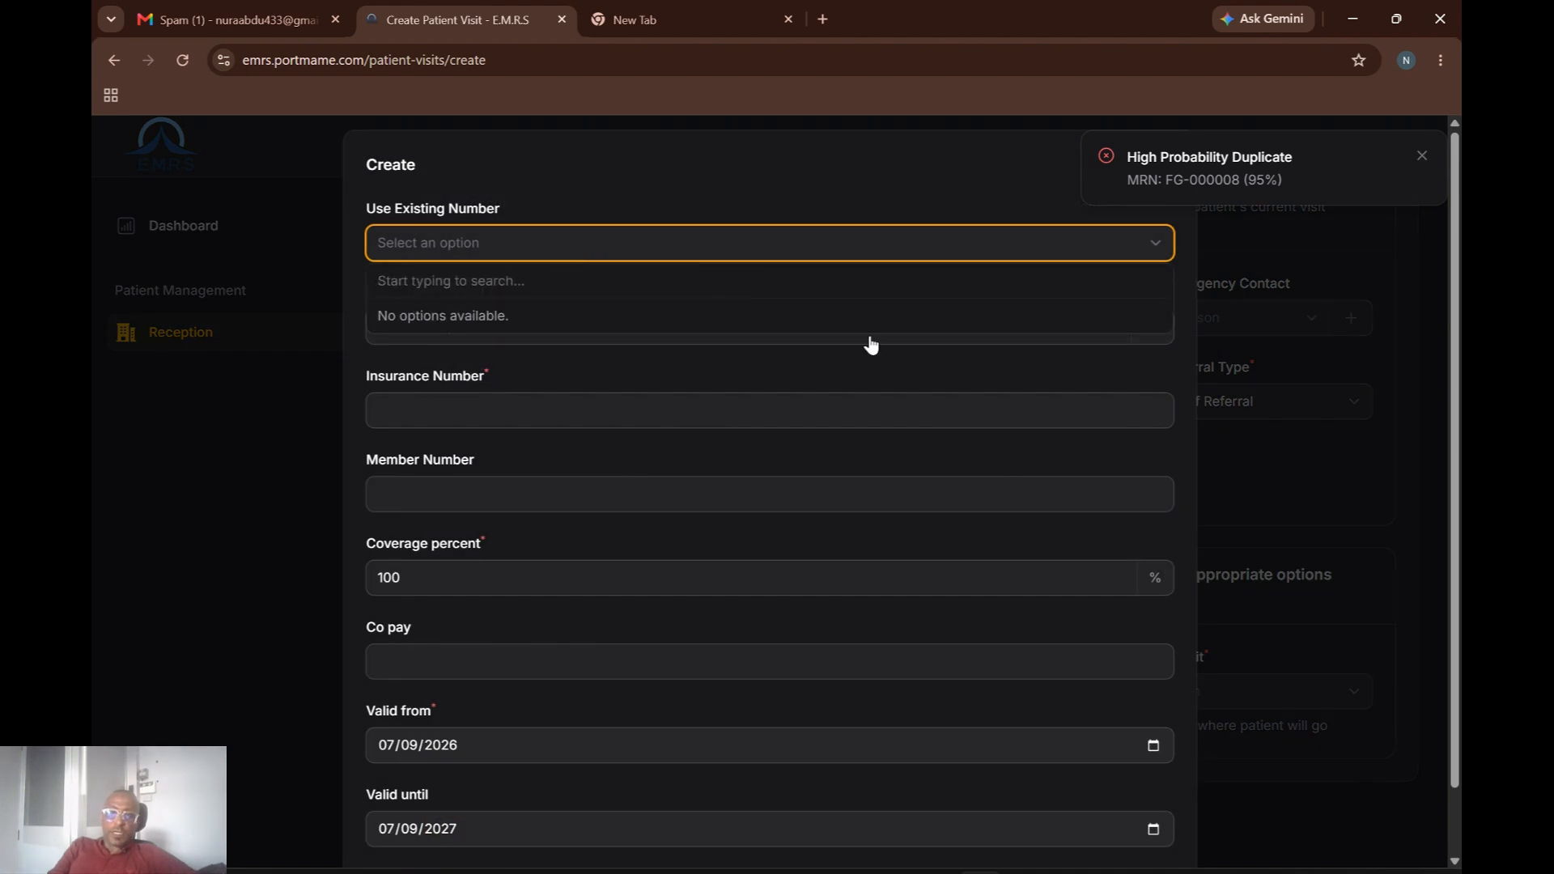
pyautogui.click(963, 371)
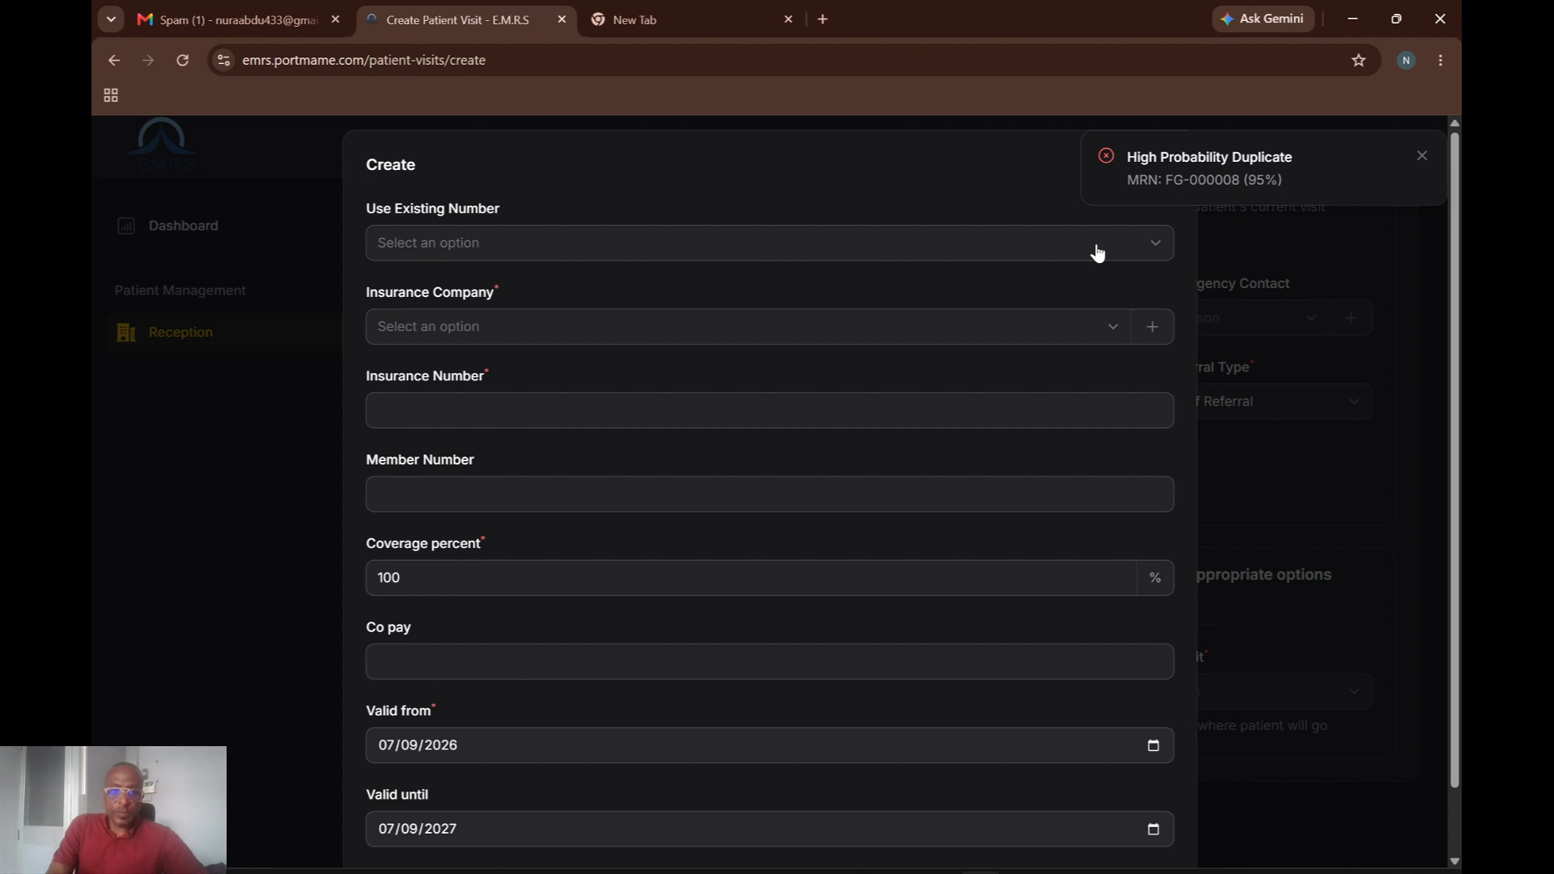
pyautogui.click(820, 338)
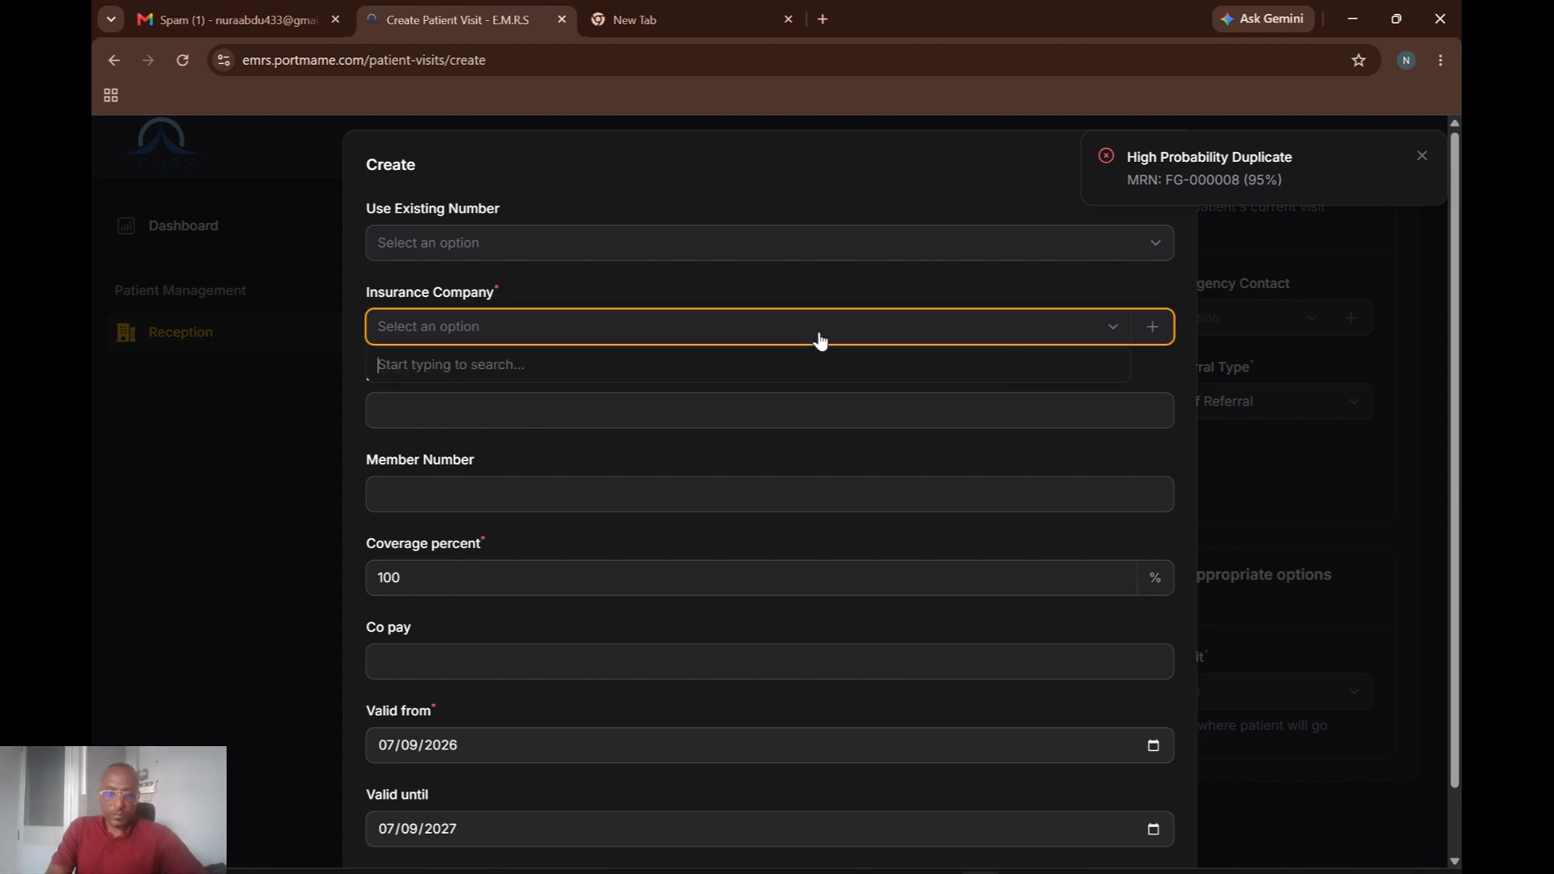
pyautogui.click(1150, 329)
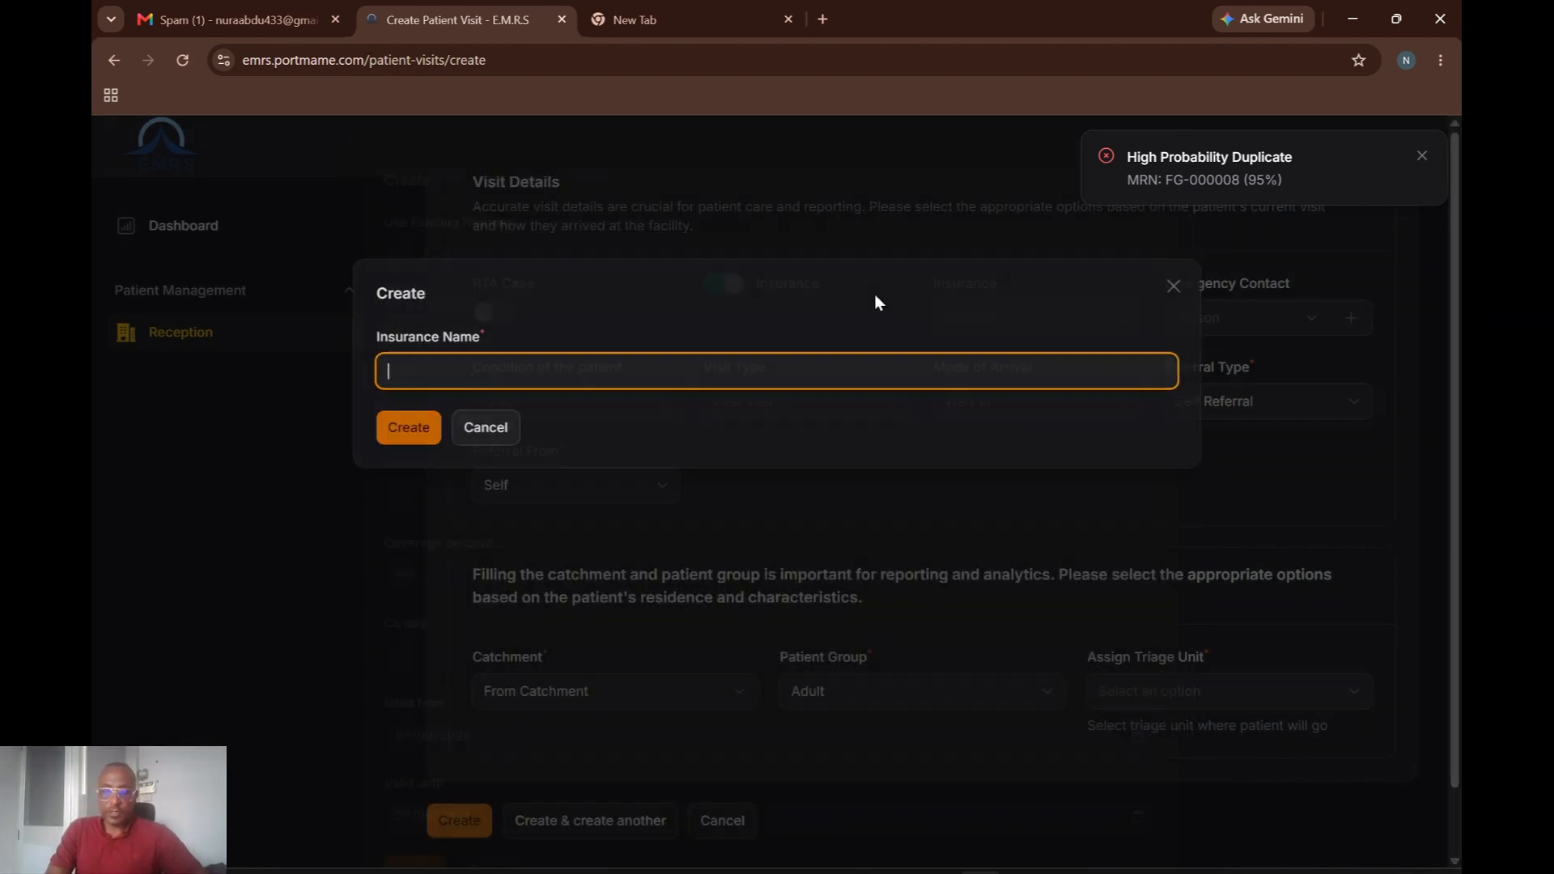
pyautogui.click(546, 367)
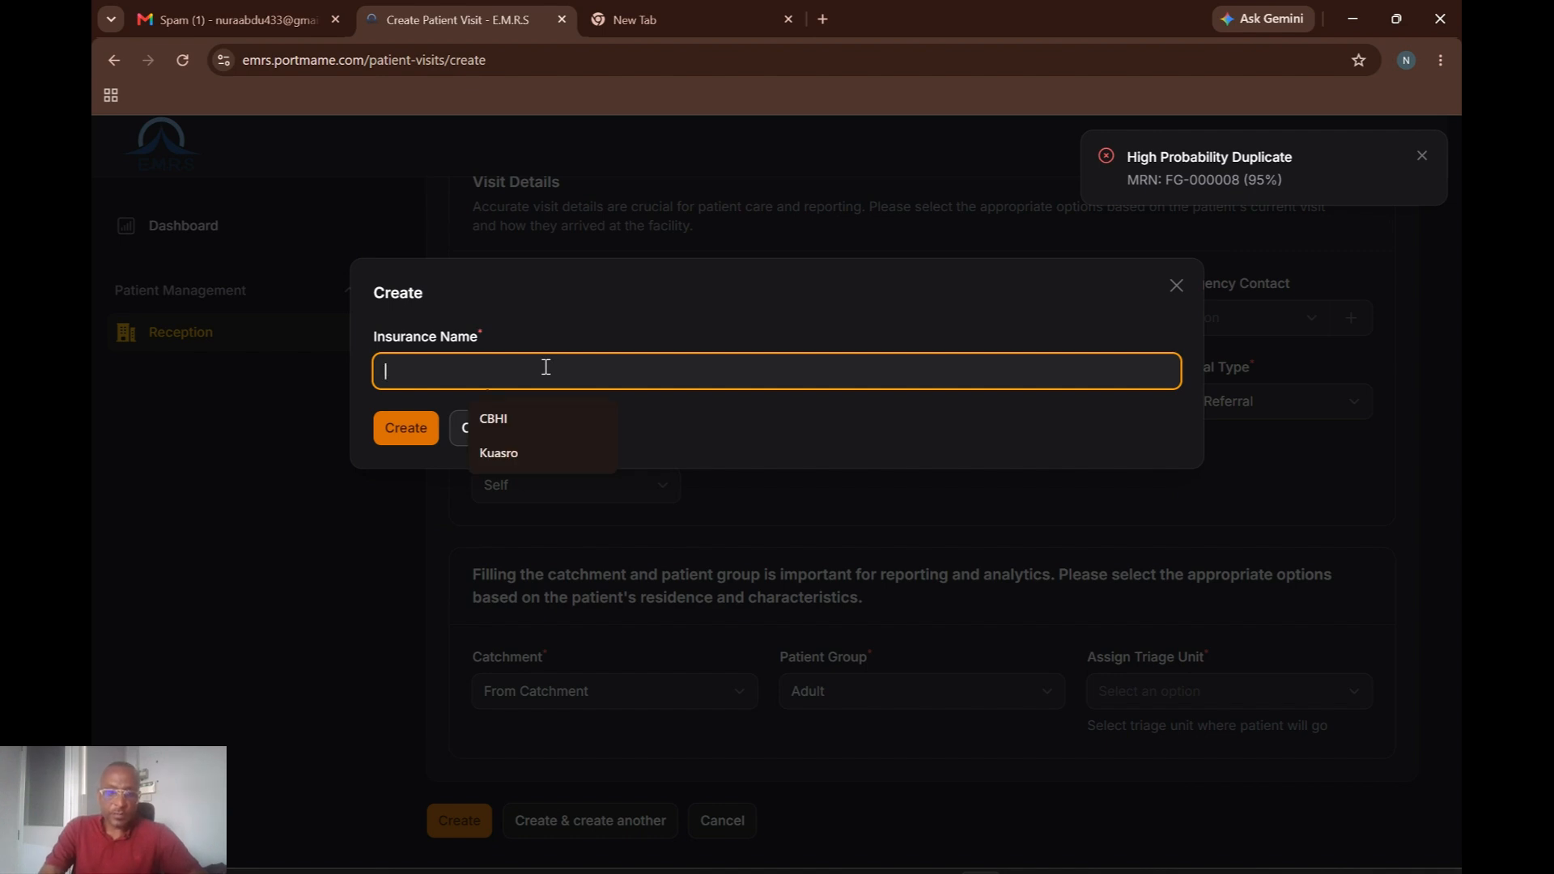
pyautogui.click(500, 419)
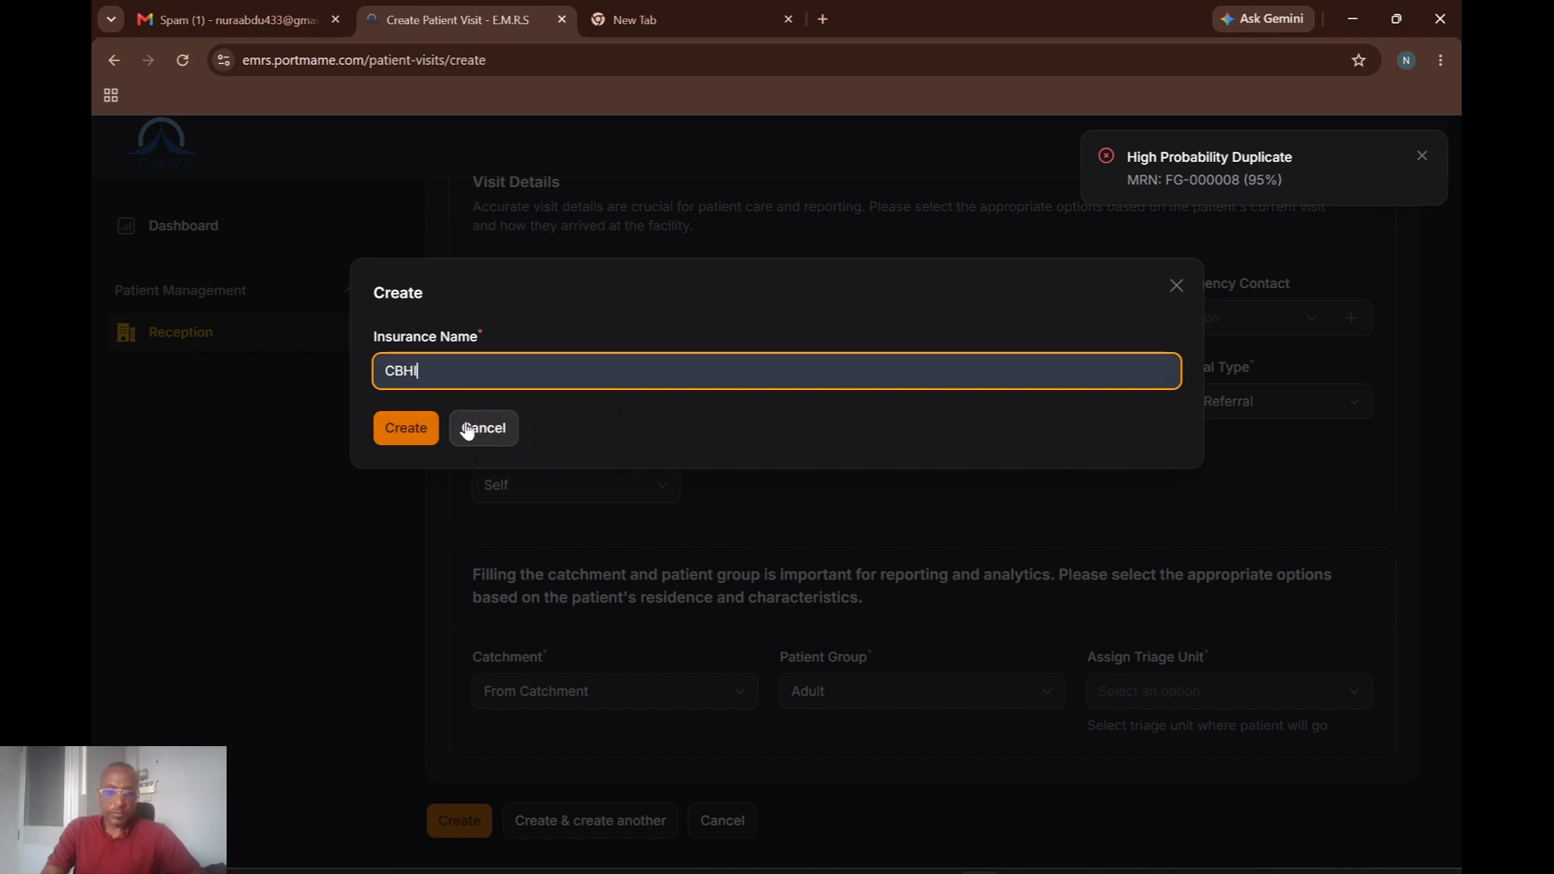
pyautogui.click(404, 434)
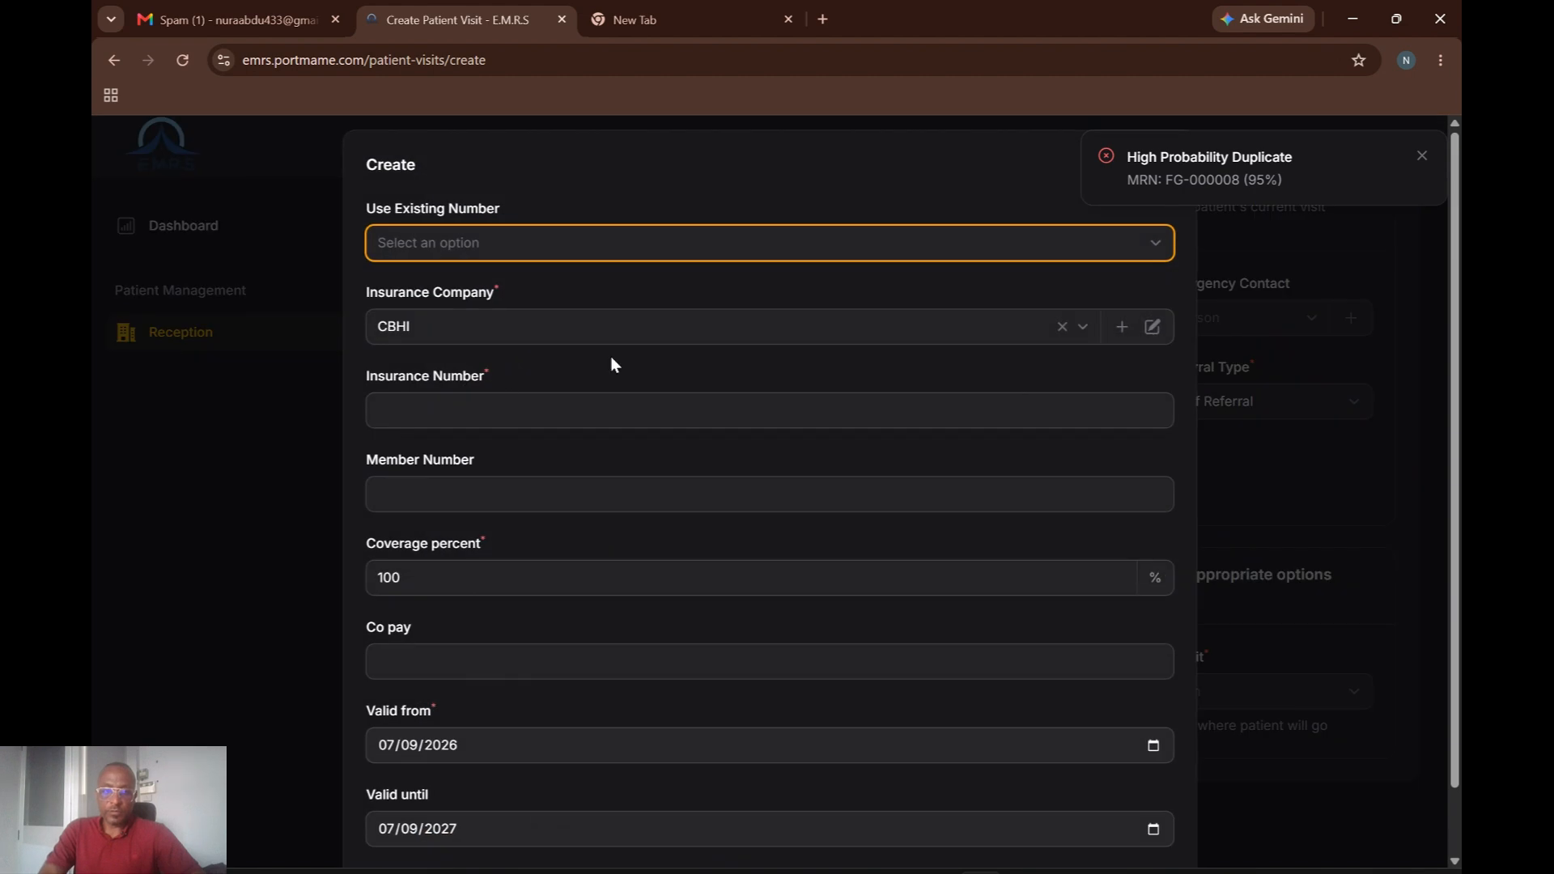
# Fill in the CBHI Insurance Number from a saved entry and enter the Member Number.
pyautogui.click(558, 413)
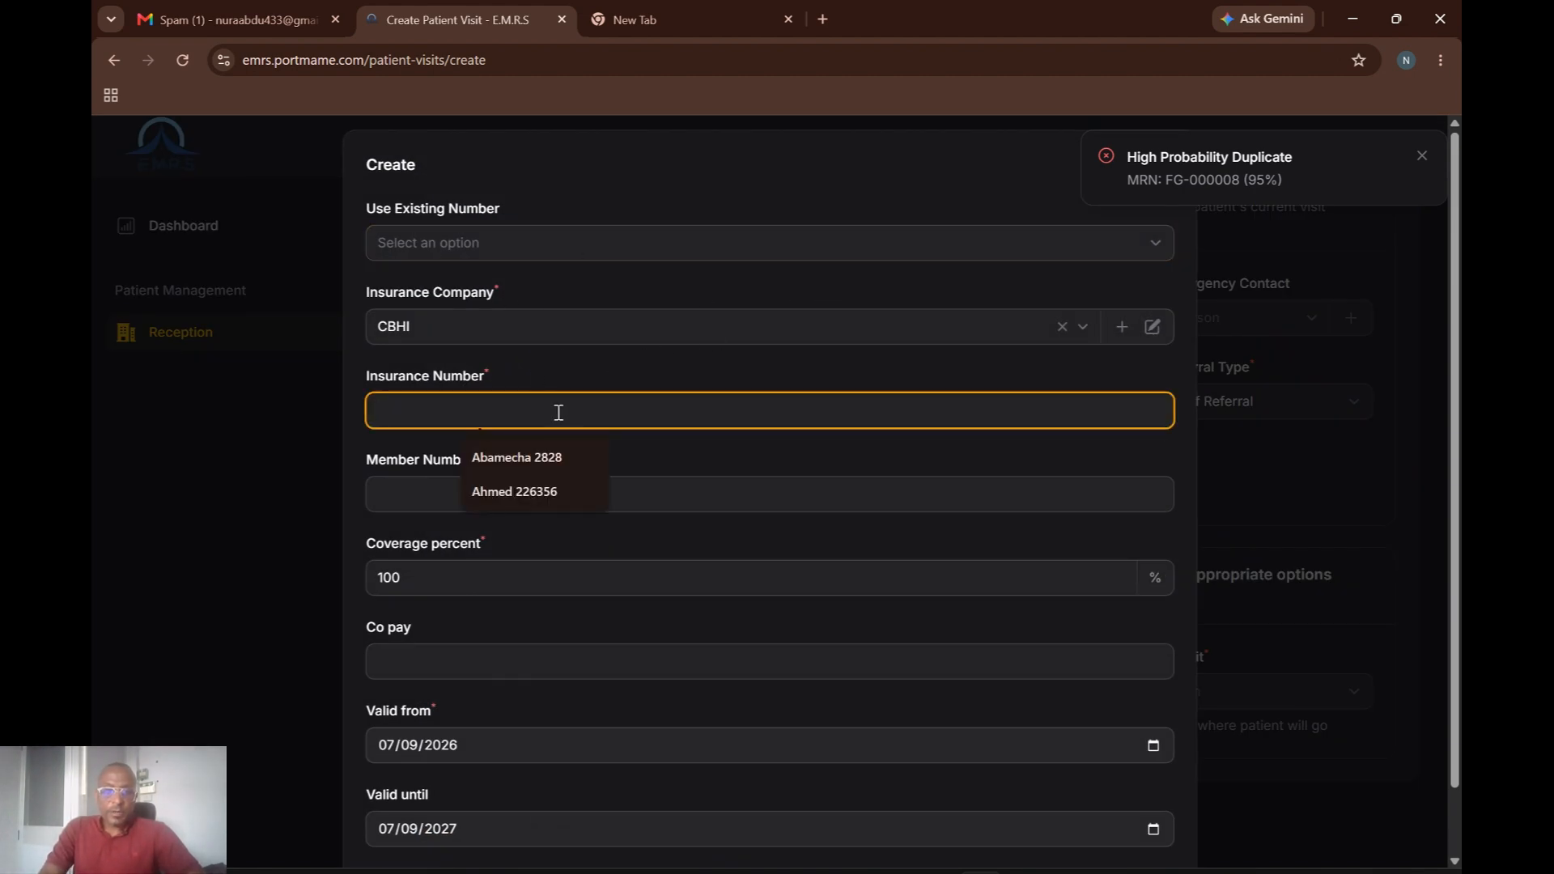
pyautogui.click(527, 450)
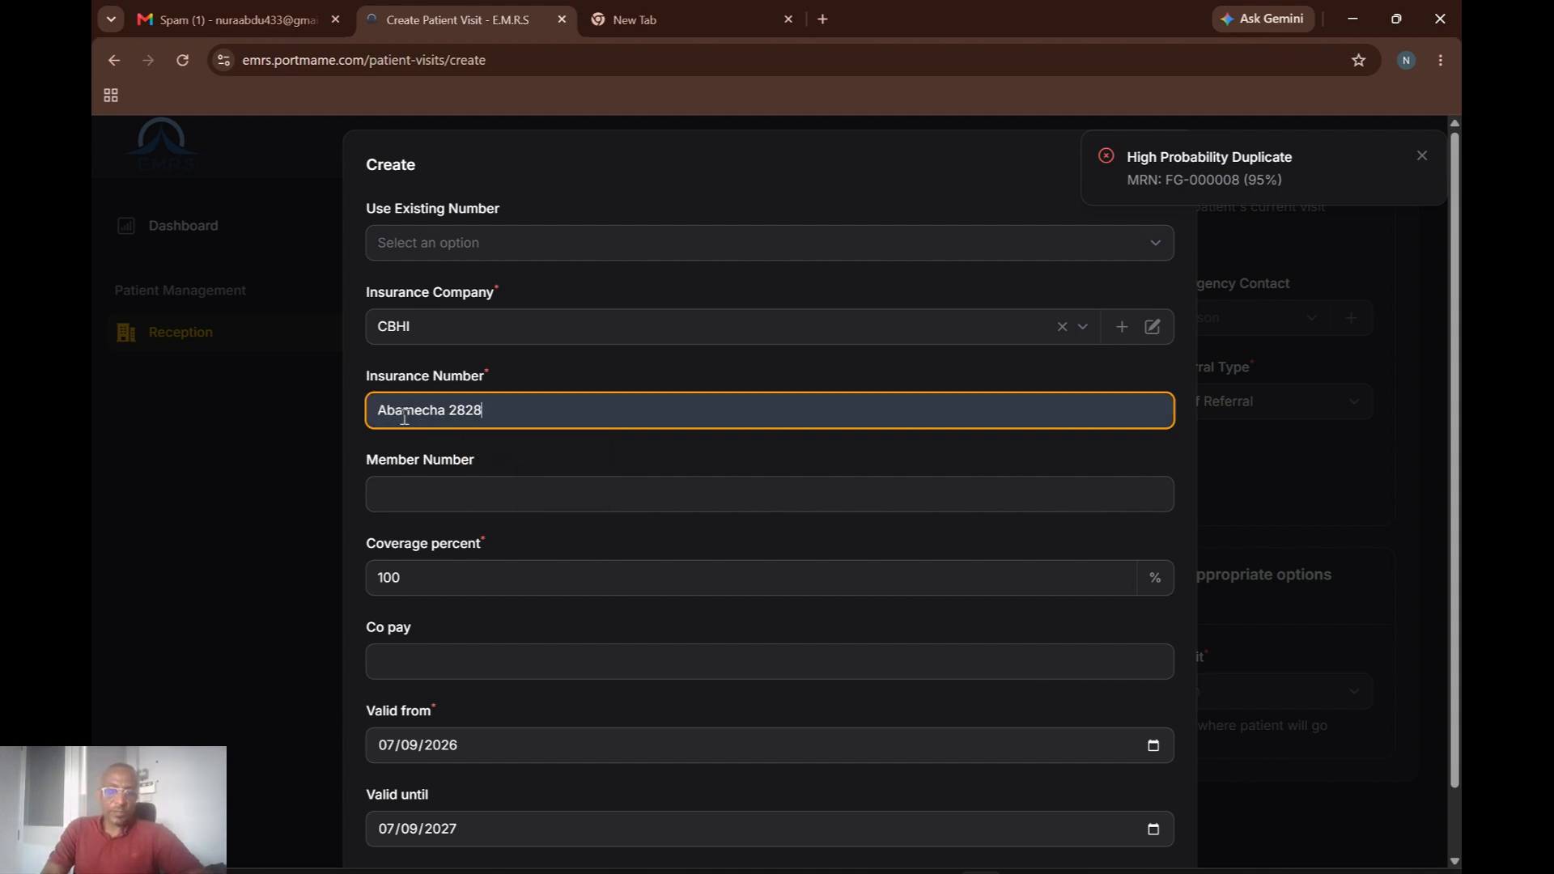
pyautogui.click(528, 503)
pyautogui.write('633')
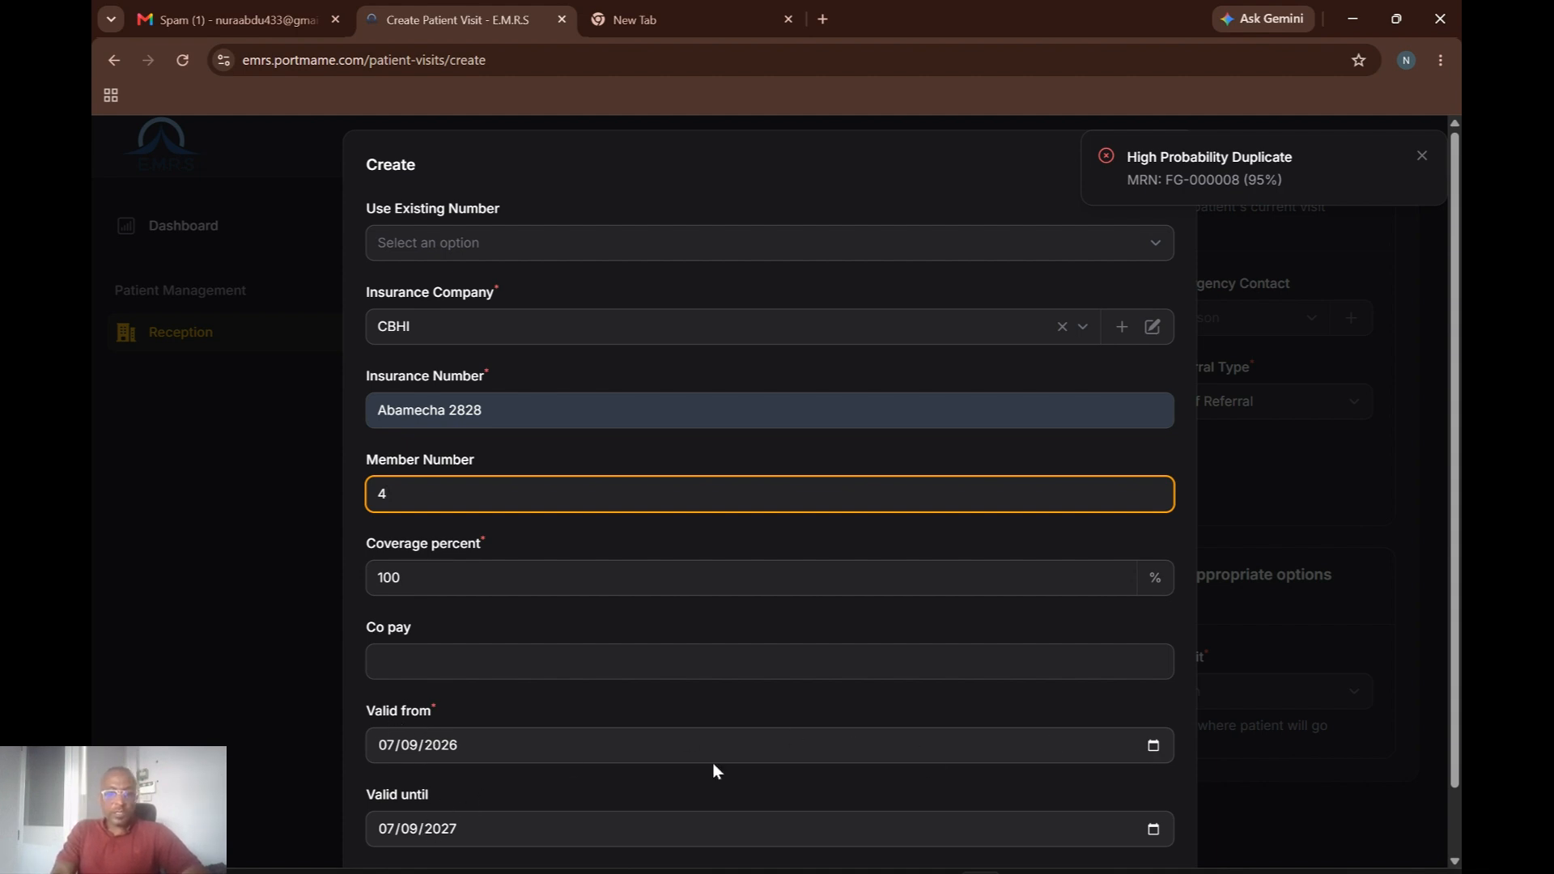
# Keep the start date, set Valid until to 08/07/2027, and create the insurance.
pyautogui.click(1154, 751)
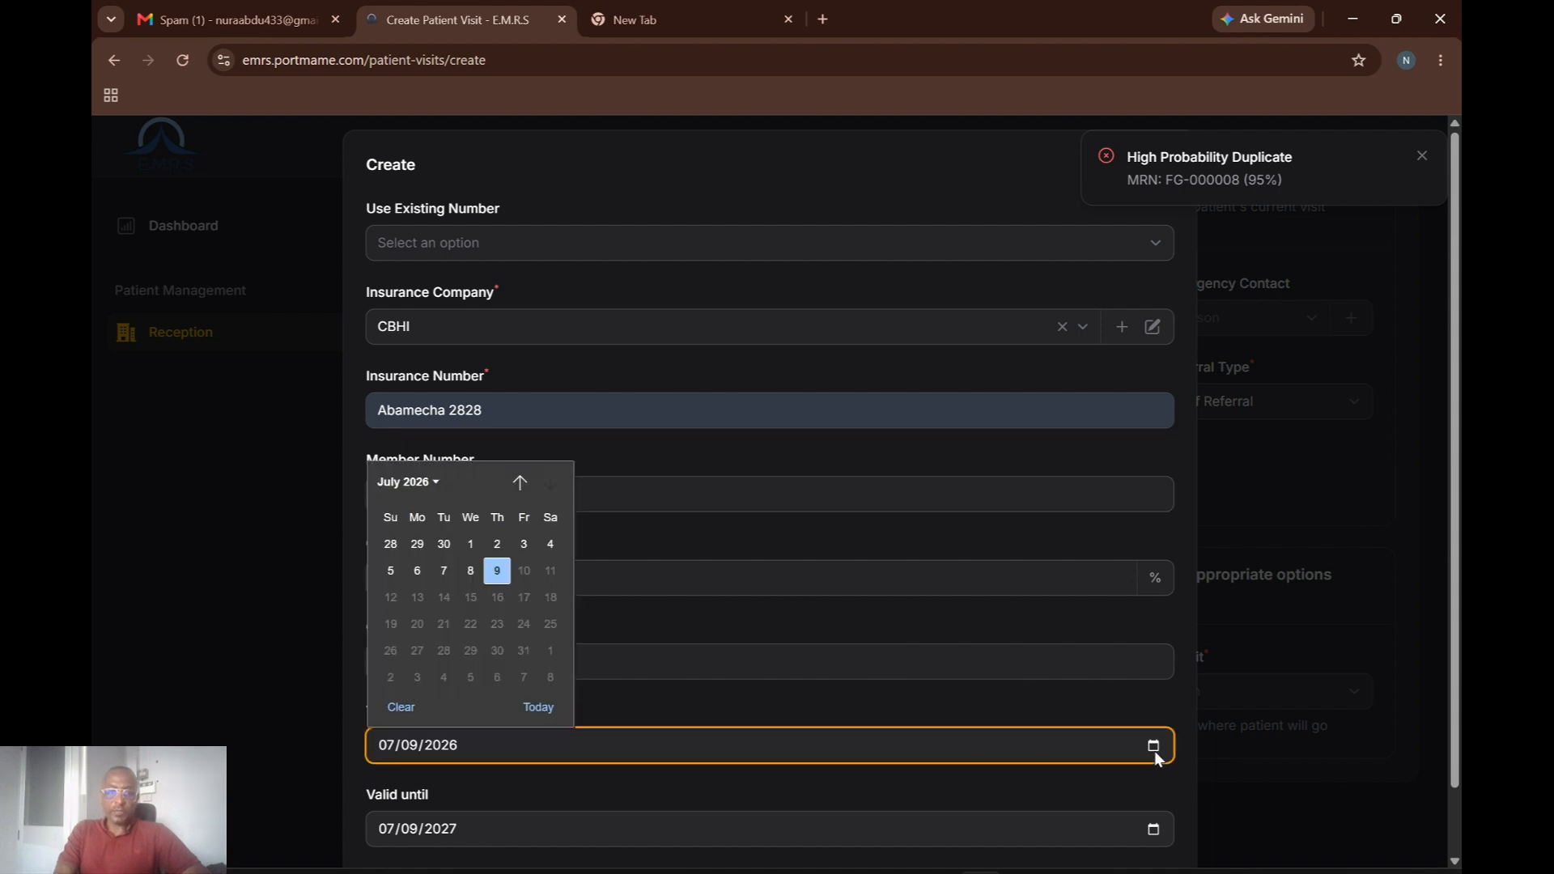
pyautogui.click(502, 578)
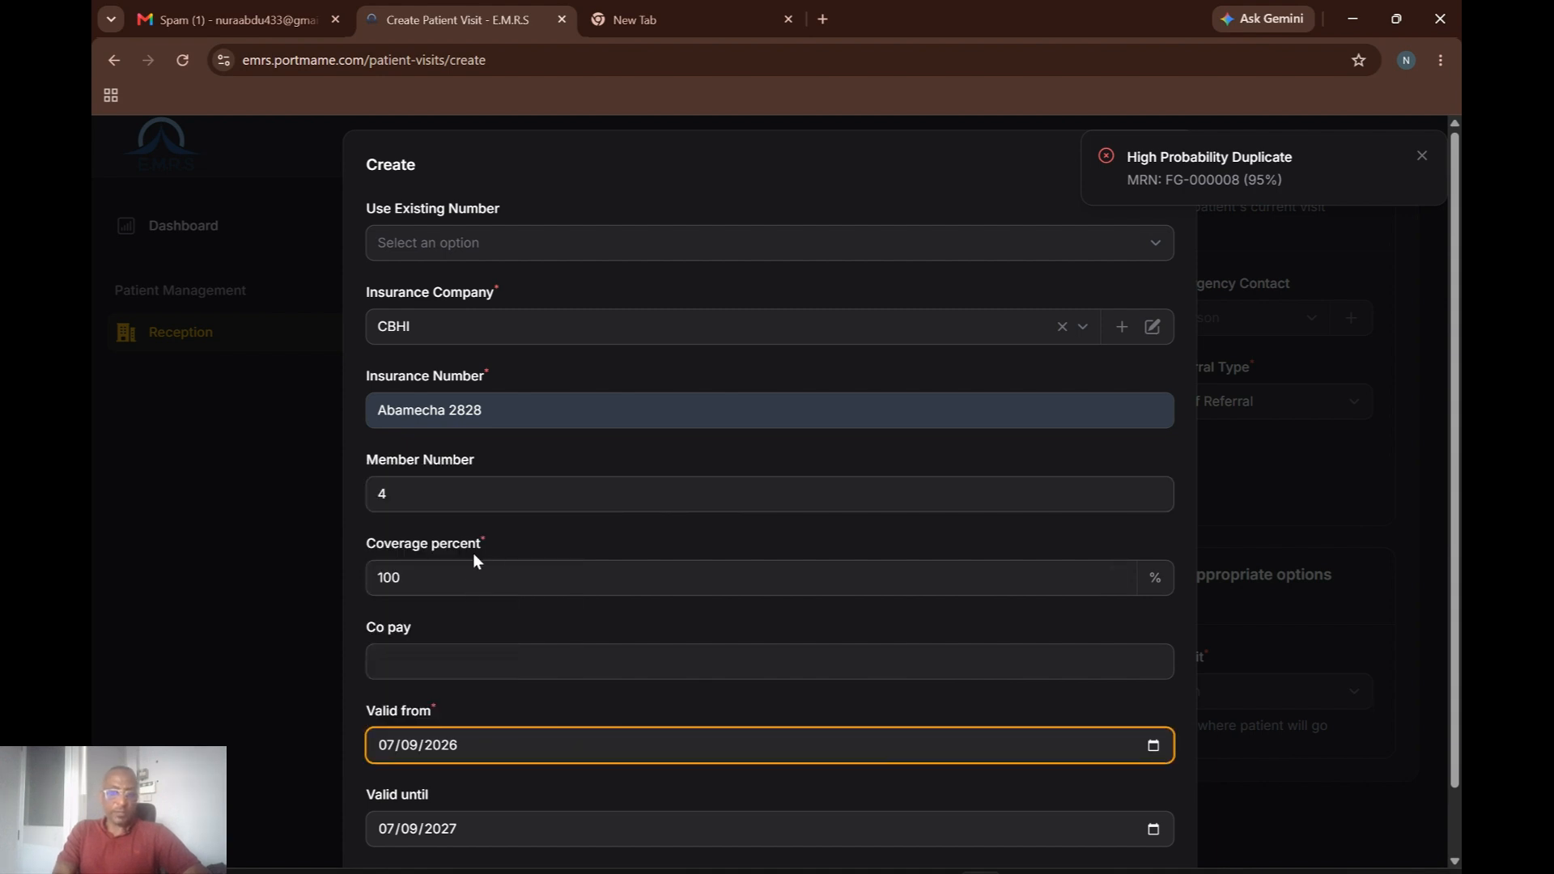
pyautogui.click(1154, 830)
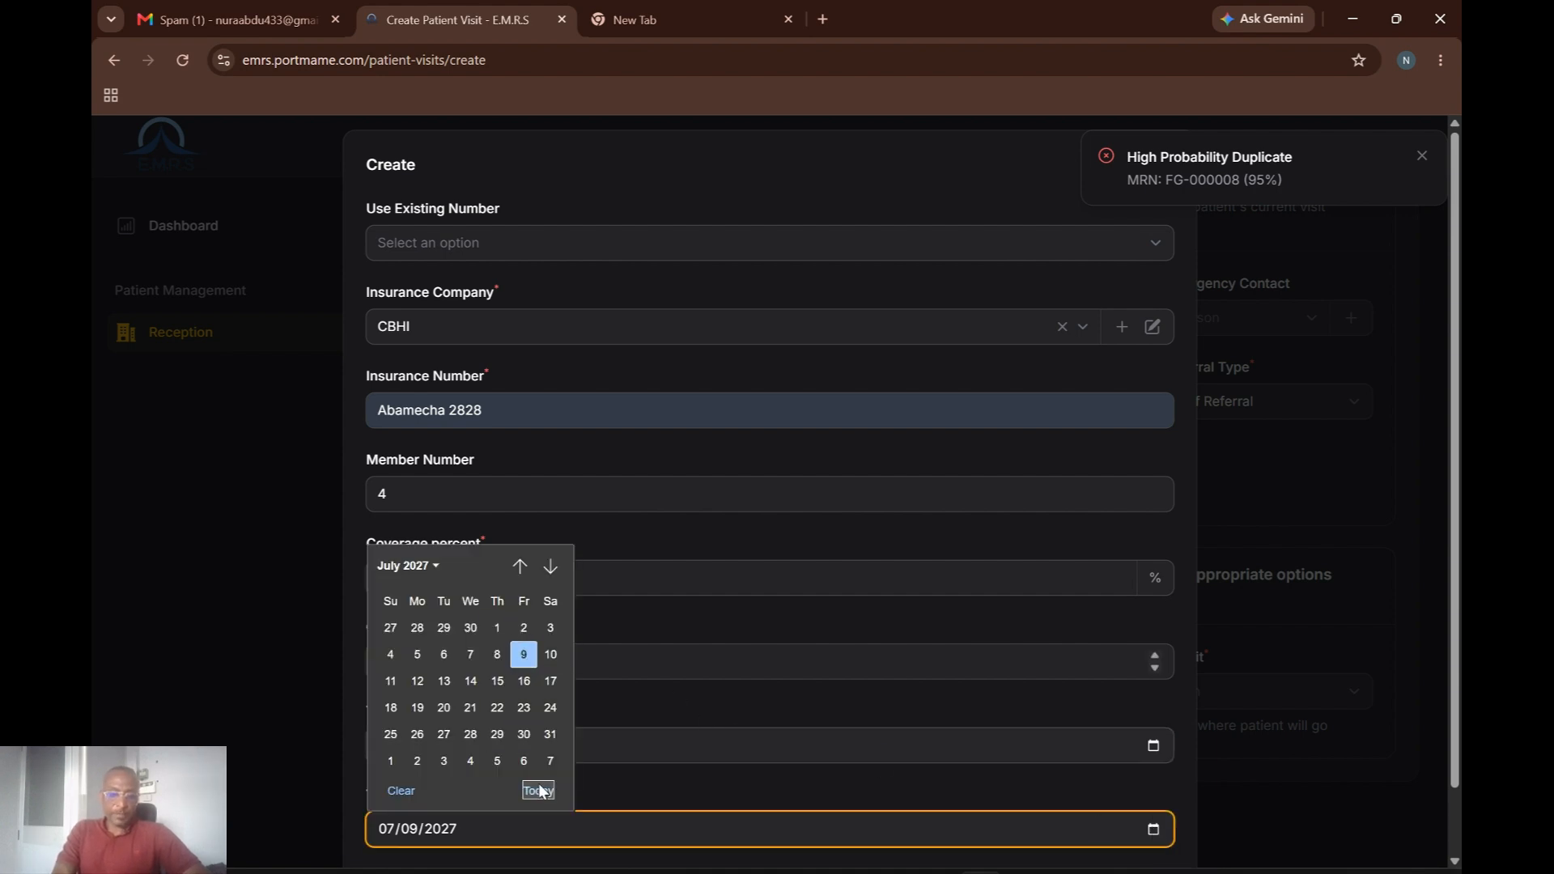
pyautogui.click(548, 767)
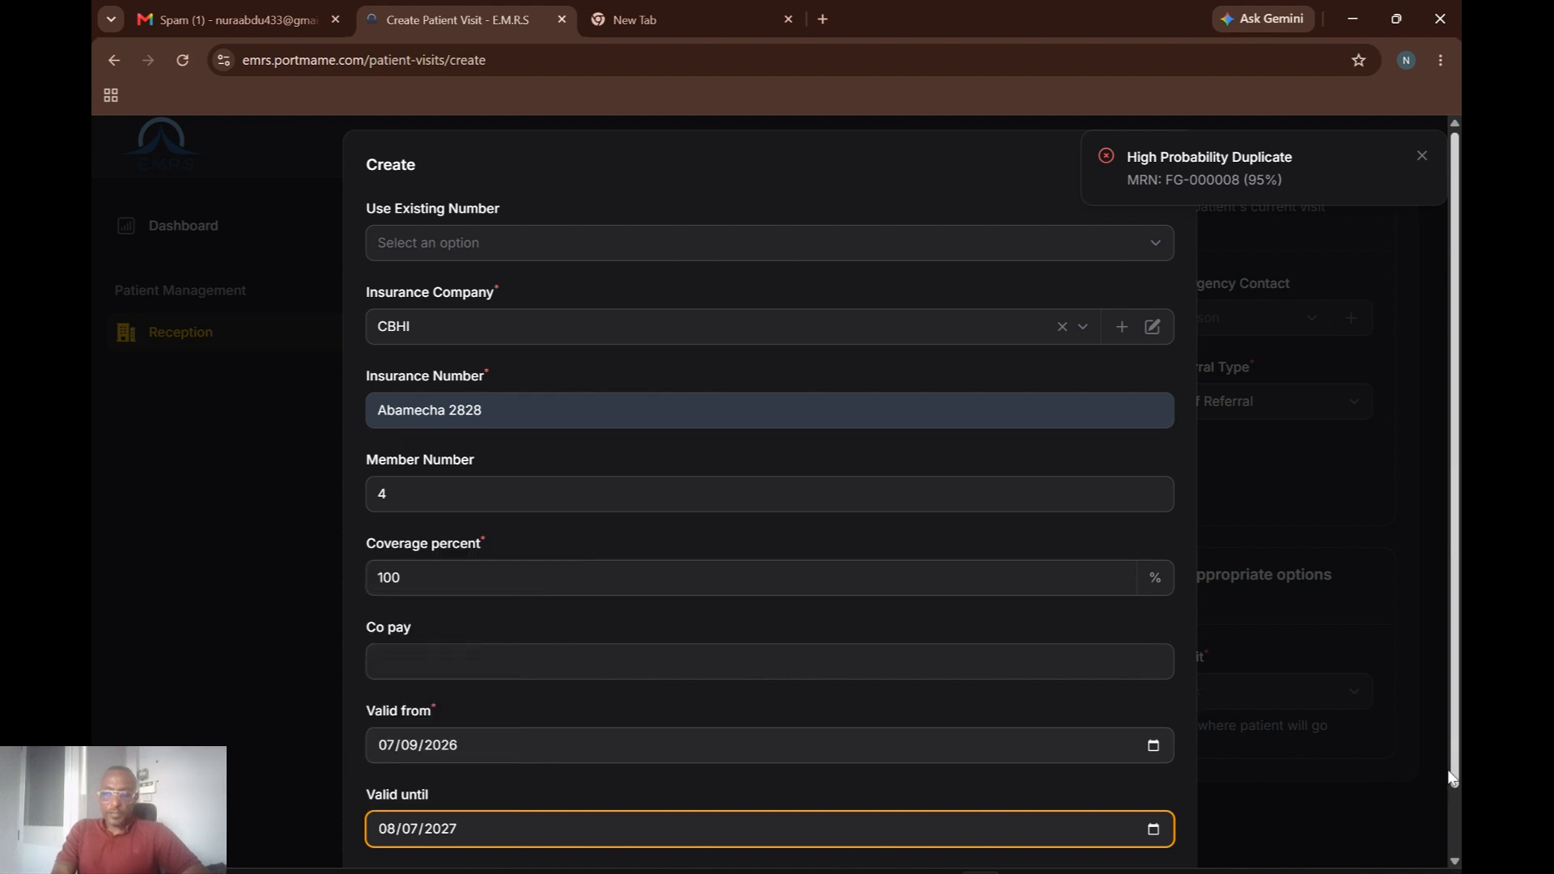
pyautogui.scroll(-1, 1434, 827)
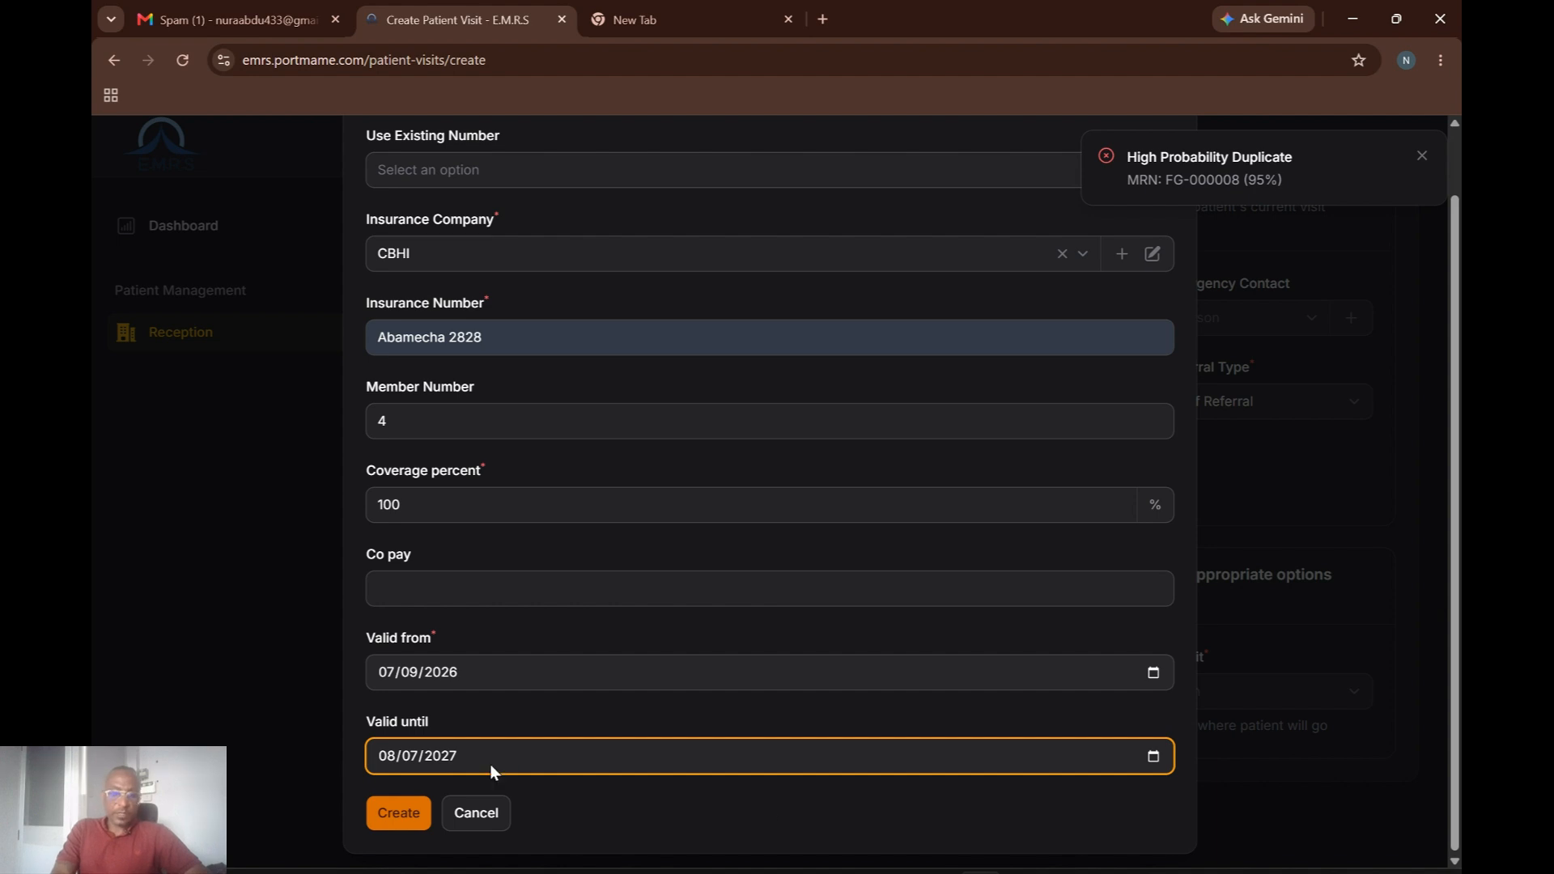
pyautogui.click(397, 814)
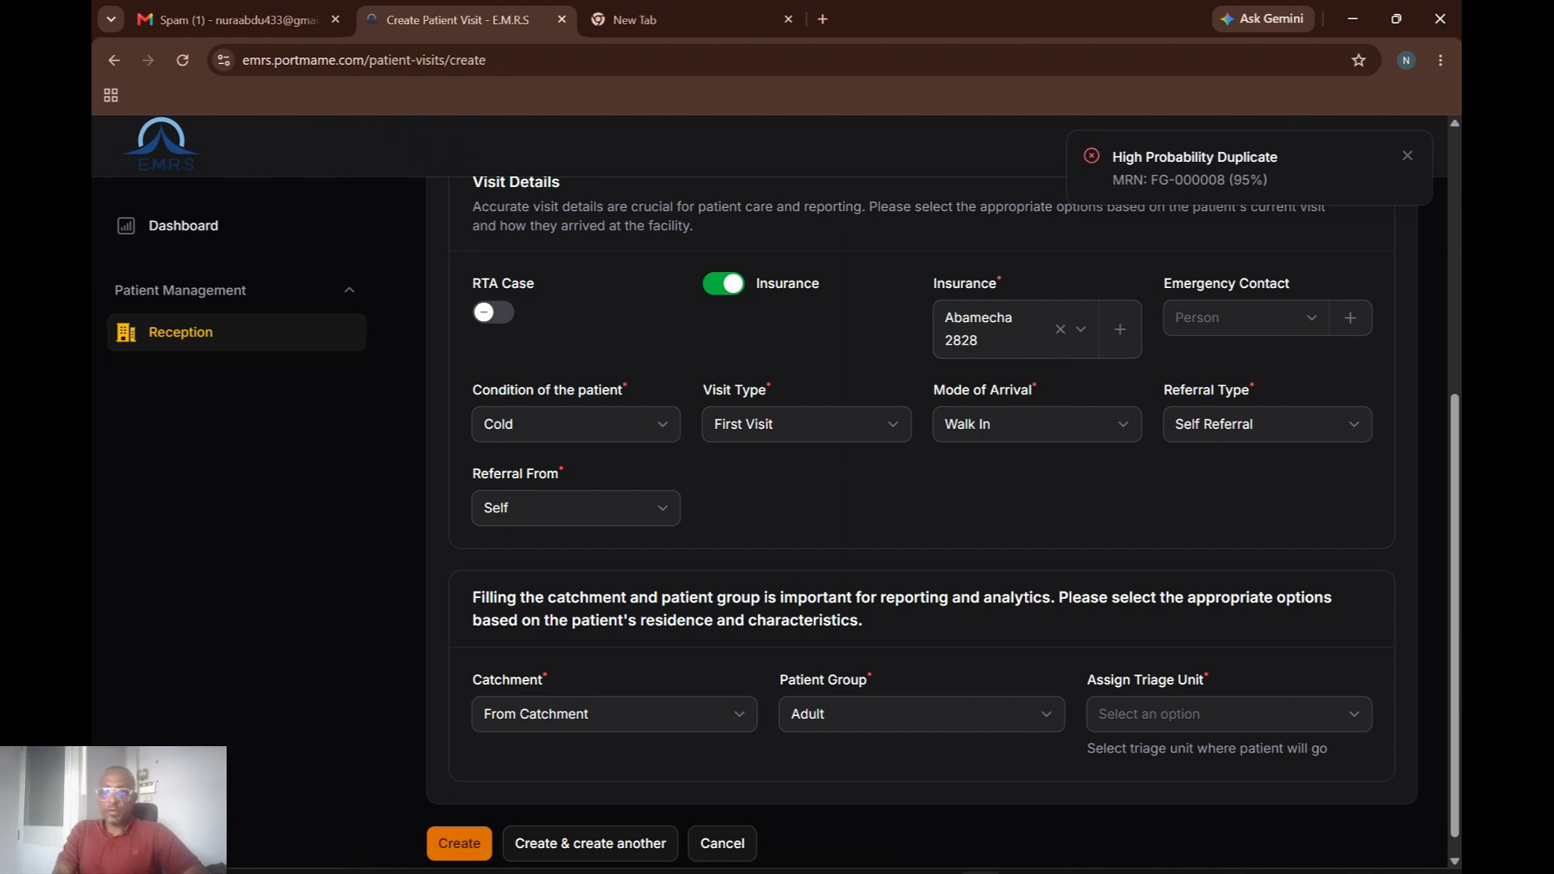
pyautogui.scroll(5, 1457, 155)
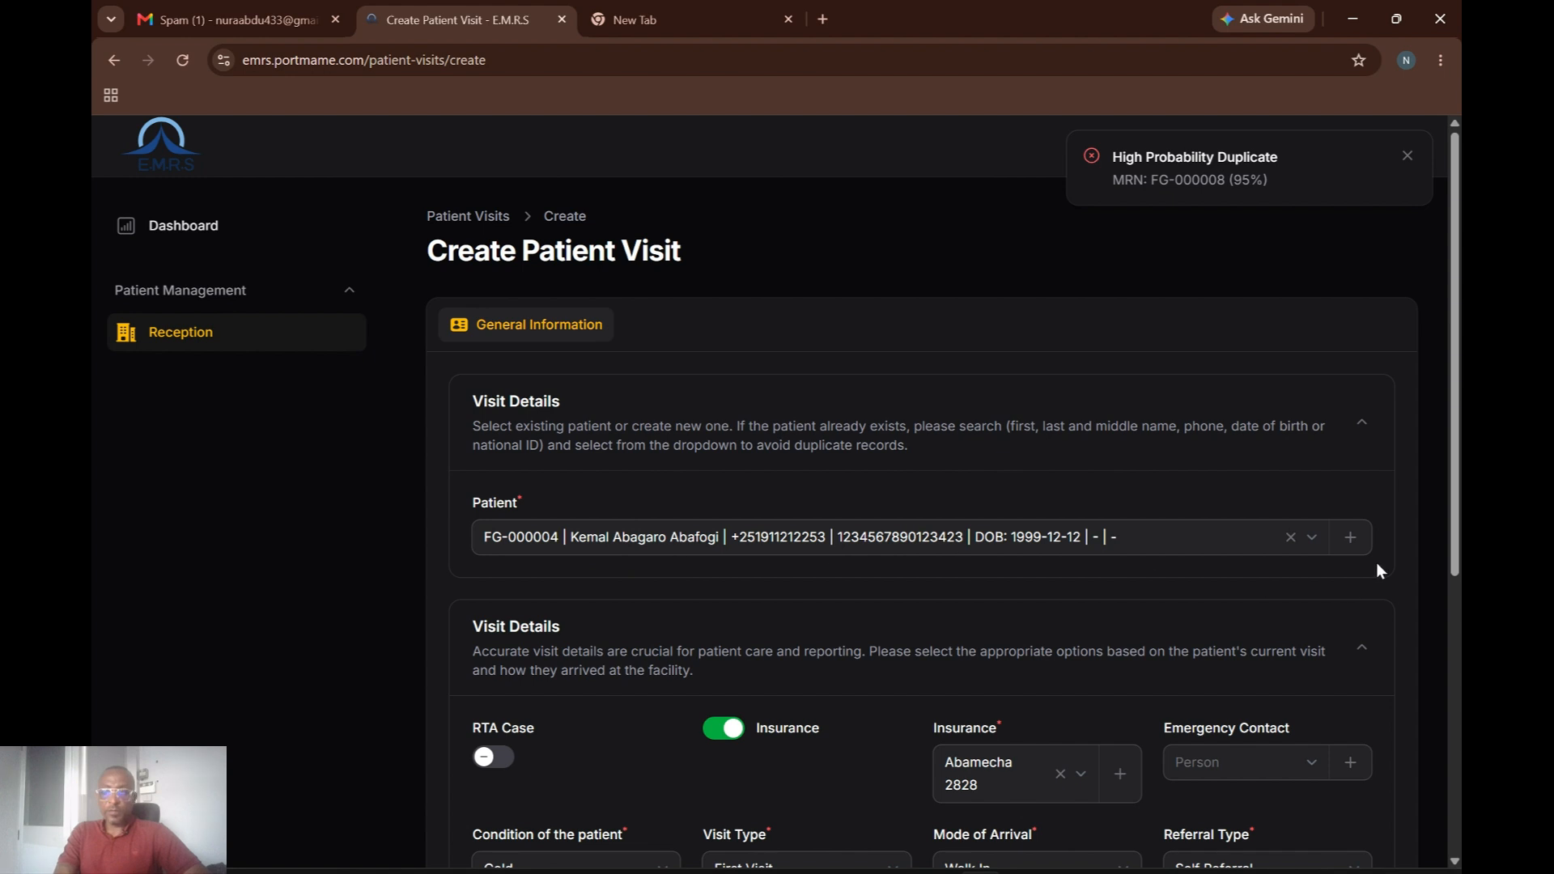
pyautogui.scroll(-3, 1457, 515)
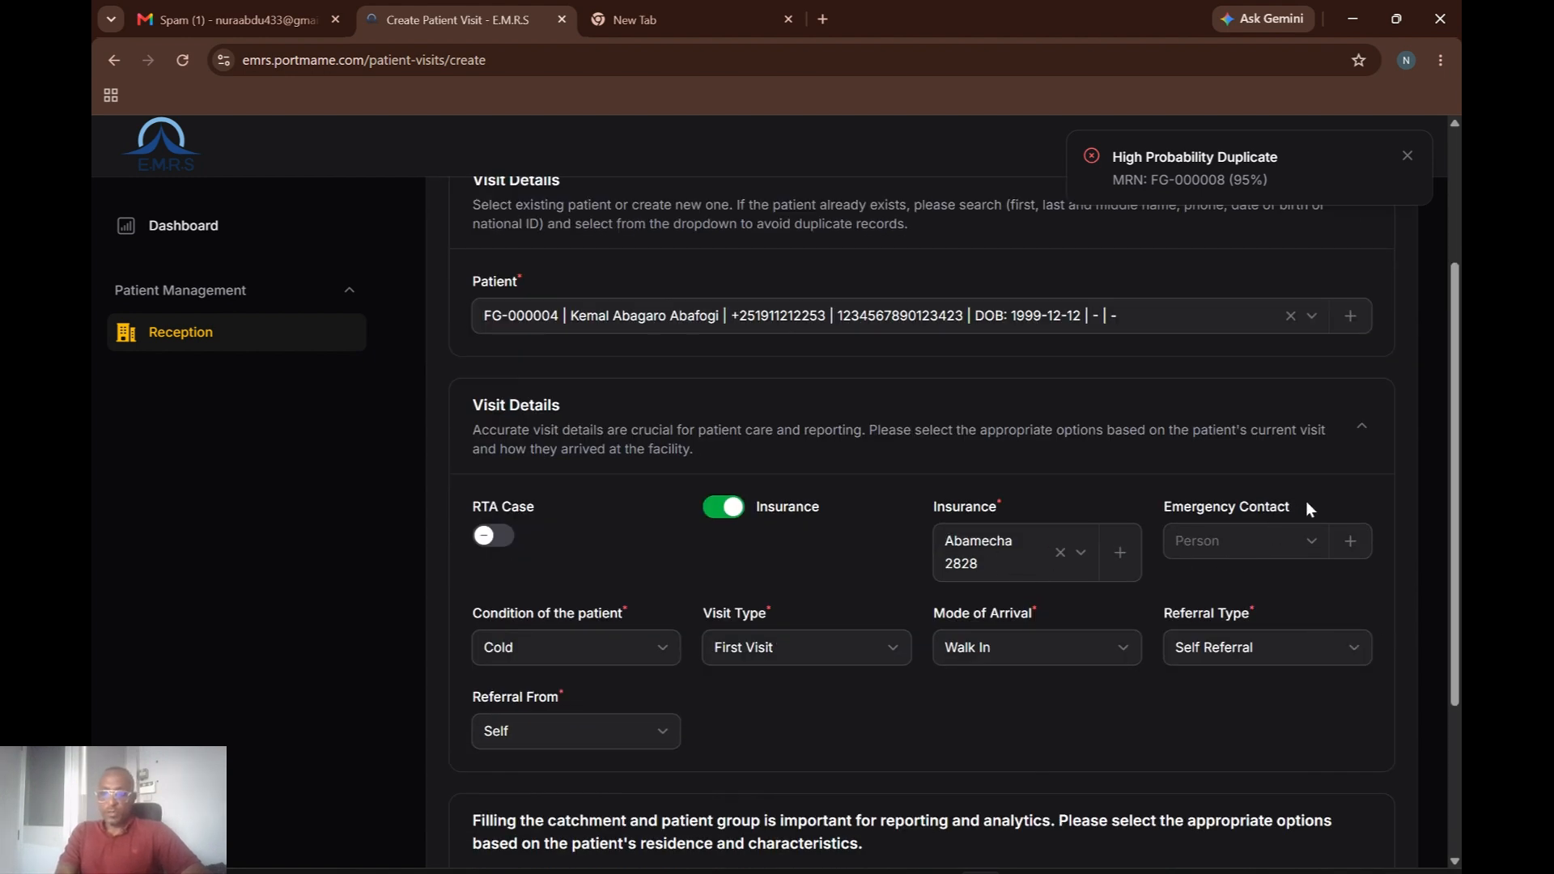
pyautogui.click(1354, 545)
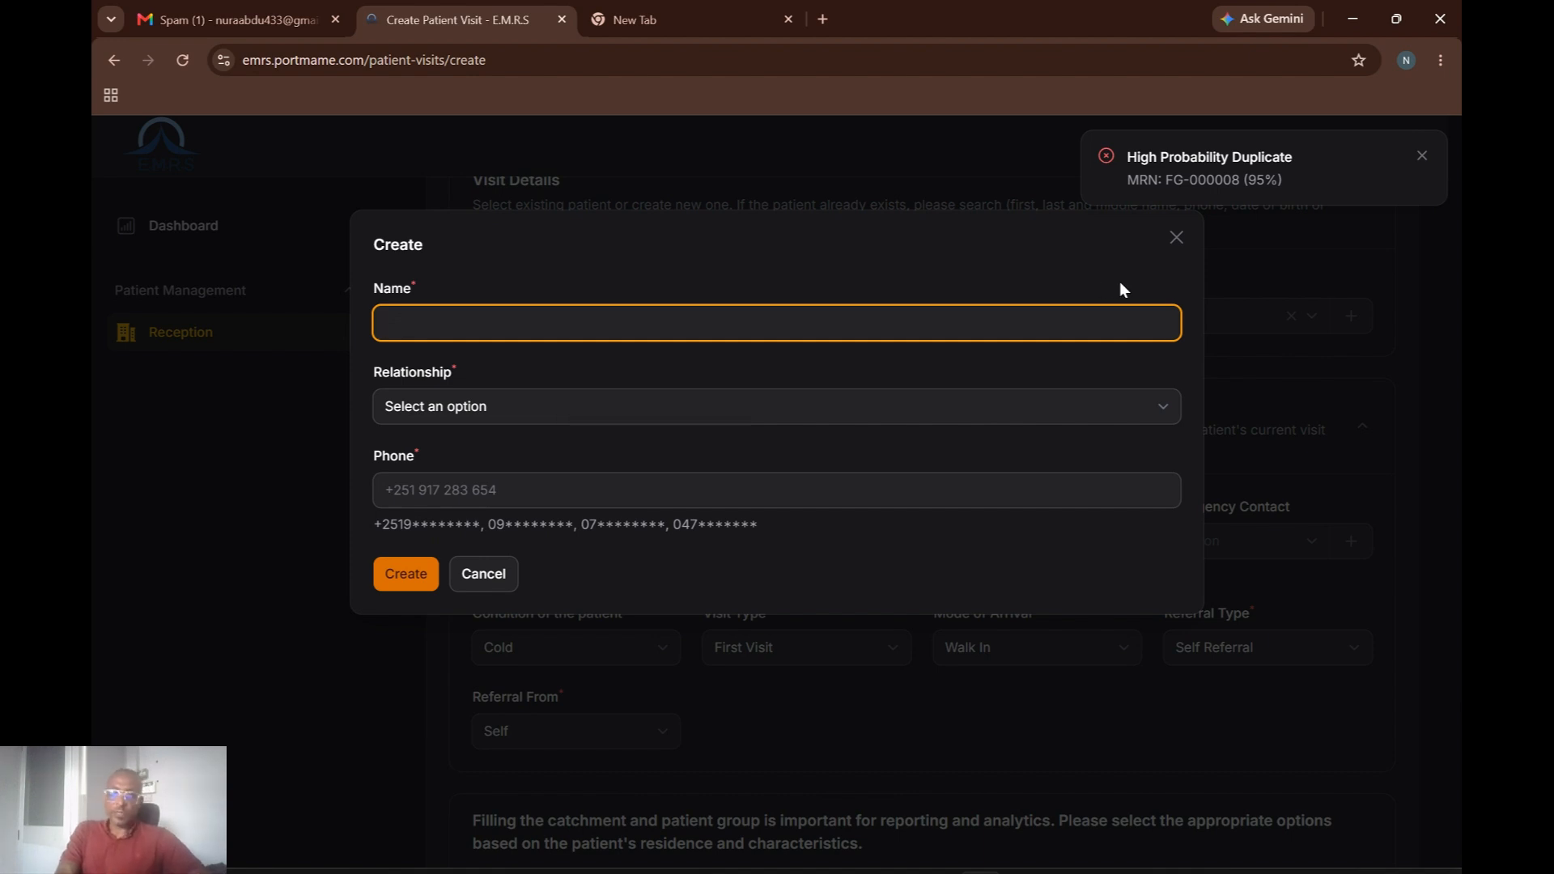
pyautogui.click(1176, 240)
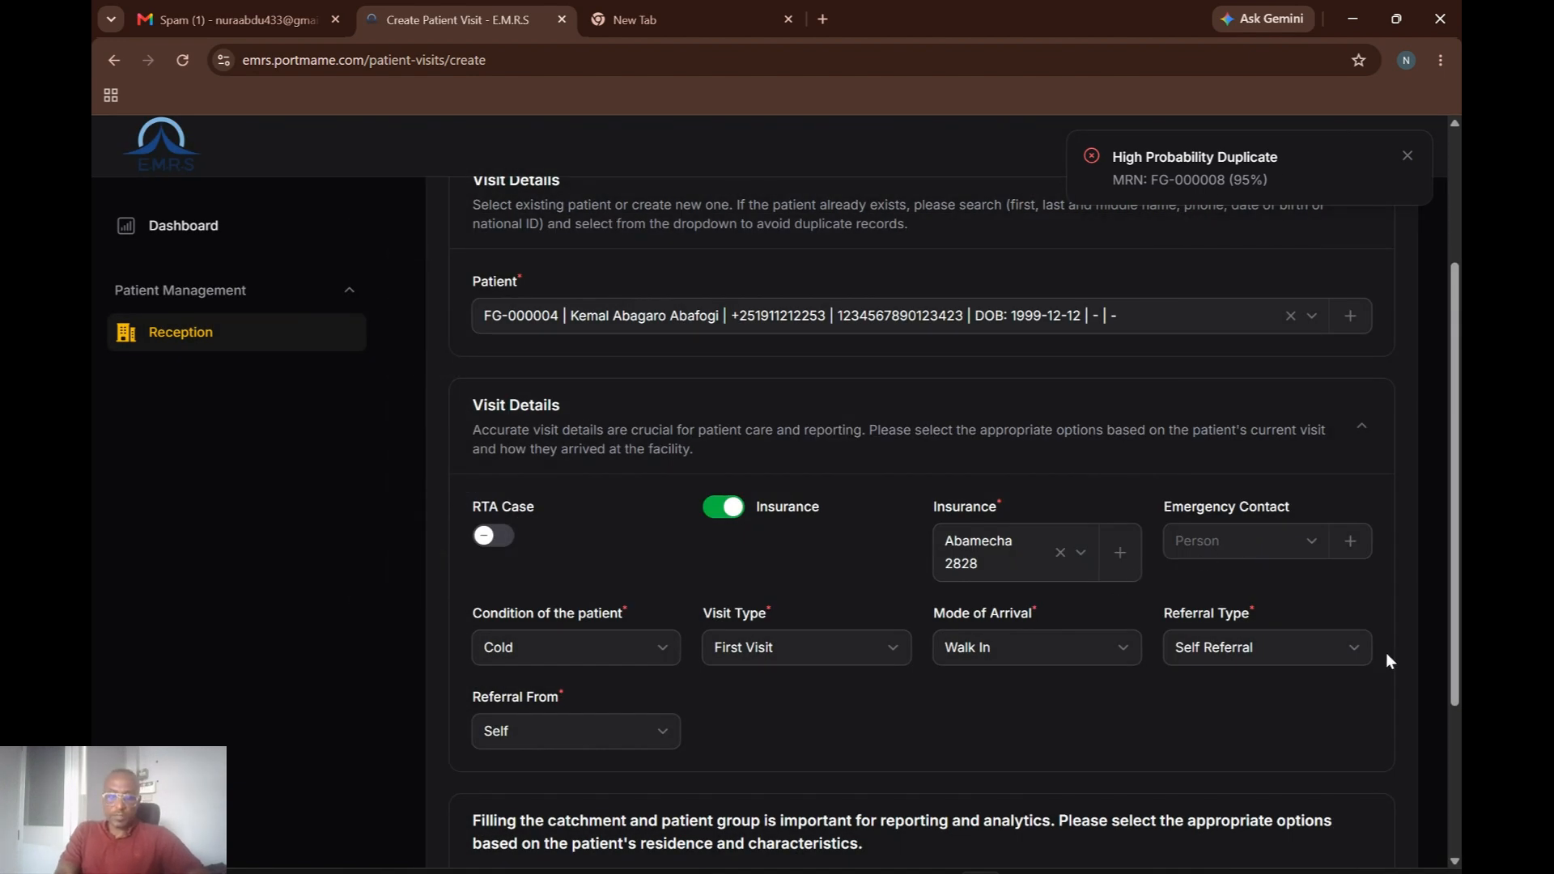
pyautogui.scroll(-2, 1448, 625)
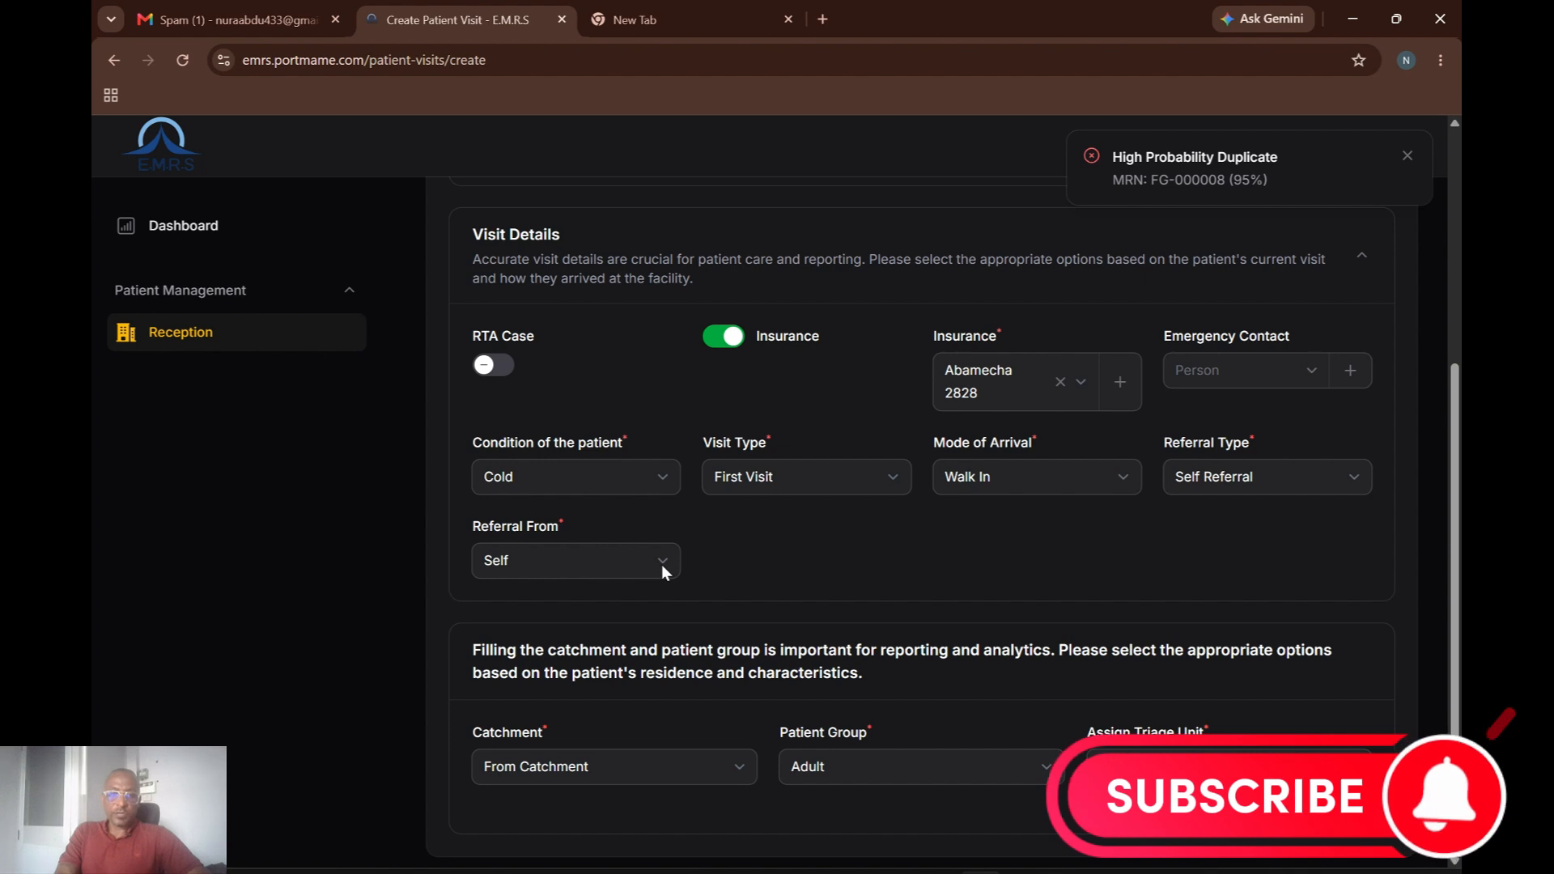
# Set Referral From to Health Center, keeping the visit type as First Visit.
pyautogui.click(662, 565)
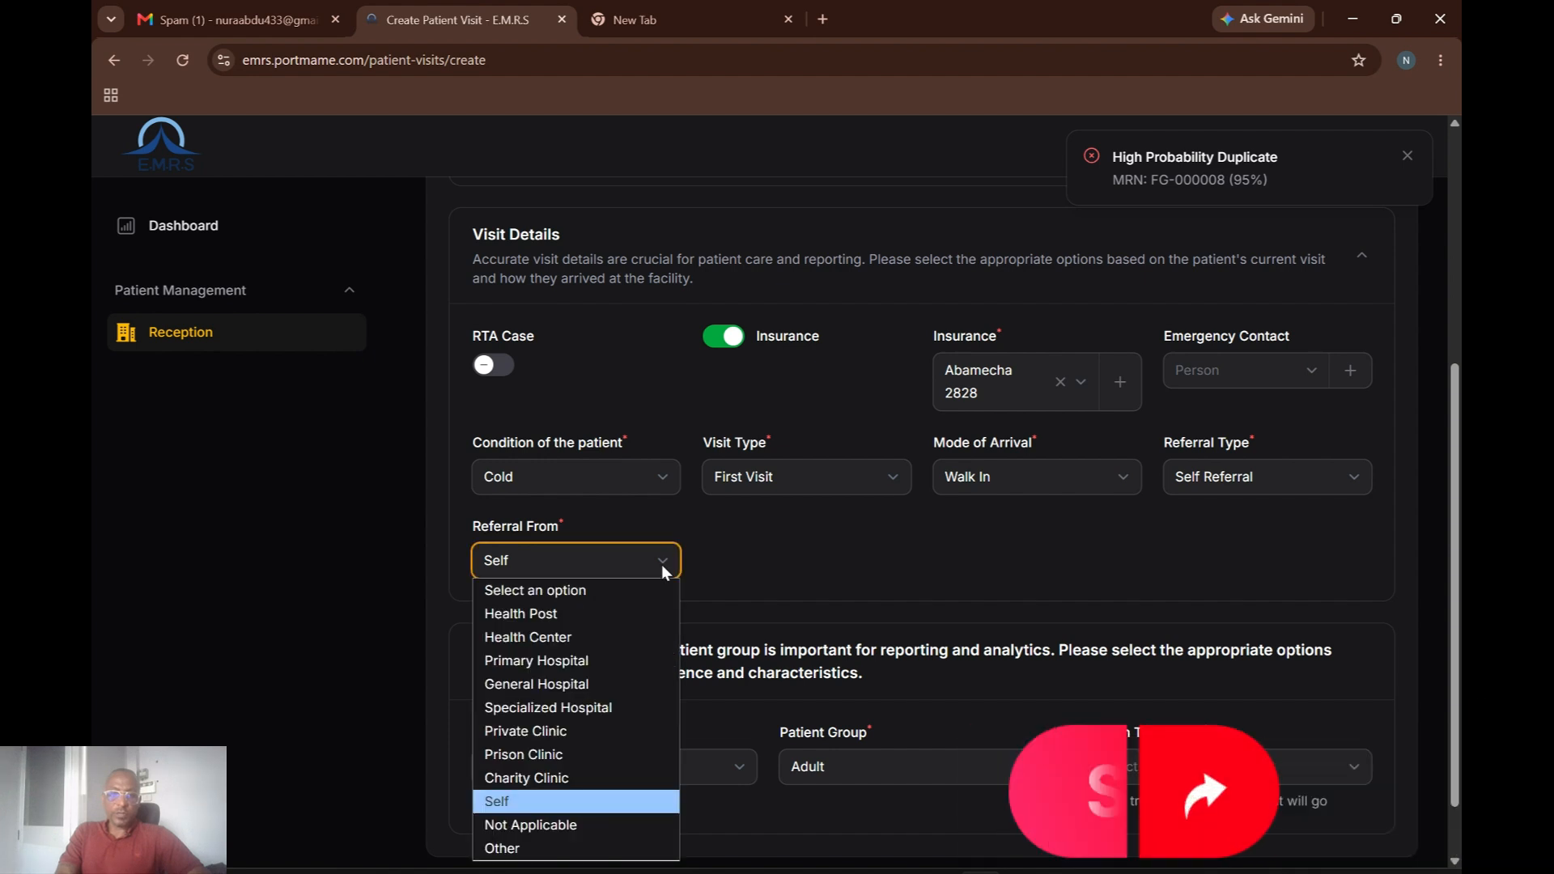
pyautogui.click(536, 639)
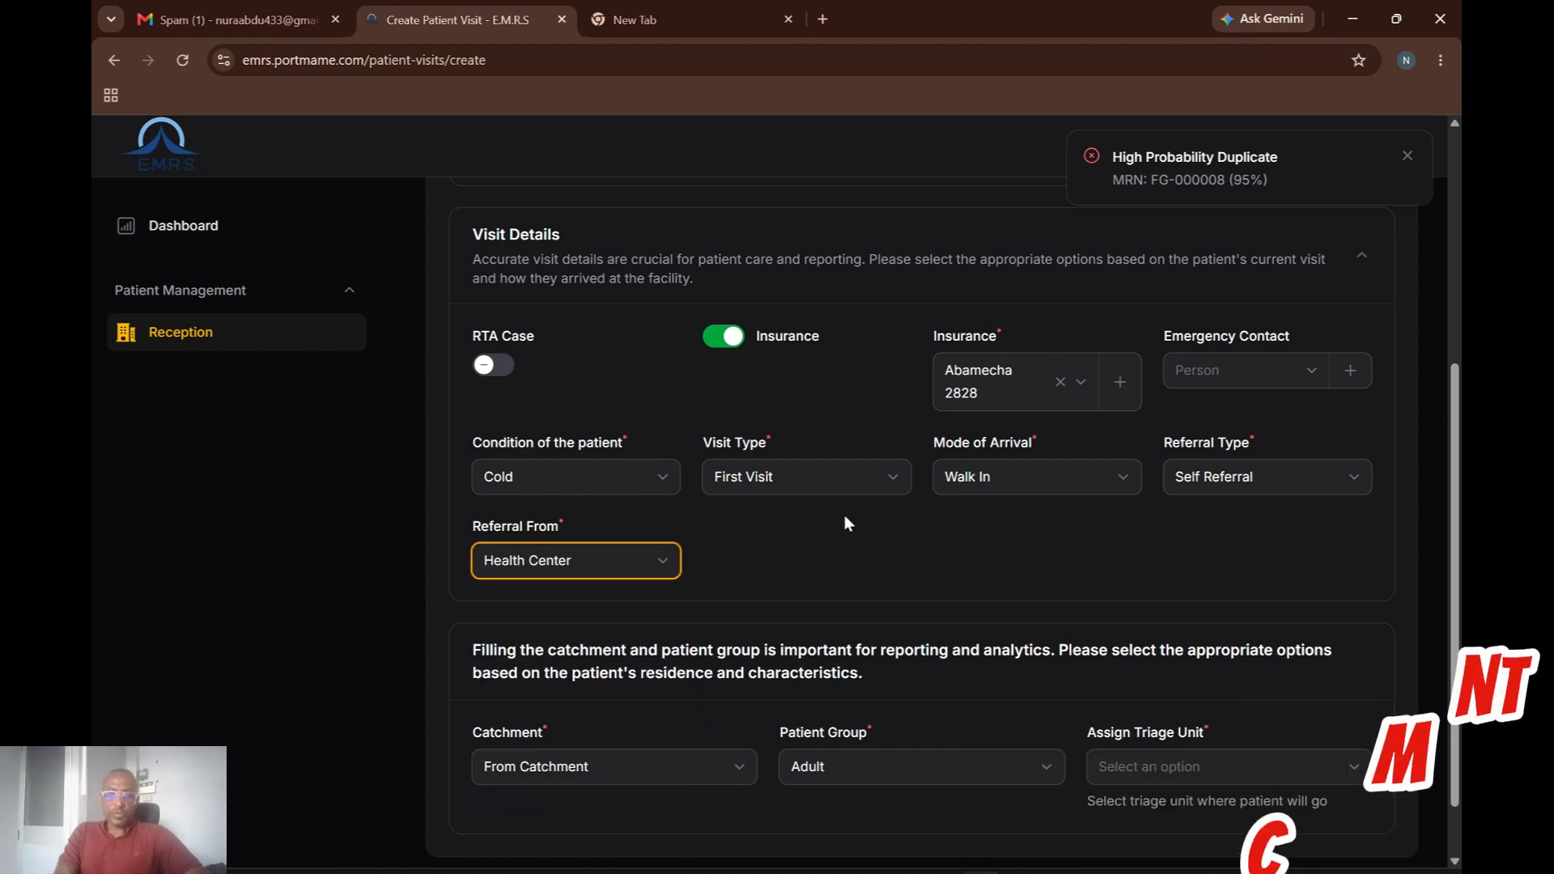
pyautogui.click(885, 478)
pyautogui.click(885, 479)
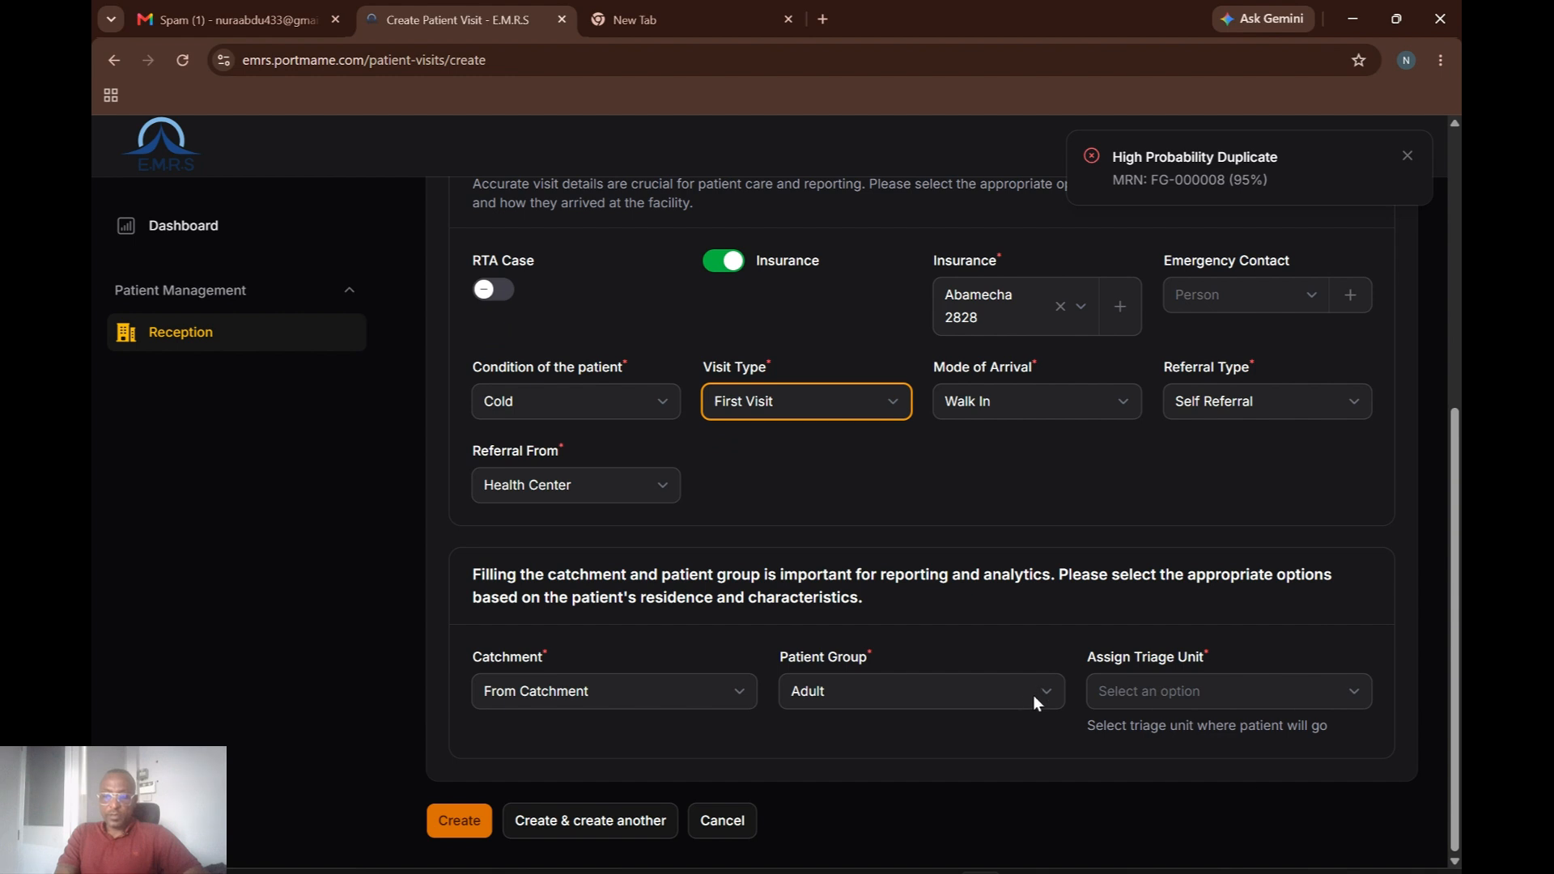
# Keep the Adult patient group, assign Central Triage, and create the visit.
pyautogui.click(1033, 697)
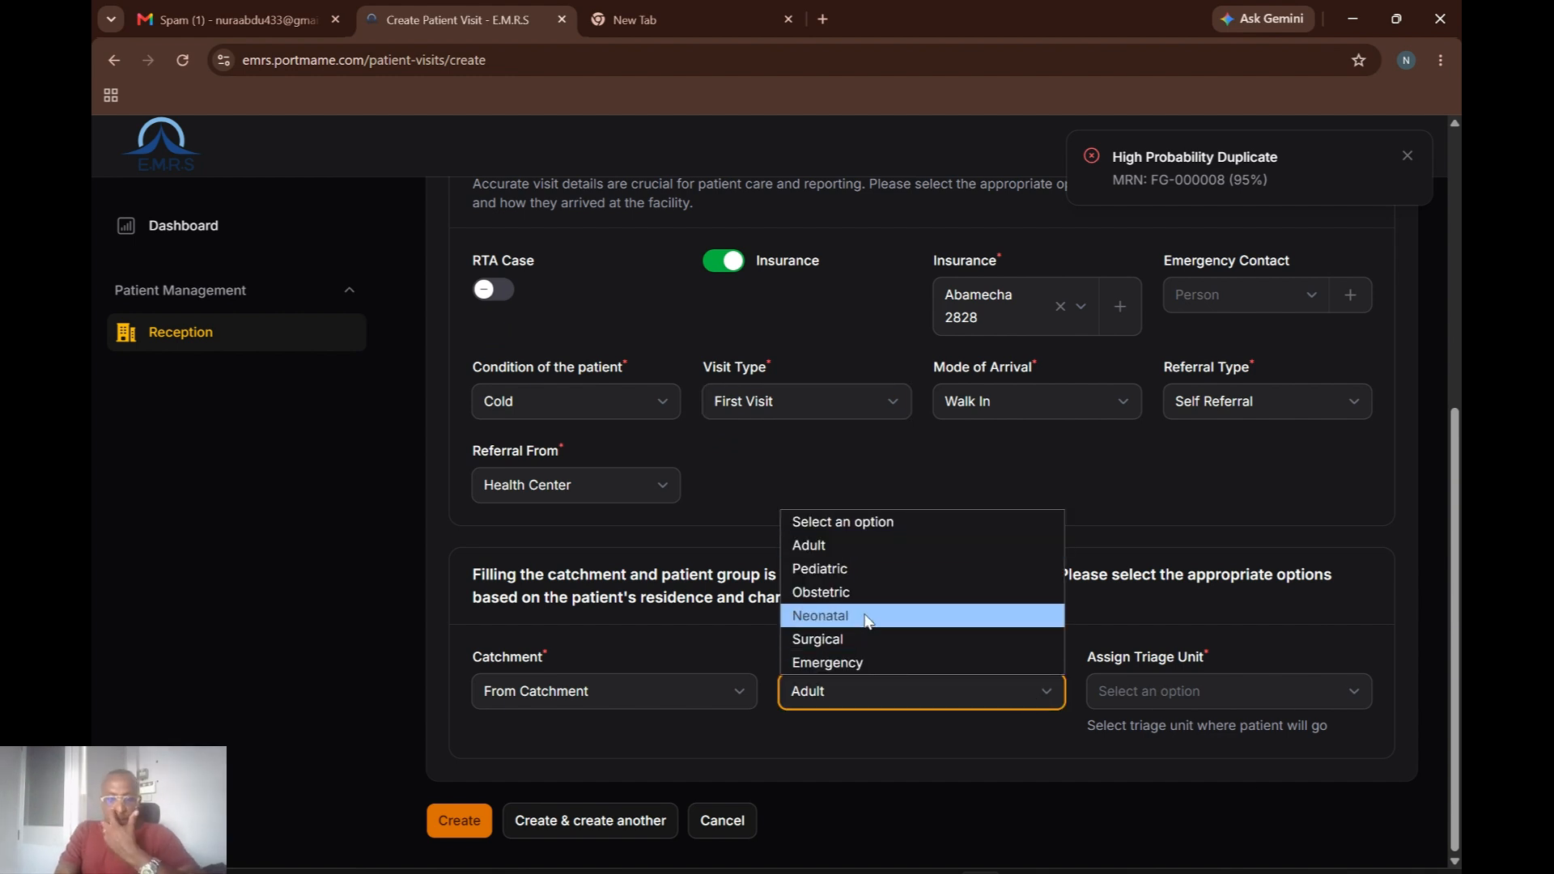
pyautogui.moveTo(1276, 617); pyautogui.dragTo(1312, 704)
pyautogui.click(1313, 702)
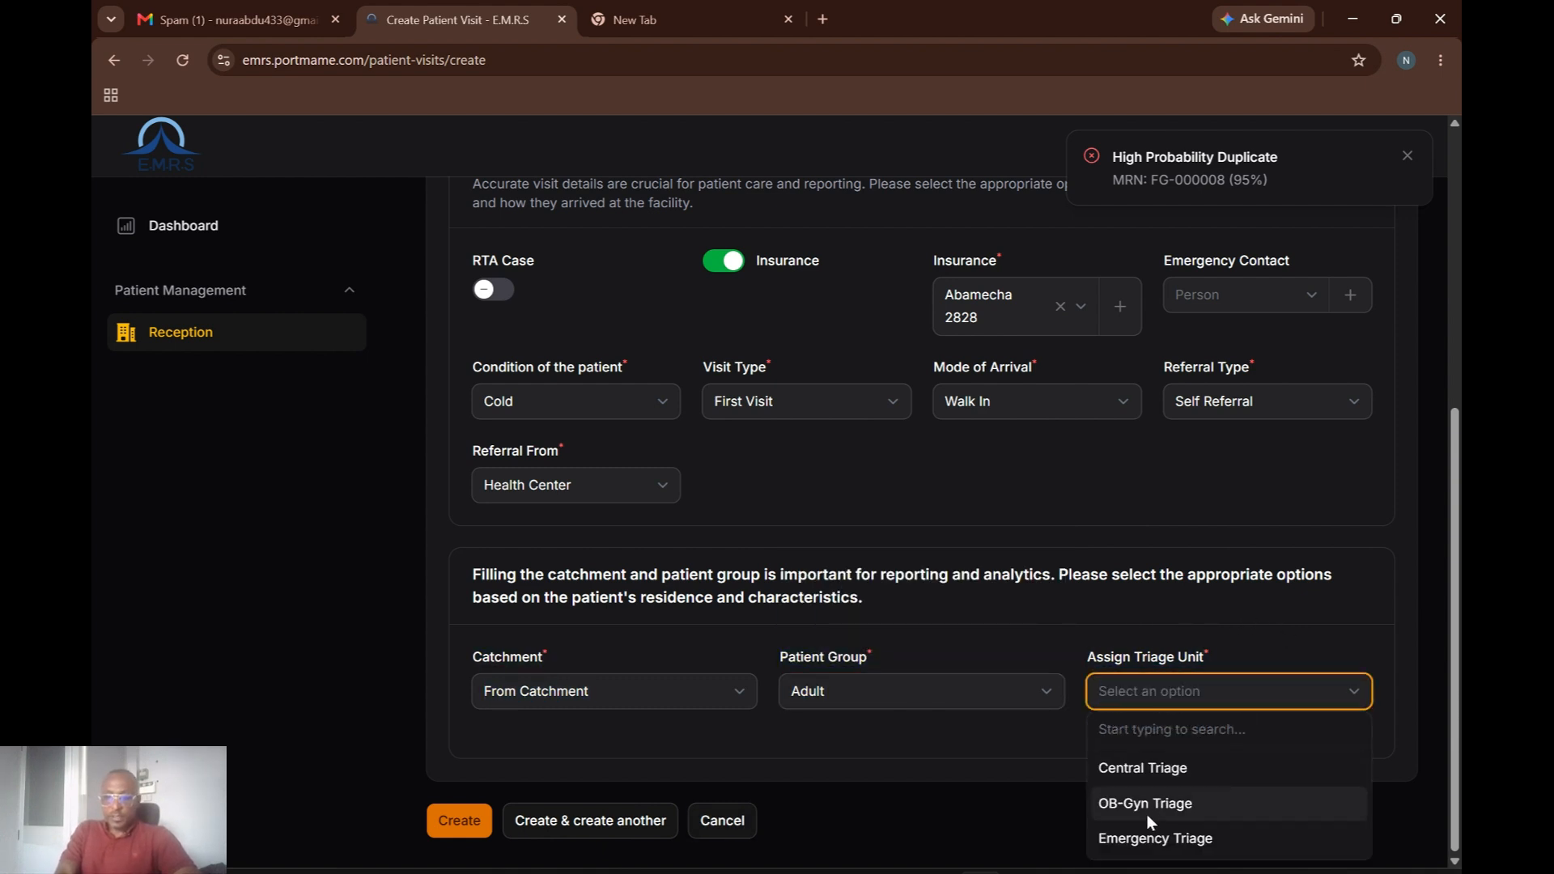
pyautogui.click(1147, 765)
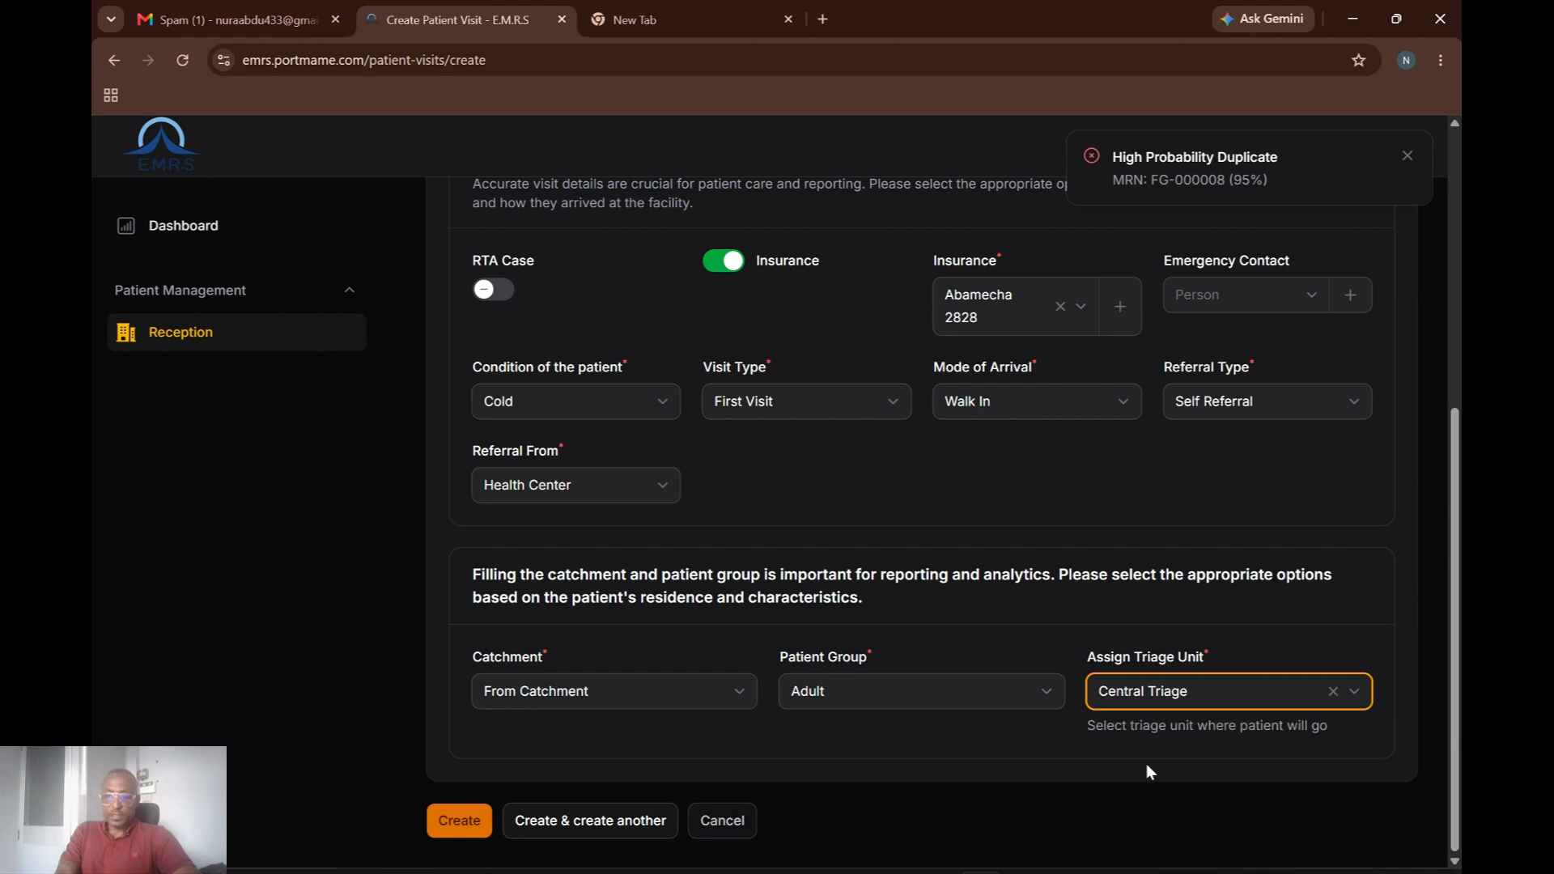
pyautogui.click(469, 821)
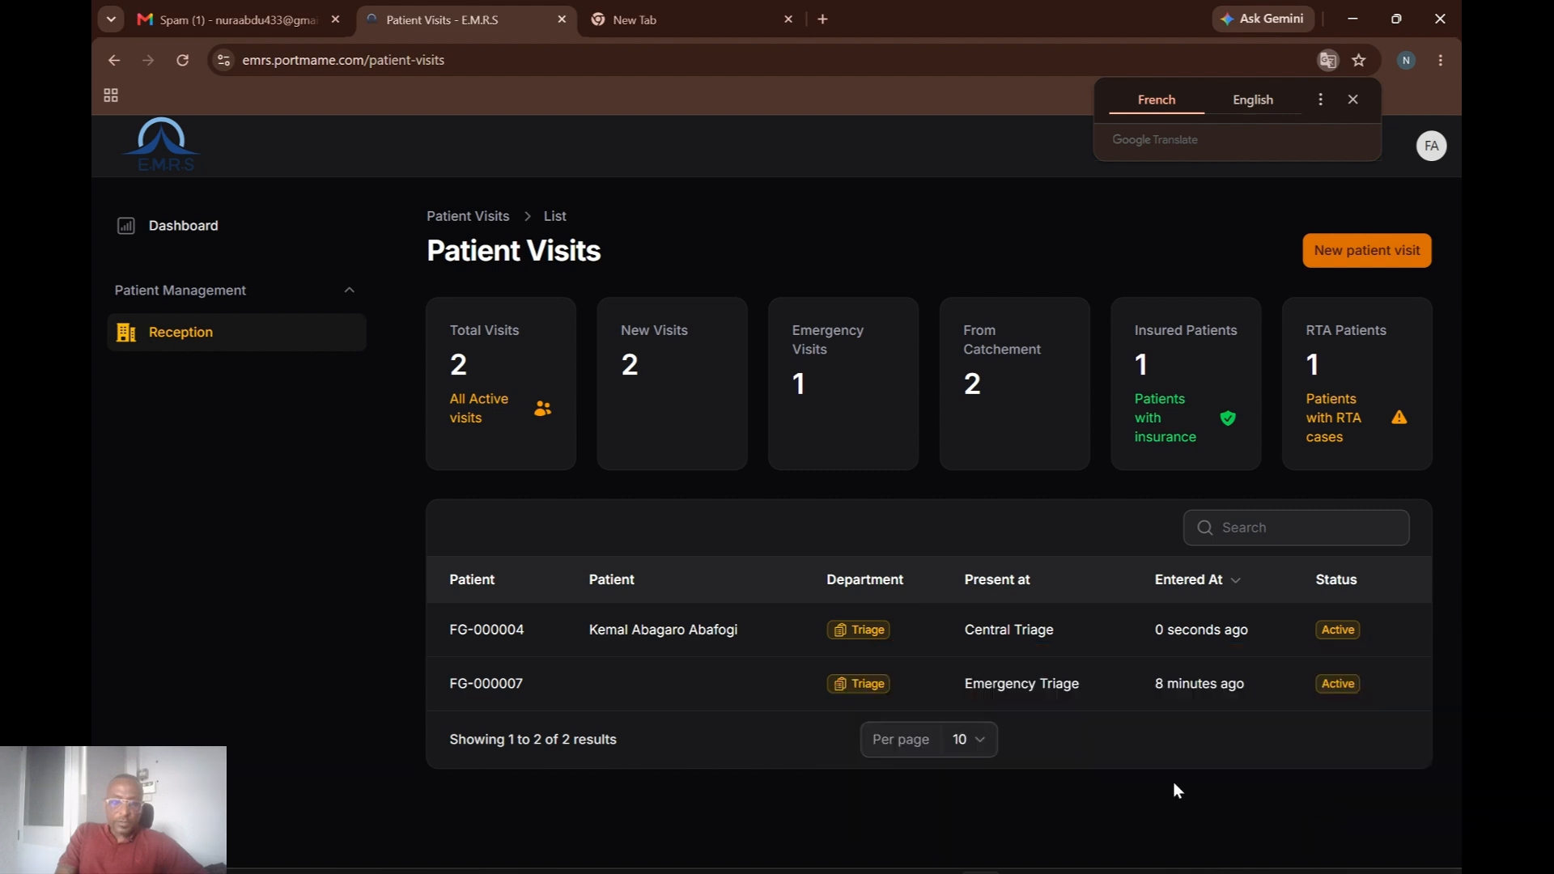
# Restore down the Patient Visits browser window to reveal the Edit Triage department page.
pyautogui.click(1397, 19)
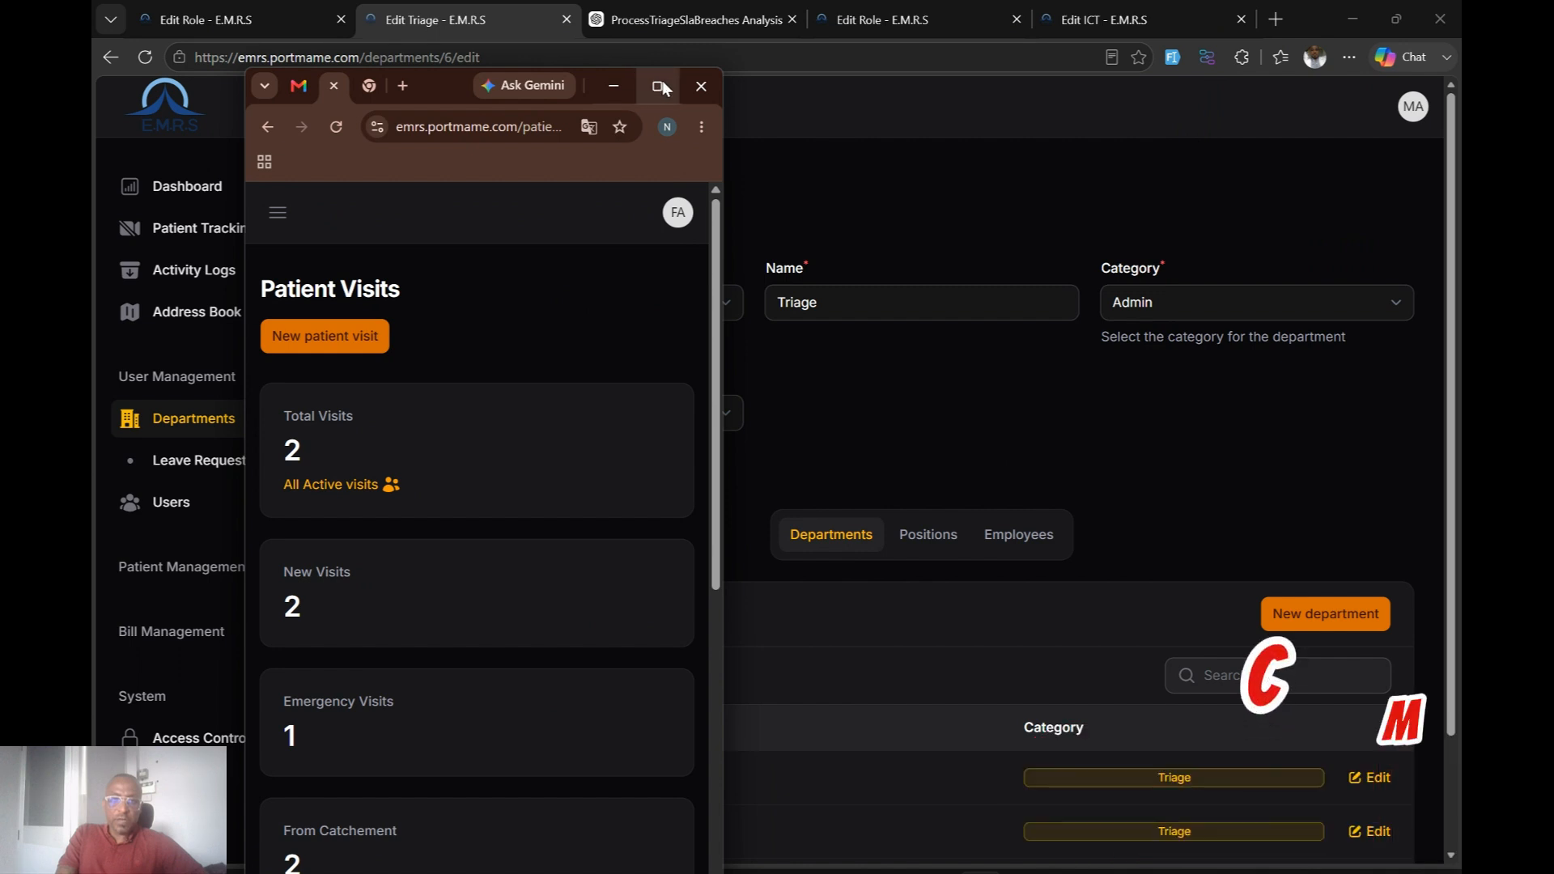
# Drag the small Patient Visits window further right and slightly higher.
pyautogui.moveTo(435, 89); pyautogui.dragTo(609, 76)
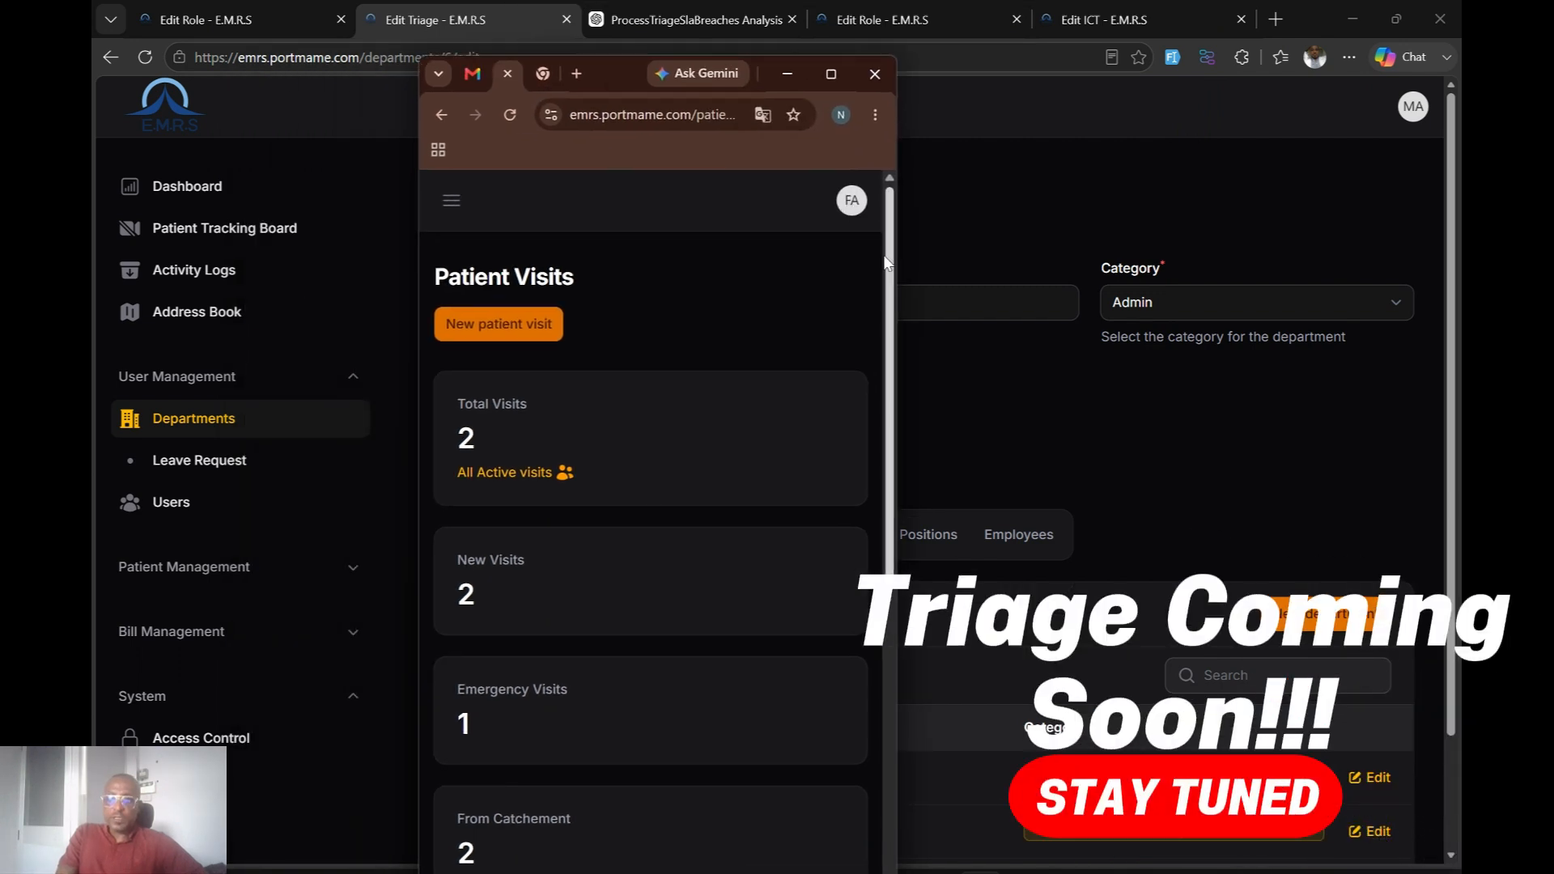
pyautogui.moveTo(889, 267)
pyautogui.mouseDown()
pyautogui.moveTo(890, 676)
pyautogui.moveTo(882, 246)
pyautogui.mouseUp()
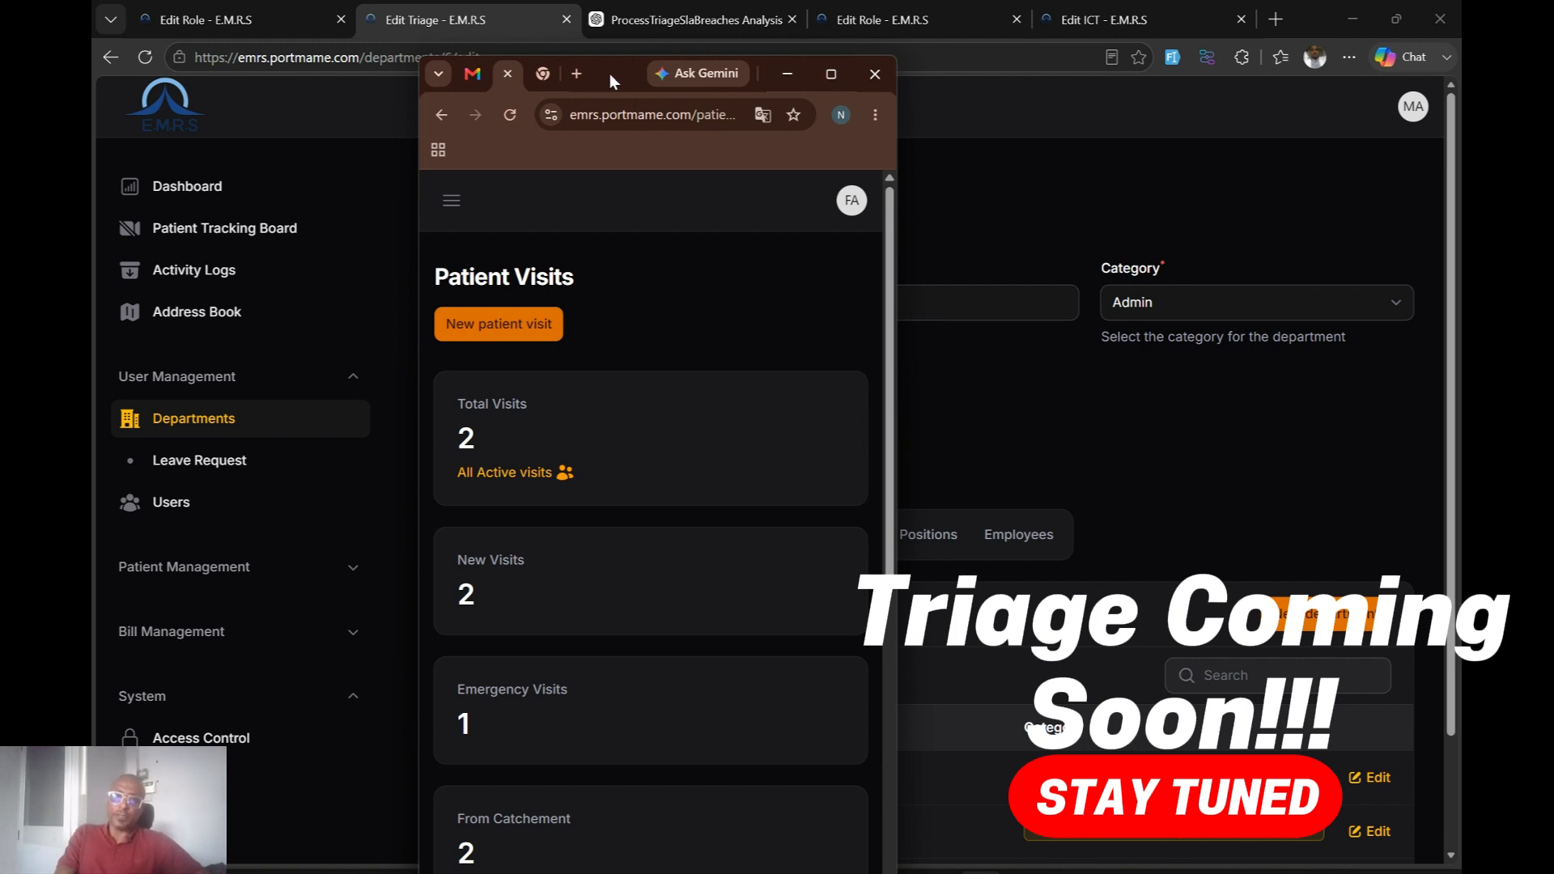
pyautogui.moveTo(610, 74); pyautogui.dragTo(613, 55)
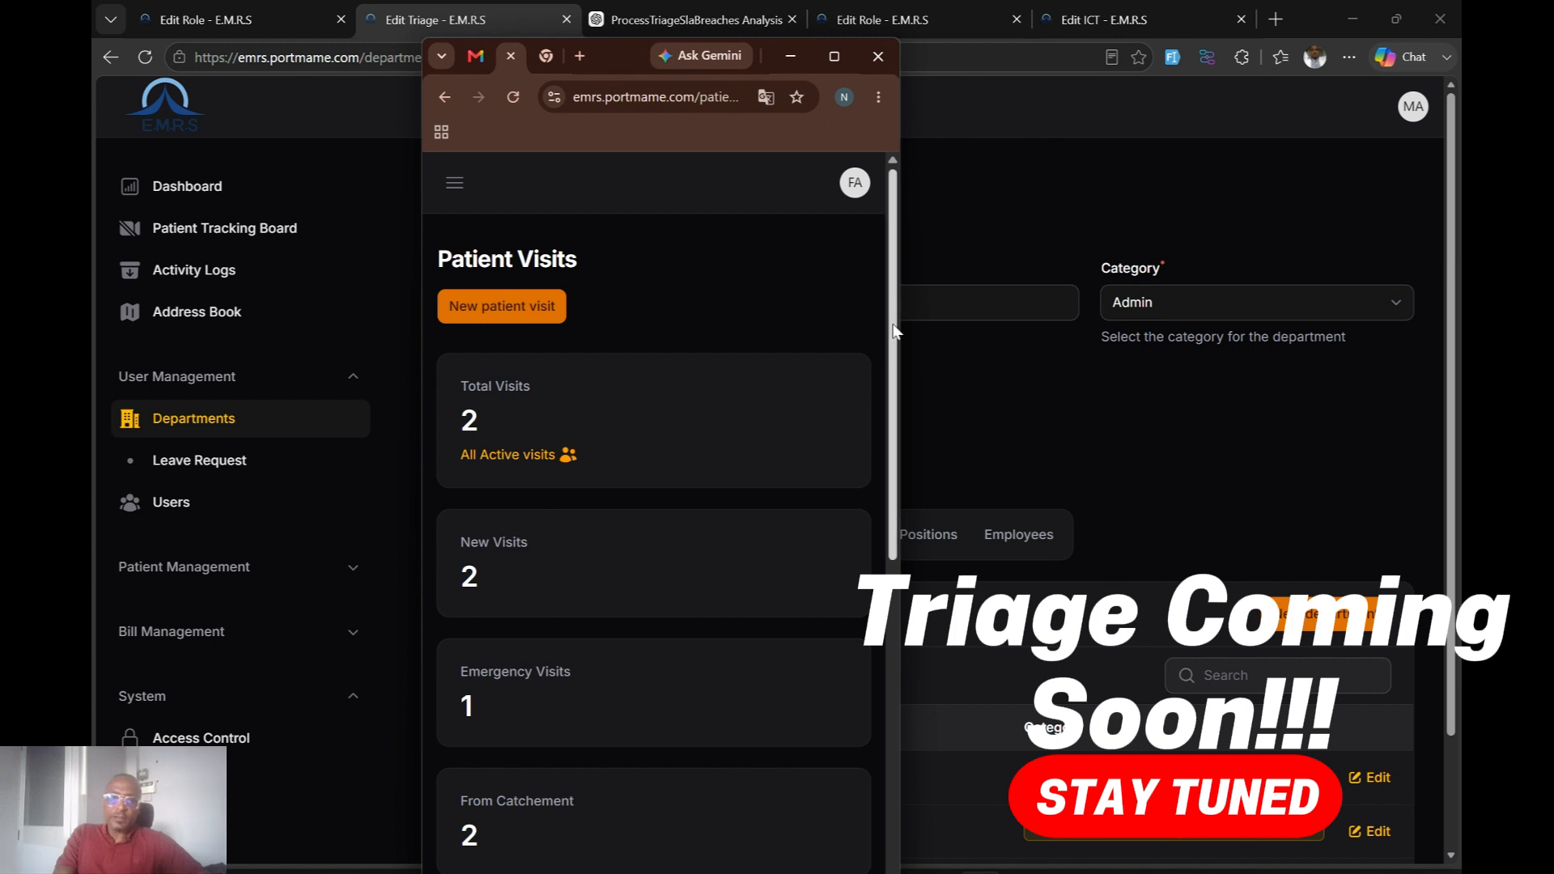